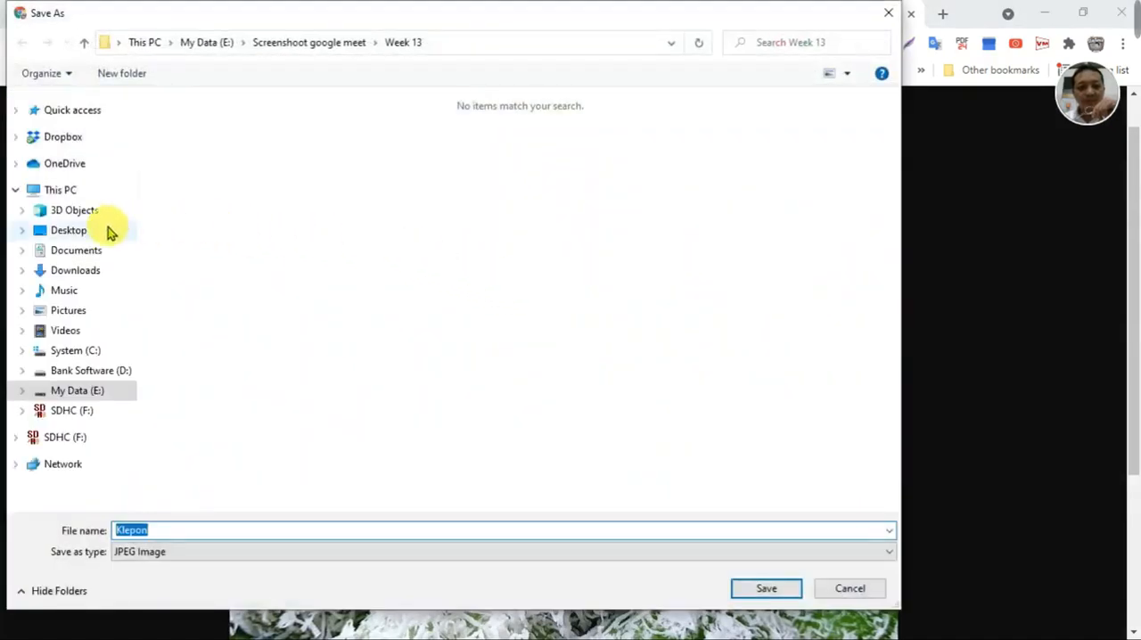
- Save the klepon photo as the JPEG image Klepon in the Pictures folder, replacing the existing file
click(79, 311)
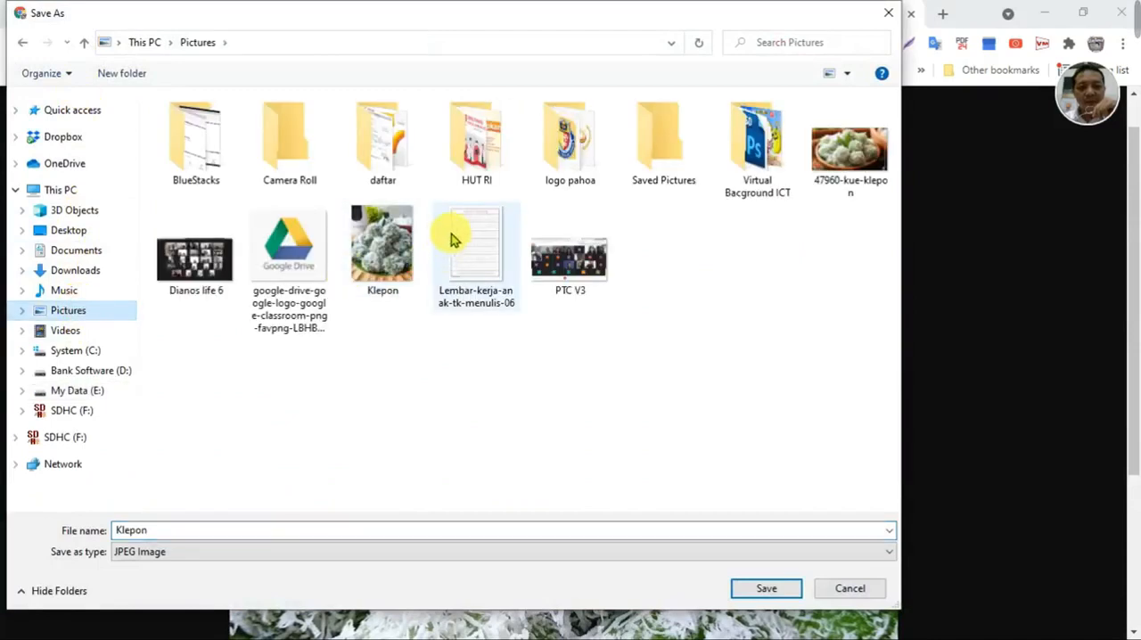
click(374, 253)
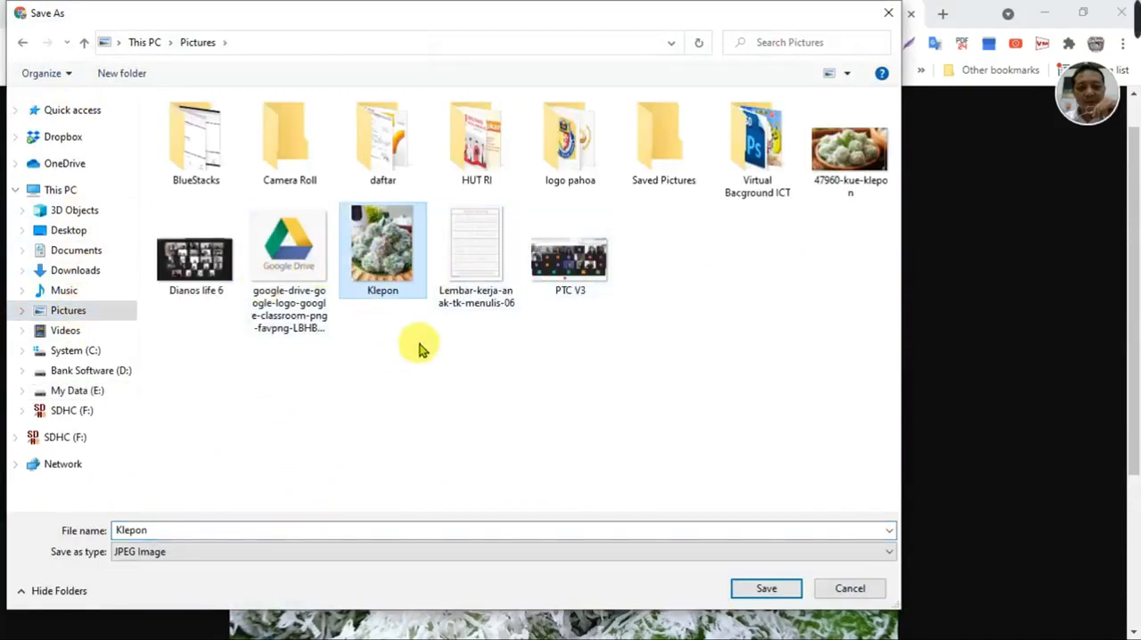
click(769, 587)
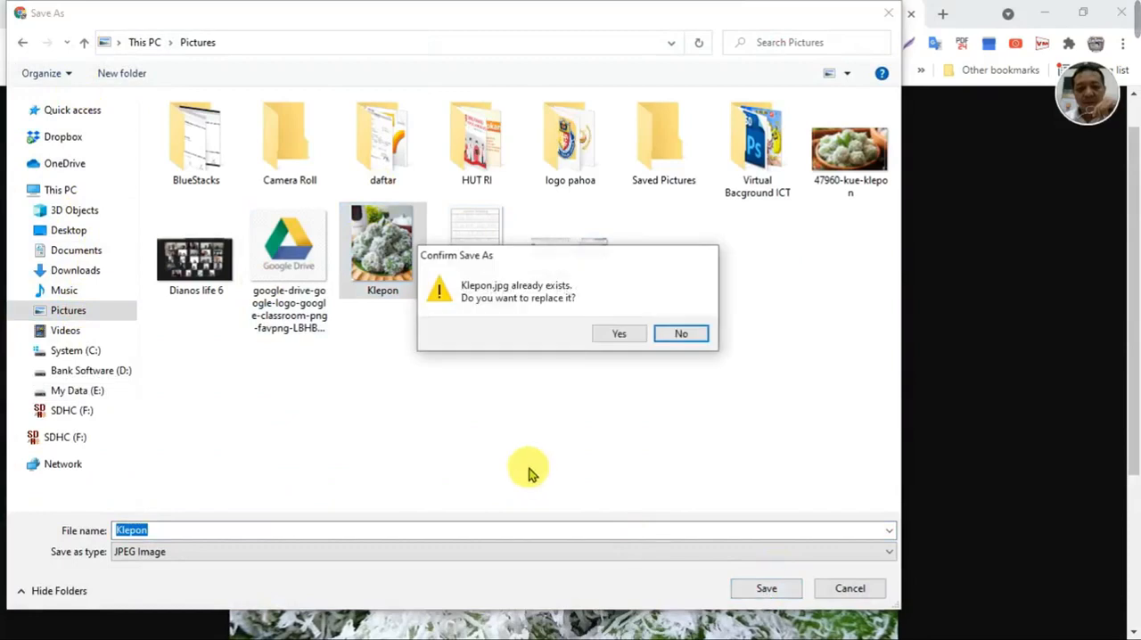
click(619, 334)
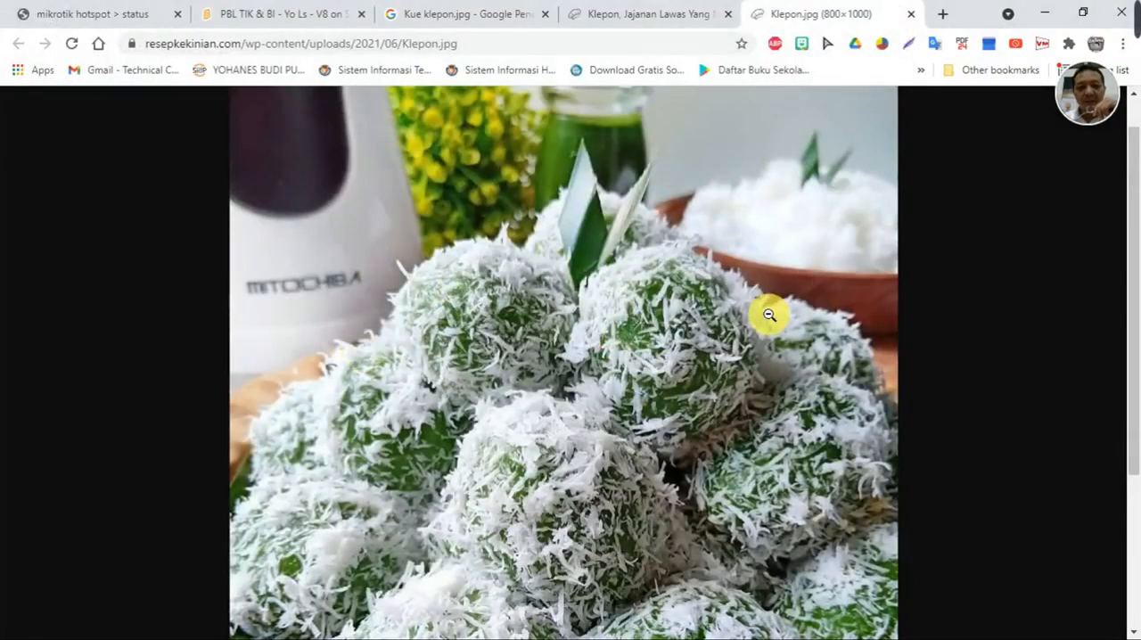
- Close the photo preview and the image, recipe and image-search pages to return to the Scratch project
click(905, 41)
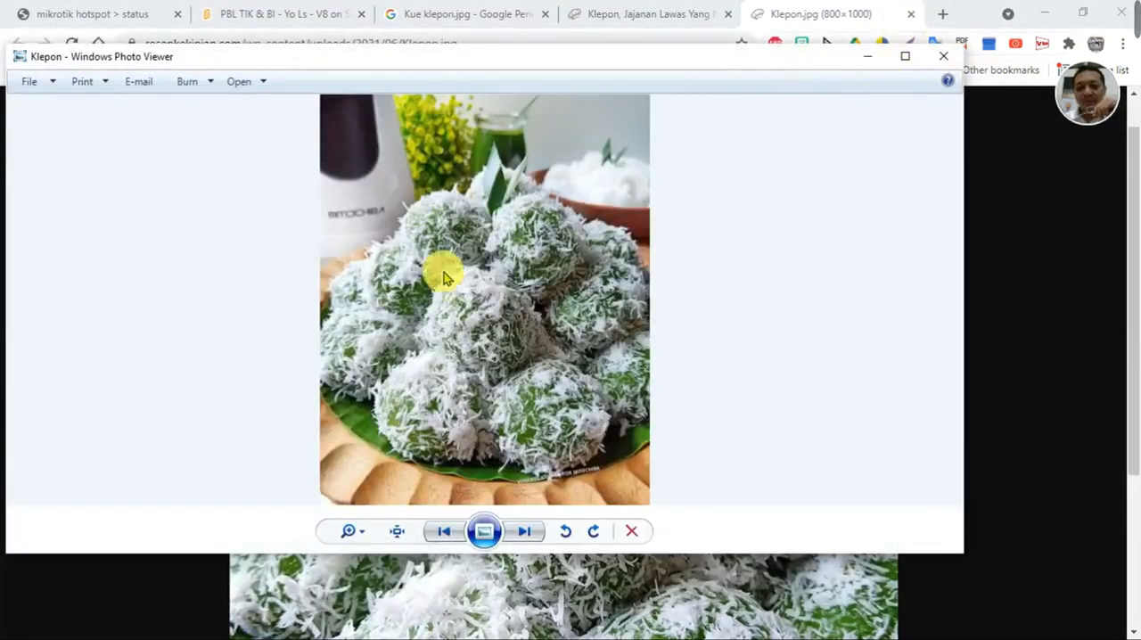
click(943, 57)
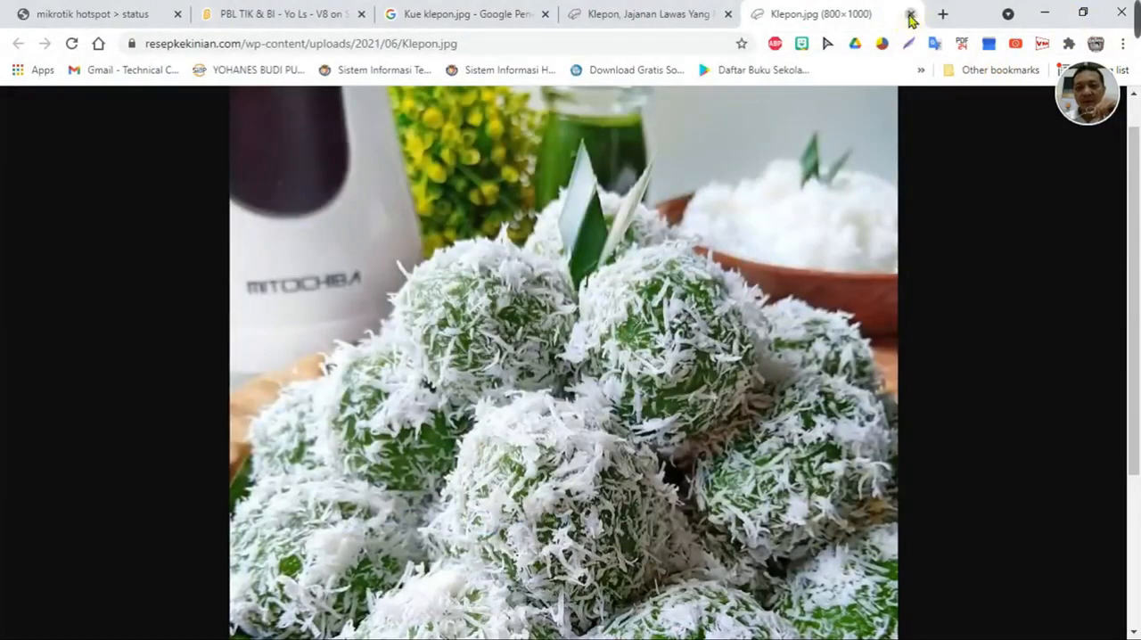
click(912, 15)
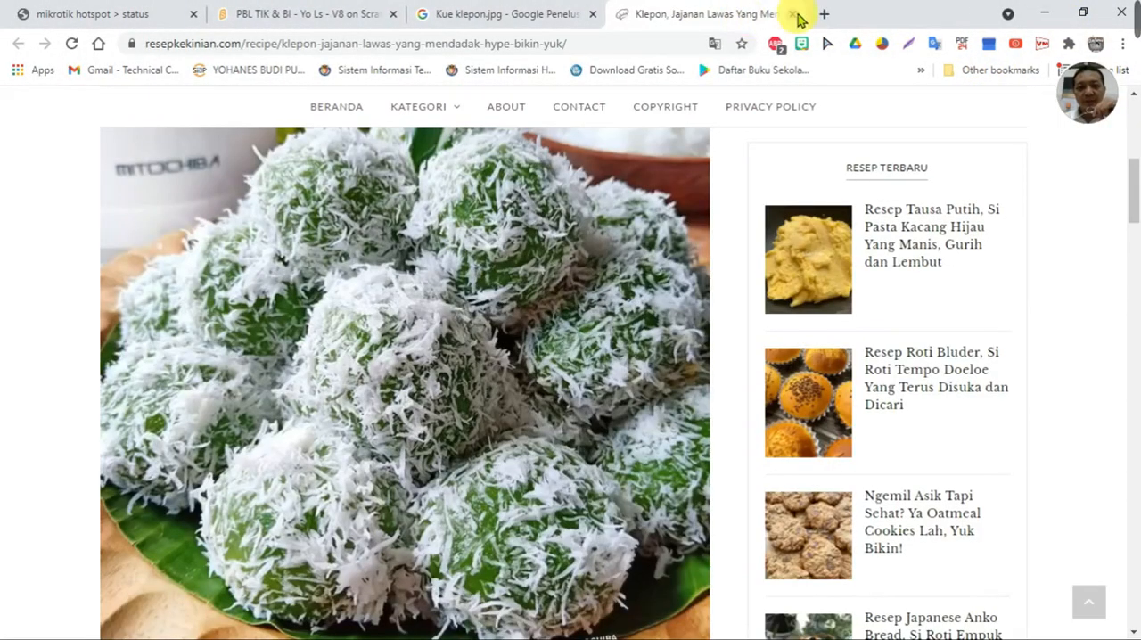
click(793, 14)
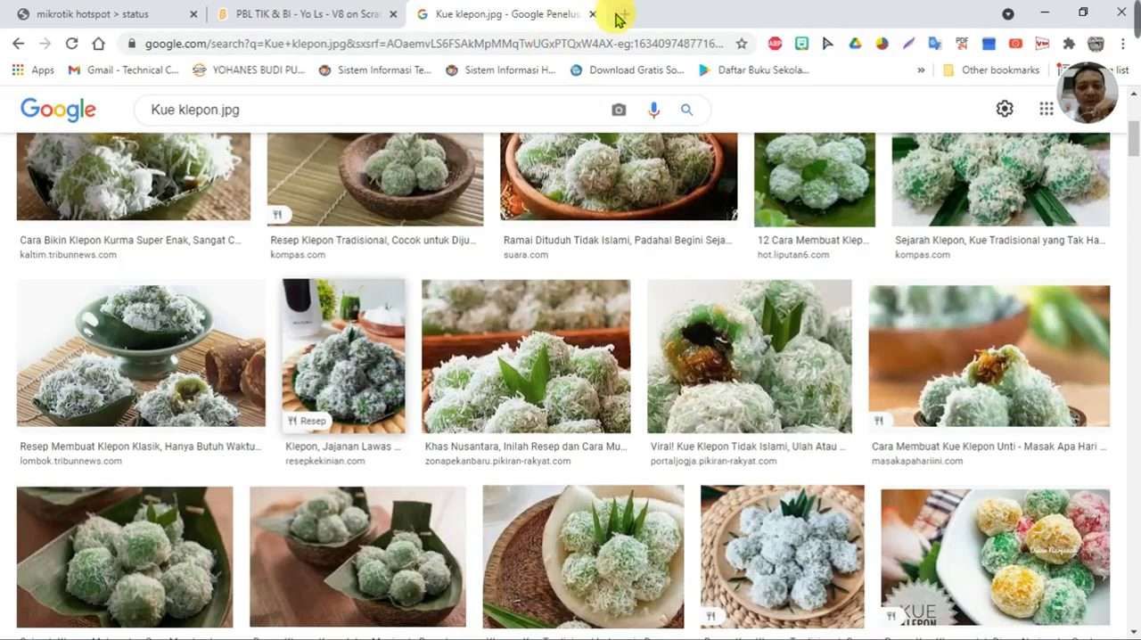
click(595, 15)
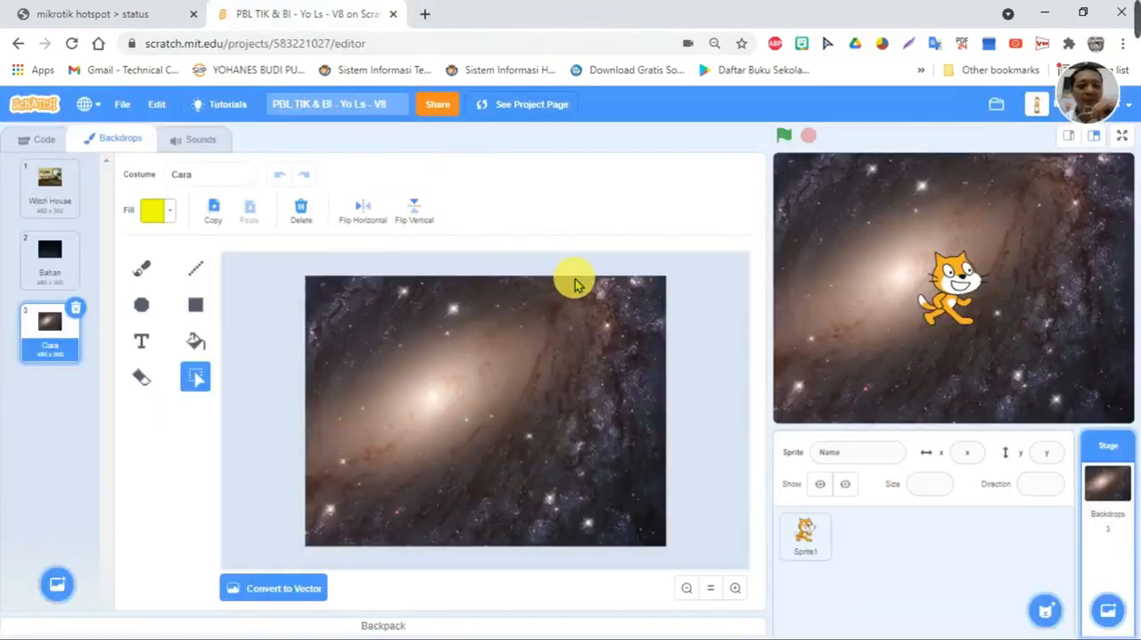
- Upload the Klepon image from the Pictures folder as a new backdrop
mouse_move(54, 575)
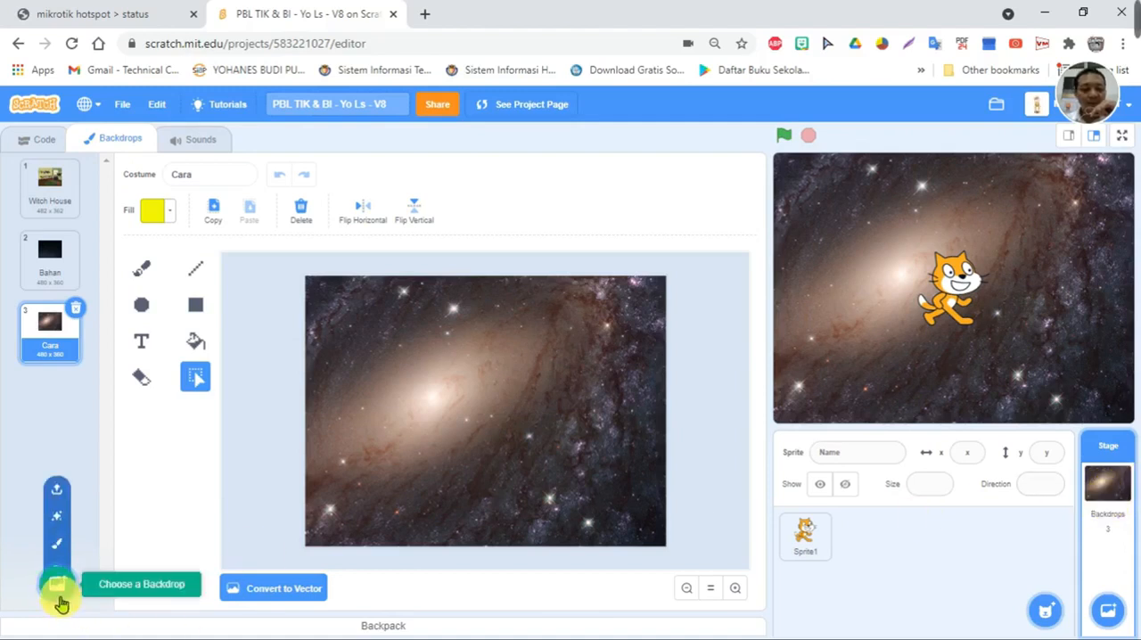
click(70, 479)
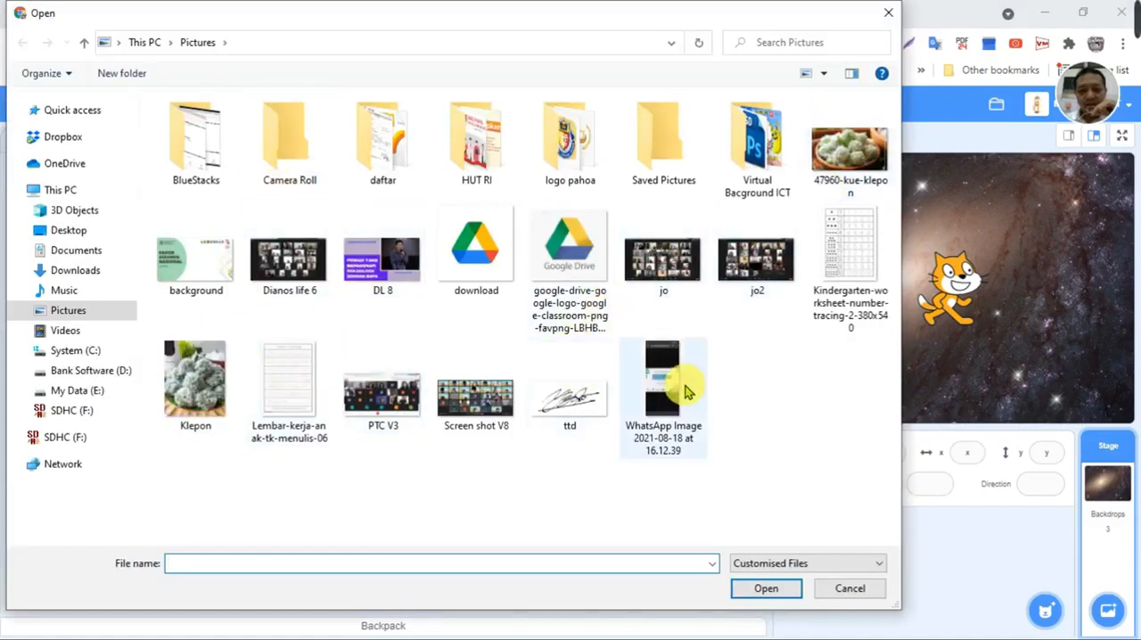
click(194, 382)
click(765, 588)
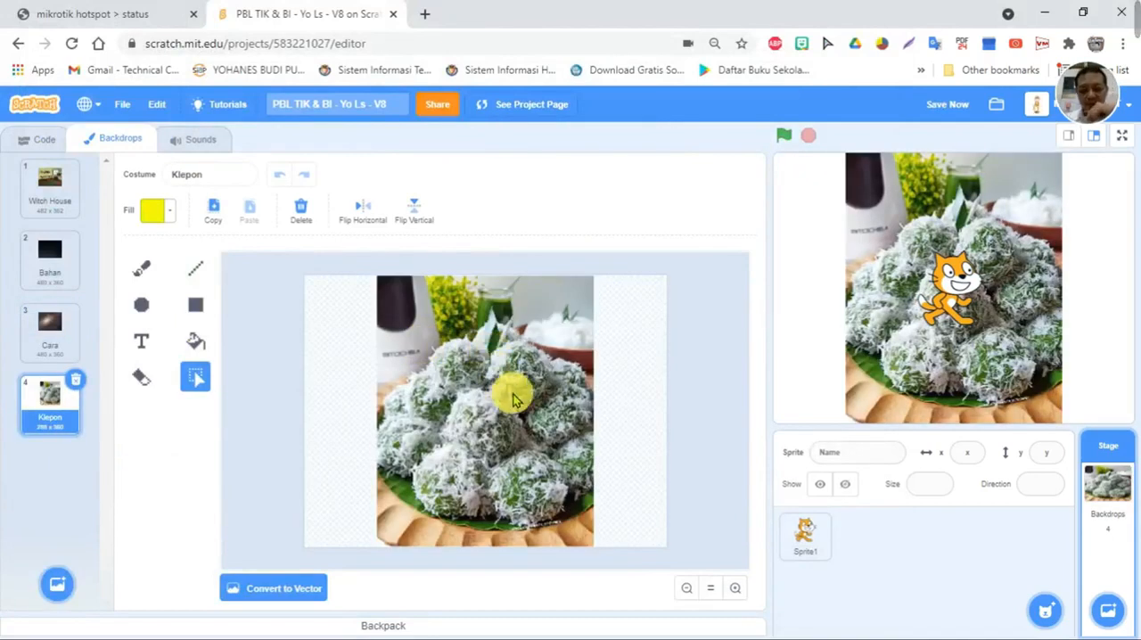
- Convert the Klepon backdrop to vector and widen the picture so it covers the canvas from its right edge to about a quarter from the left
click(243, 589)
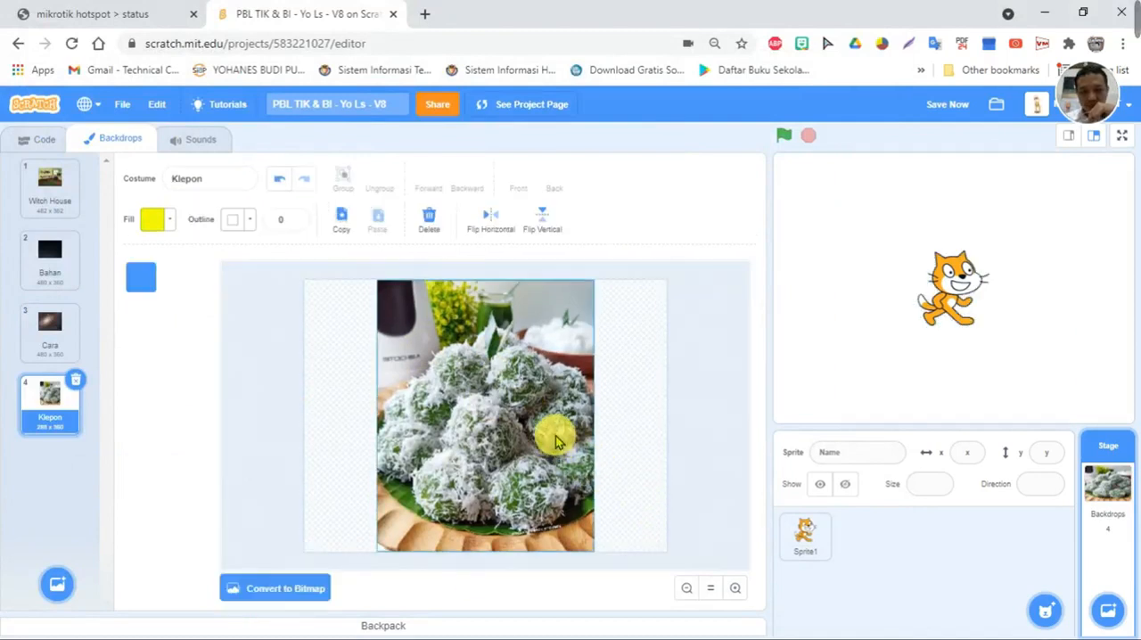
click(556, 436)
drag(591, 418, 667, 416)
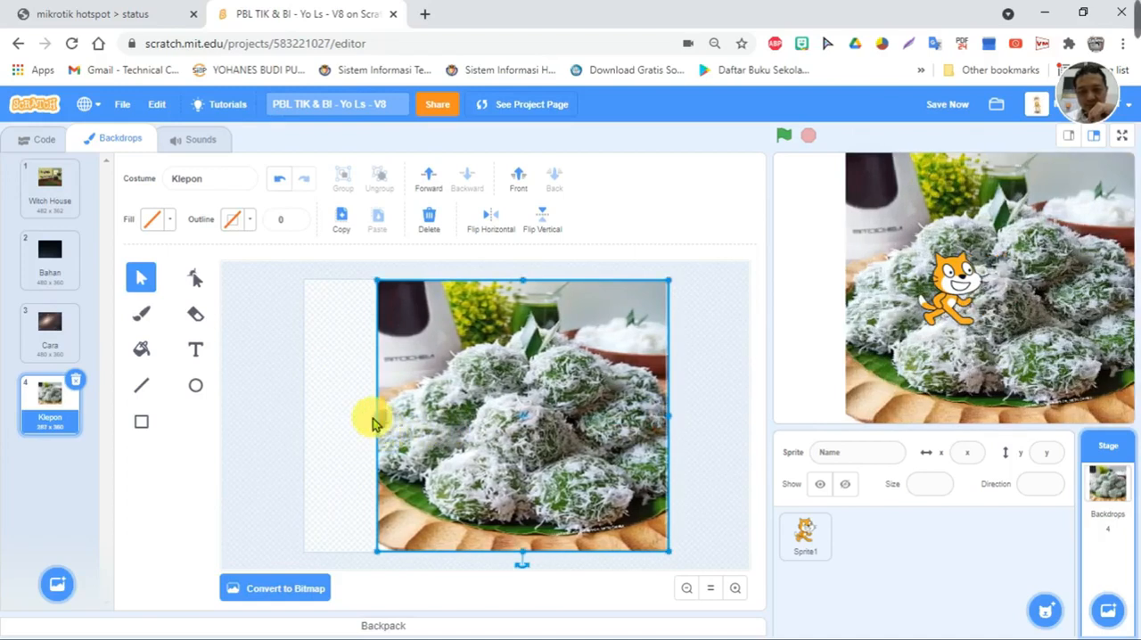
drag(380, 416, 403, 419)
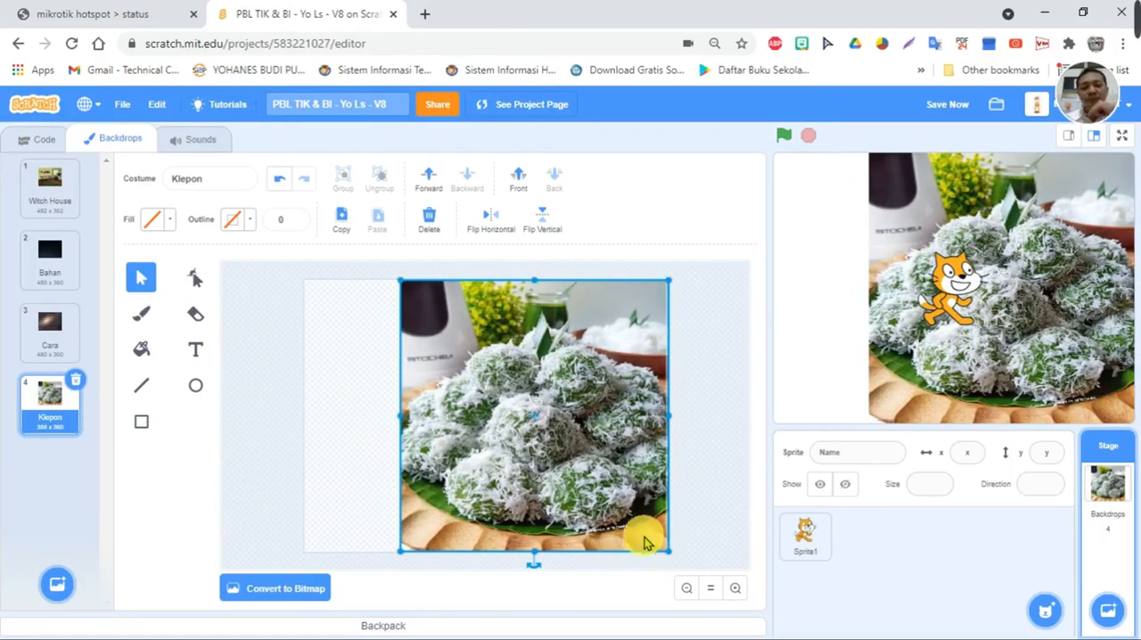
click(714, 401)
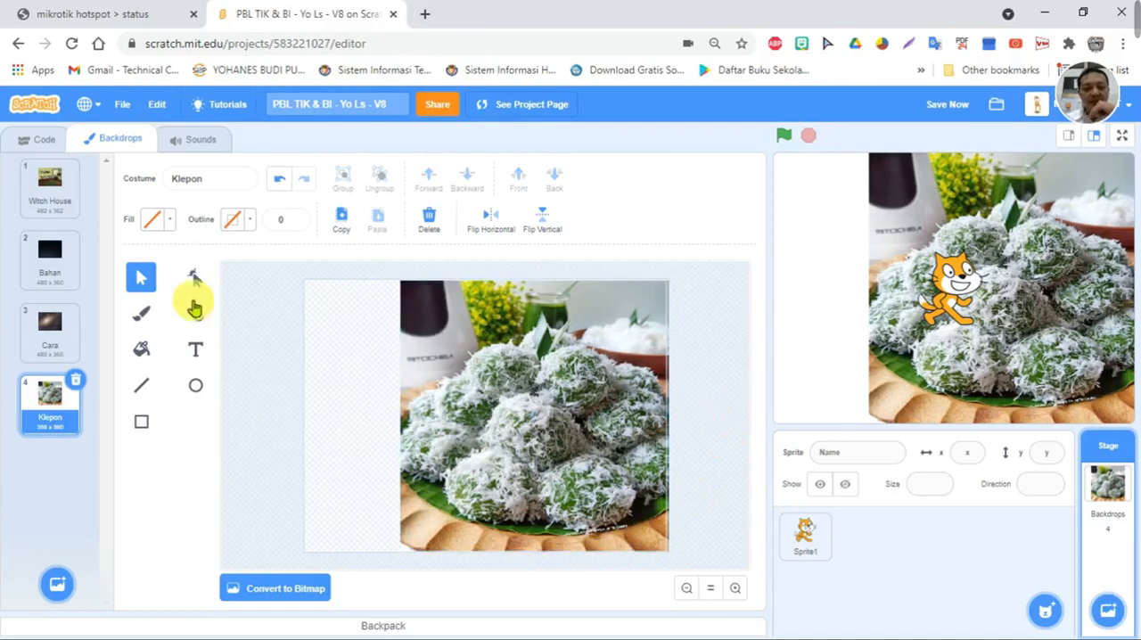
- Switch the stage to the Witch House backdrop and delete the cat sprite
click(68, 259)
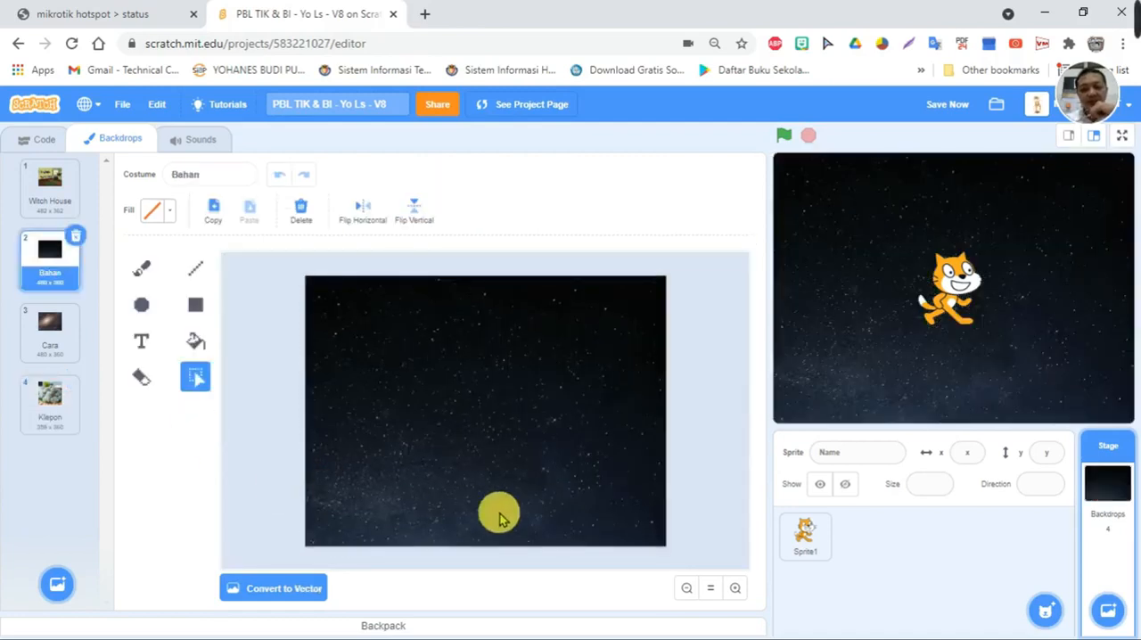
click(47, 171)
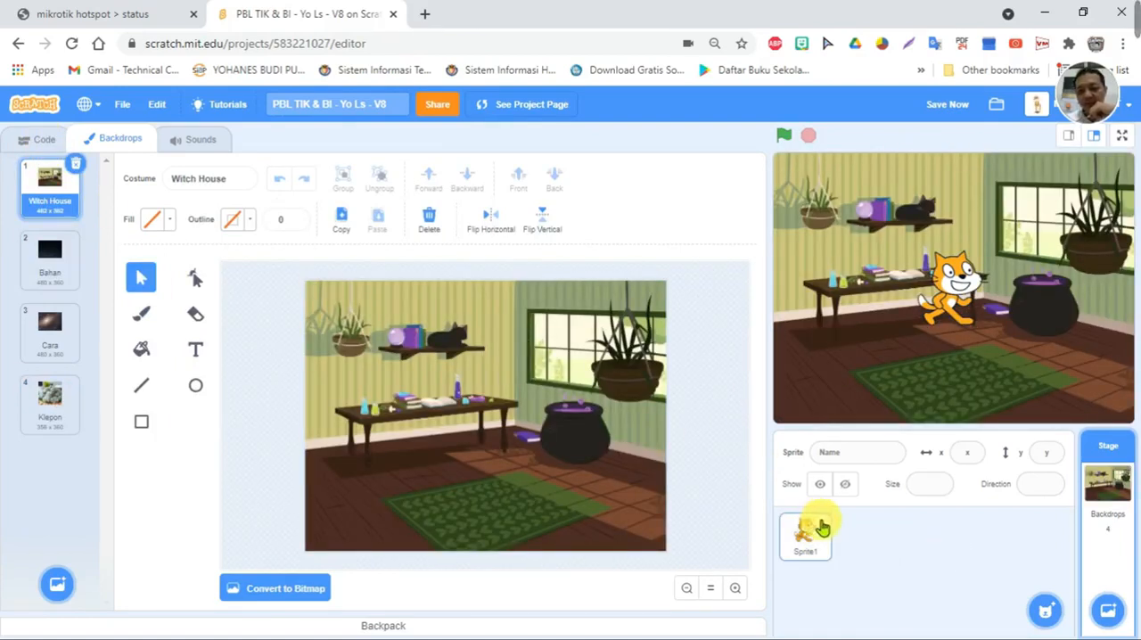
click(822, 528)
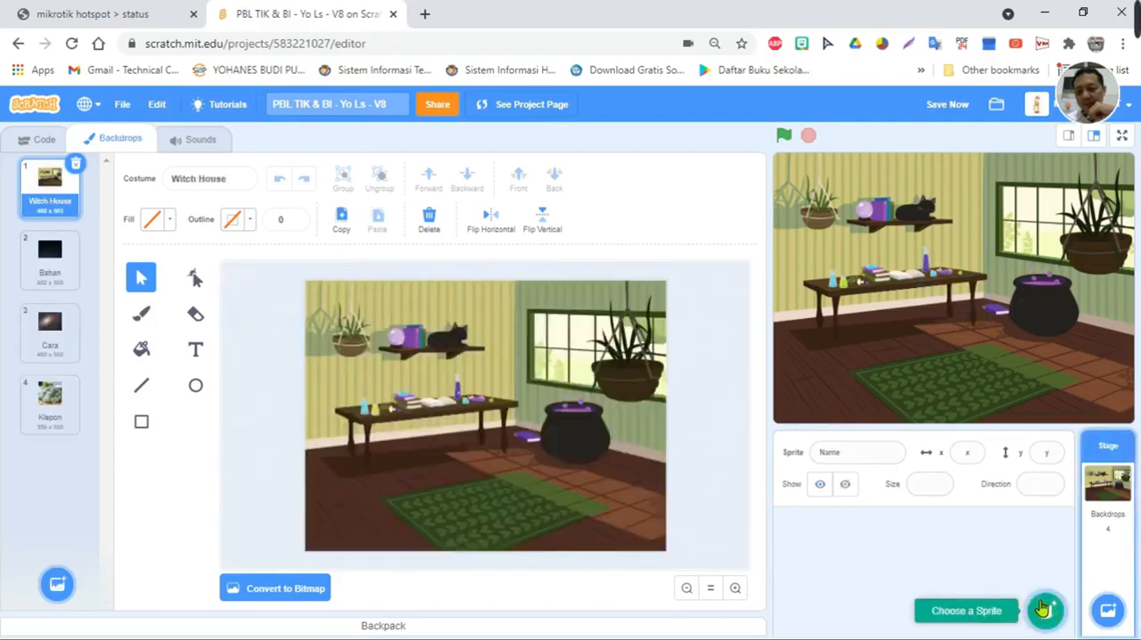
- Search the sprite library for "wiz" and add the Wizard sprite
click(1041, 609)
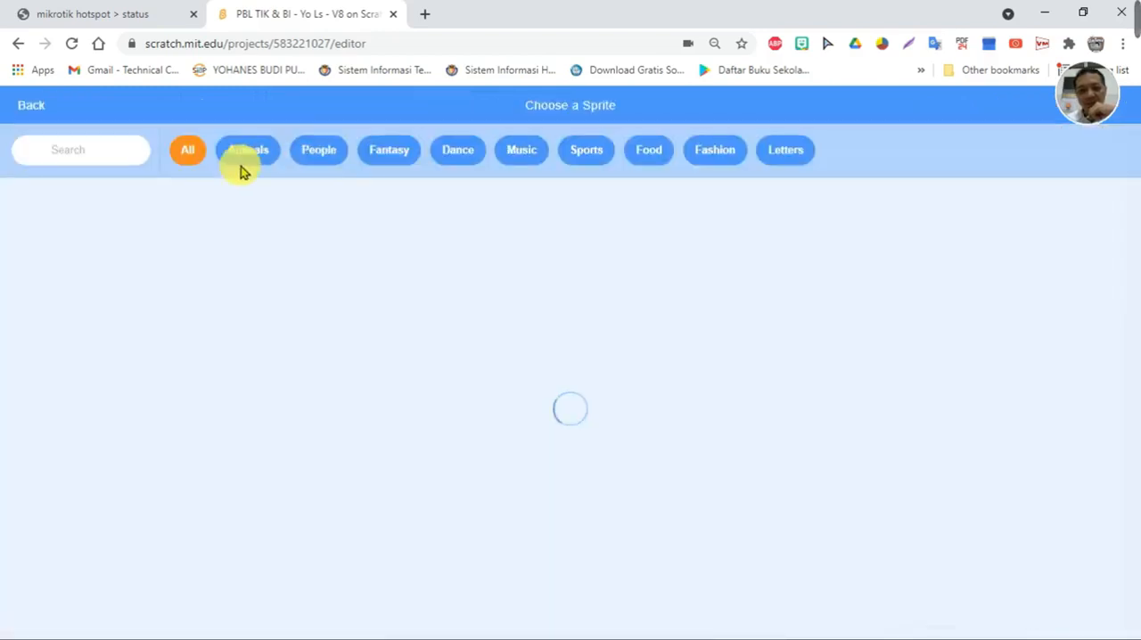
click(77, 150)
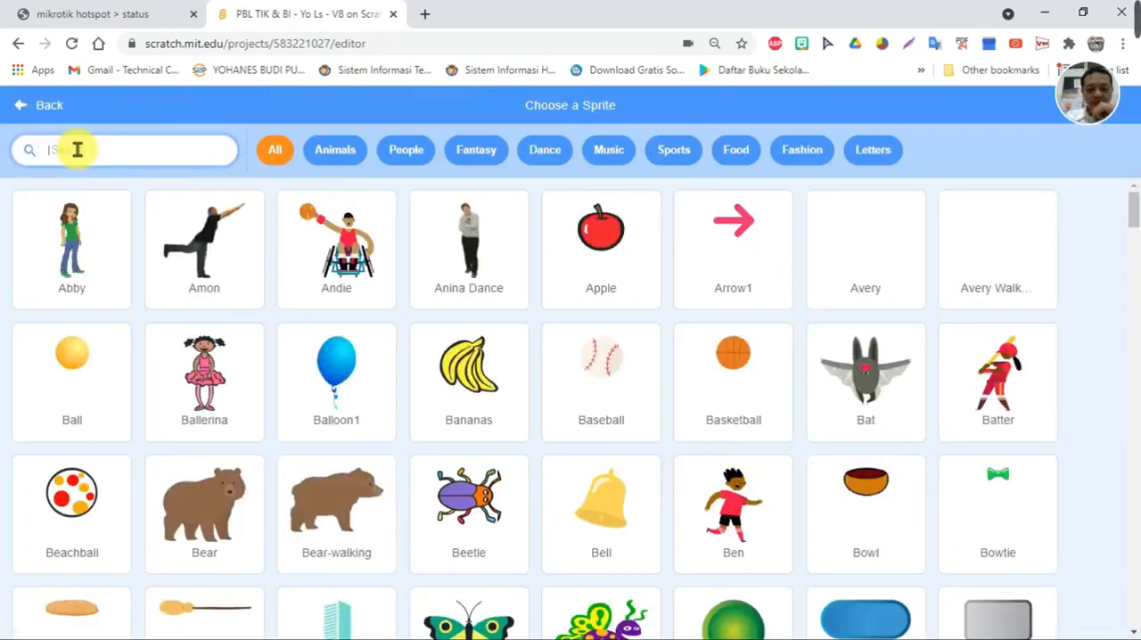
text(wiz)
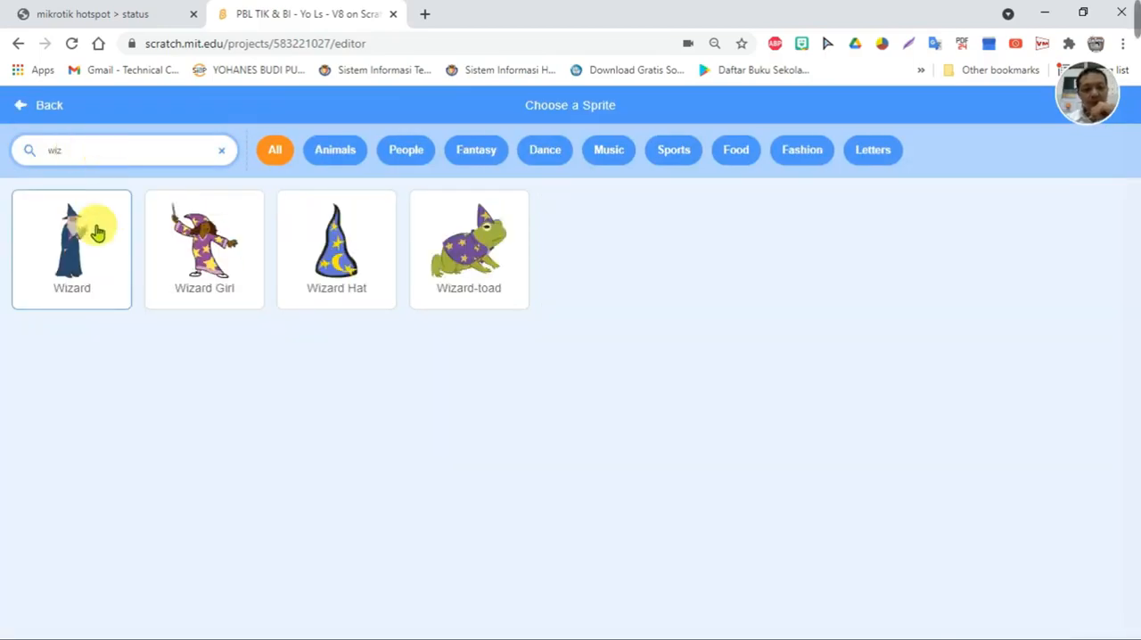
click(85, 254)
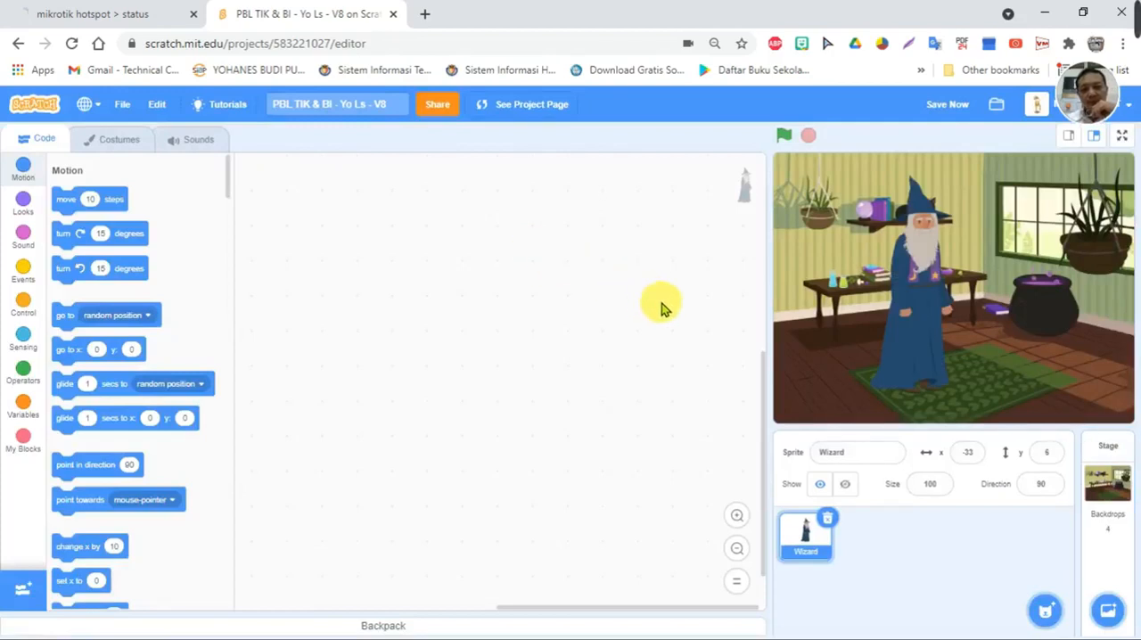
- Set the Wizard's size to 80 and place it in the stage's lower-left corner at about x -167, y -58
drag(904, 255, 837, 306)
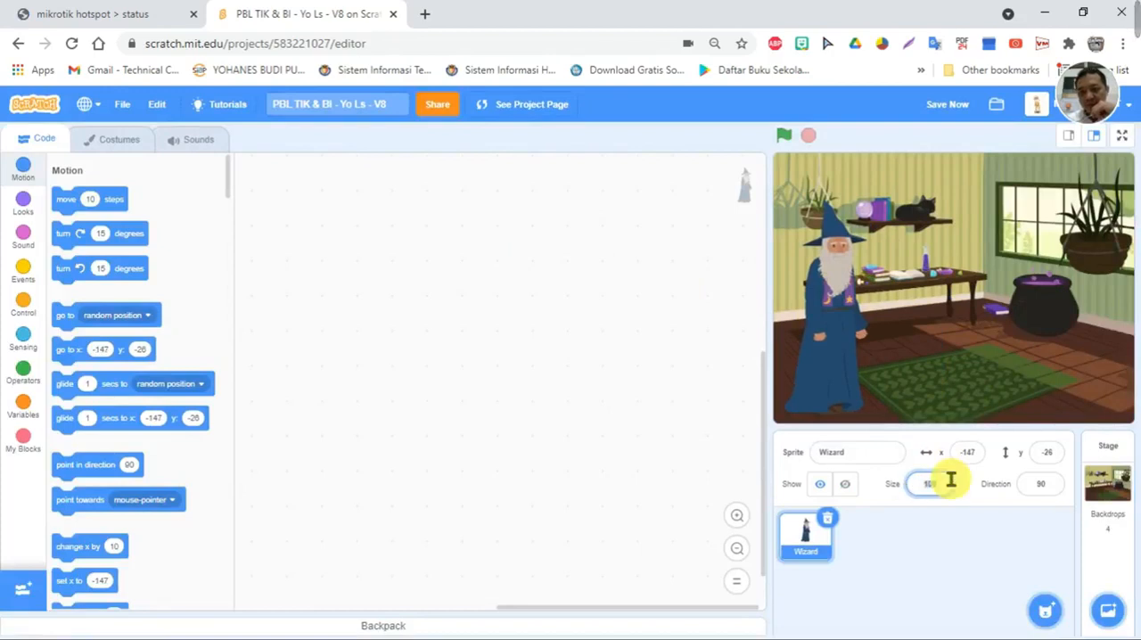
key(Return)
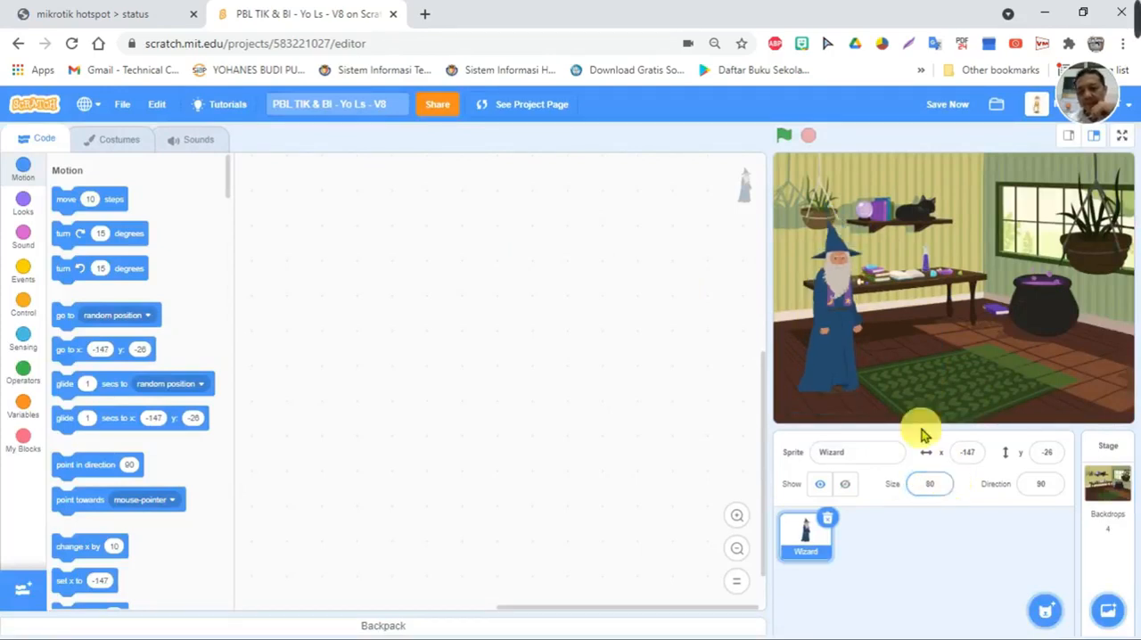
drag(820, 307, 816, 350)
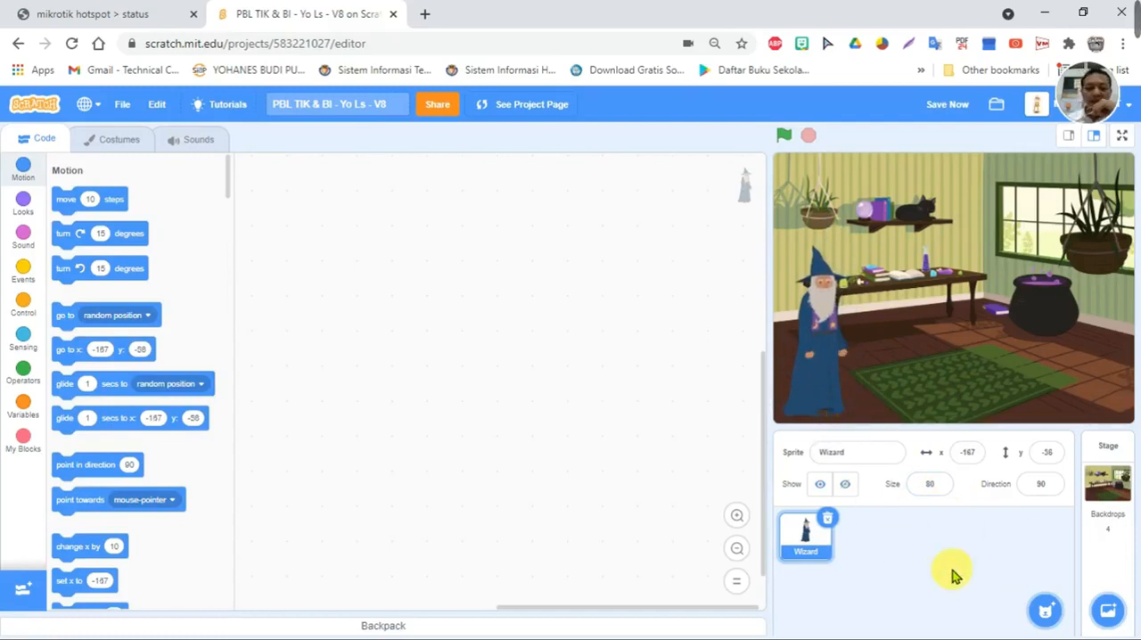
- Add the Home Button sprite from the library and place it in the stage's upper-left corner at about x -201, y 145
mouse_move(1045, 611)
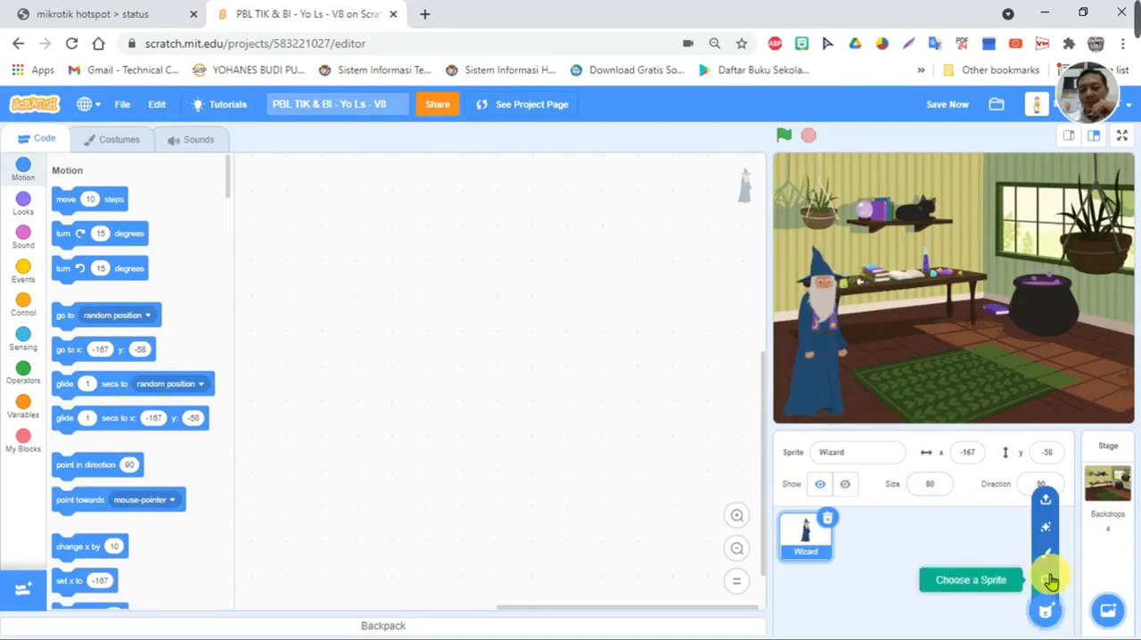
click(1049, 580)
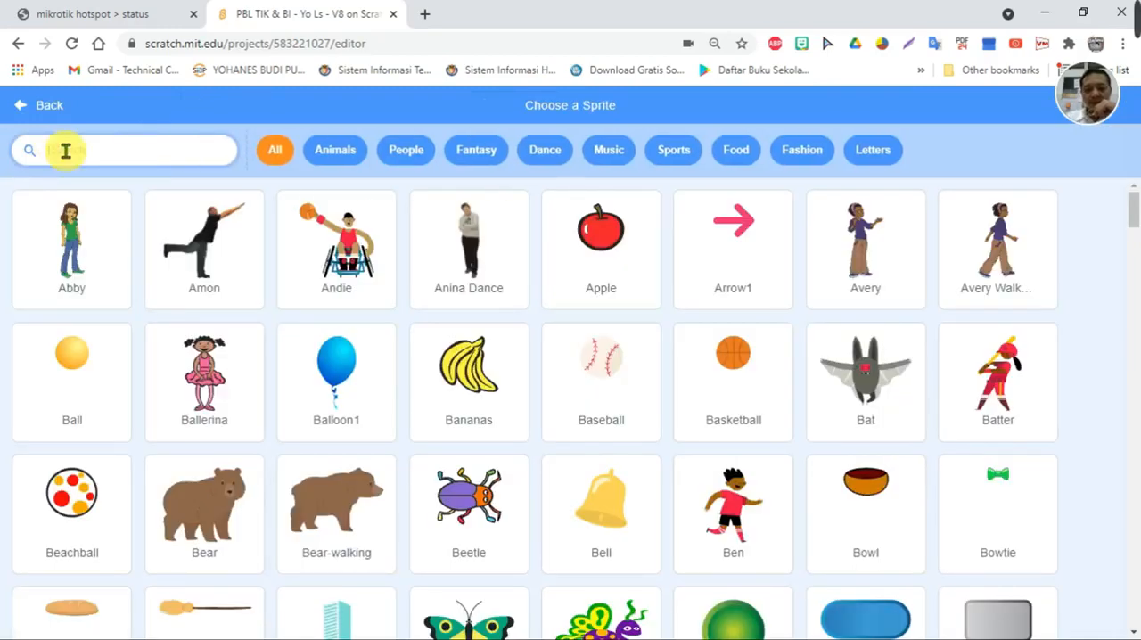
text(but)
click(990, 246)
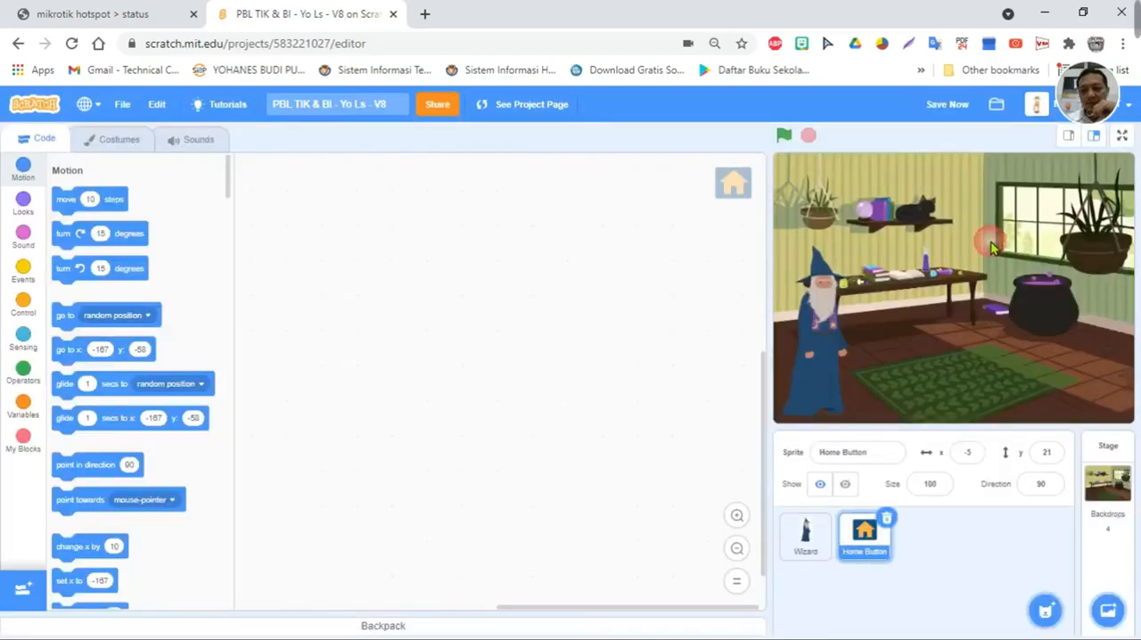
drag(941, 270, 807, 192)
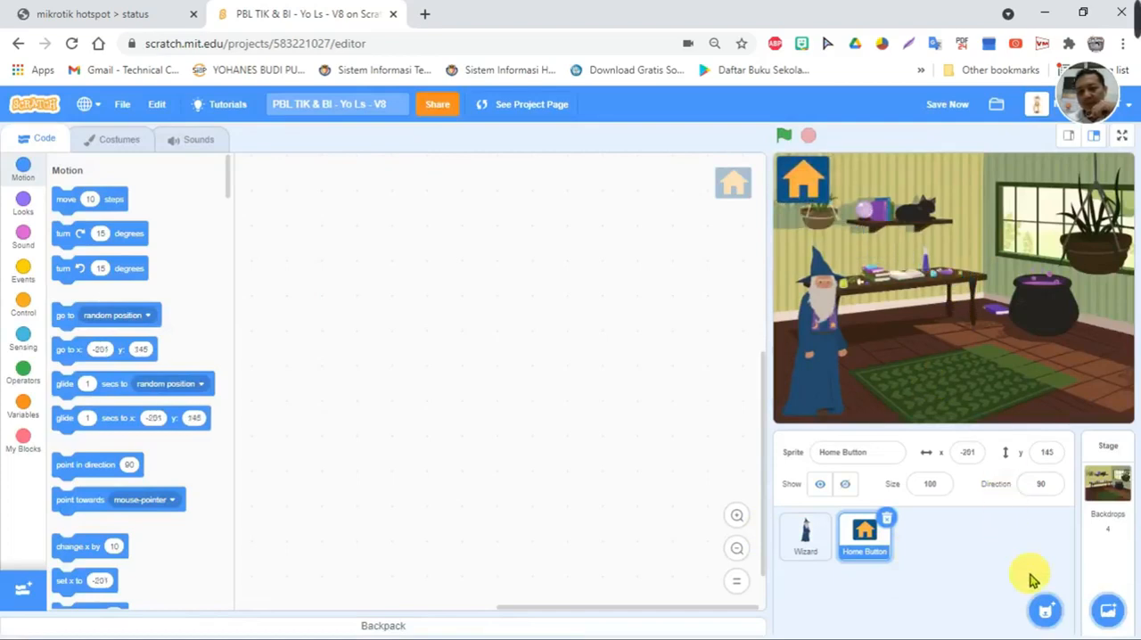
- Add the blue Button2 sprite from the library and place it at the stage's top centre, at about x 0, y 147
click(1045, 610)
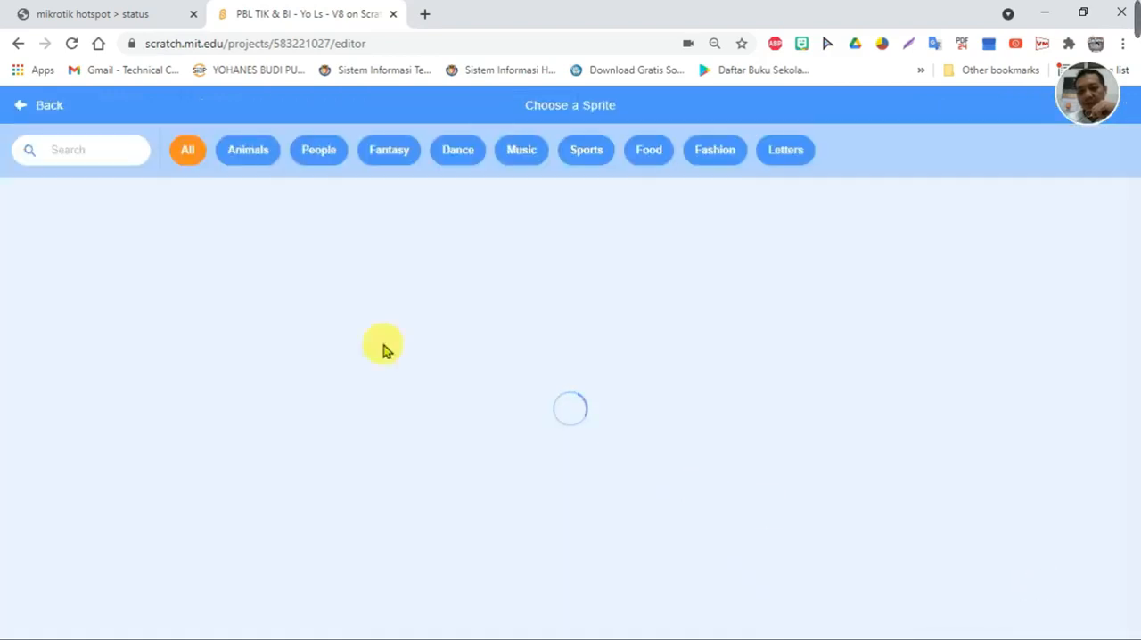
click(107, 151)
text(but)
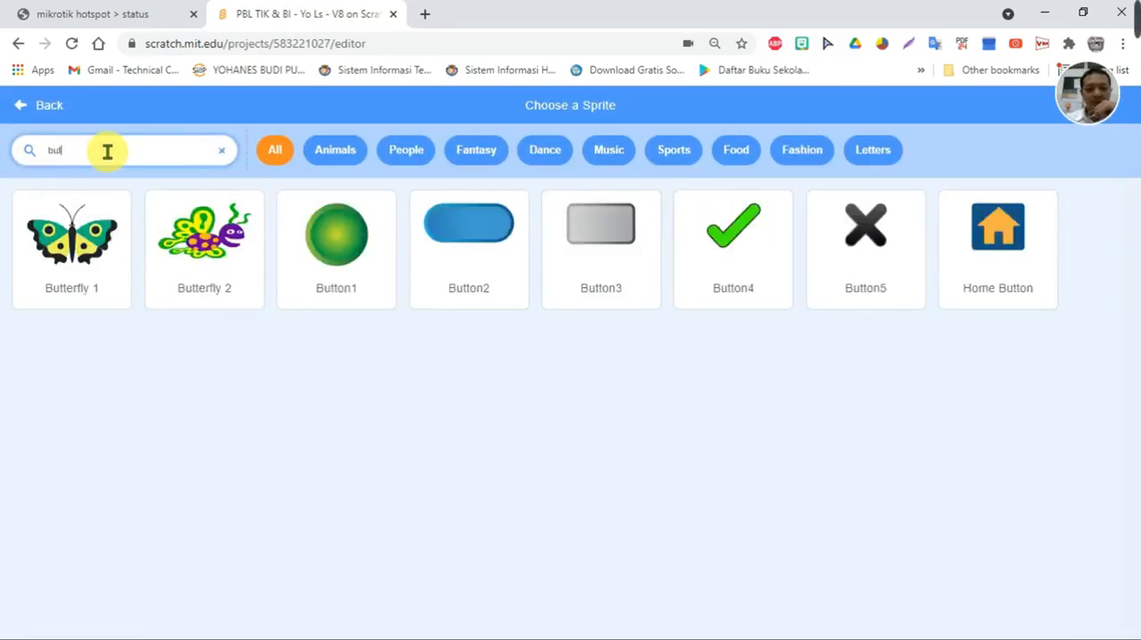
click(473, 232)
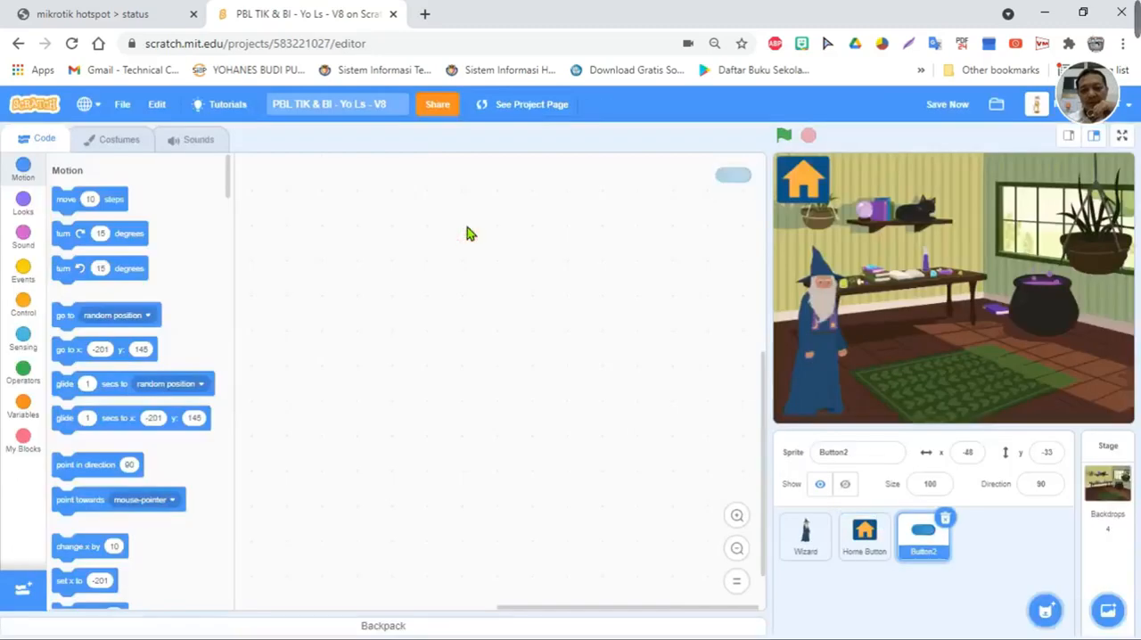
drag(936, 306, 965, 174)
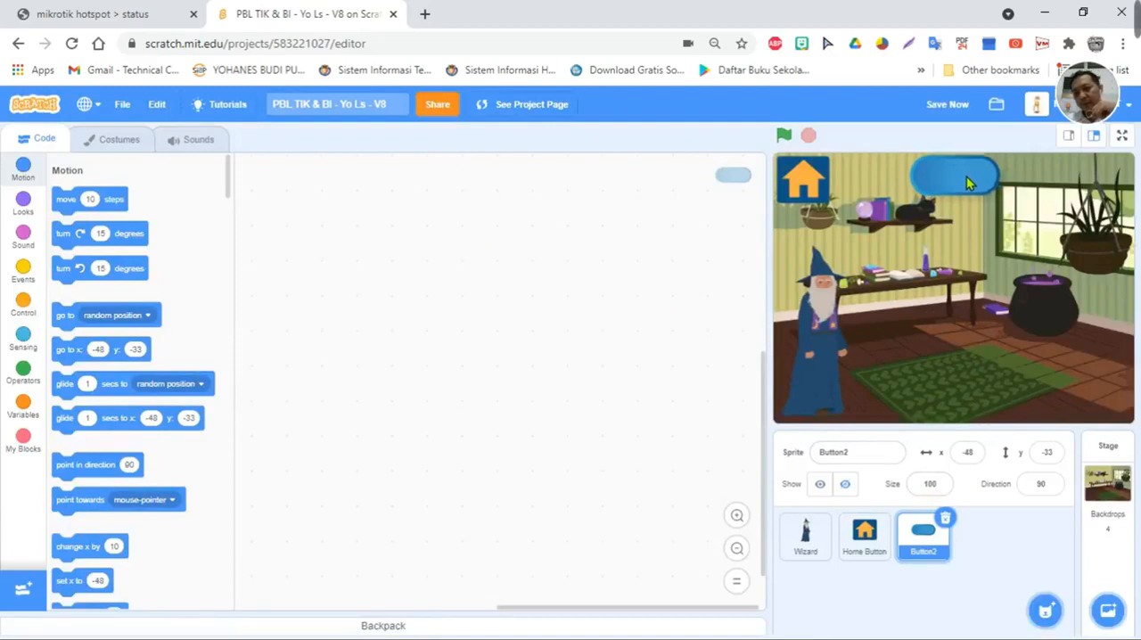
- Duplicate the Button2 sprite and place the copy in the stage's upper-right corner at about x 177, y 148
right_click(923, 538)
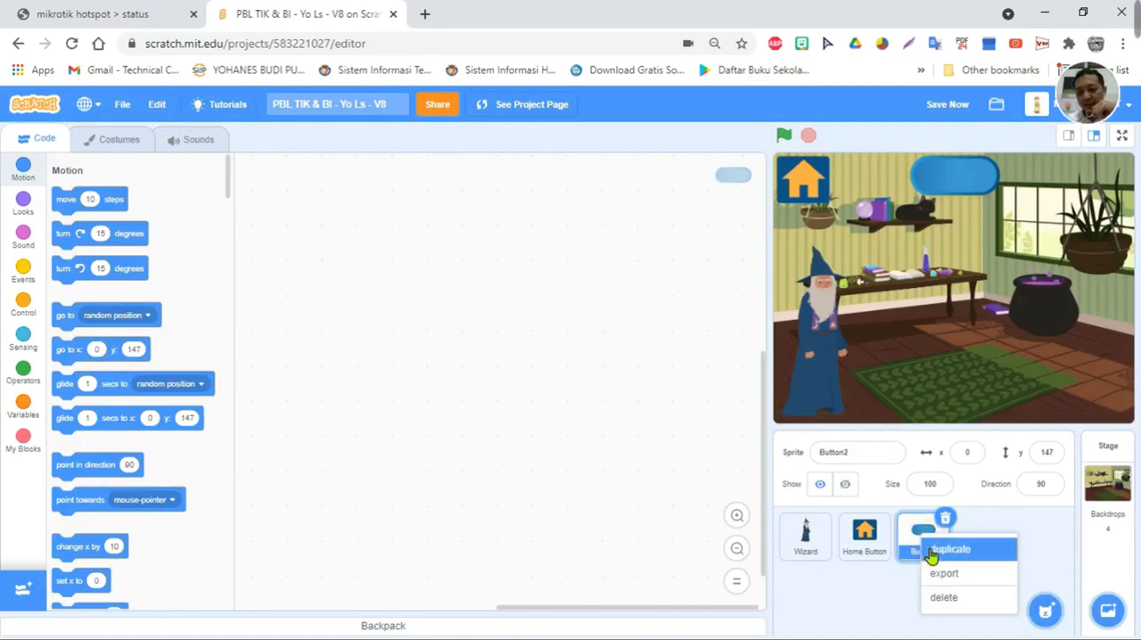
click(927, 546)
drag(902, 300, 1082, 175)
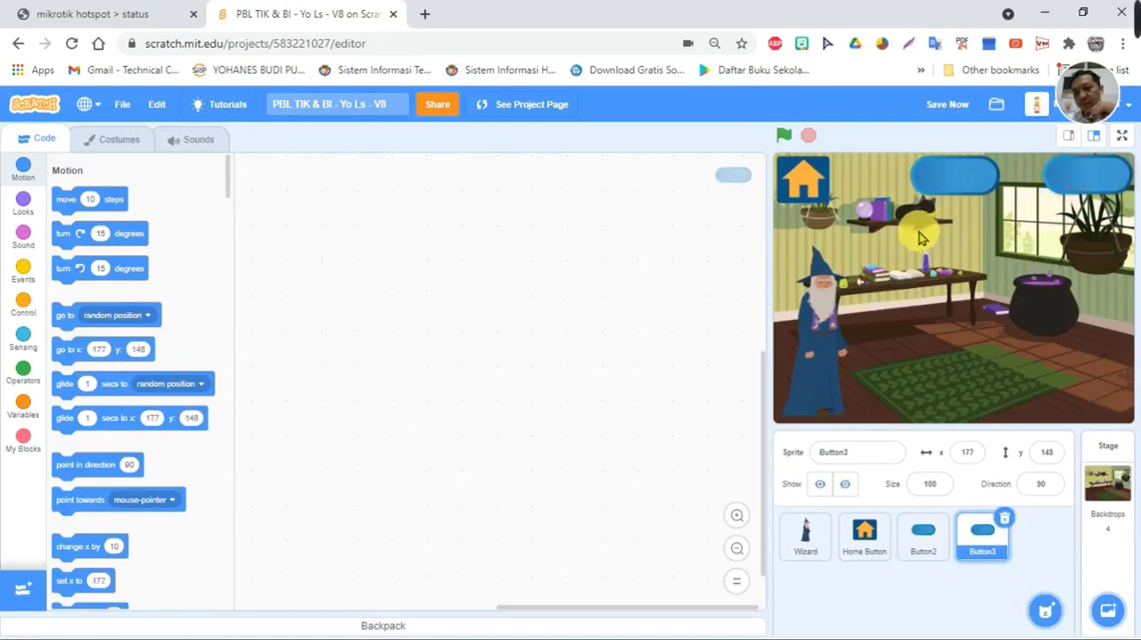
- Line up the Home Button at about x -201, y 147 and Button2 at about x -11, y 147 on the stage
drag(938, 184, 927, 189)
drag(805, 181, 924, 186)
drag(985, 183, 809, 180)
drag(934, 178, 949, 184)
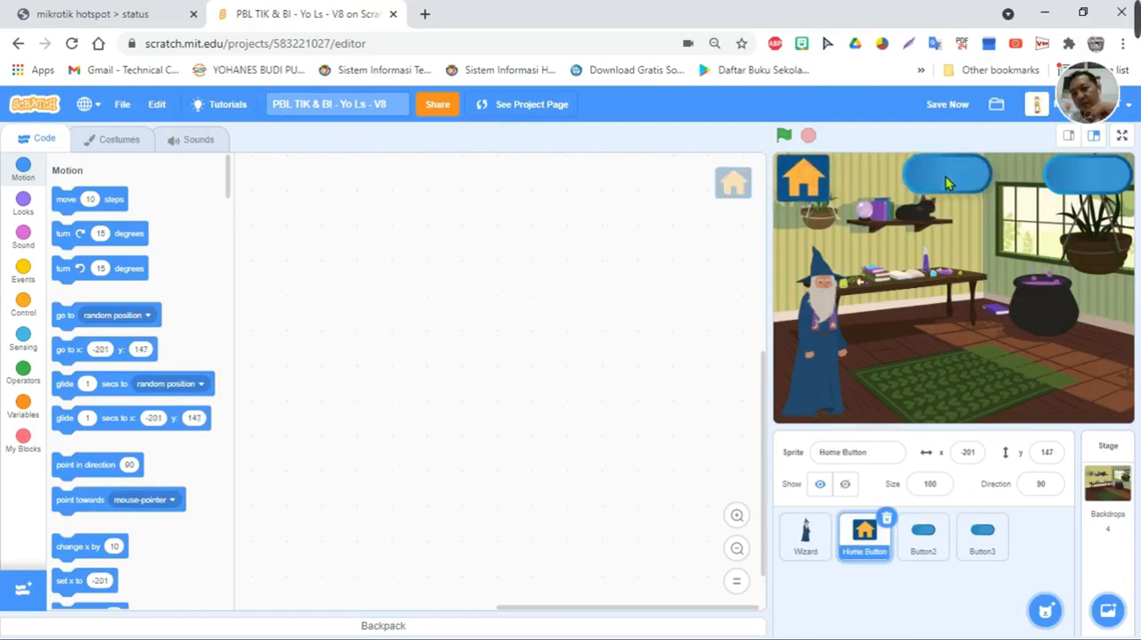
drag(947, 184, 947, 183)
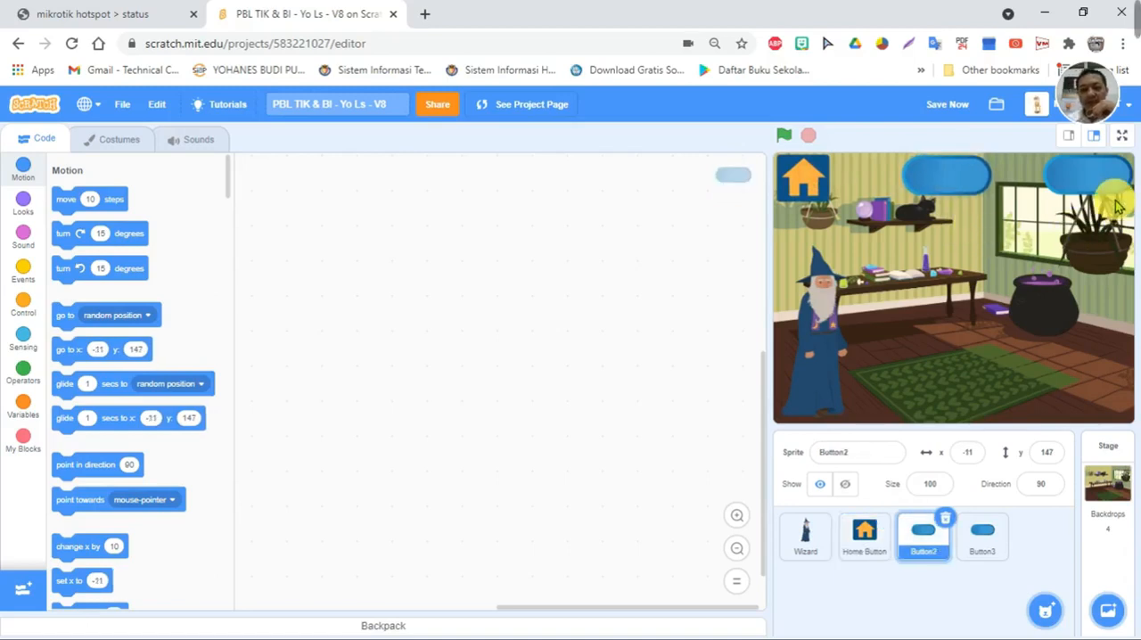
- Switch the Button3 sprite to its orange costume, button2-b
click(975, 553)
click(115, 140)
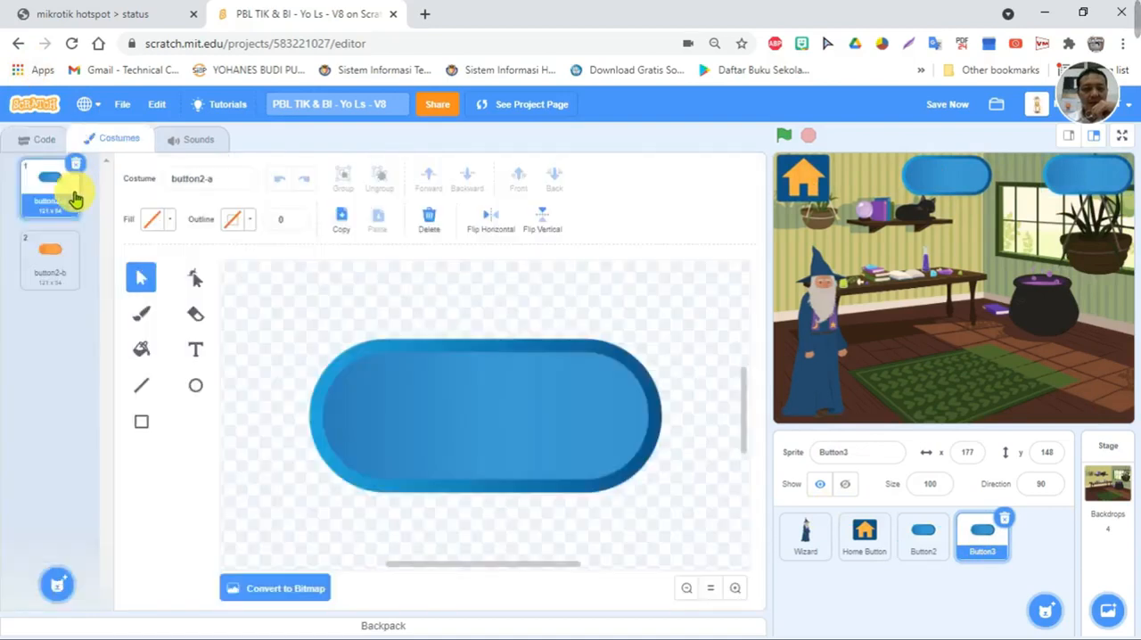
click(50, 256)
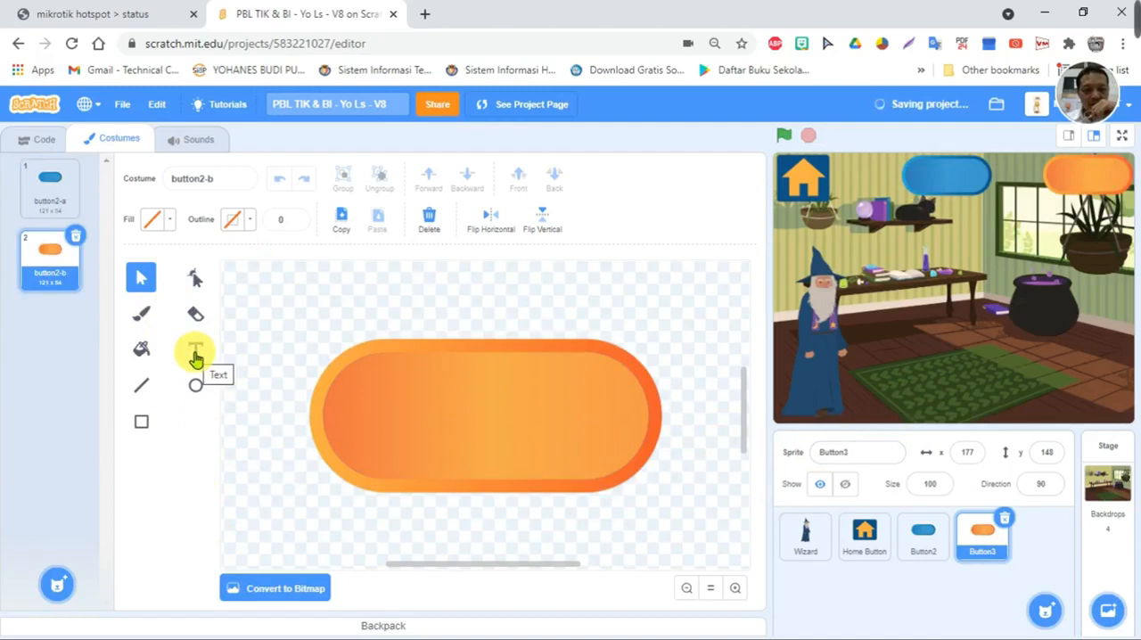
- Add the text "Cara Membuat" to Button3's orange costume in blue with color 67 and saturation 100
click(196, 357)
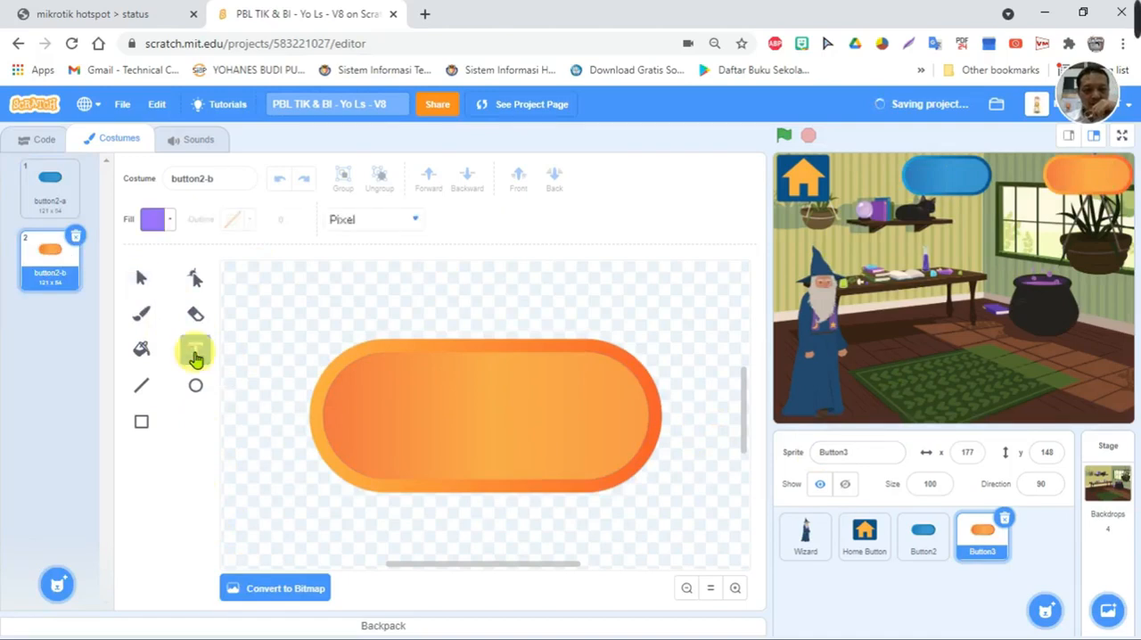
click(151, 219)
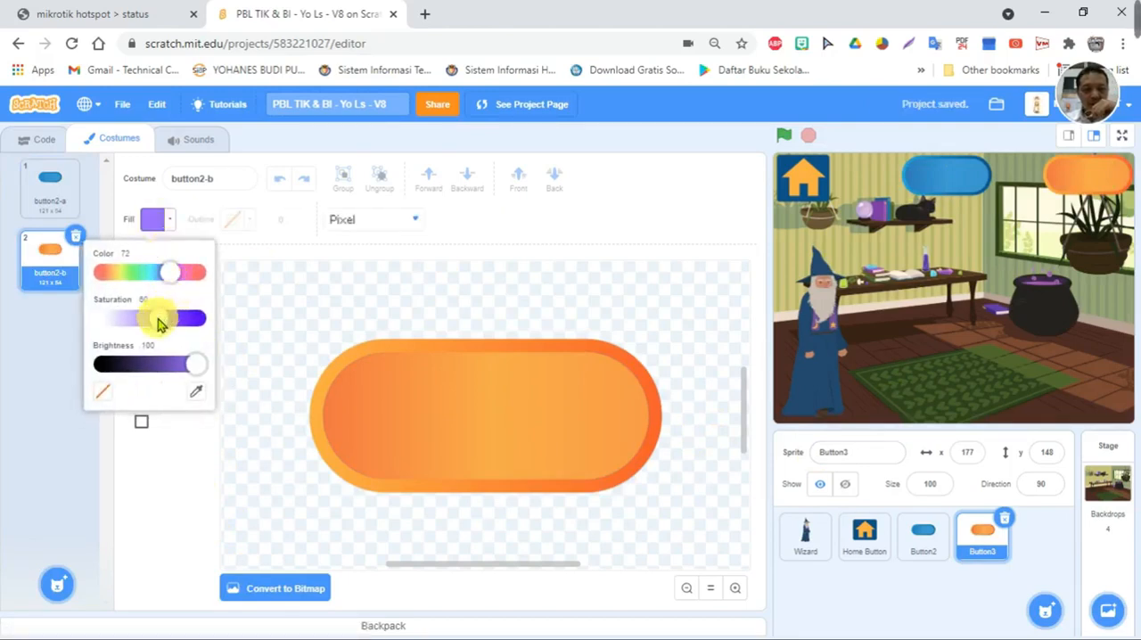
drag(158, 319, 235, 326)
mouse_move(175, 275)
mouse_down()
mouse_move(225, 279)
mouse_move(96, 273)
mouse_move(204, 280)
mouse_move(172, 280)
mouse_up()
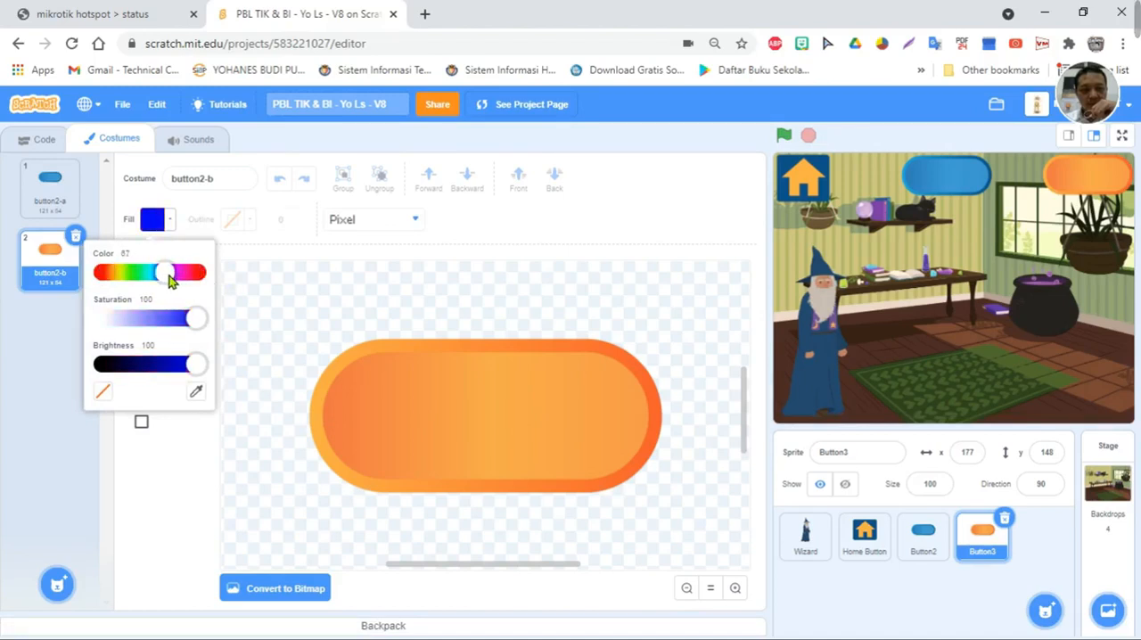
click(326, 422)
click(332, 421)
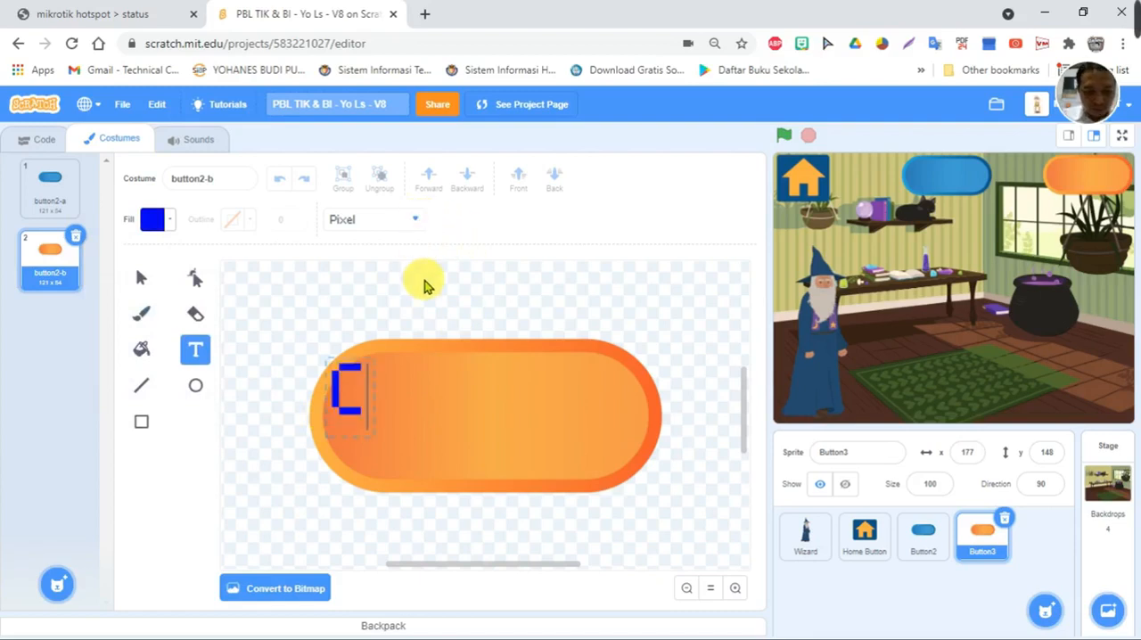
text(Cara Membuat)
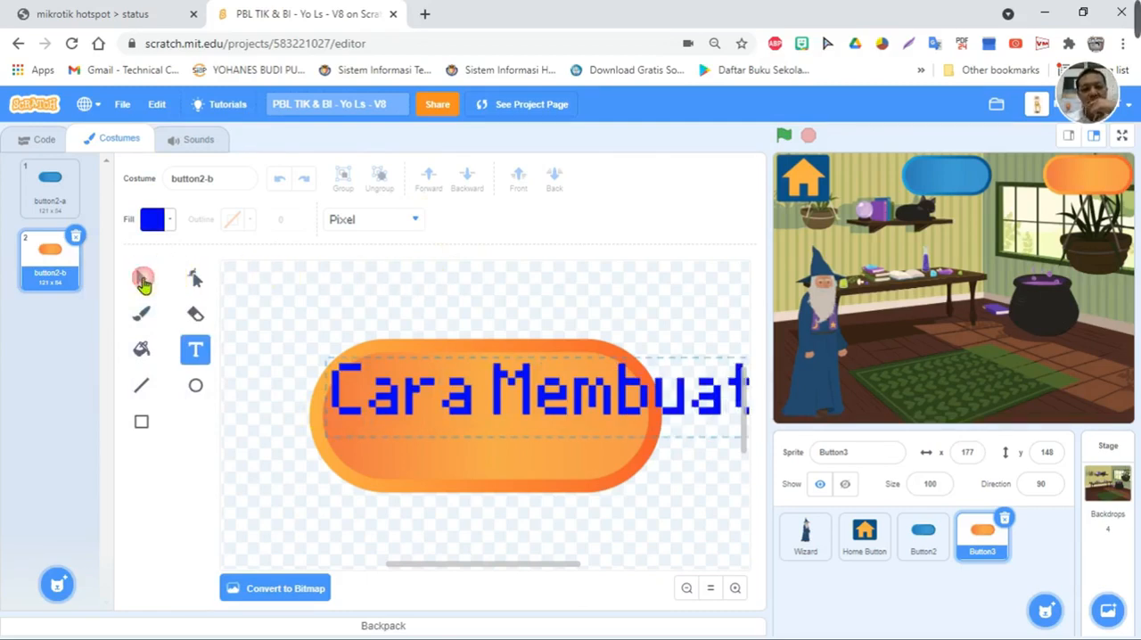
- Centre the "Cara Membuat" text on the orange button and narrow it to fit inside the shape
click(142, 282)
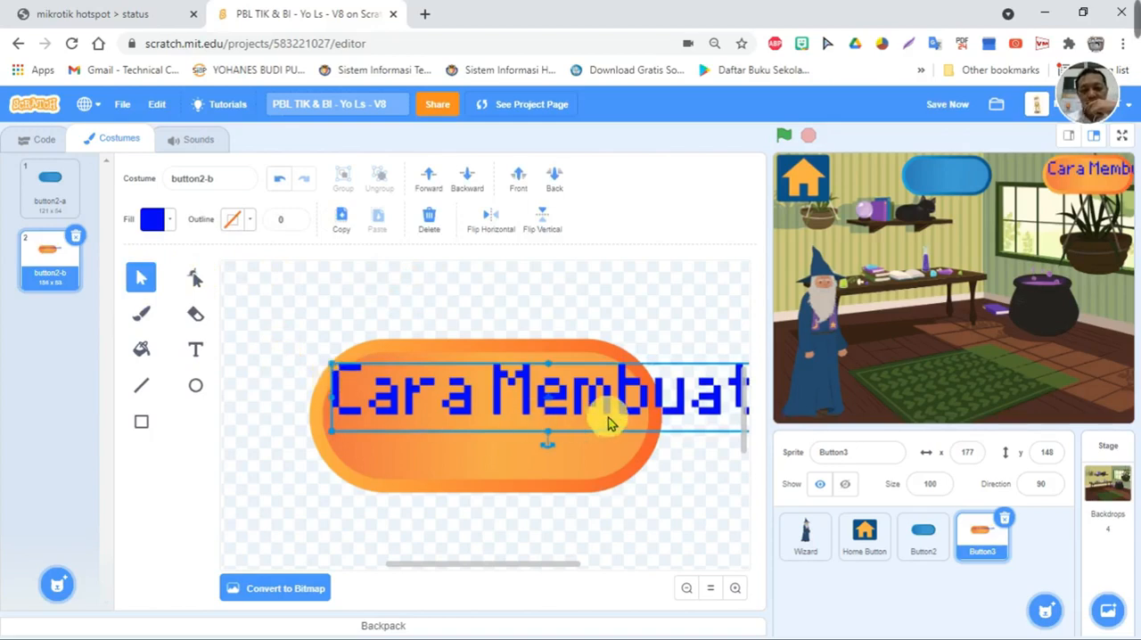
drag(604, 392, 538, 424)
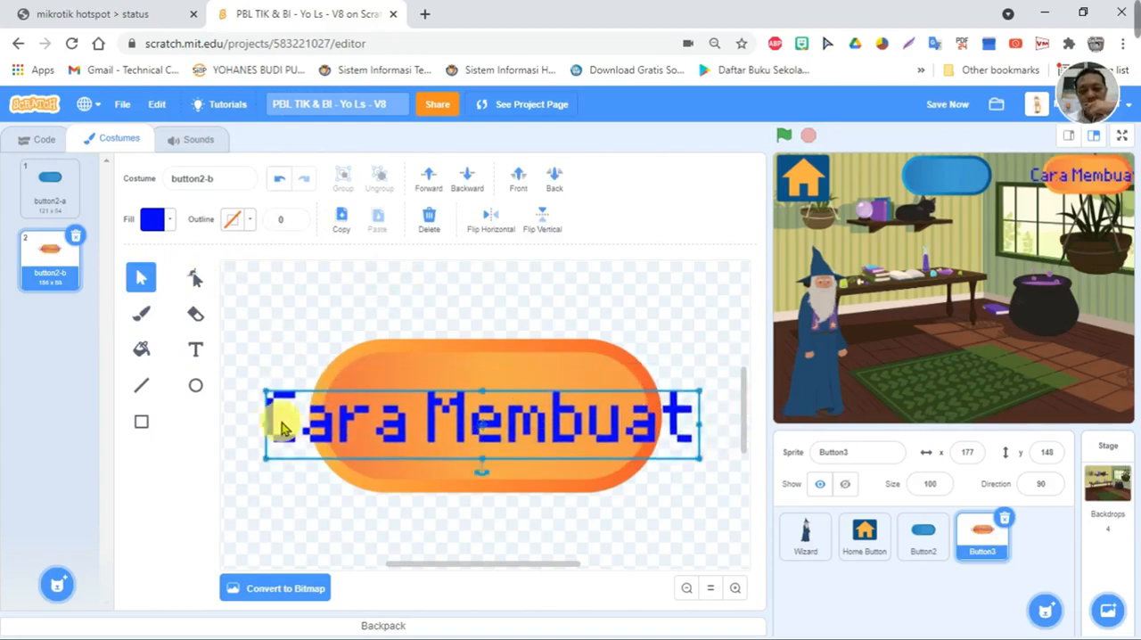
drag(264, 423, 332, 423)
drag(700, 426, 639, 423)
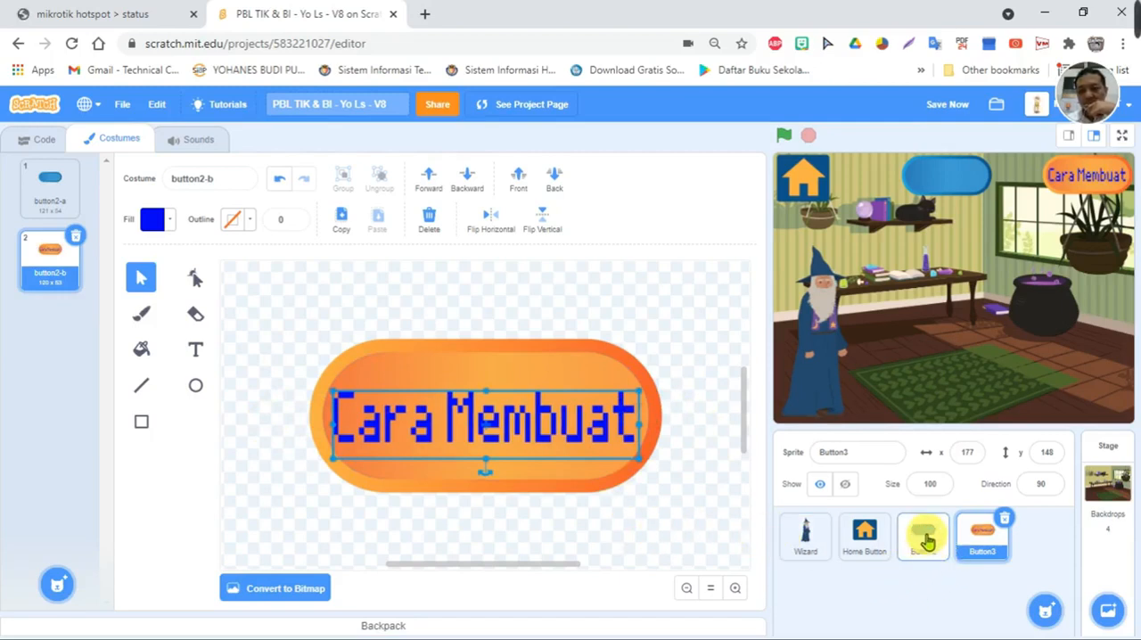
- Add the text "Bahan-Bahan" to Button2's blue costume, button2-a, in yellow with color 17
click(927, 541)
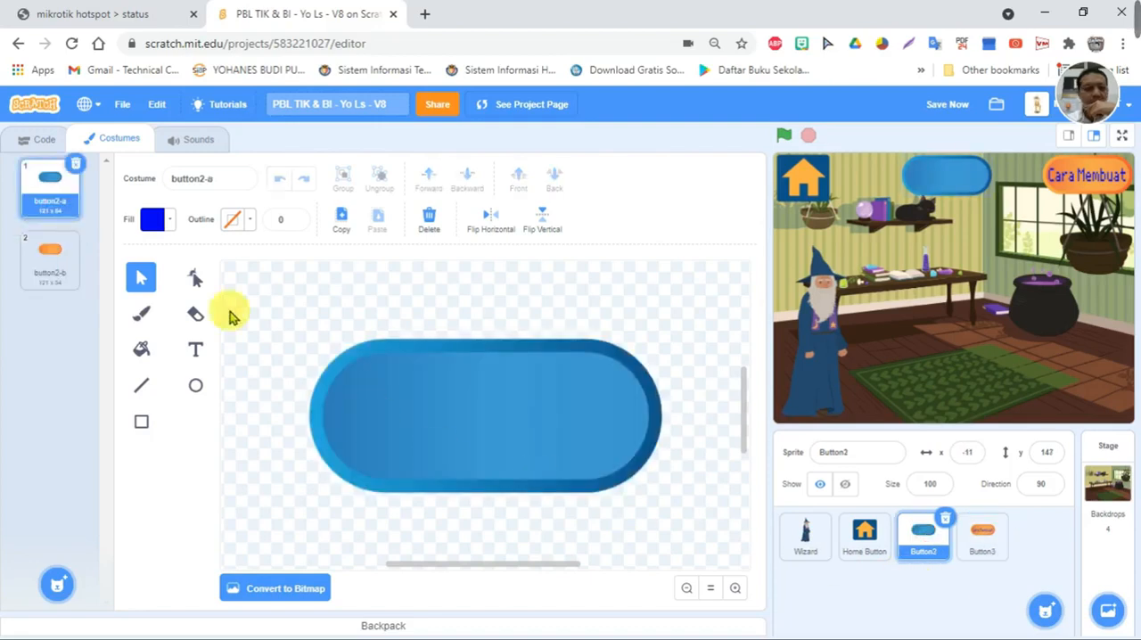
click(196, 347)
click(153, 220)
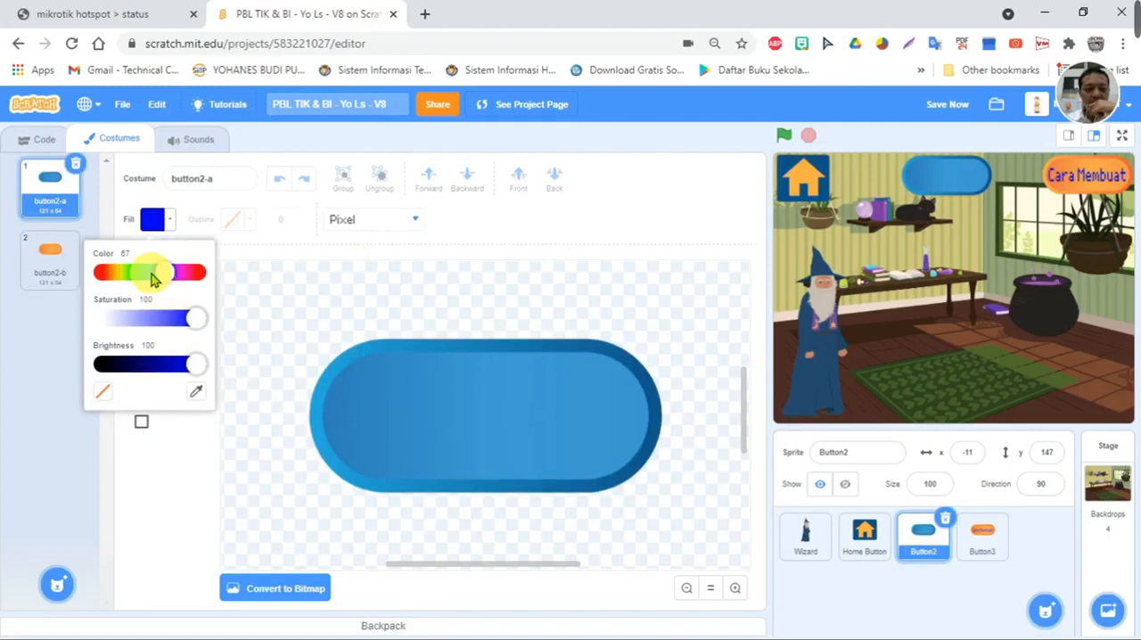
drag(164, 278, 122, 282)
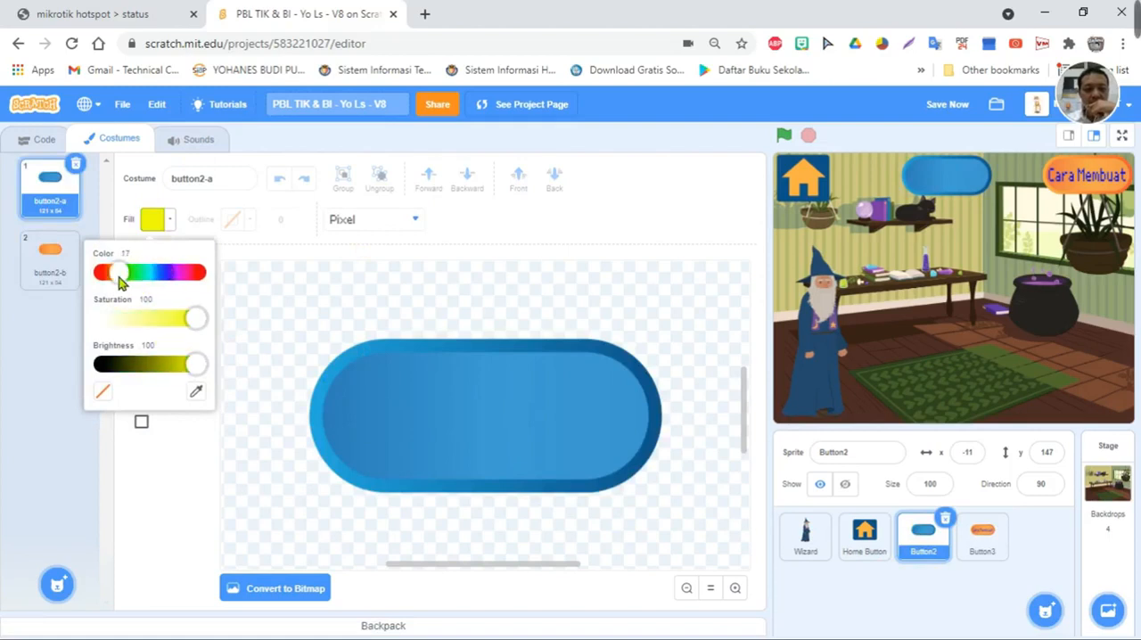
click(377, 430)
click(331, 401)
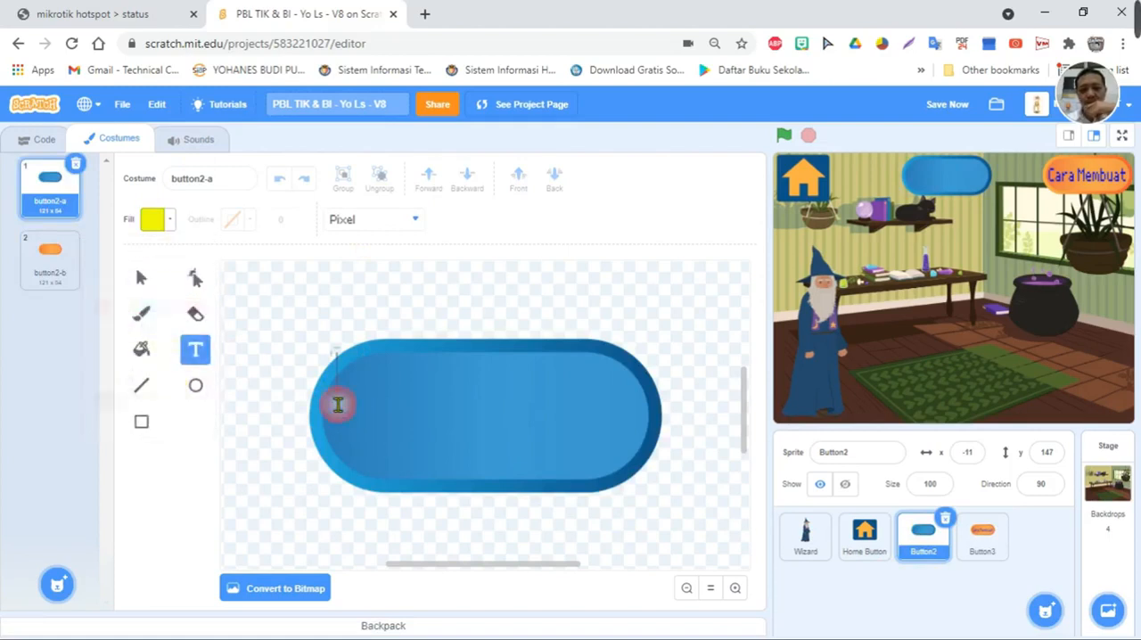
text(Baha)
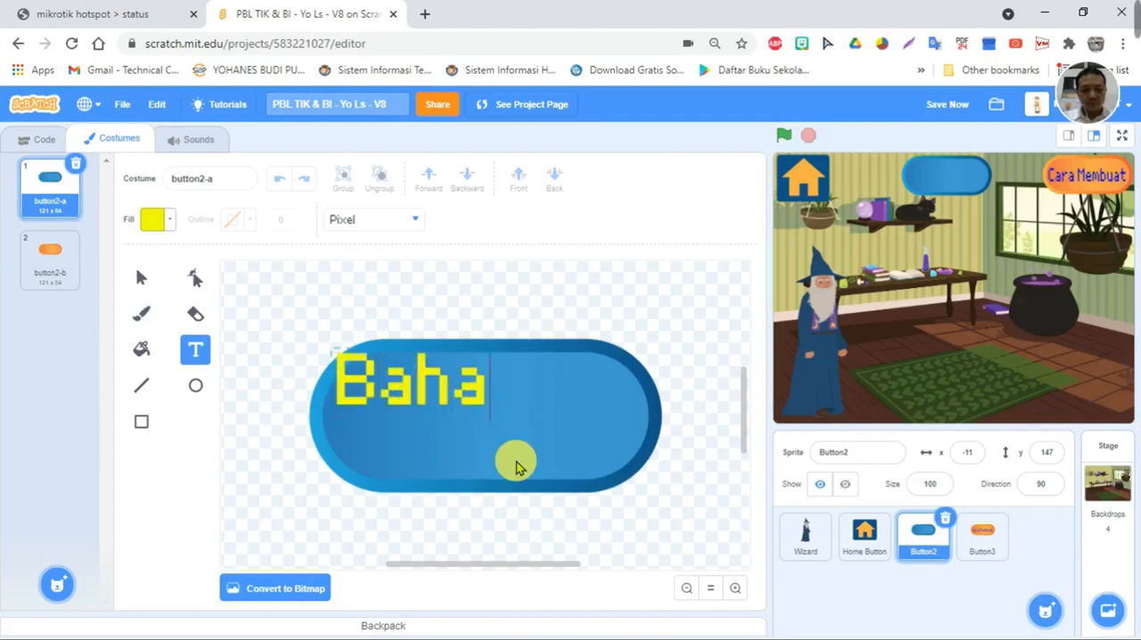
text(n-Ba)
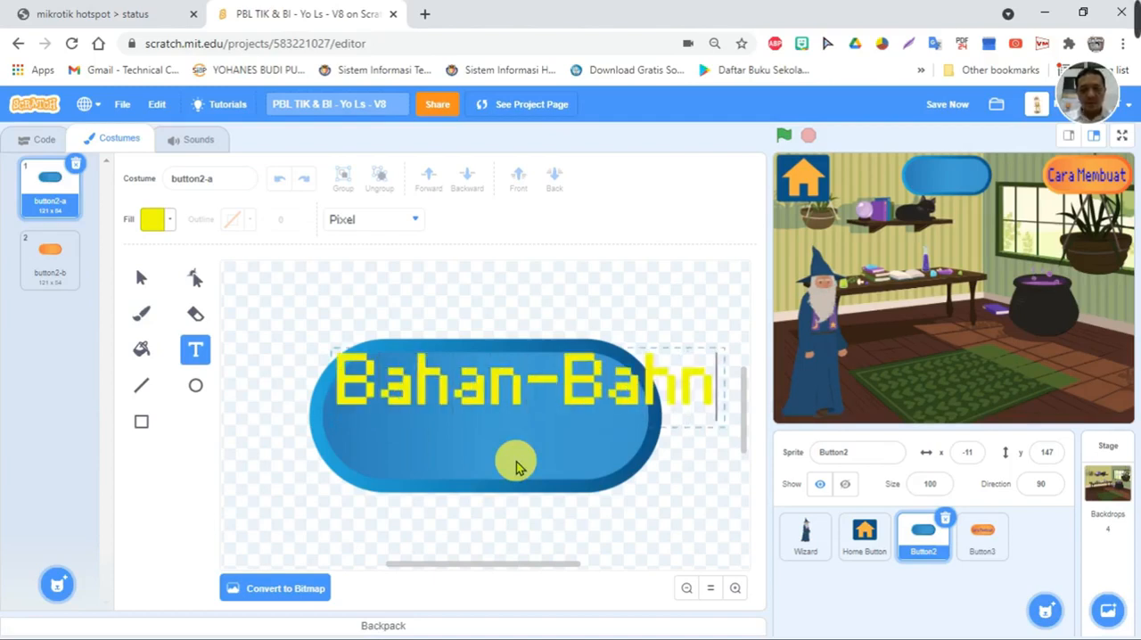
text(hn)
key(BackSpace)
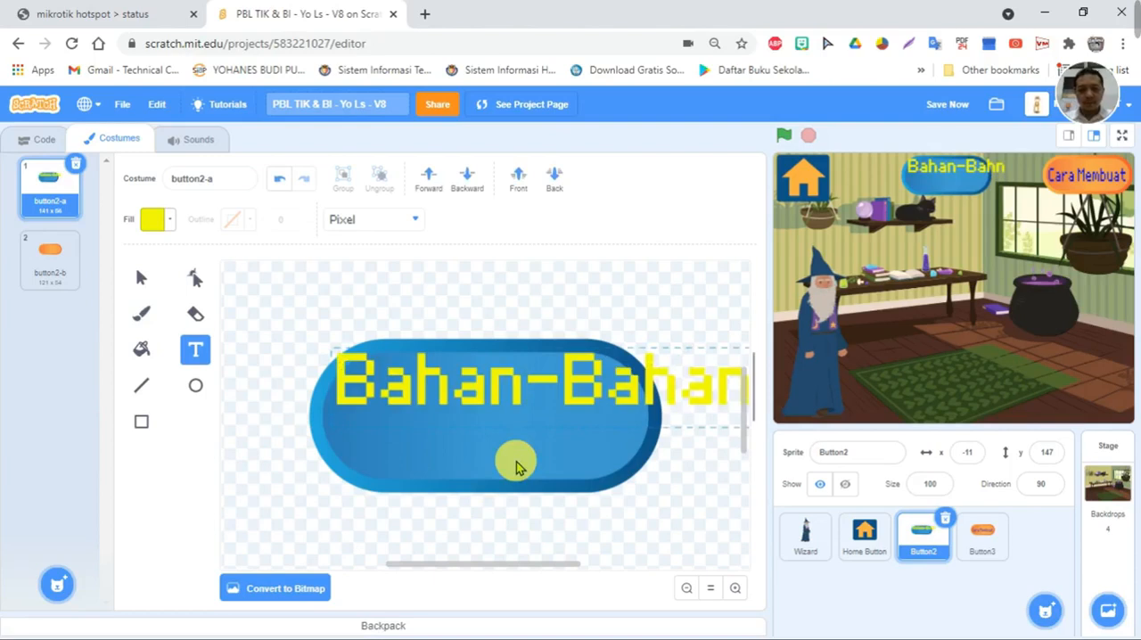
- Centre the "Bahan-Bahan" text on the blue button and narrow it to fit inside the shape
click(141, 278)
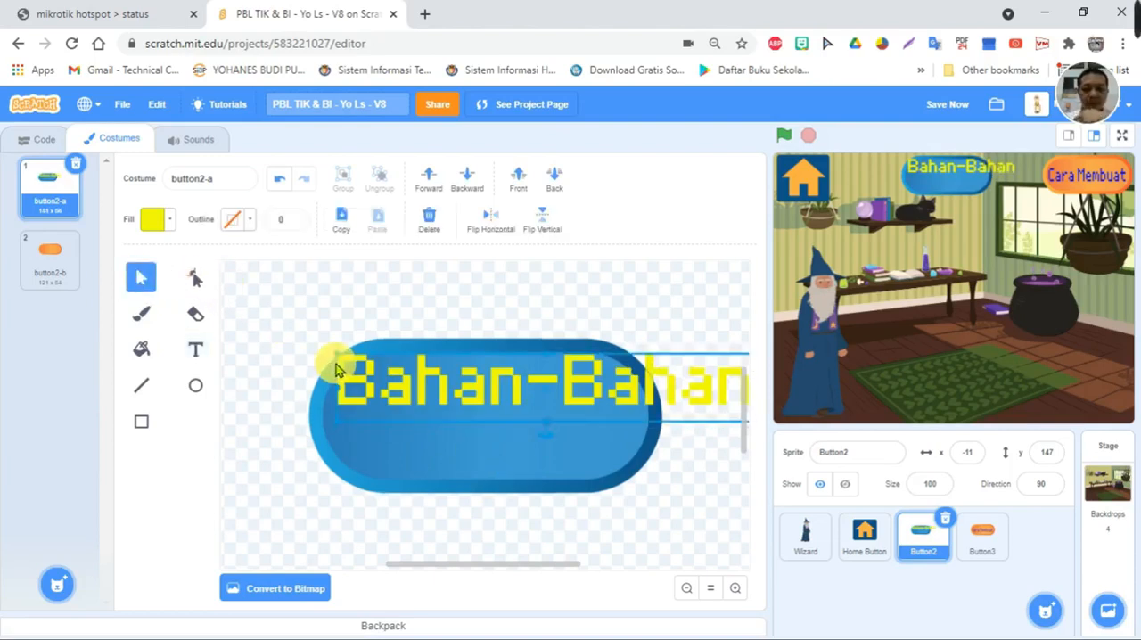
drag(512, 379, 442, 410)
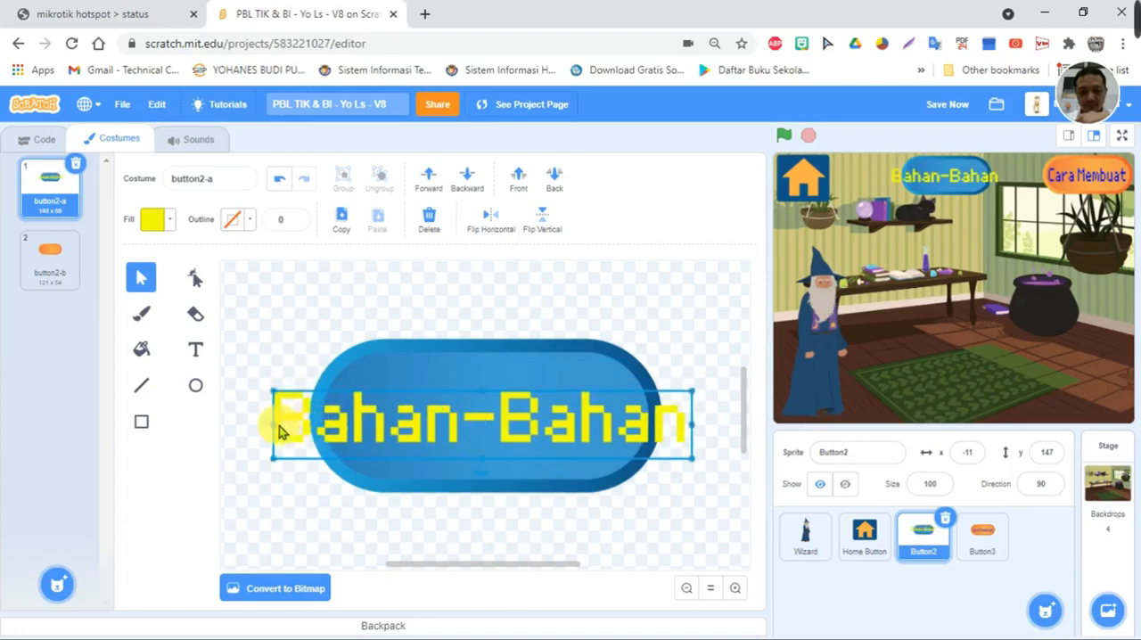
drag(274, 423, 338, 424)
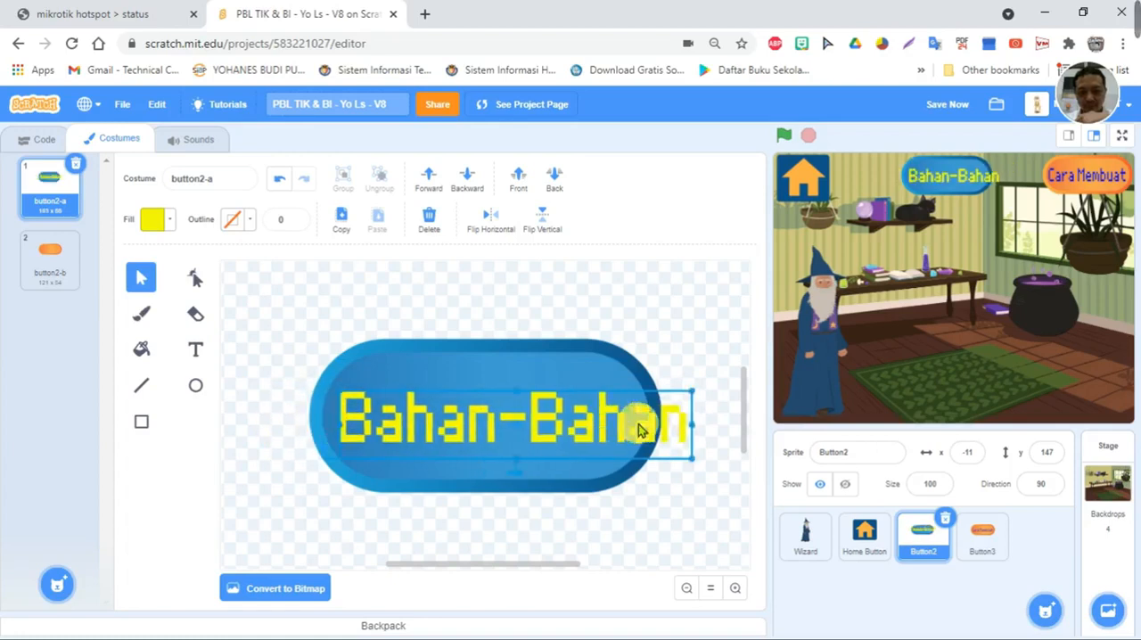
drag(691, 423, 639, 423)
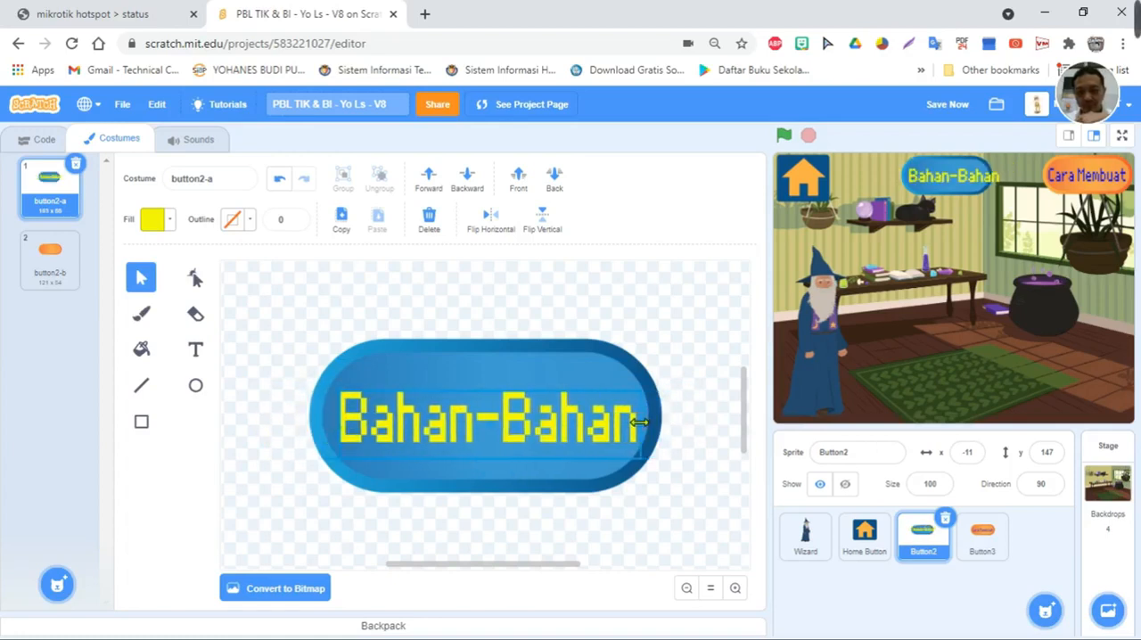
click(683, 338)
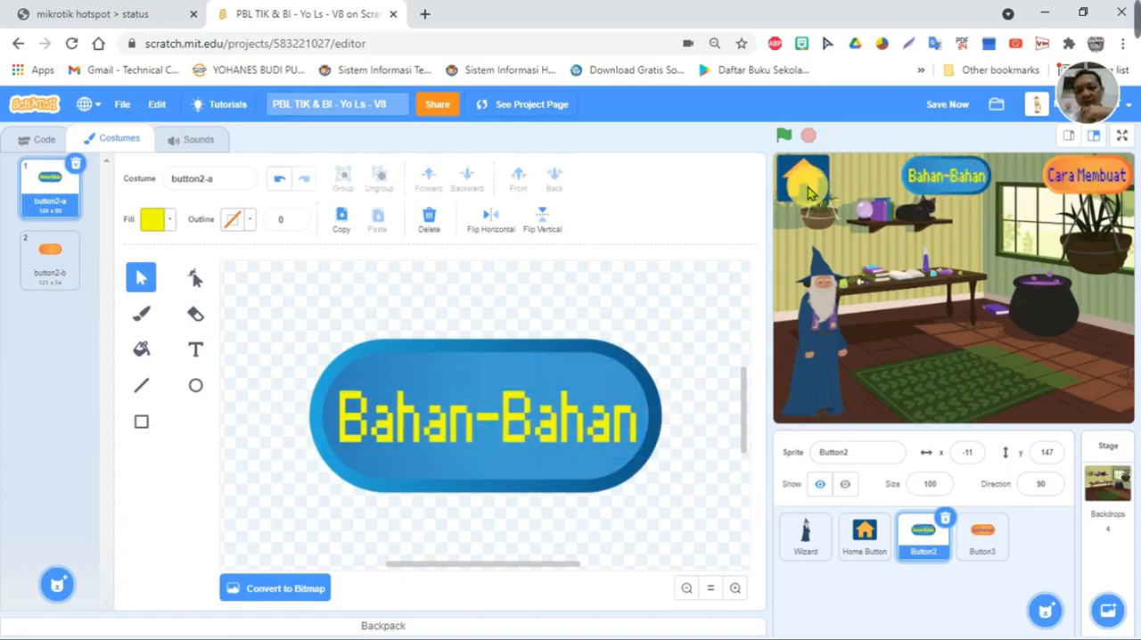
- Set the Home Button's size to 80 and reposition it at about x -203, y 150
click(865, 535)
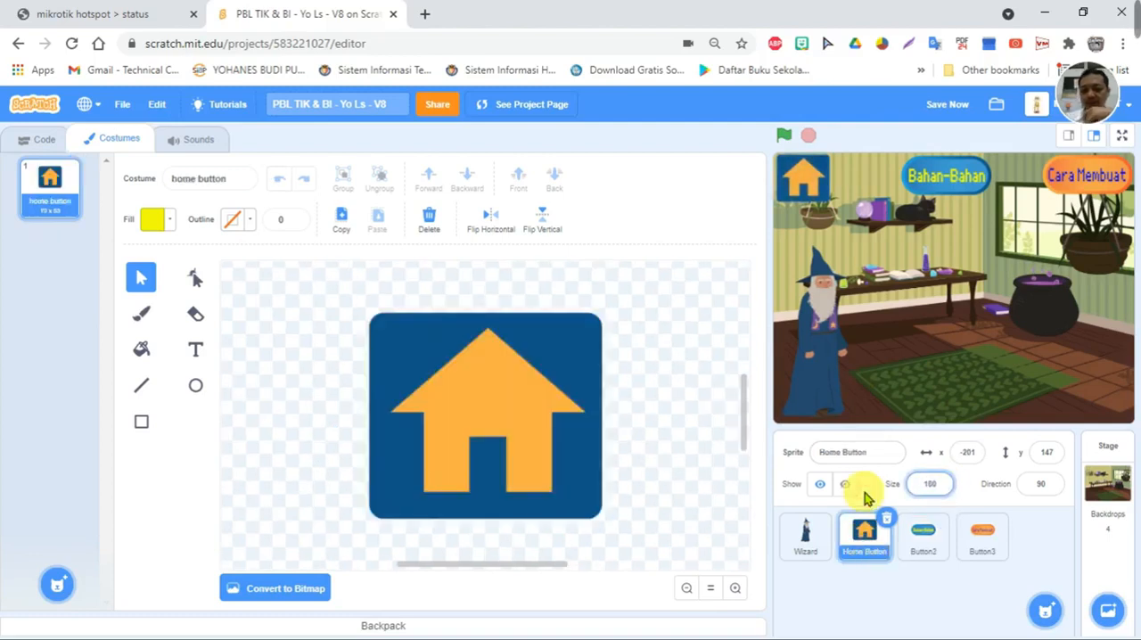
key(Return)
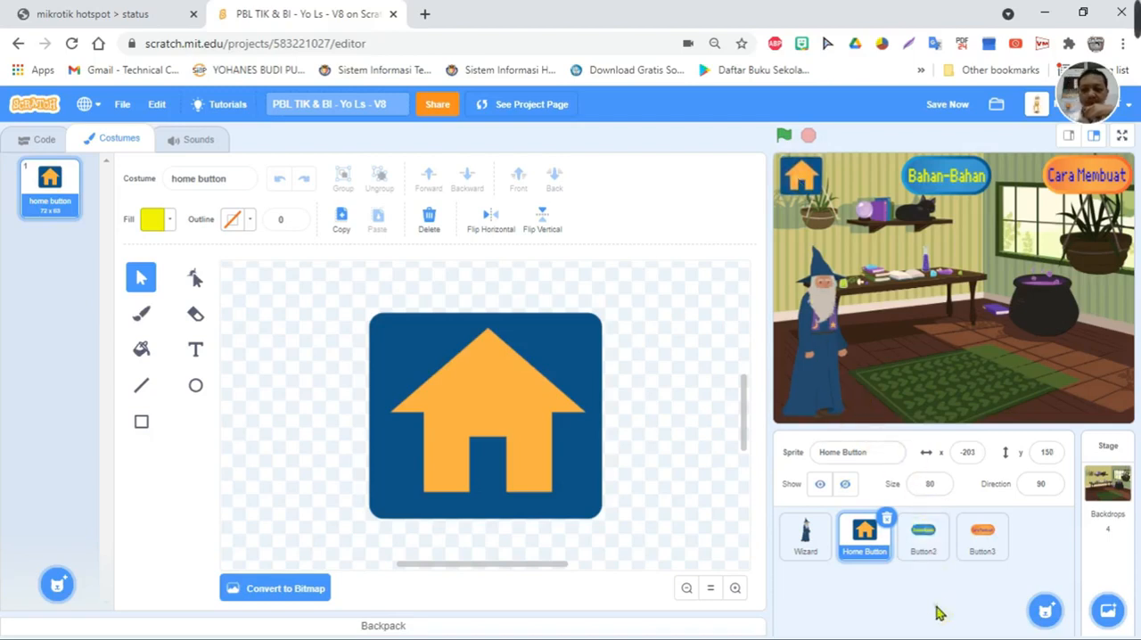
click(807, 536)
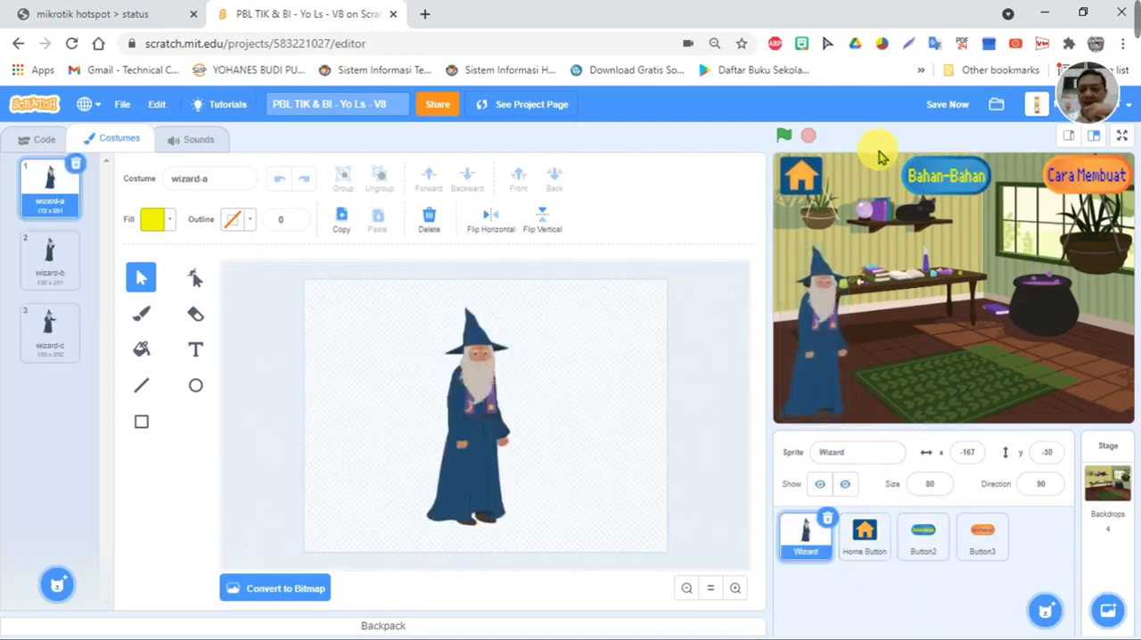
- Open the stage's Bahan backdrop for editing and convert it to a vector image
click(1109, 486)
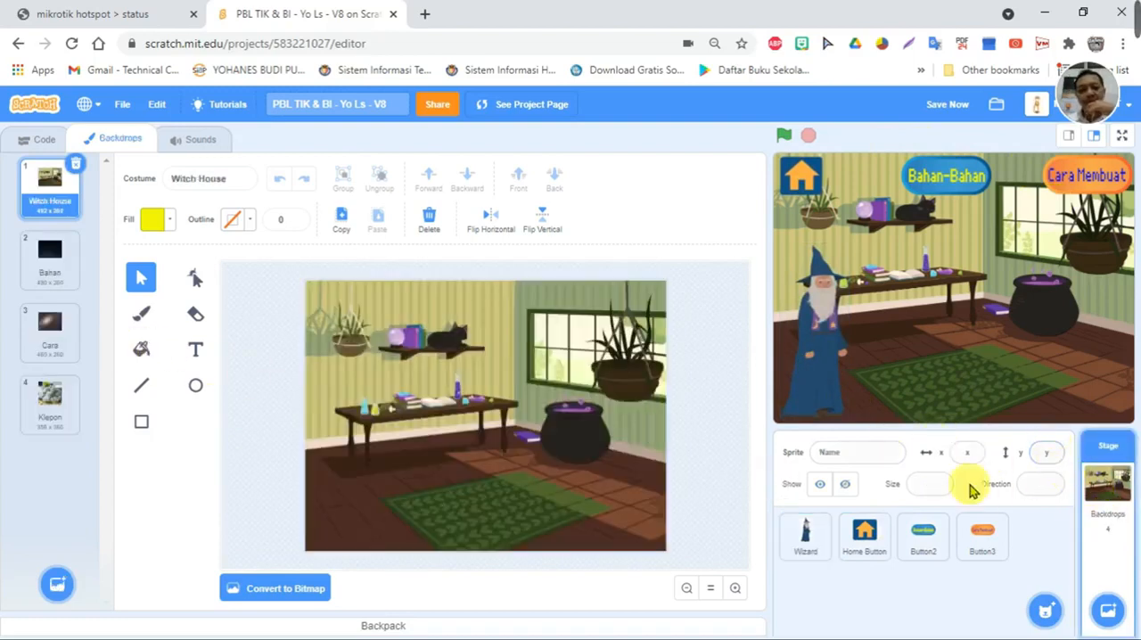
click(50, 260)
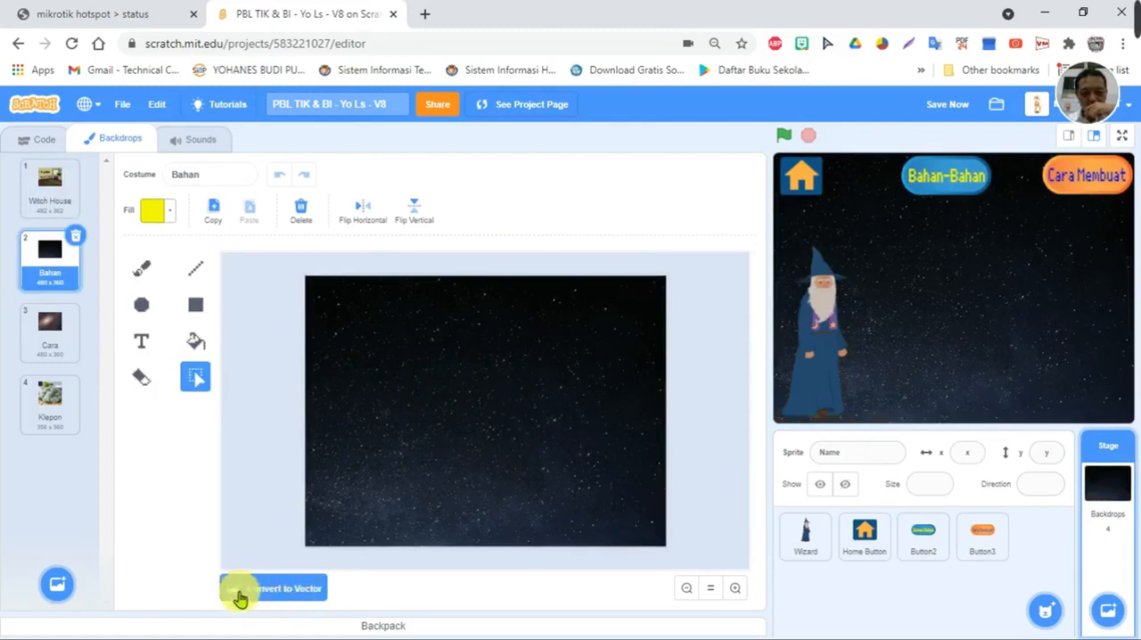
click(280, 594)
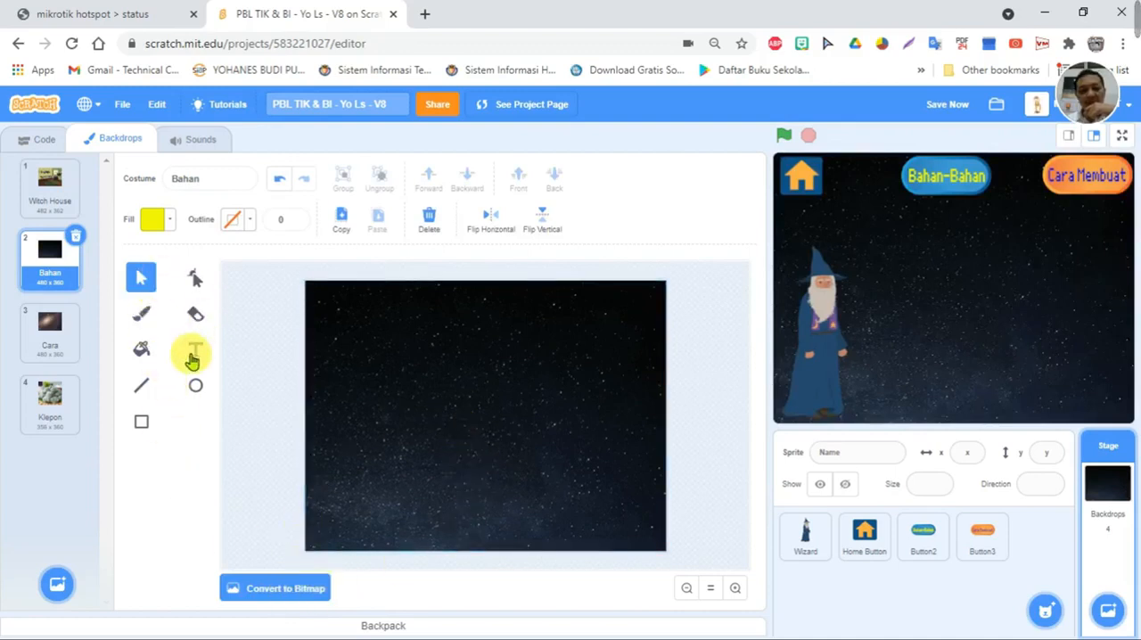
click(256, 598)
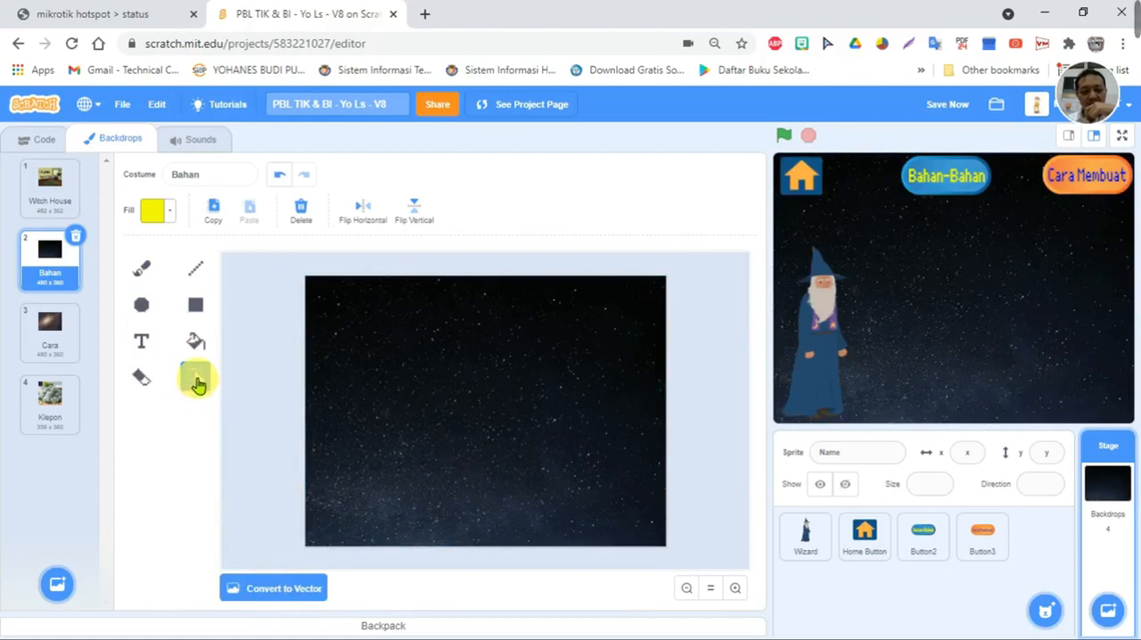
click(255, 591)
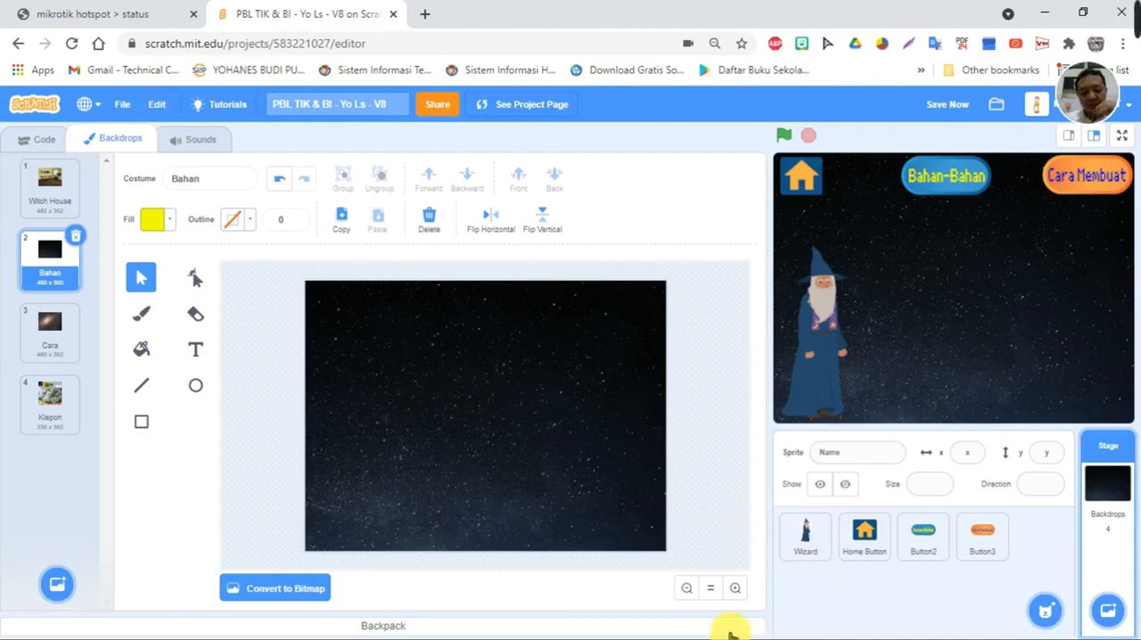
key(super)
- Switch to the PBL TIK text file in Notepad and review the klepon ingredients and preparation steps
key(super)
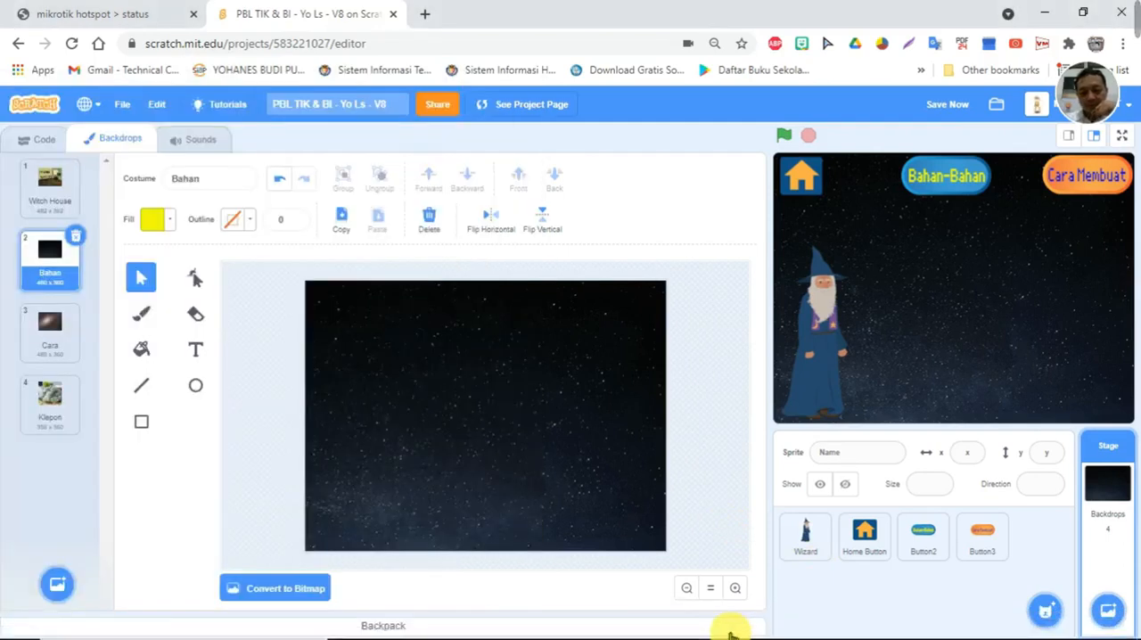
key(super)
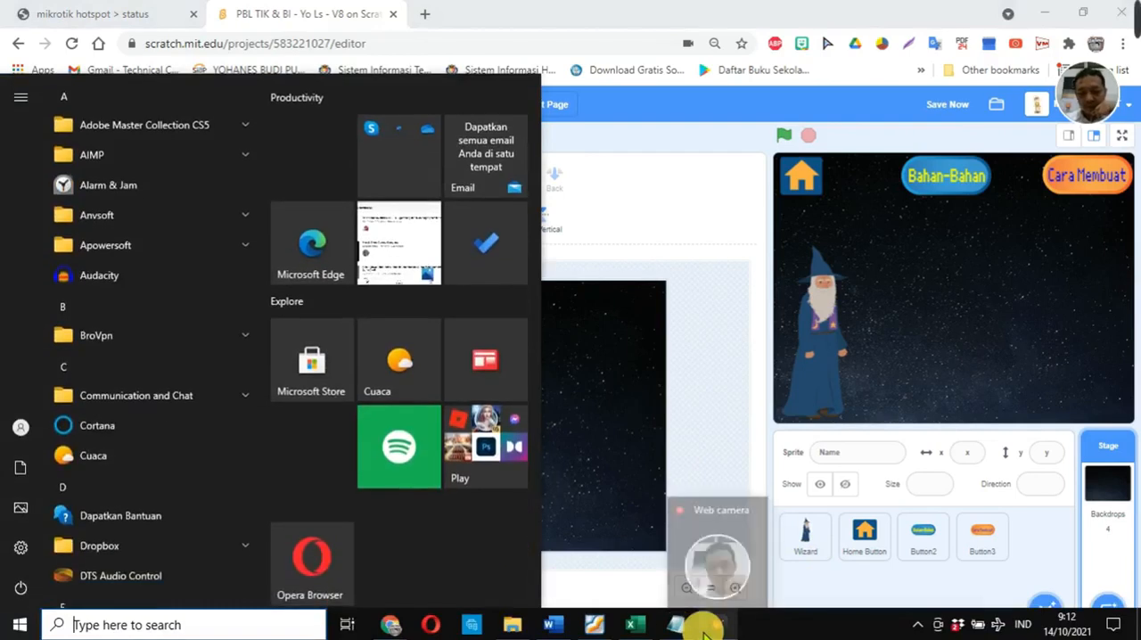
click(700, 627)
drag(851, 311, 942, 104)
scroll(818, 288, up, 5)
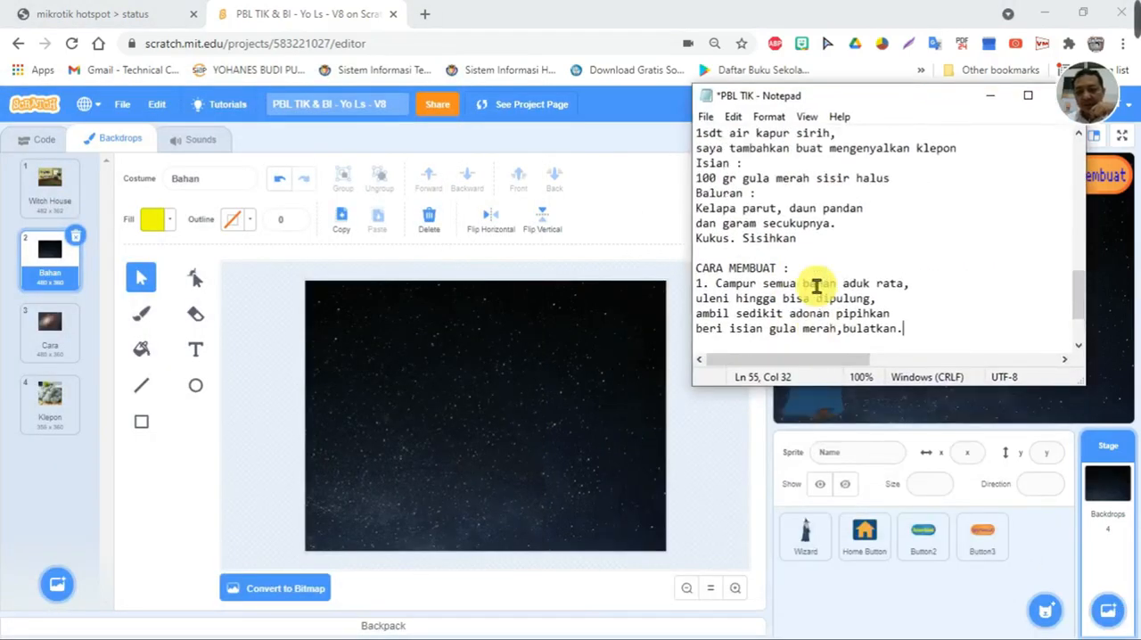
scroll(818, 286, up, 1)
scroll(818, 285, down, 1)
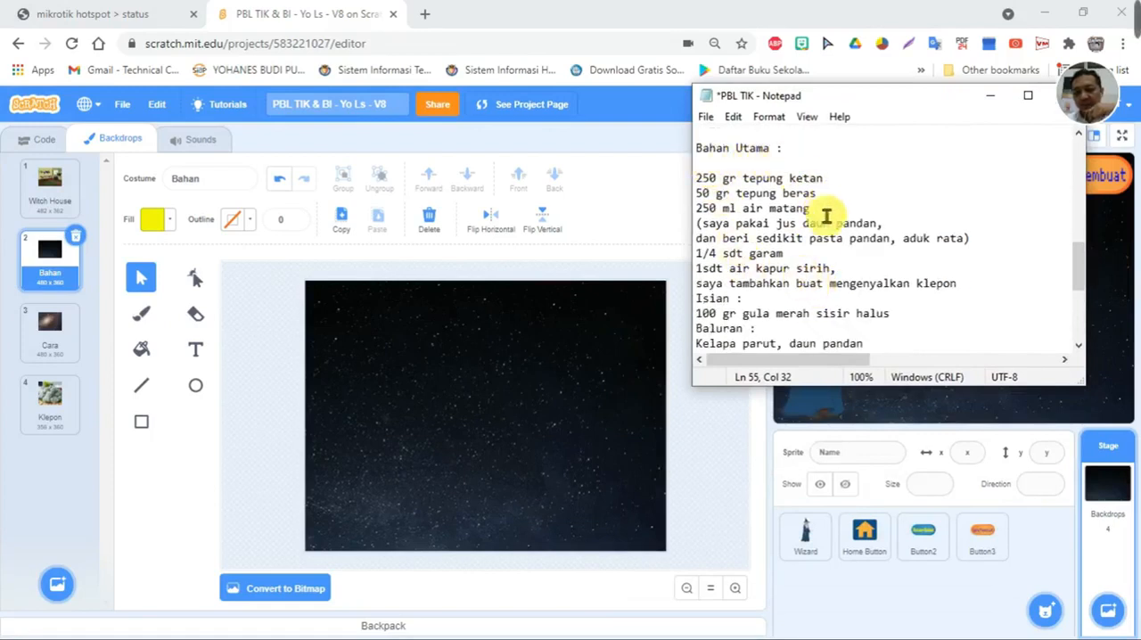
scroll(874, 246, down, 1)
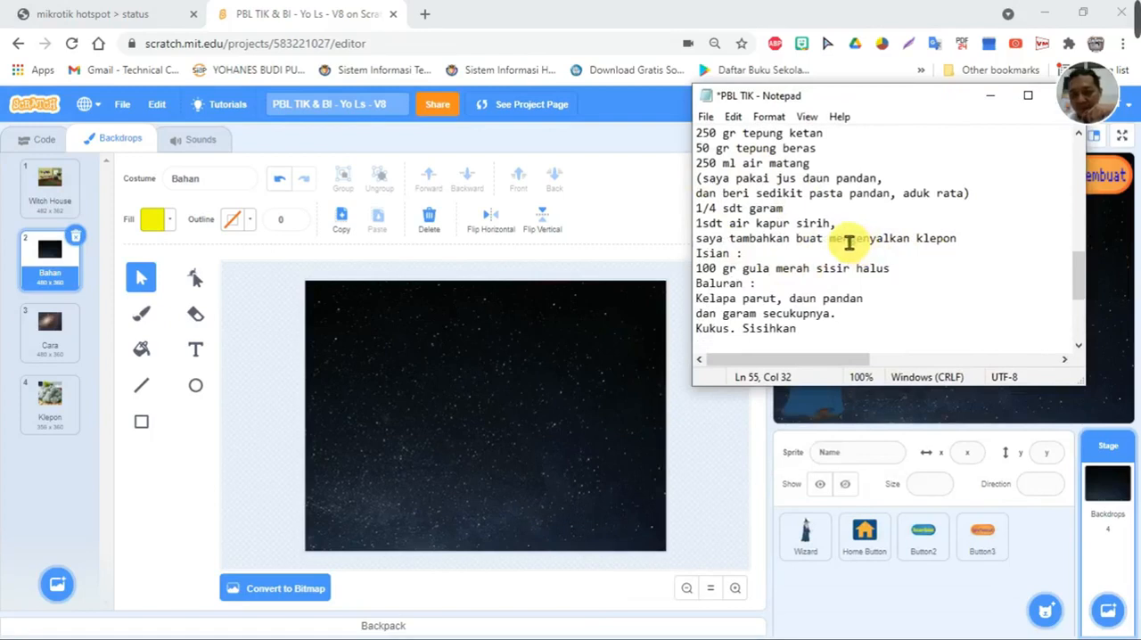
scroll(842, 237, up, 1)
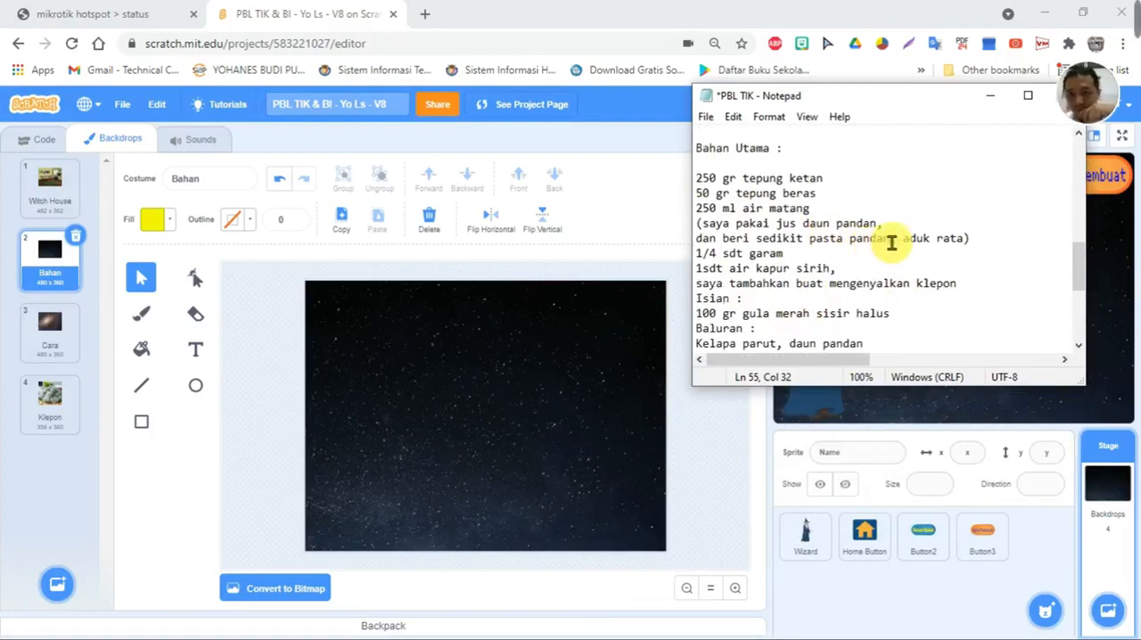
scroll(908, 321, down, 2)
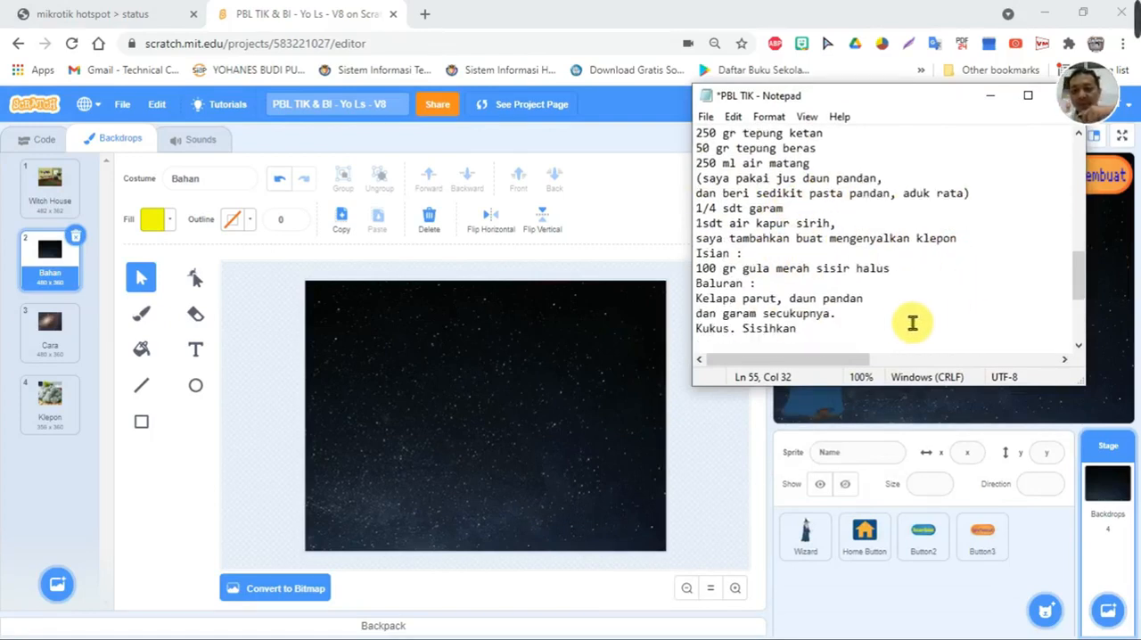
scroll(905, 322, down, 3)
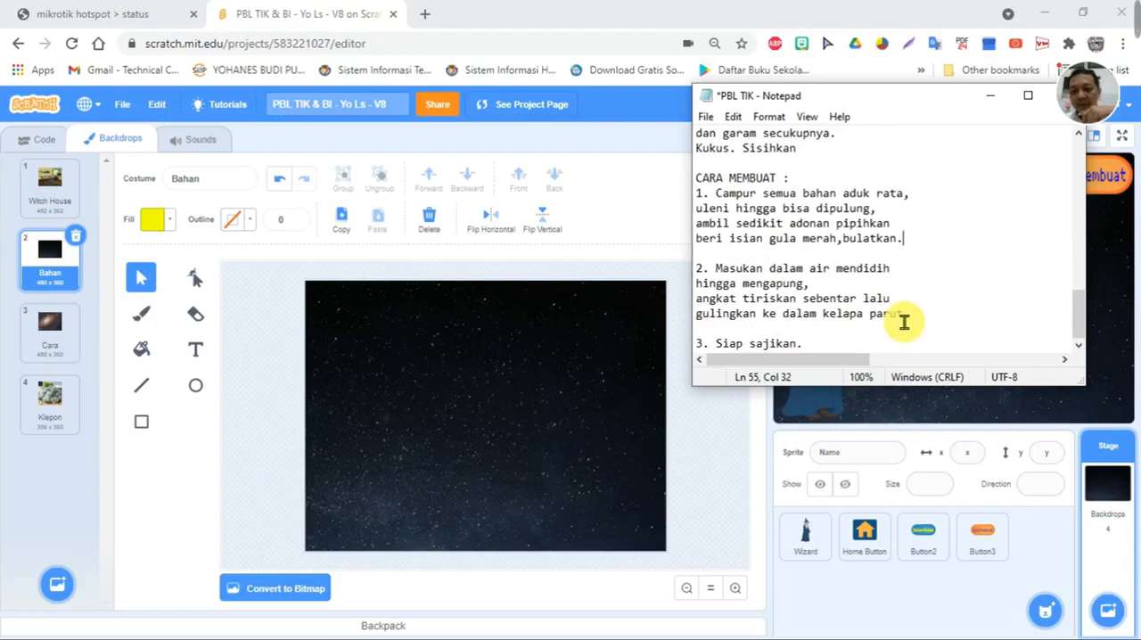
scroll(806, 251, up, 5)
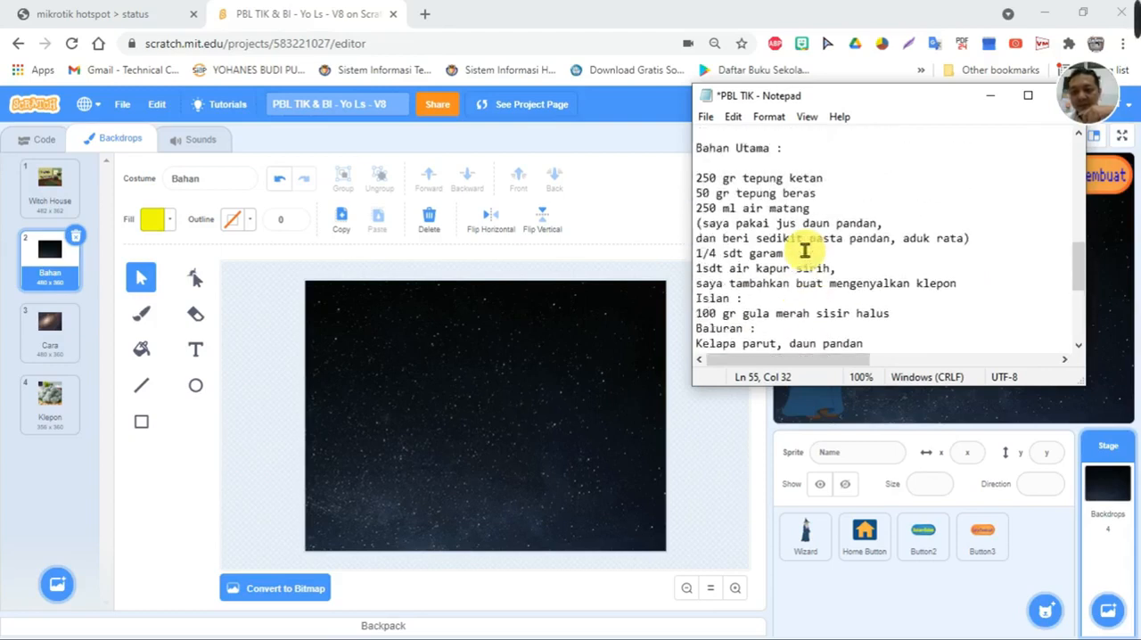
- Copy the ingredients text from "Bahan Utama :" through "Kukus. Sisihkan" in the Notepad file
scroll(805, 251, up, 1)
drag(697, 194, 814, 326)
right_click(733, 166)
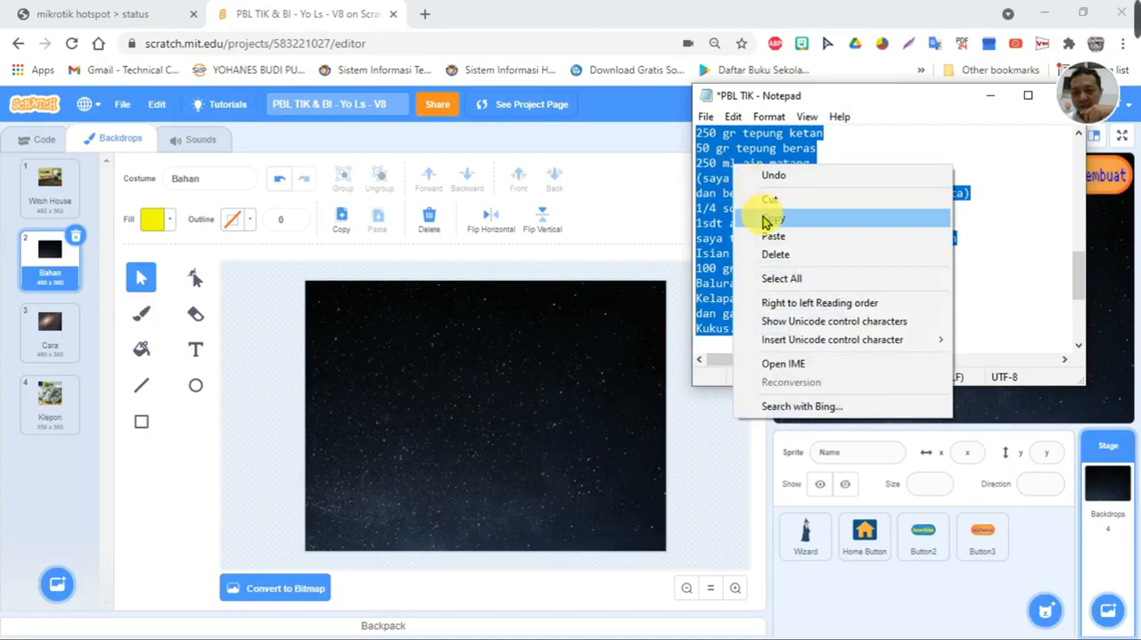
click(944, 139)
scroll(718, 174, up, 2)
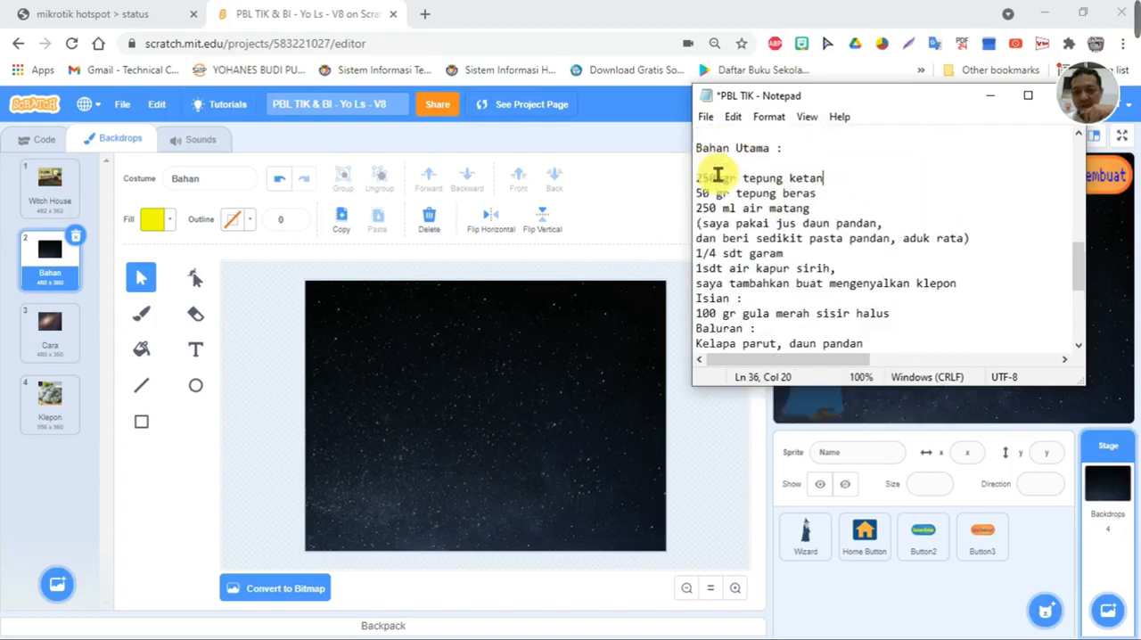
scroll(718, 174, up, 1)
drag(696, 192, 799, 330)
scroll(789, 314, down, 2)
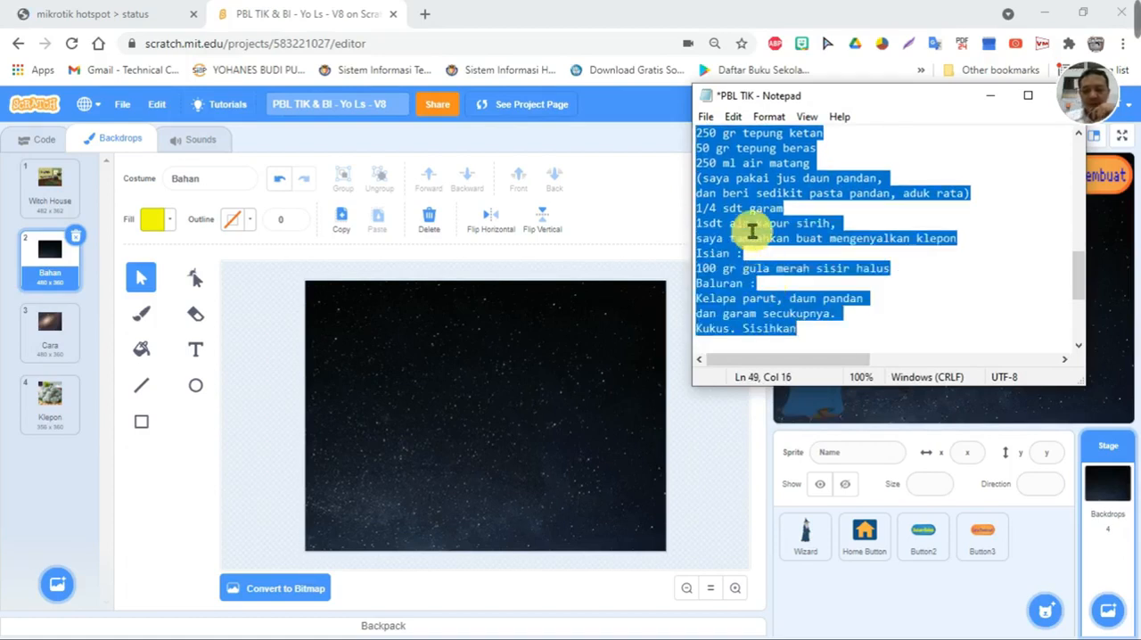
- Paste the copied ingredients as yellow Pixel text on the Bahan backdrop and shrink it to fit beside the Wizard, below the buttons
click(195, 348)
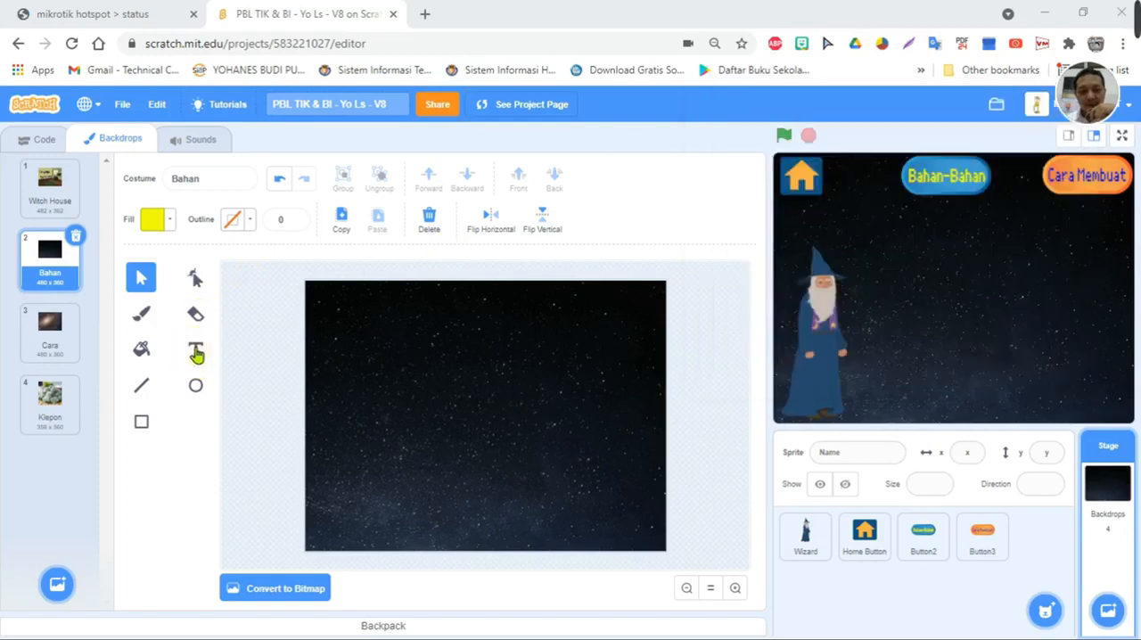
click(331, 306)
key(ctrl+v)
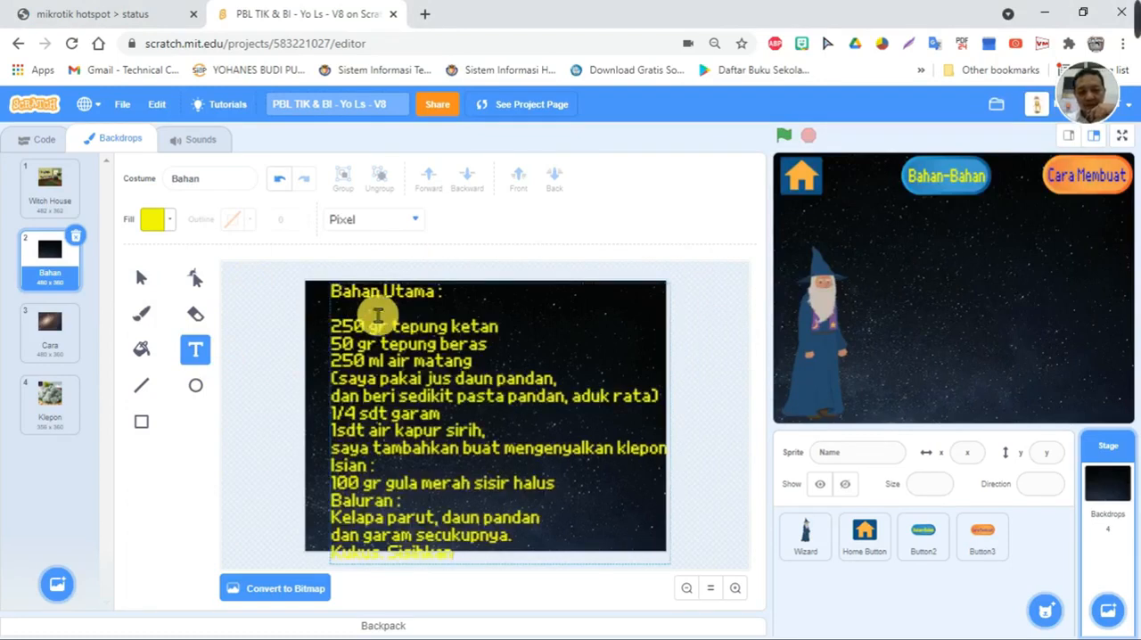
click(140, 280)
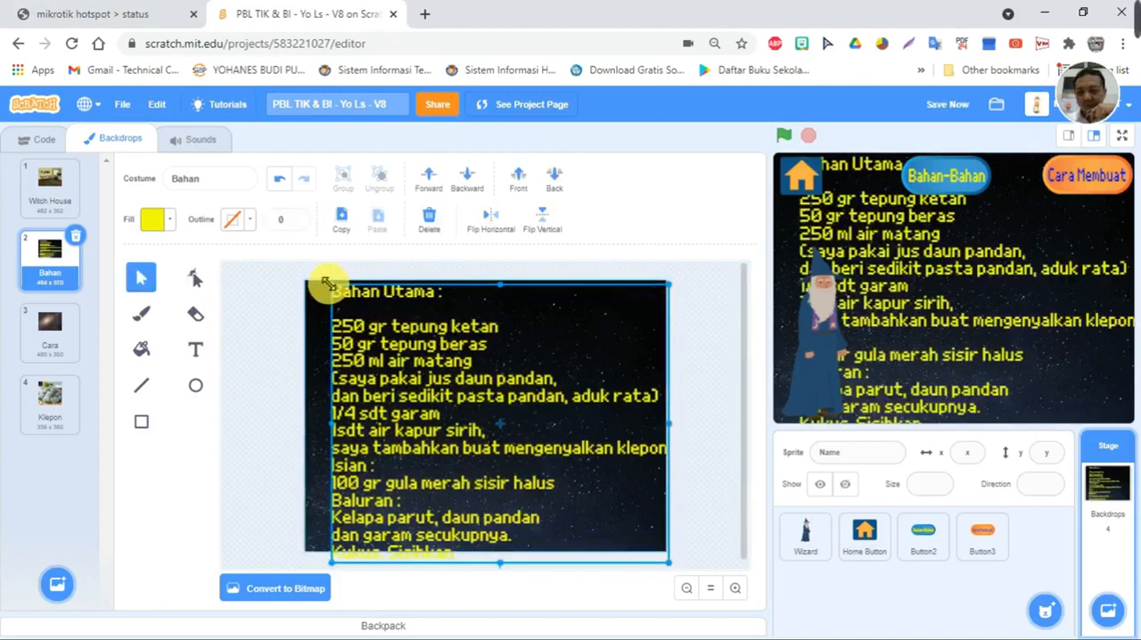
drag(328, 284, 416, 355)
drag(487, 418, 478, 397)
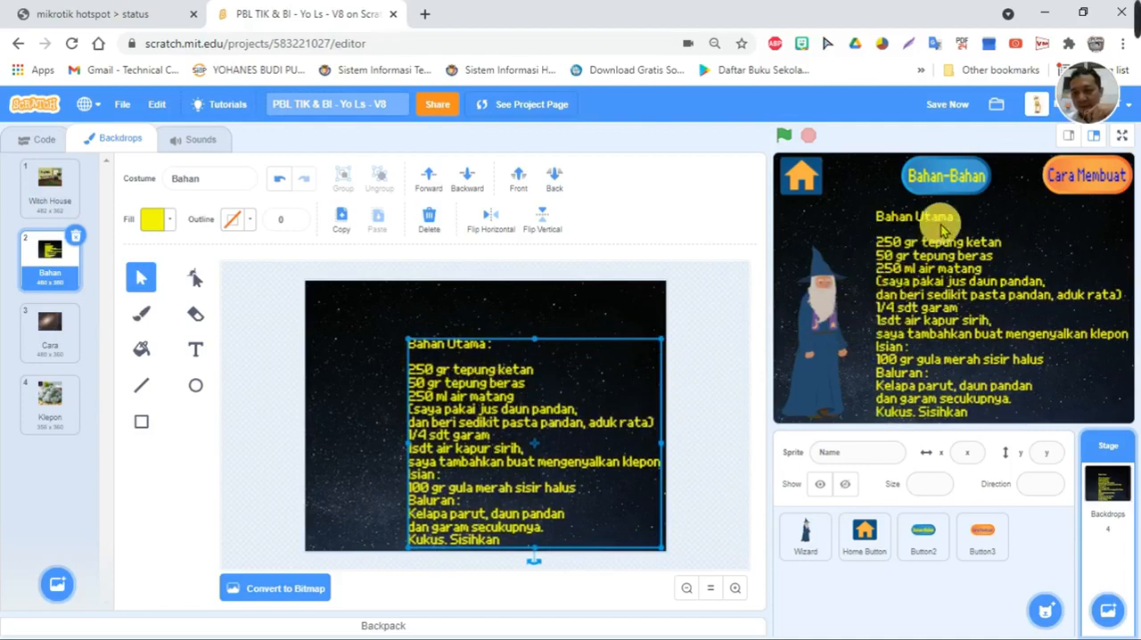
- Convert the Cara backdrop to a vector image and copy the Notepad text from "CARA MEMBUAT :" through "3. Siap sajikan."
click(50, 328)
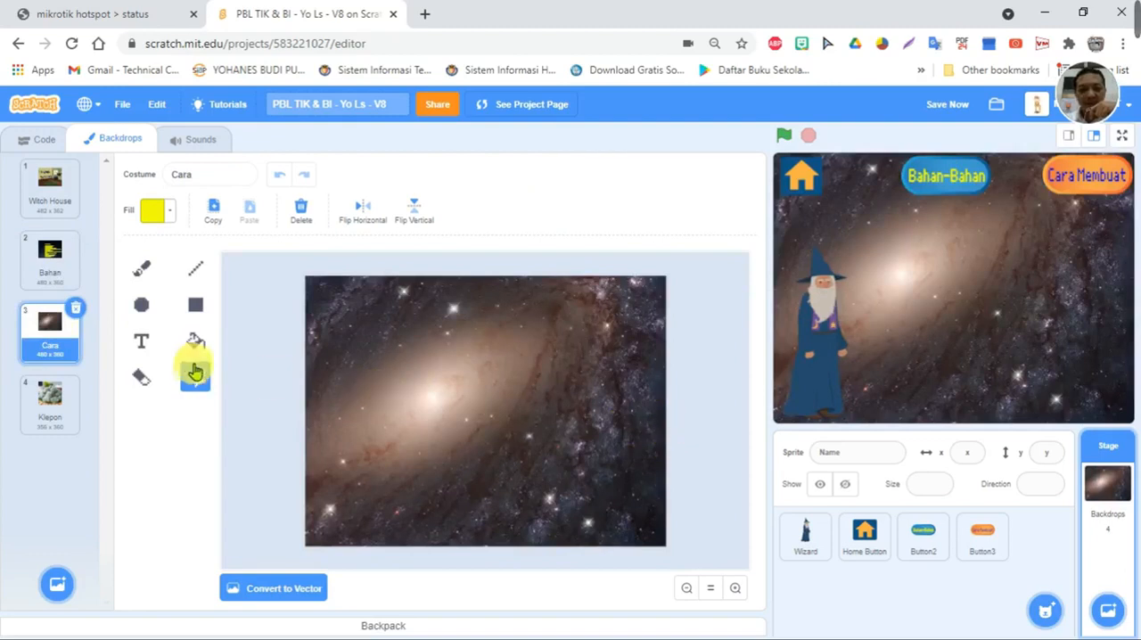
click(277, 591)
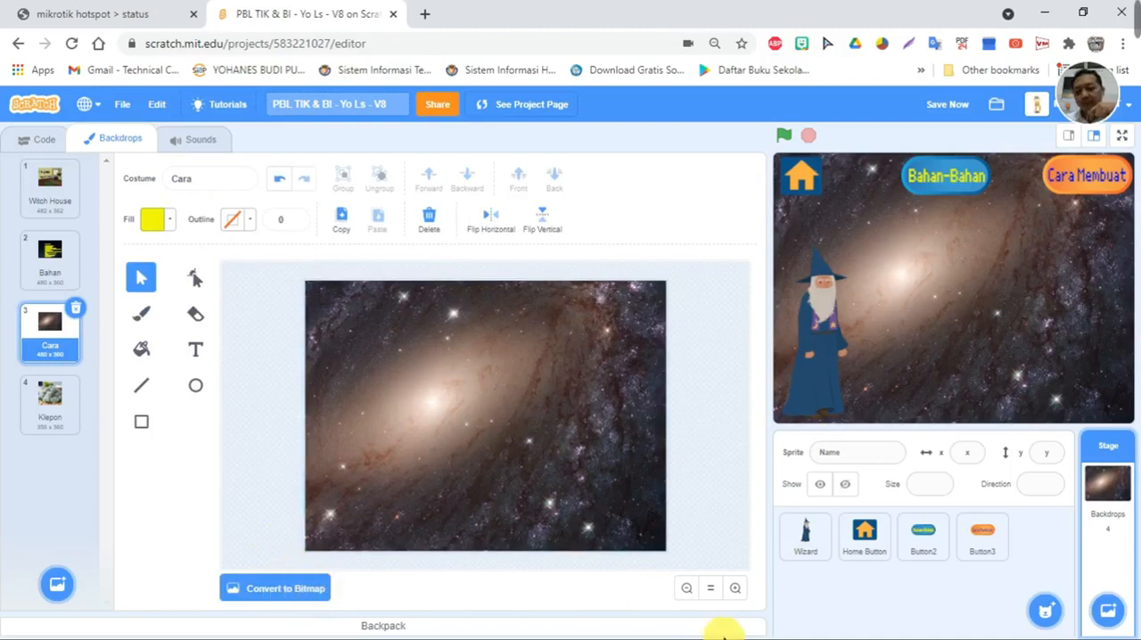
key(super)
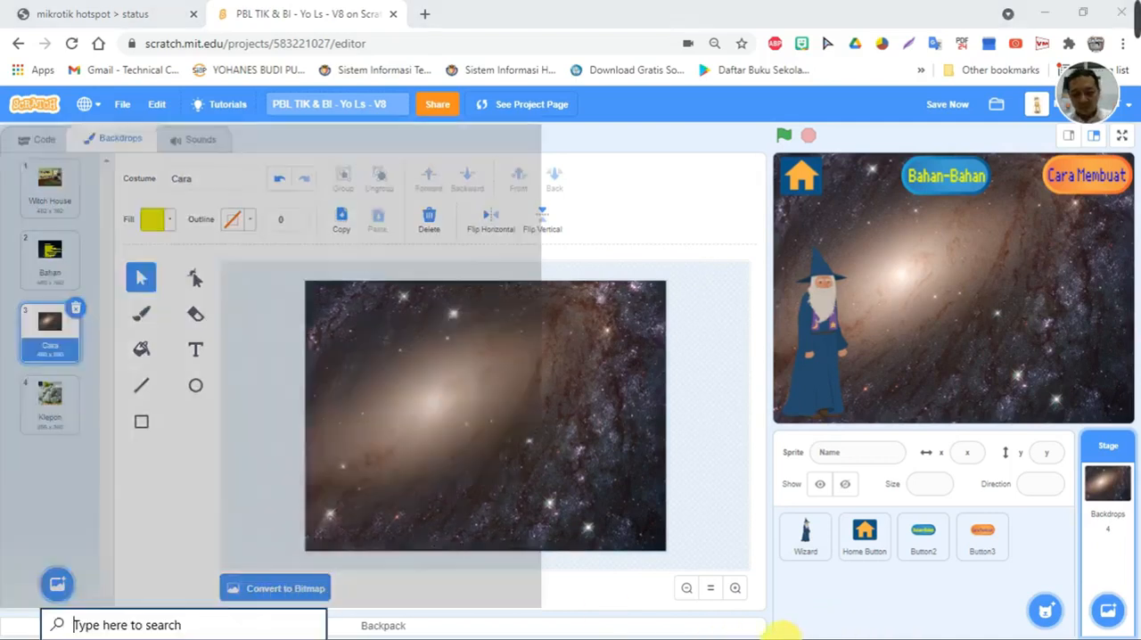
click(677, 626)
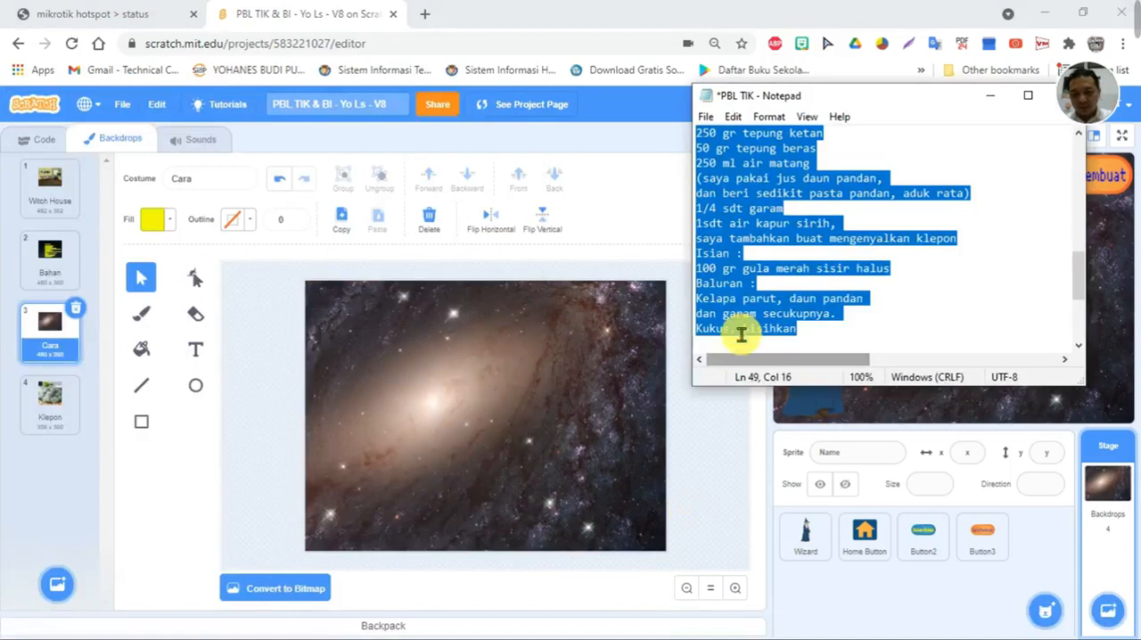
click(901, 266)
scroll(902, 265, down, 4)
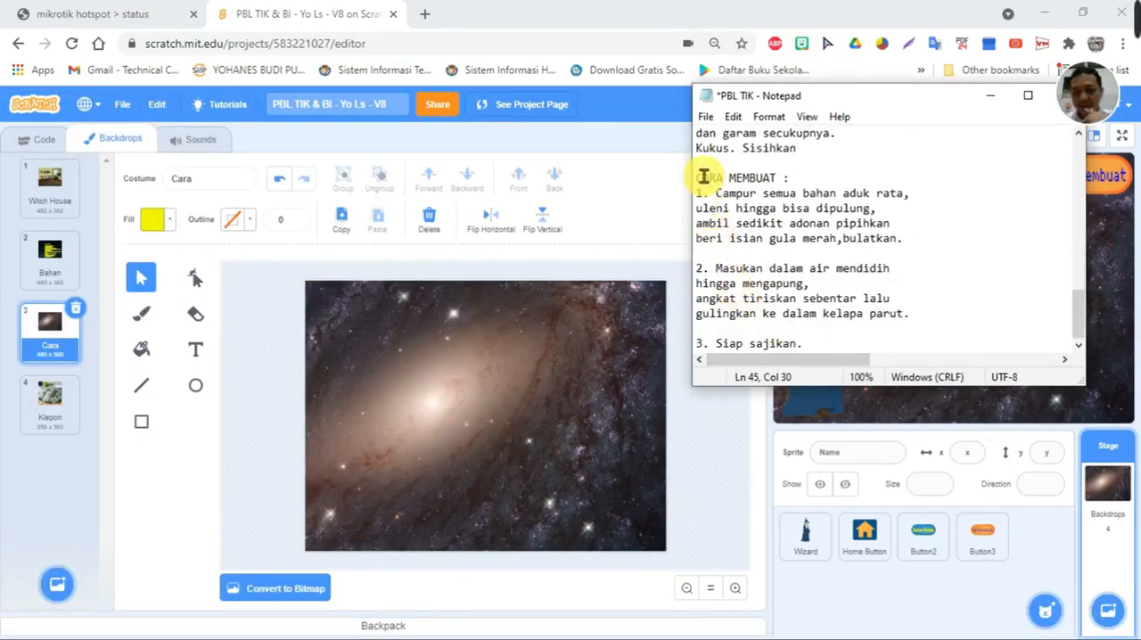
drag(696, 178, 808, 348)
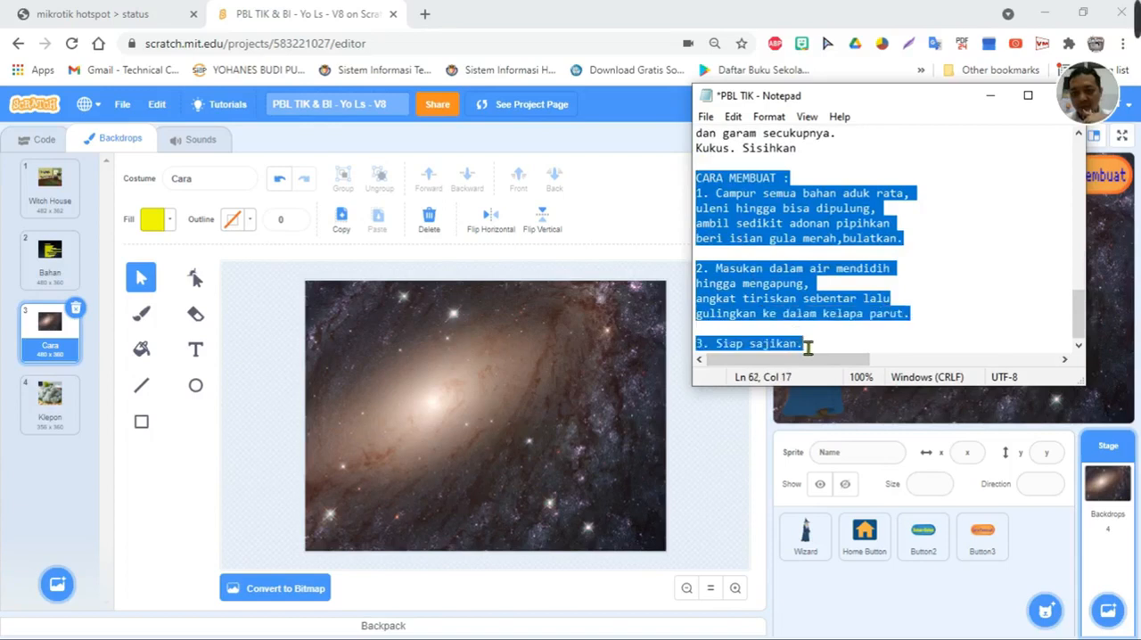
right_click(763, 220)
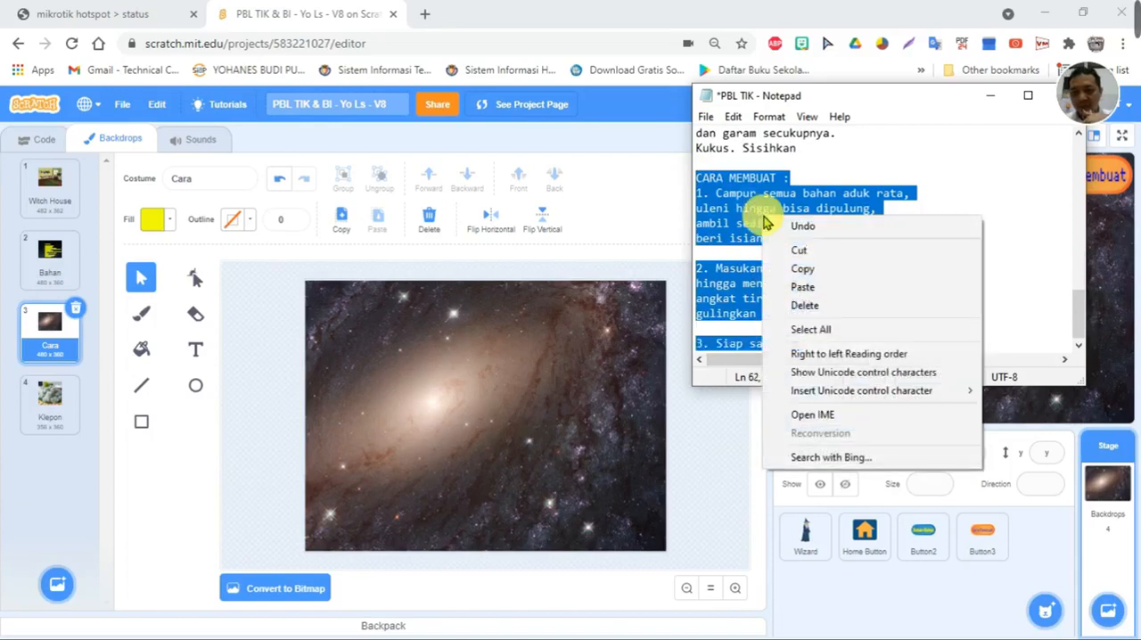
click(799, 269)
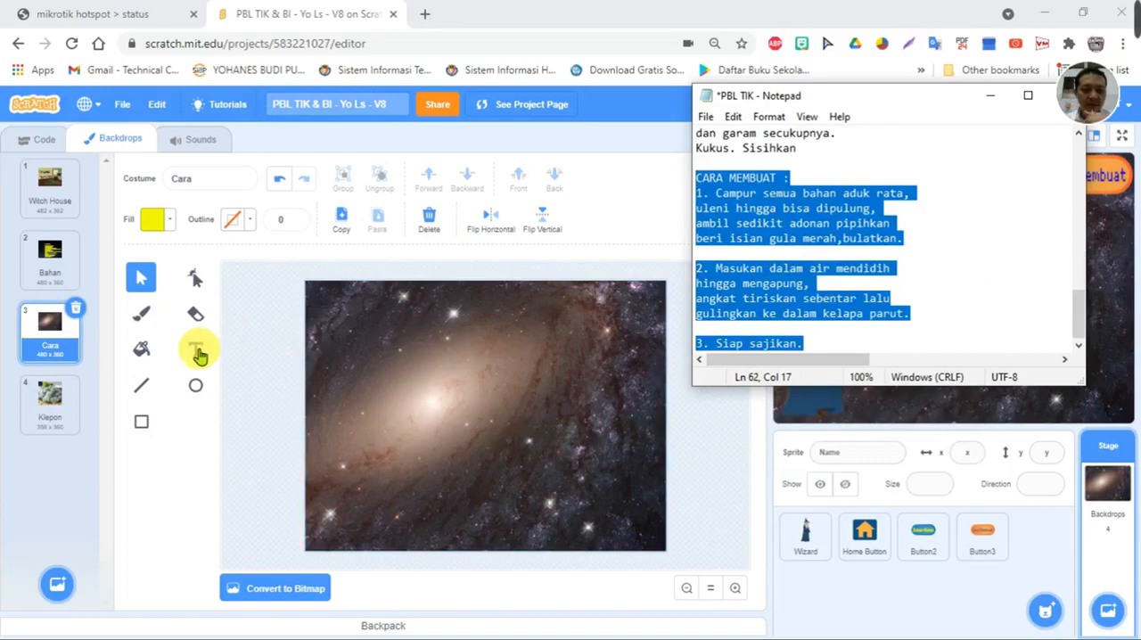
- Paste the copied preparation steps as yellow Pixel text on the Cara backdrop and position it beside the Wizard, inside the backdrop's edges
click(198, 355)
click(196, 351)
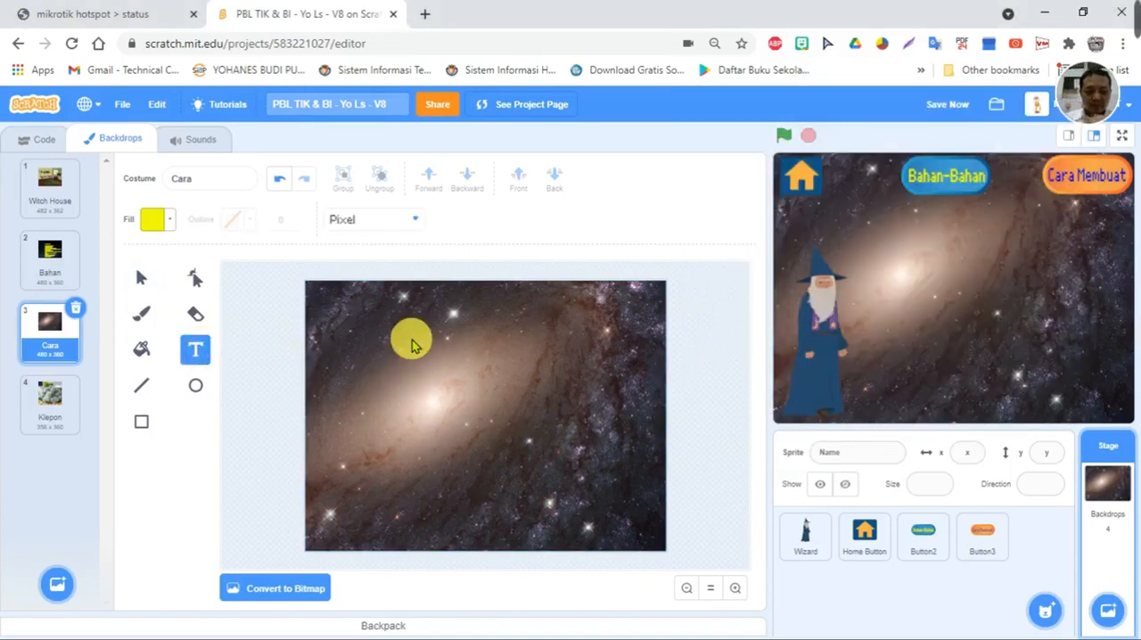
click(412, 339)
key(ctrl+v)
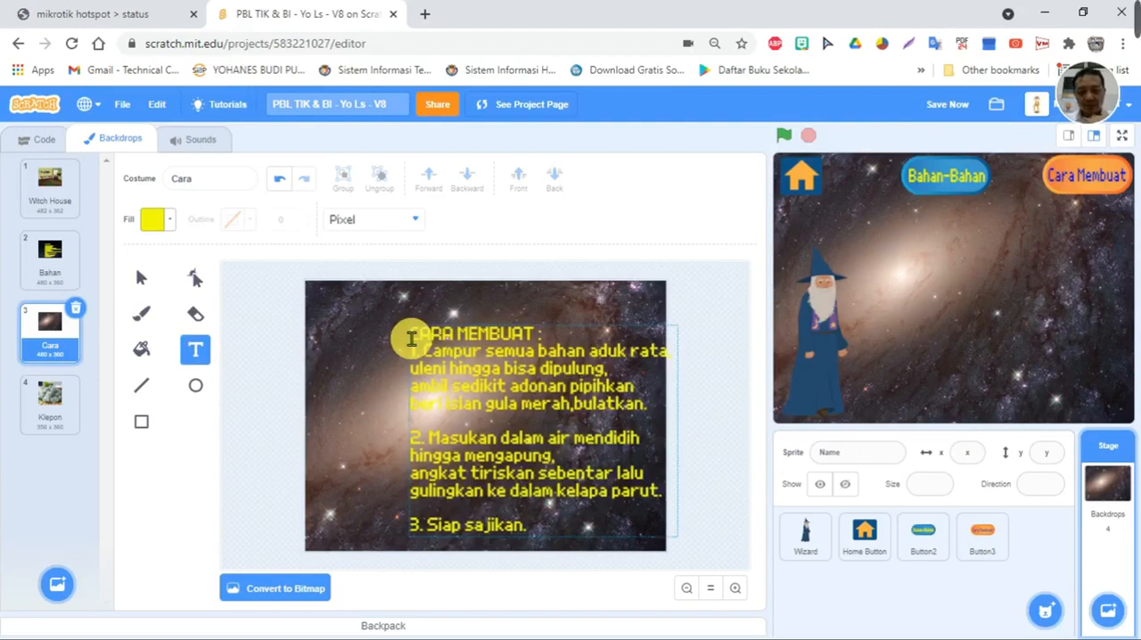
click(141, 277)
click(510, 353)
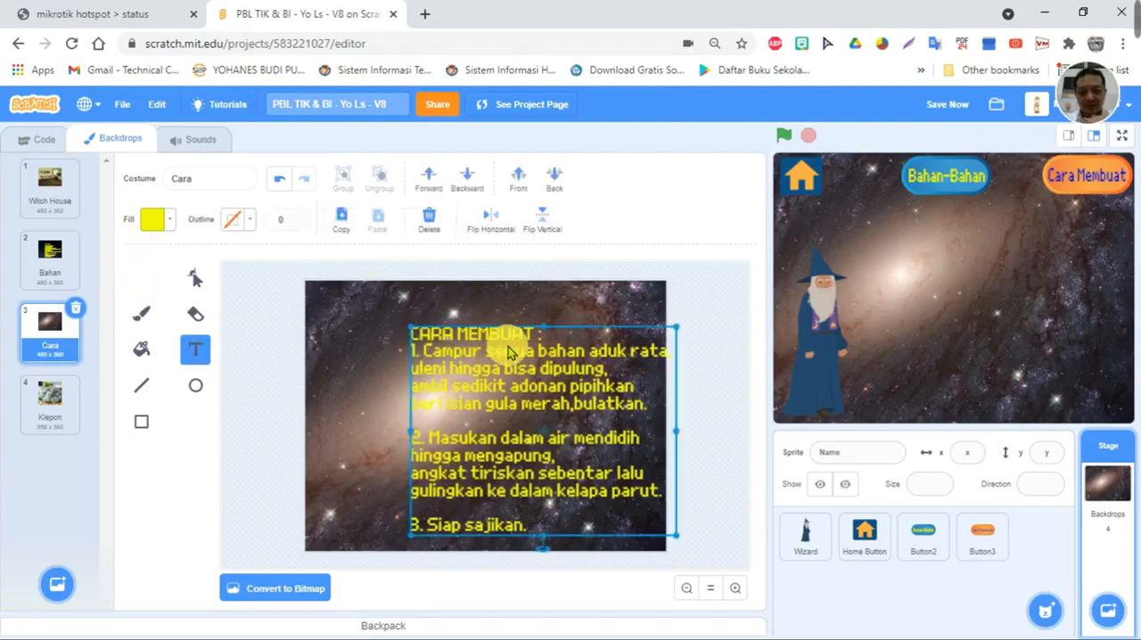
mouse_move(510, 353)
mouse_down()
mouse_move(487, 351)
mouse_move(494, 359)
mouse_up()
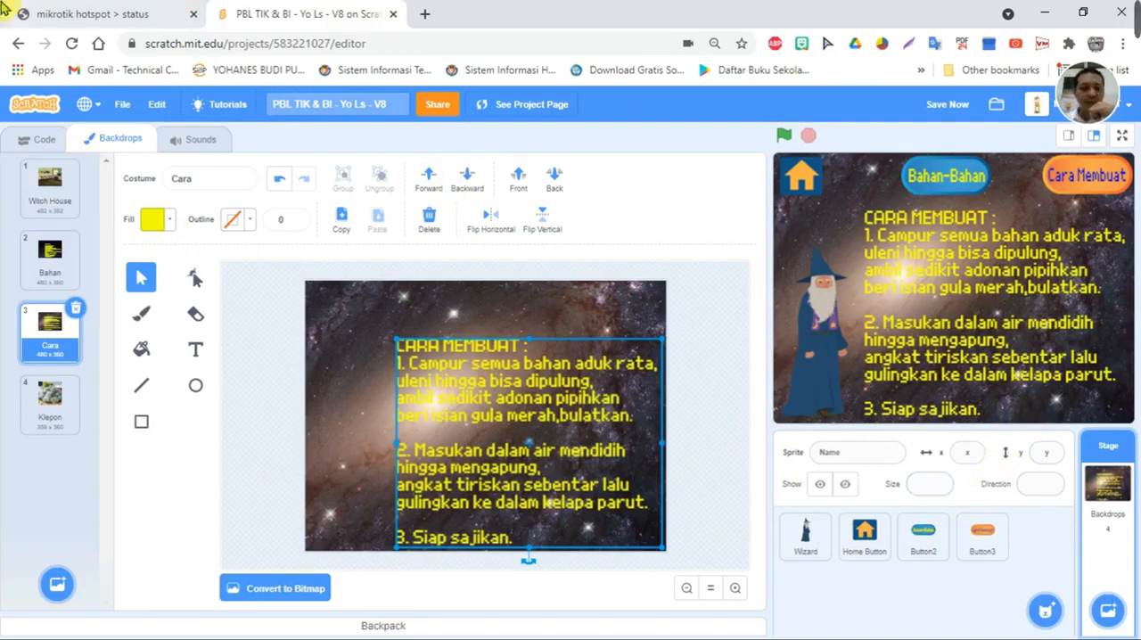
- Add a "start sound Magic Spell" block to the Wizard's code and choose to record a new sound from its sound list
click(39, 140)
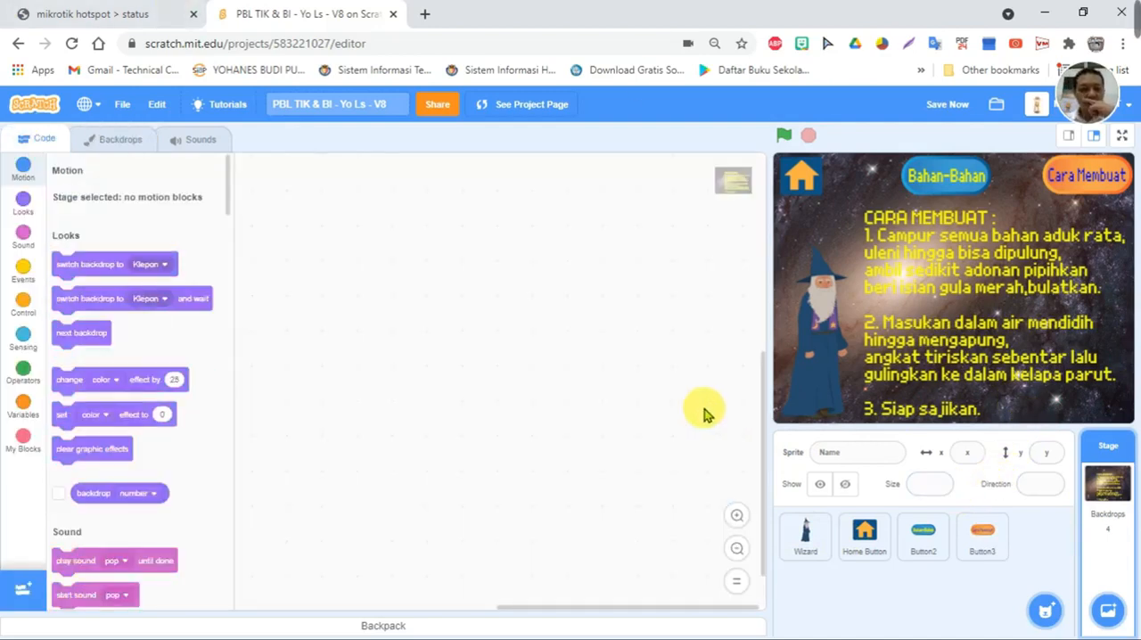
click(806, 546)
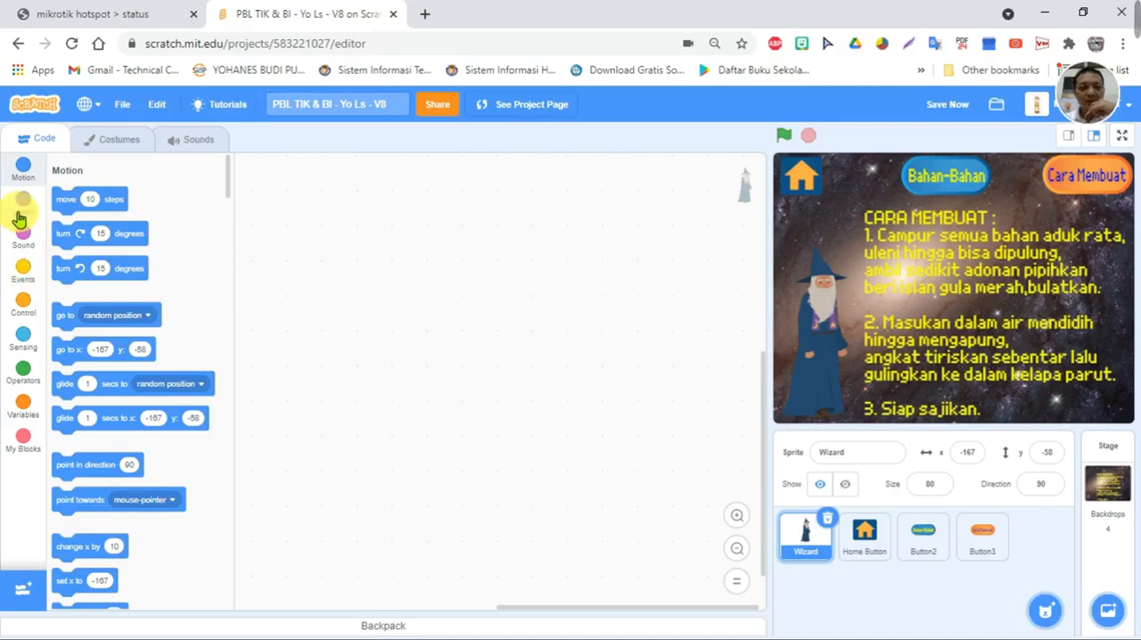
click(26, 240)
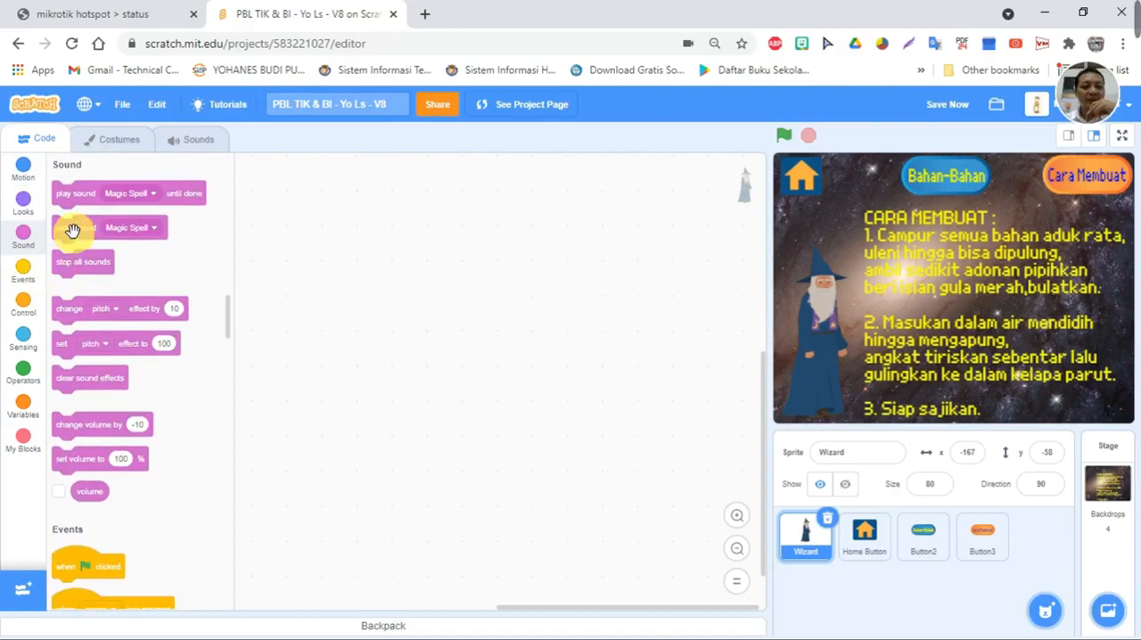
drag(72, 230, 348, 255)
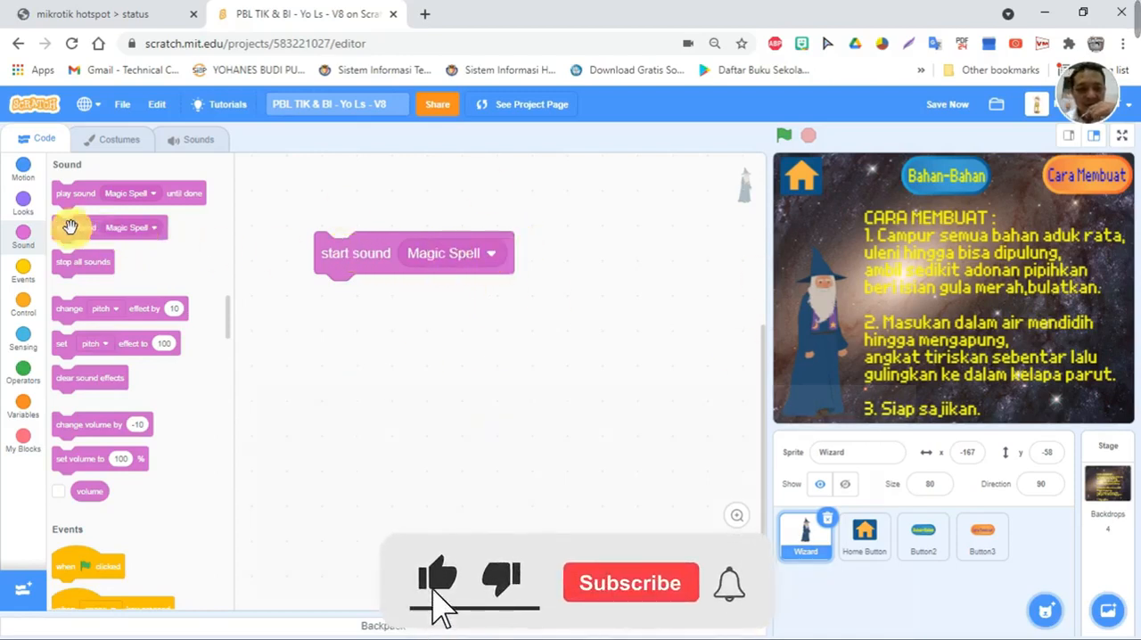
click(482, 257)
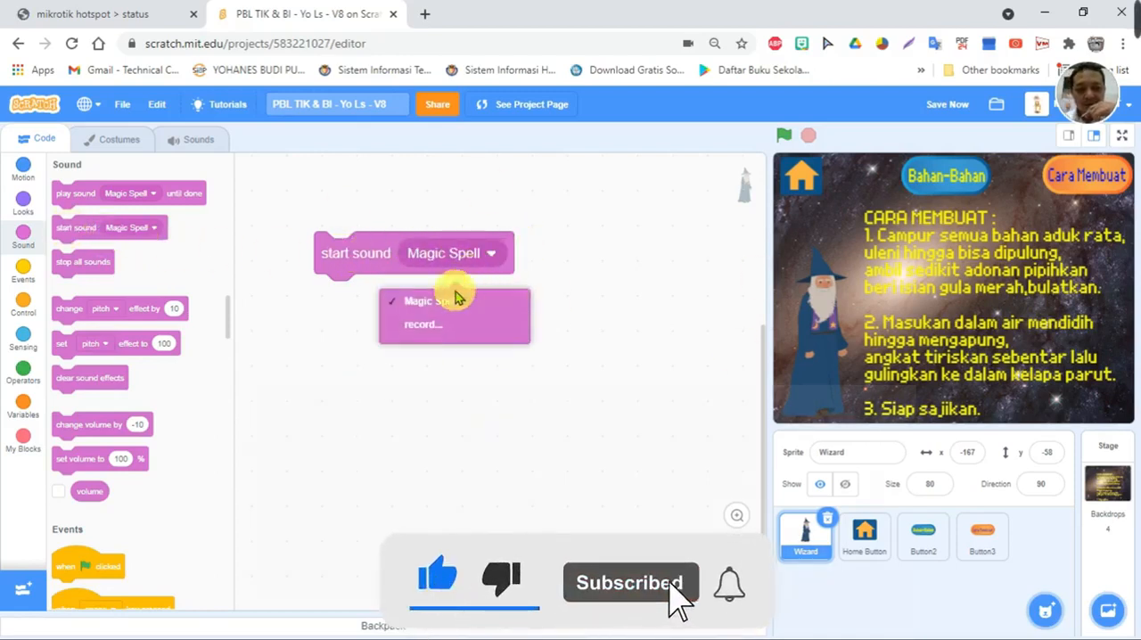
click(425, 330)
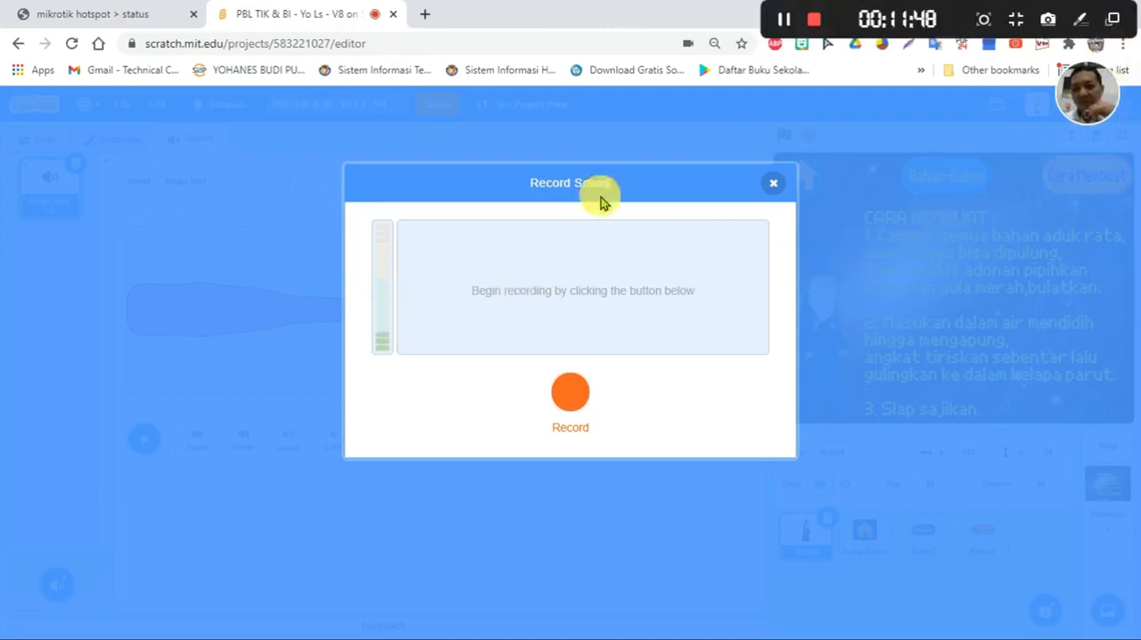
- Open the browser's privacy site settings and view the permissions of scratch.mit.edu
click(1124, 47)
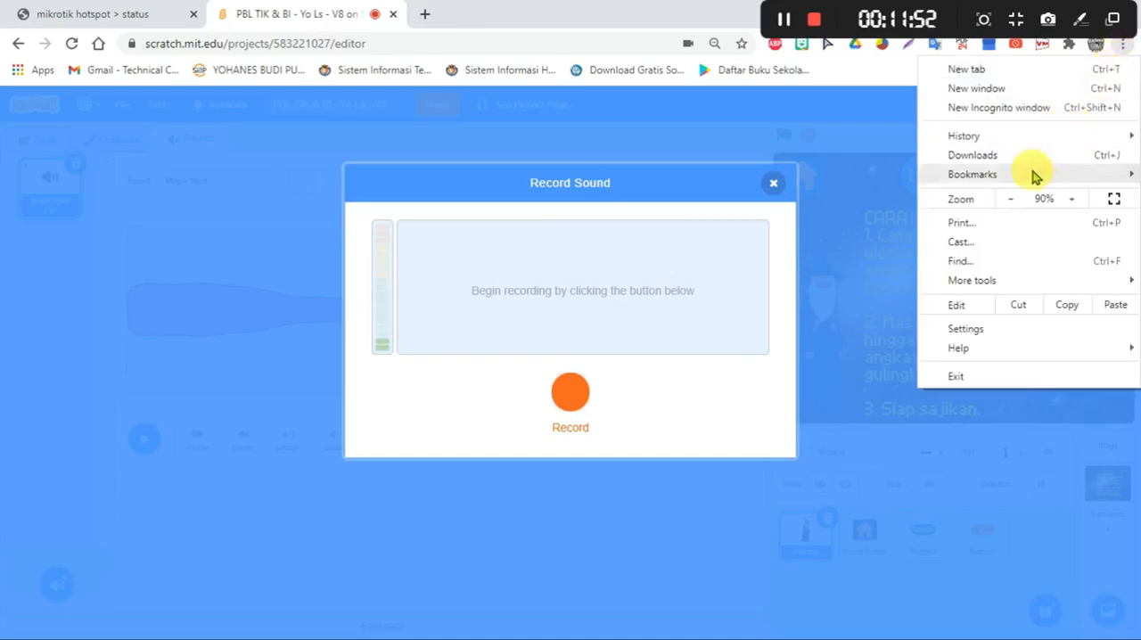
click(969, 331)
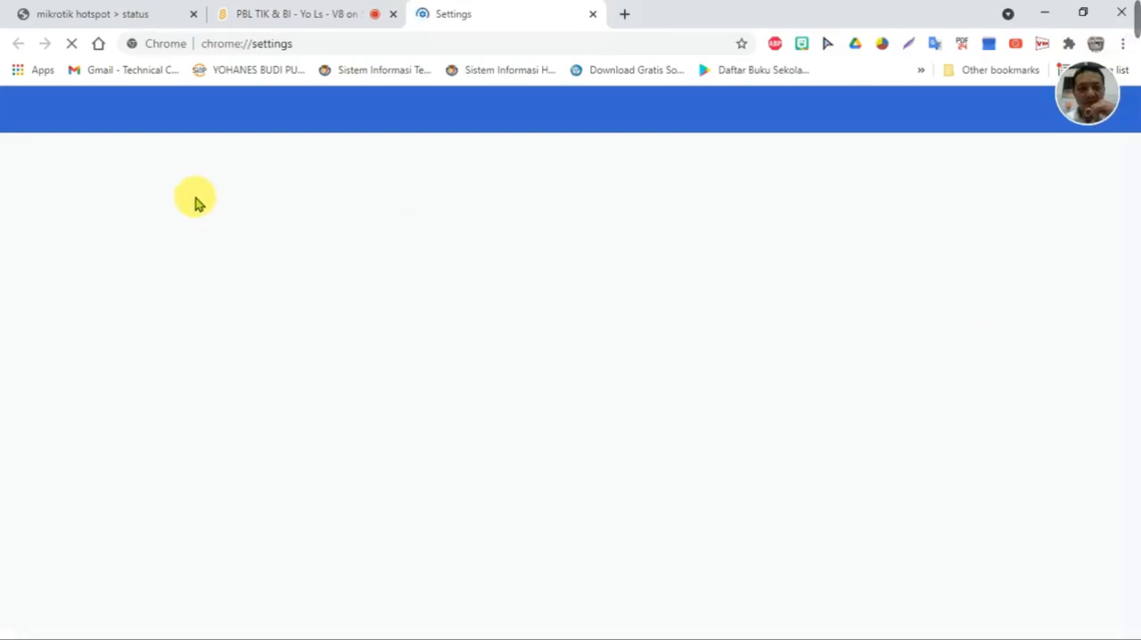
click(104, 230)
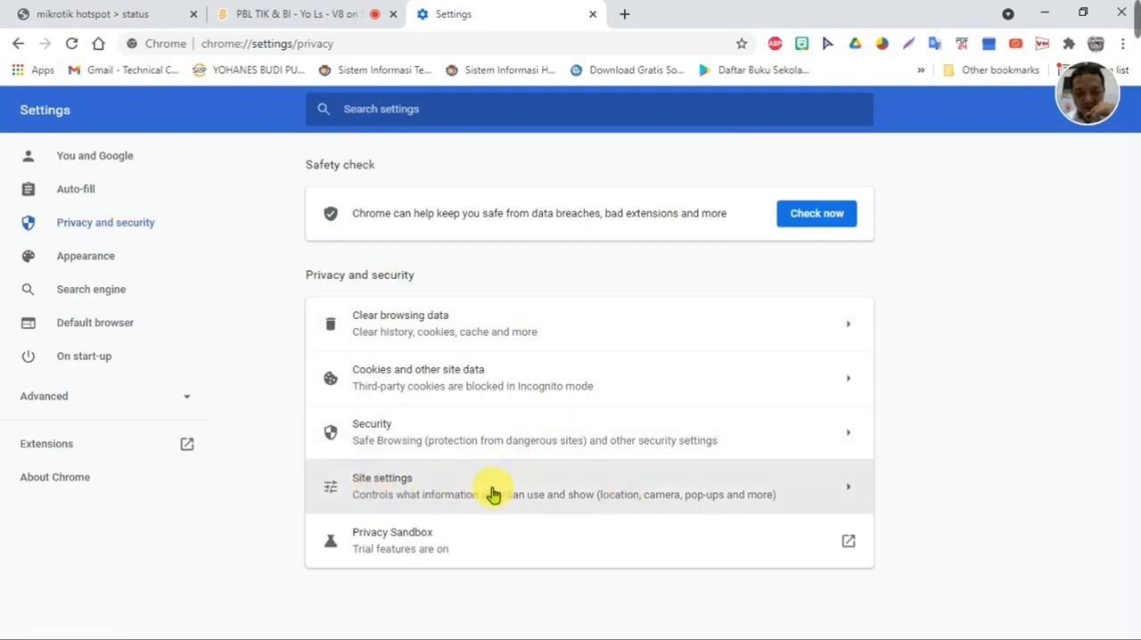
click(815, 492)
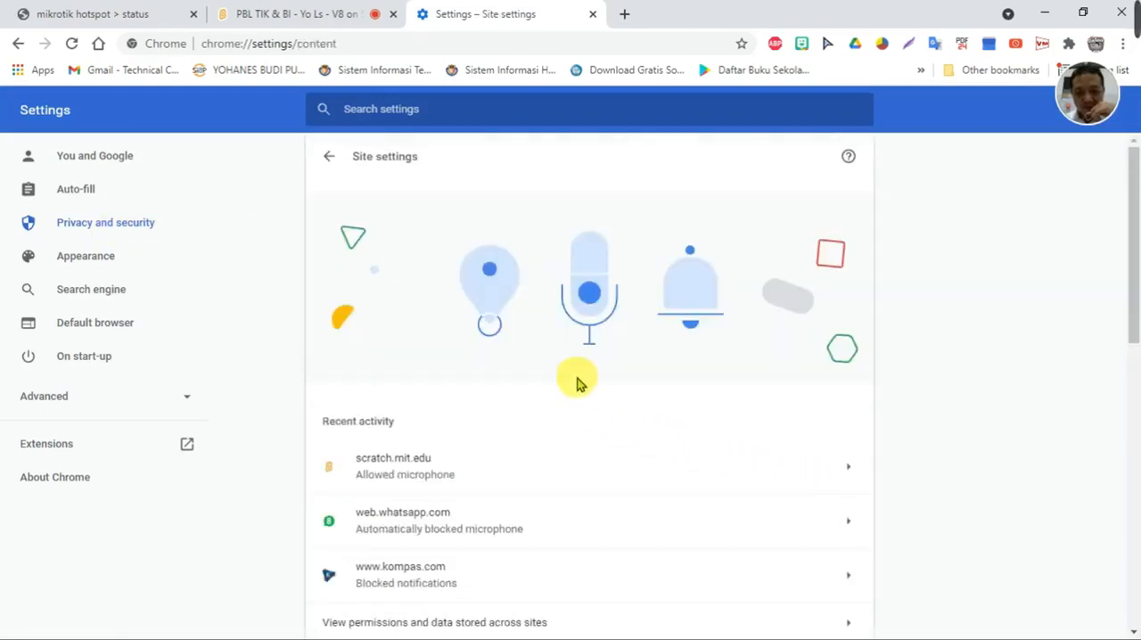
scroll(517, 333, down, 4)
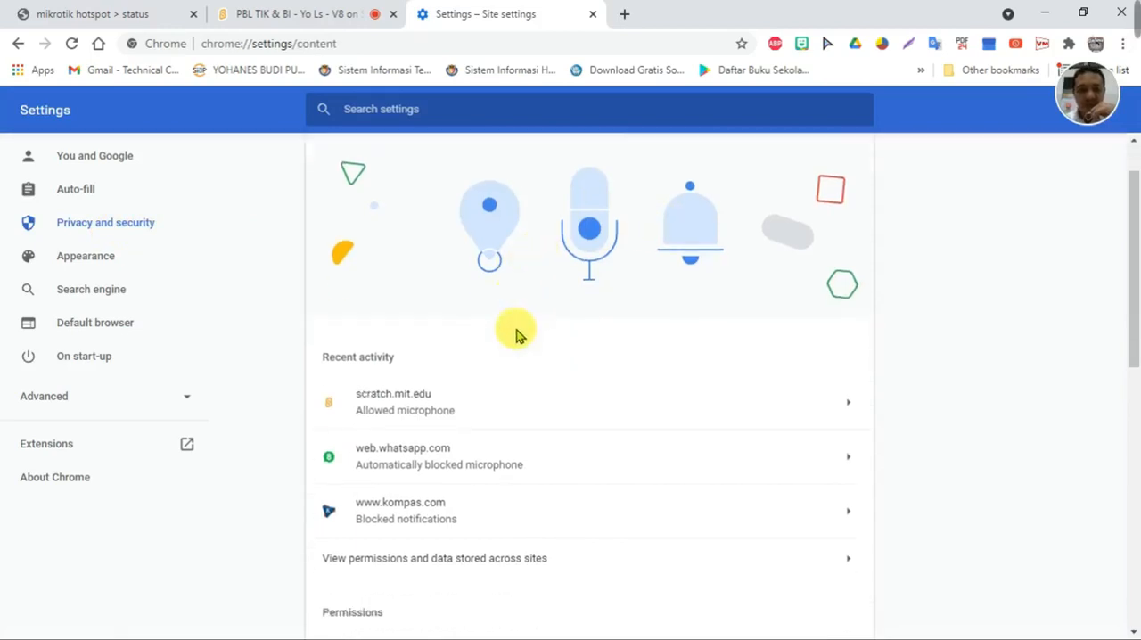
scroll(453, 323, up, 2)
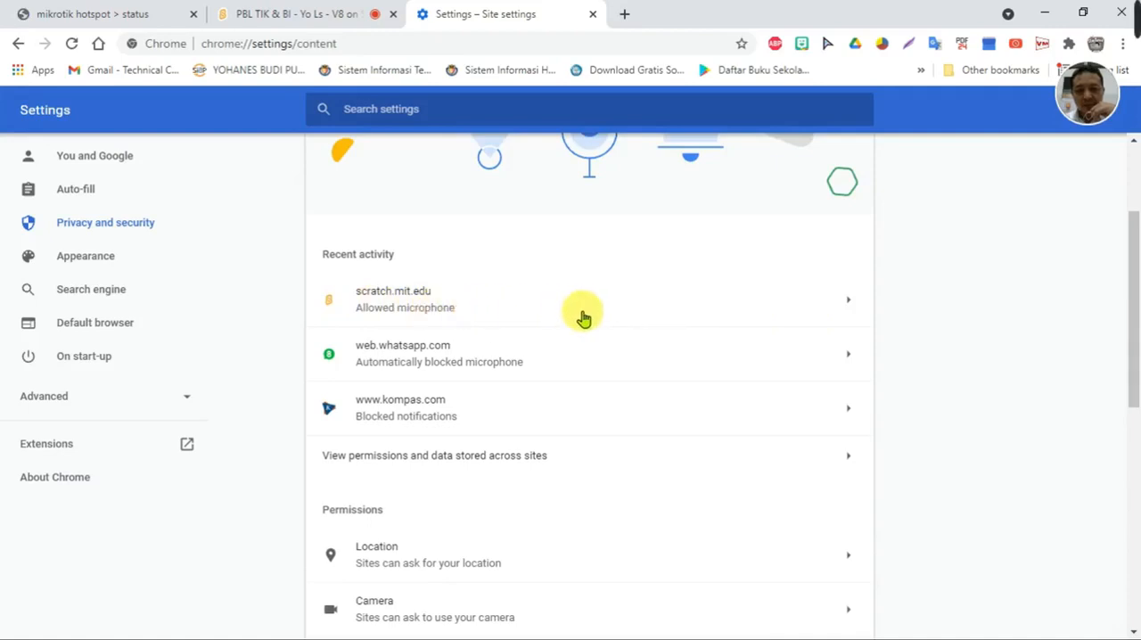
click(847, 304)
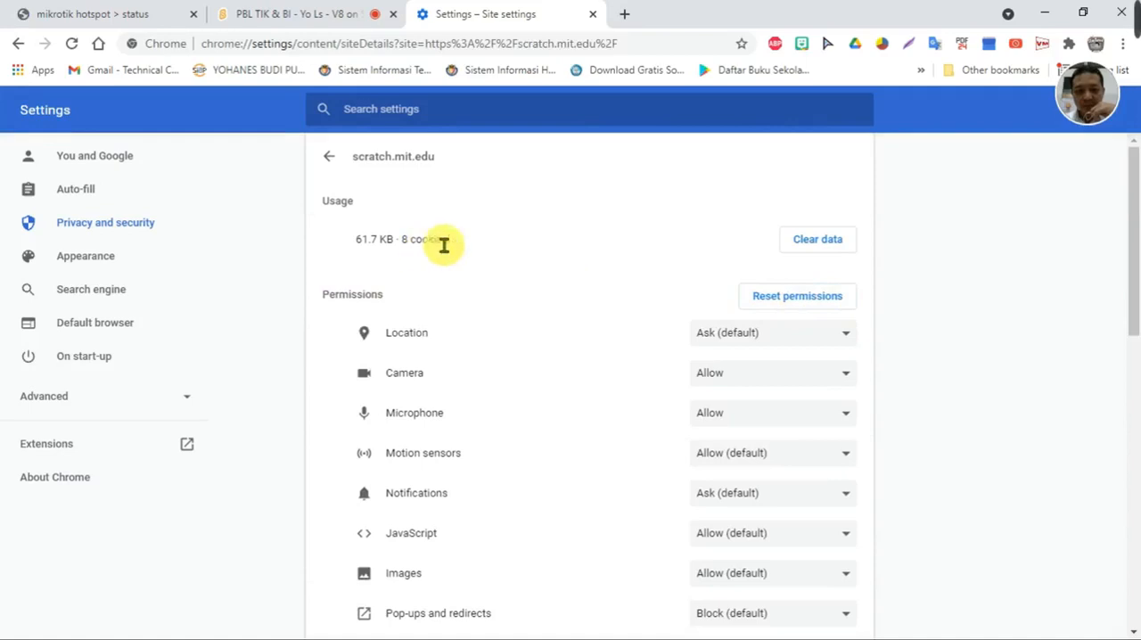
- Reopen the scratch.mit.edu permissions, choose Allow for Microphone, and return to the Record Sound dialog in the Scratch project
click(329, 157)
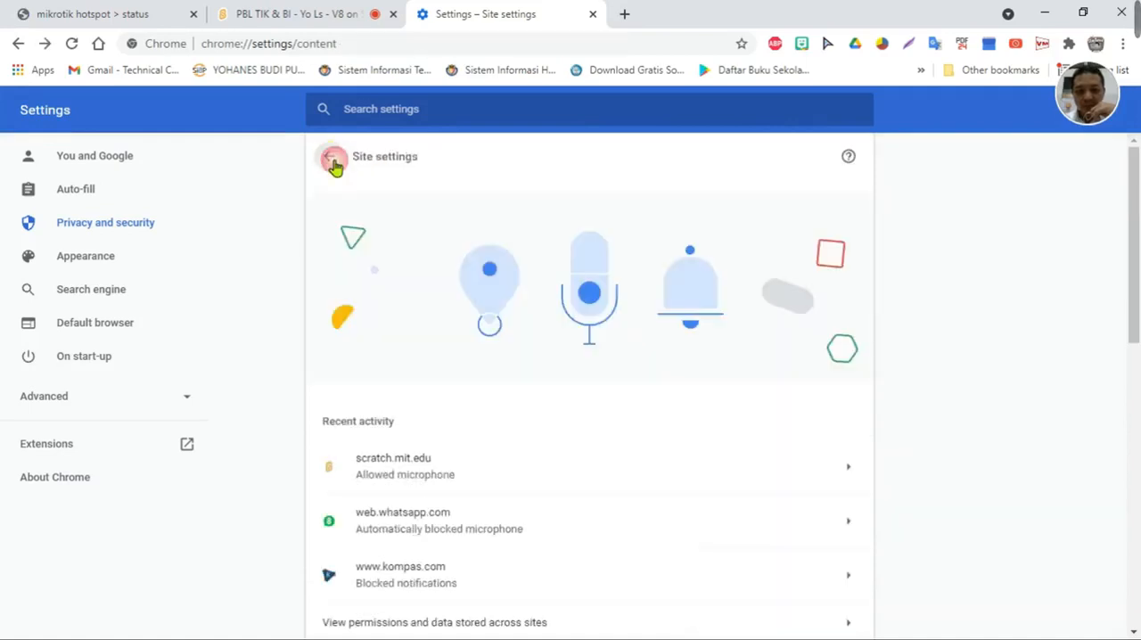
scroll(836, 471, down, 1)
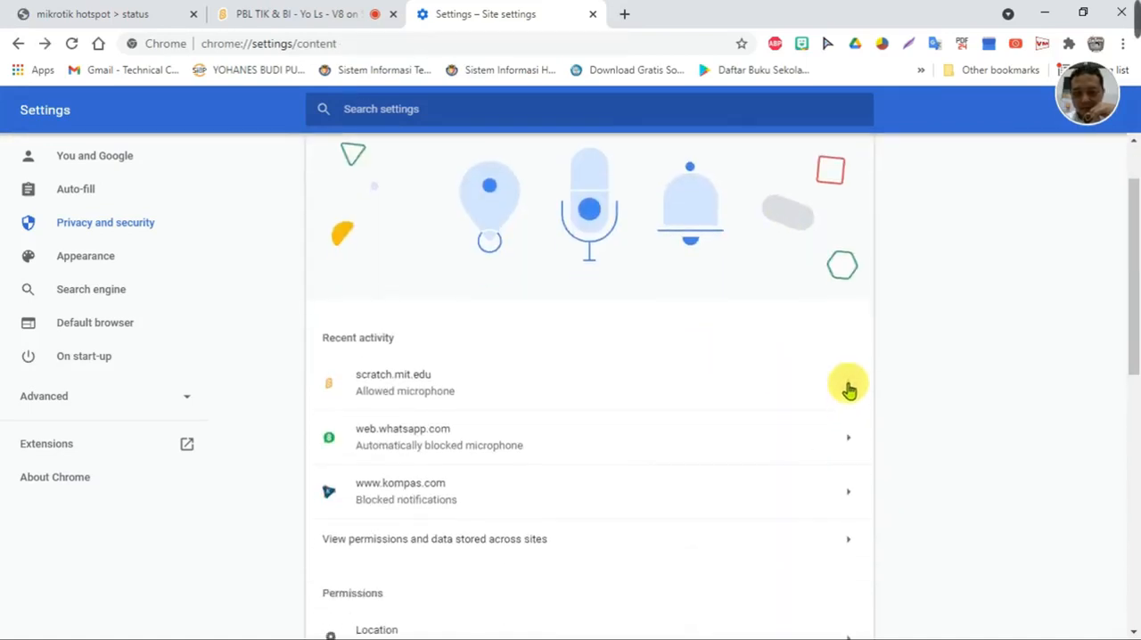
click(849, 390)
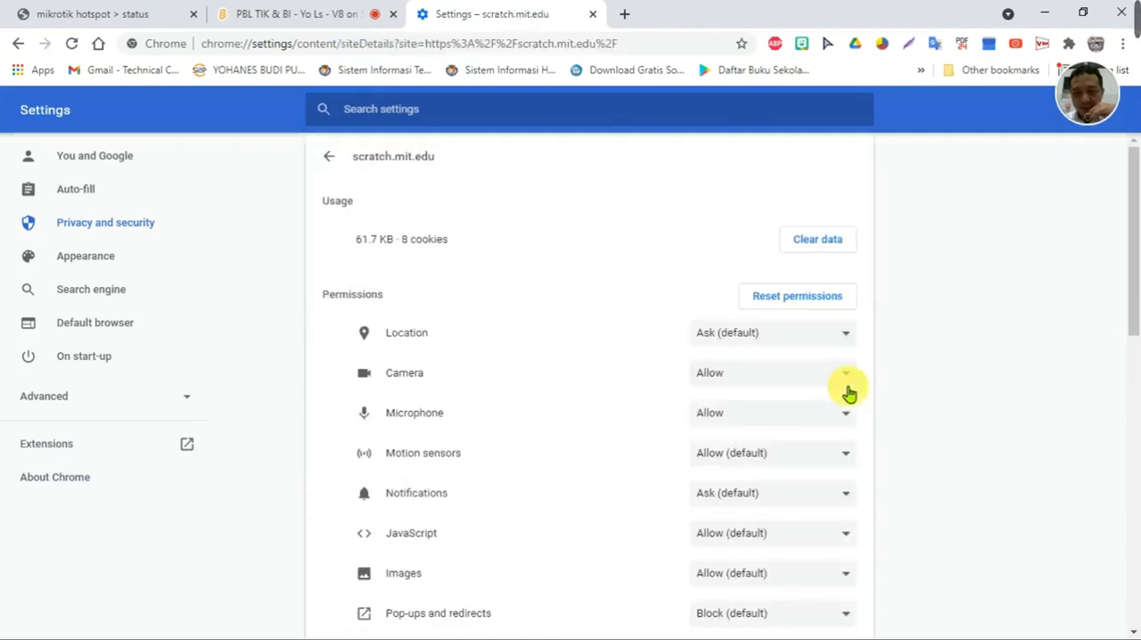
scroll(413, 312, down, 2)
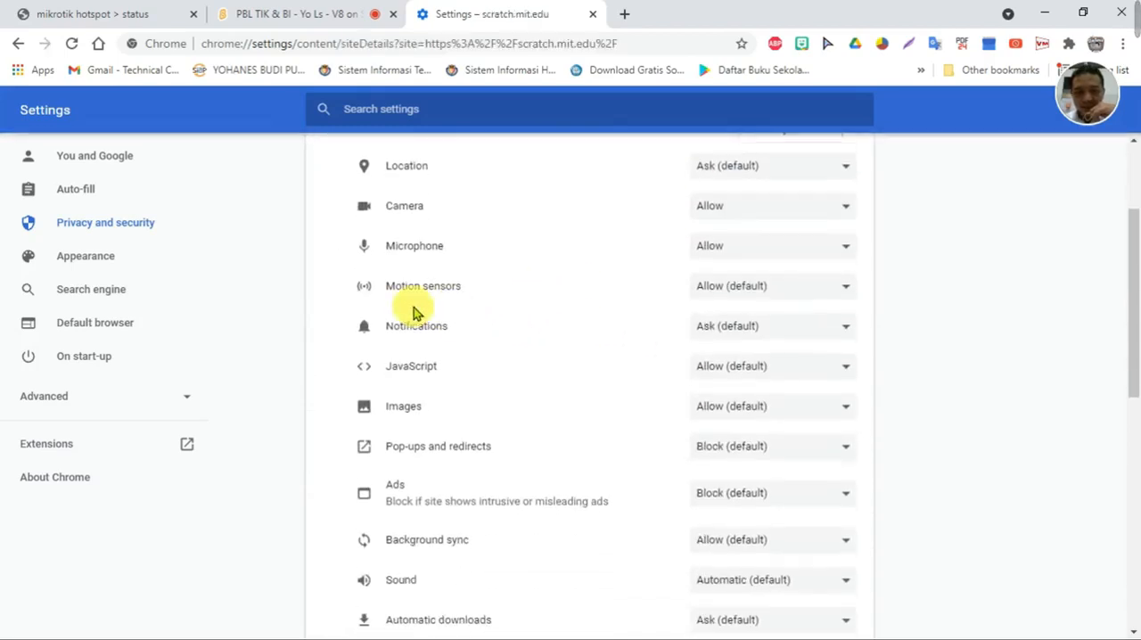
click(819, 255)
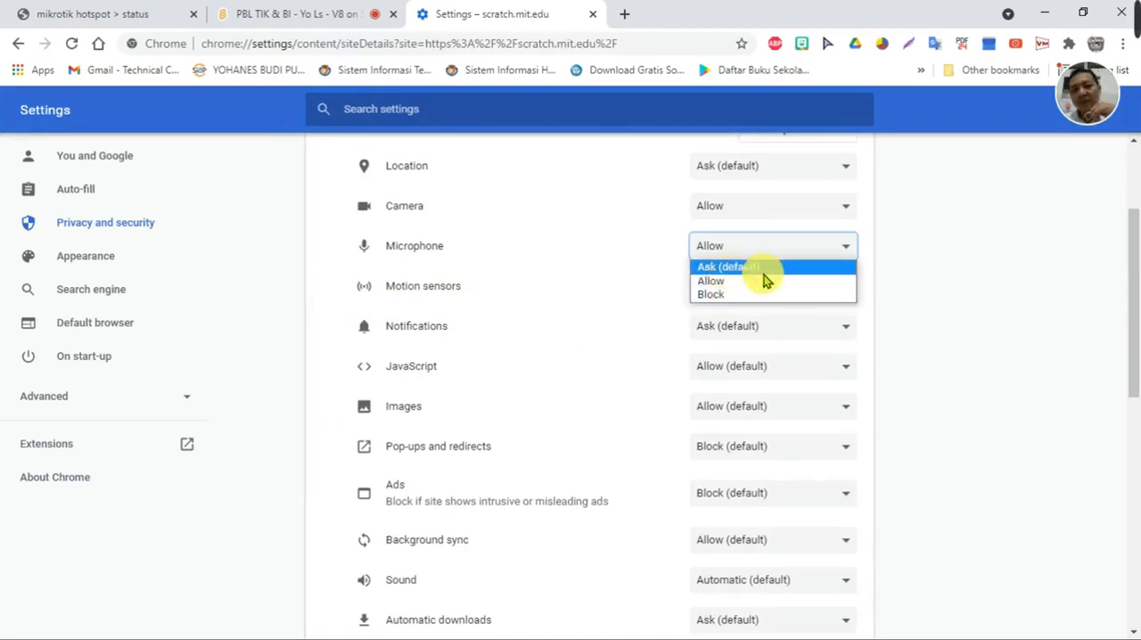
click(726, 283)
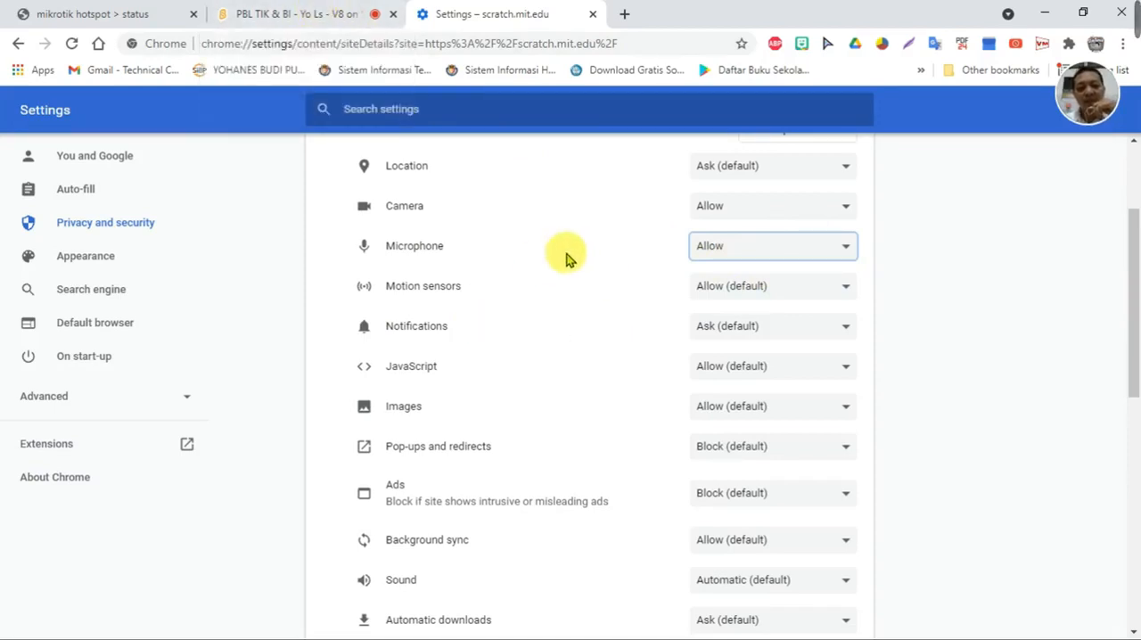
click(273, 15)
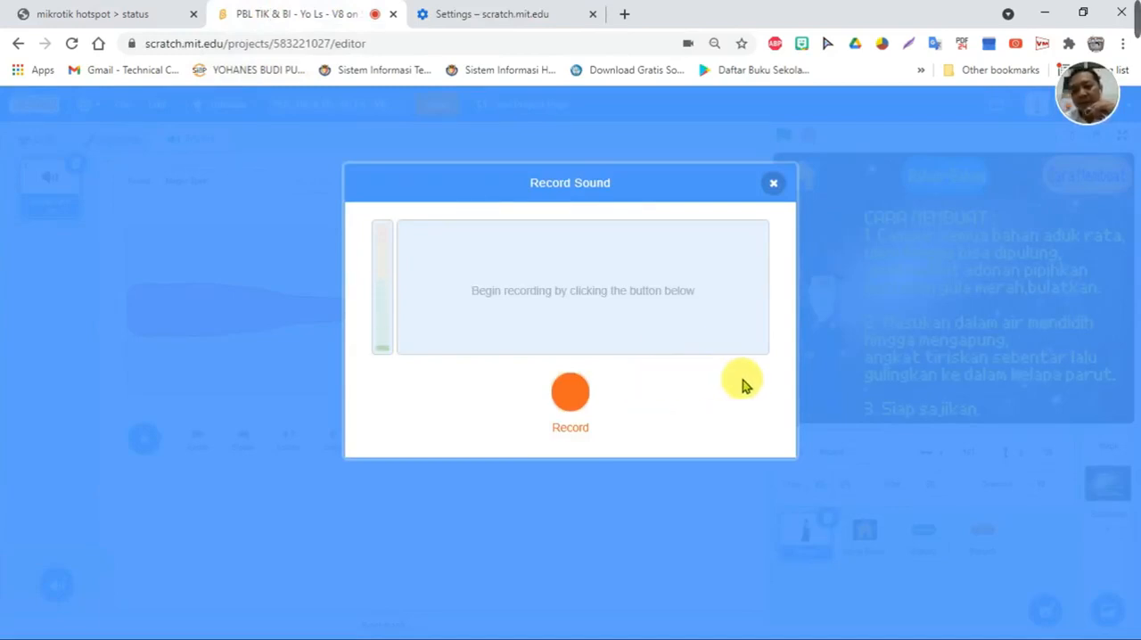
click(573, 404)
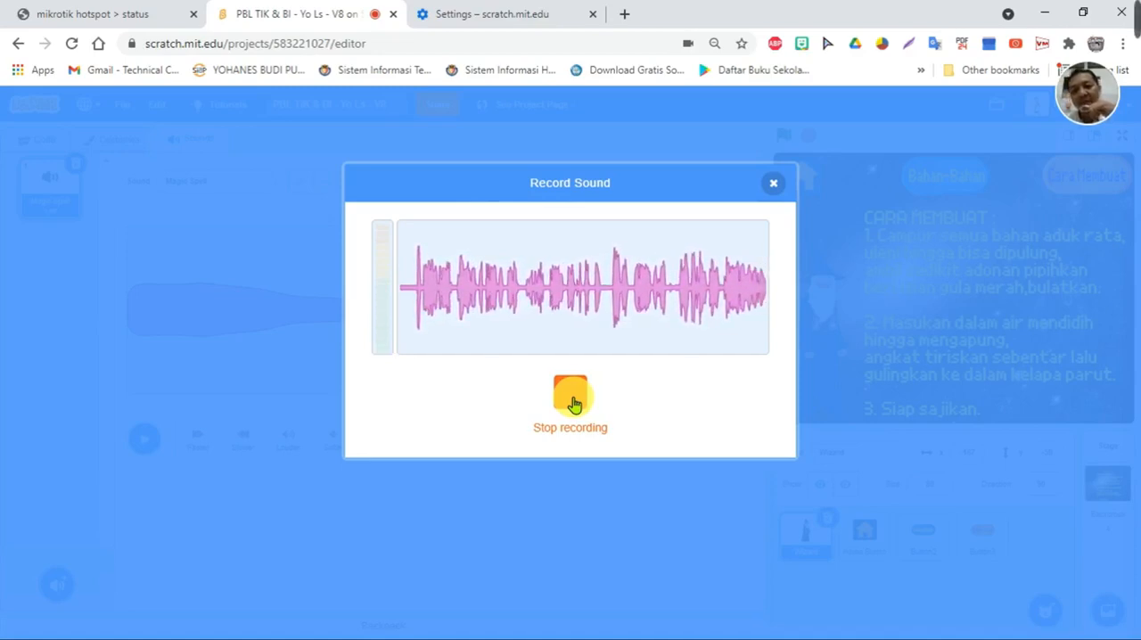
click(571, 397)
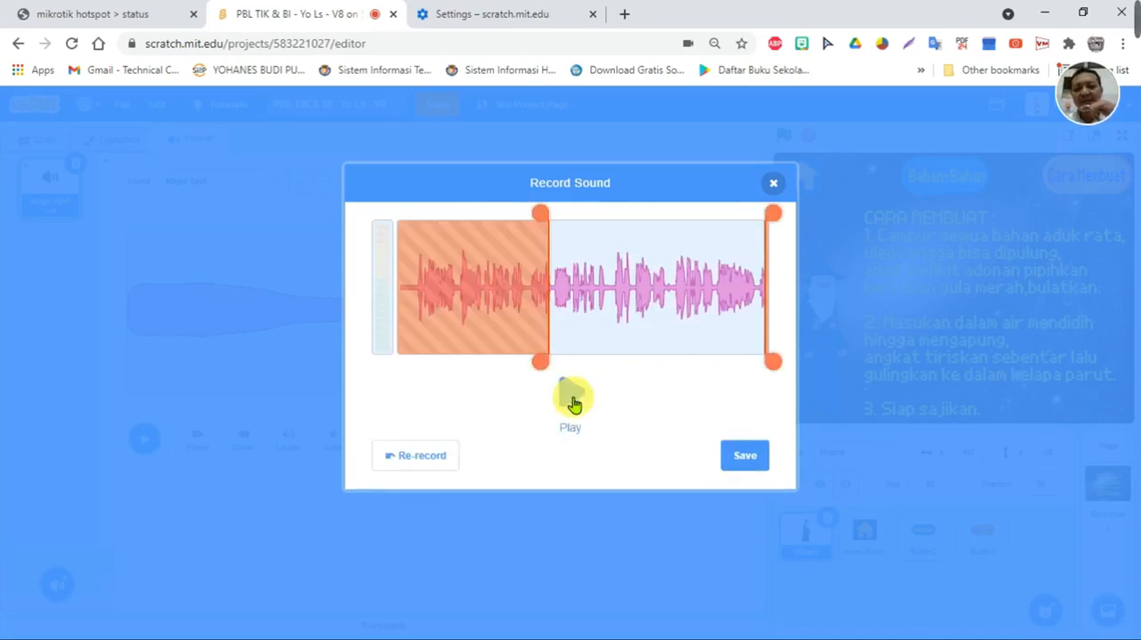
click(416, 458)
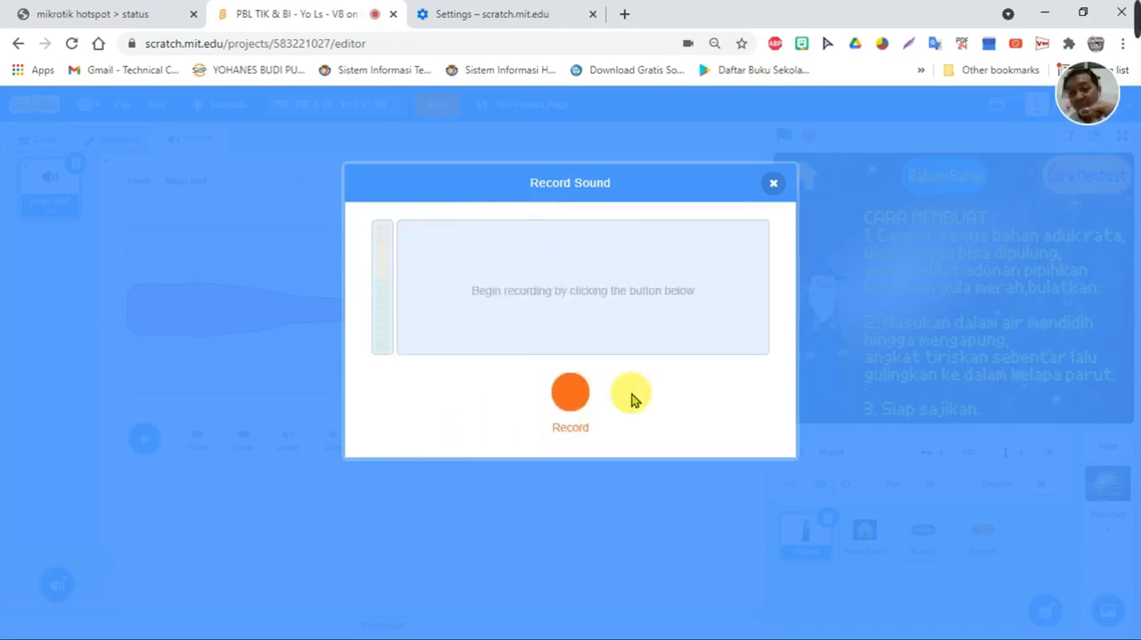
- Record a spoken introduction for the Wizard, play it back, save it and rename the sound as introduce
click(572, 402)
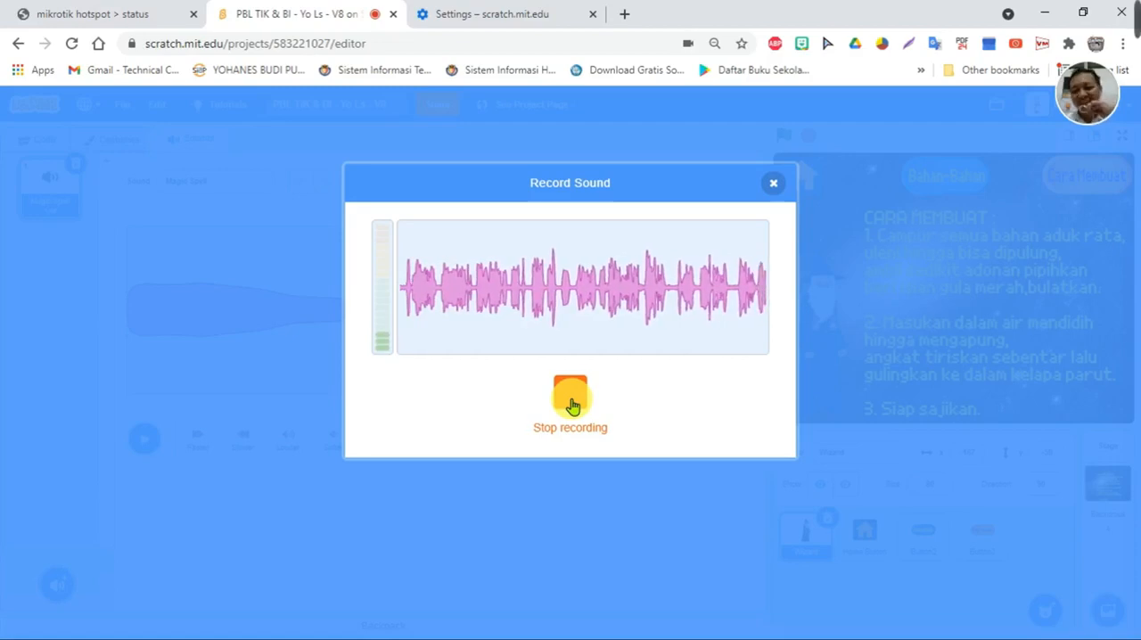
click(571, 397)
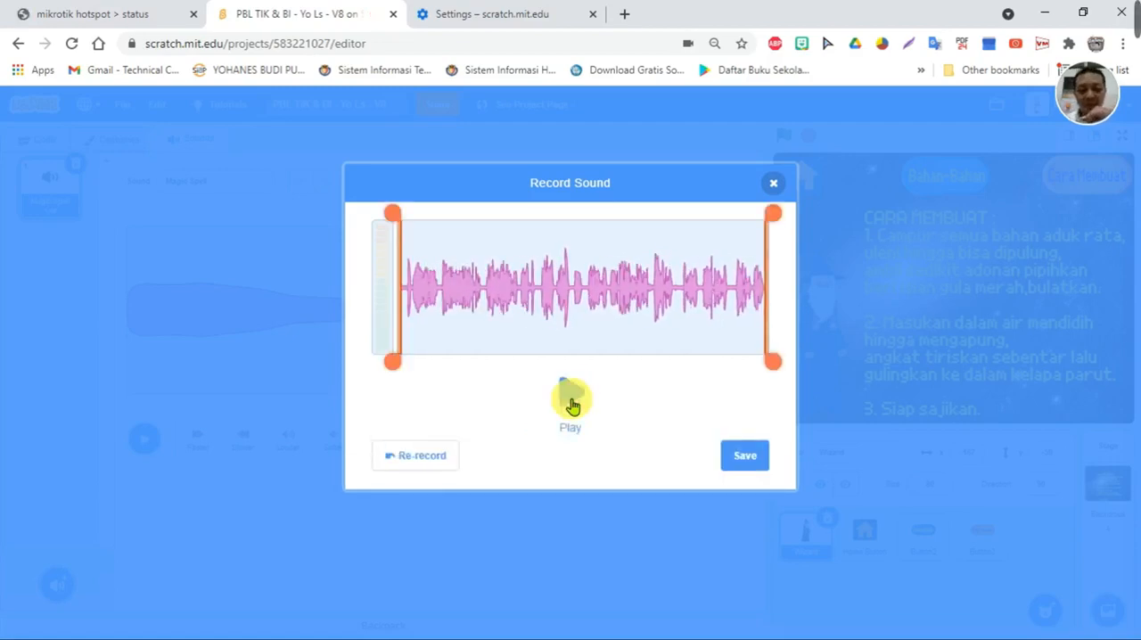
click(571, 401)
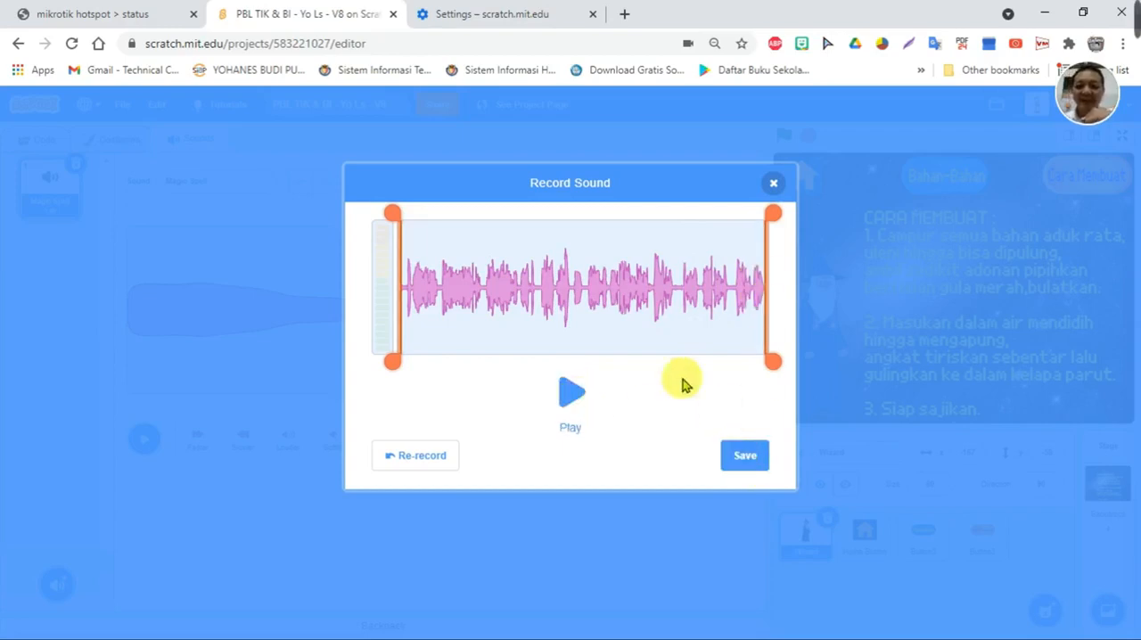
click(743, 457)
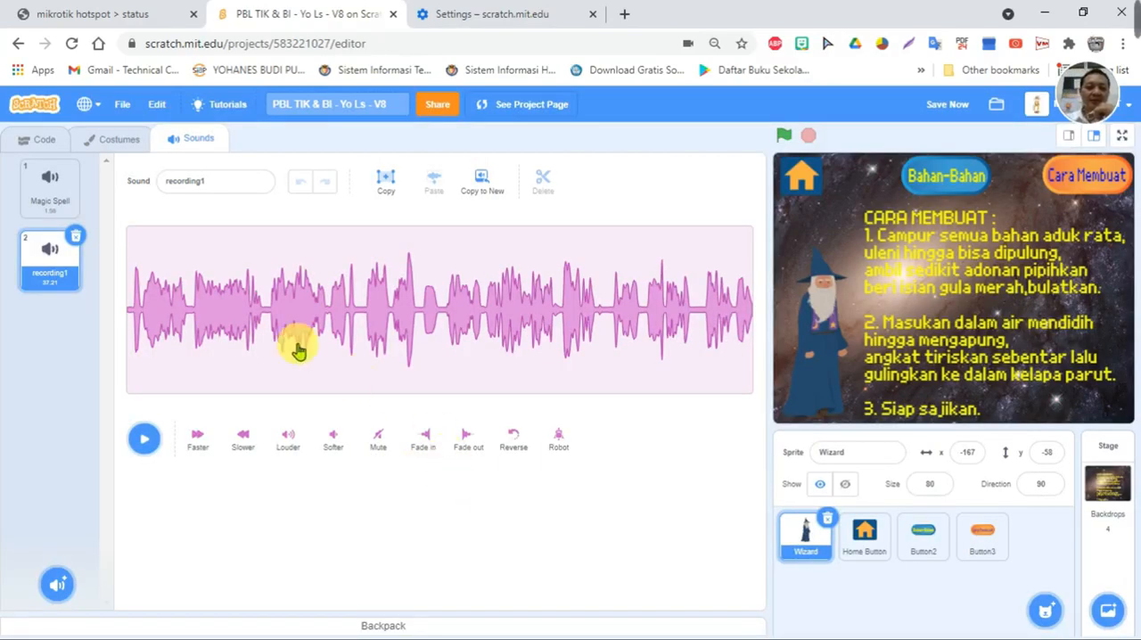
click(241, 181)
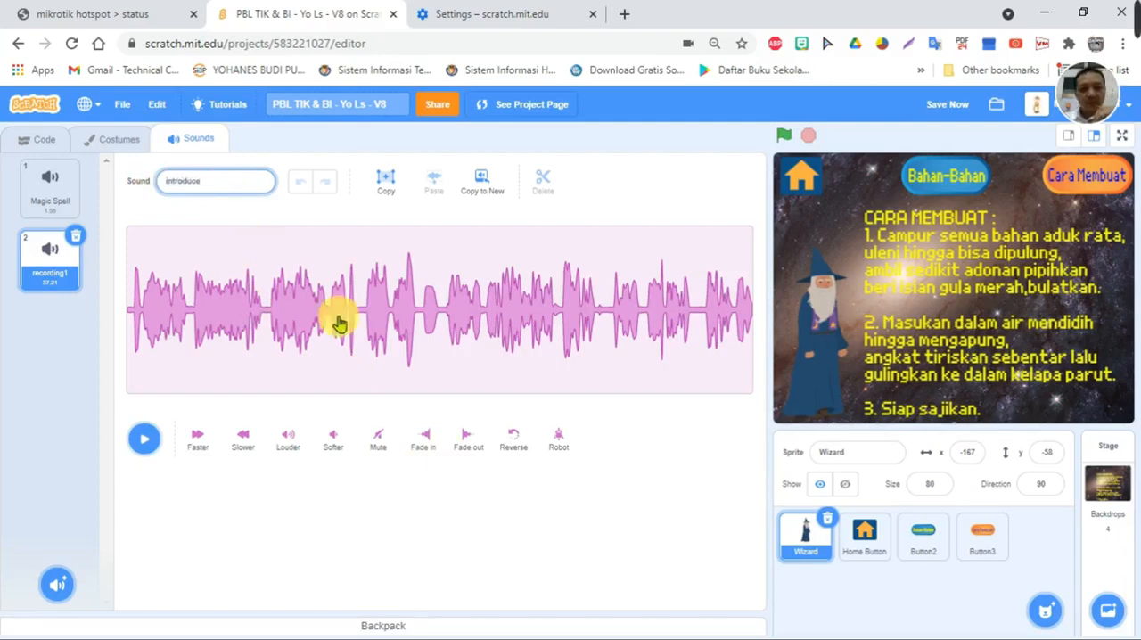
click(478, 495)
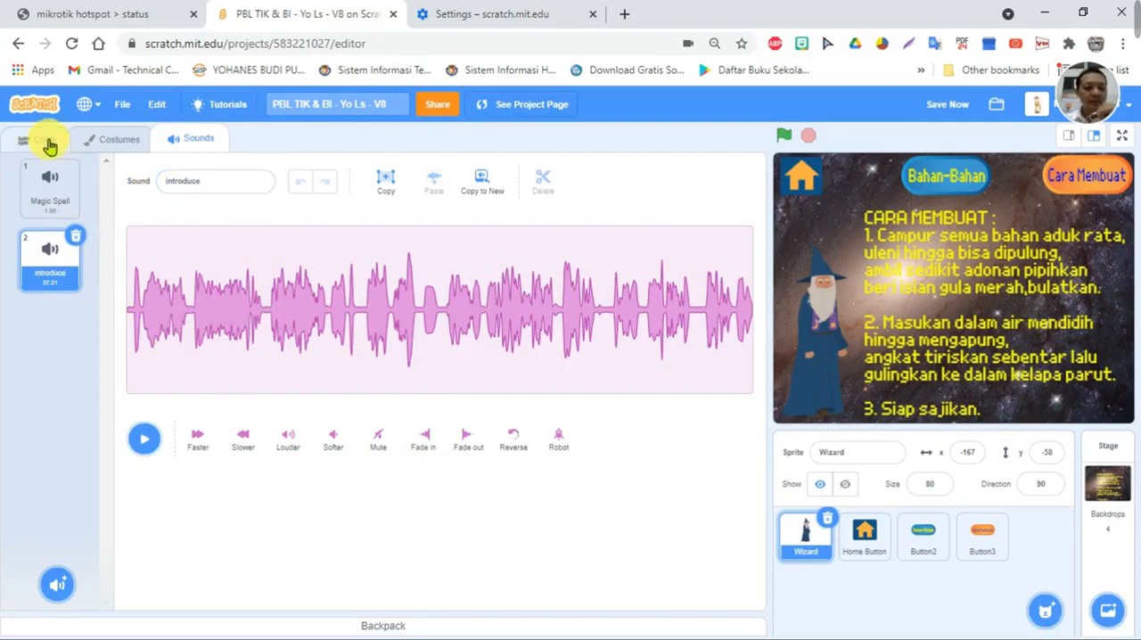
- Set the Wizard's "start sound" block to introduce and run the block to test the sound
click(49, 144)
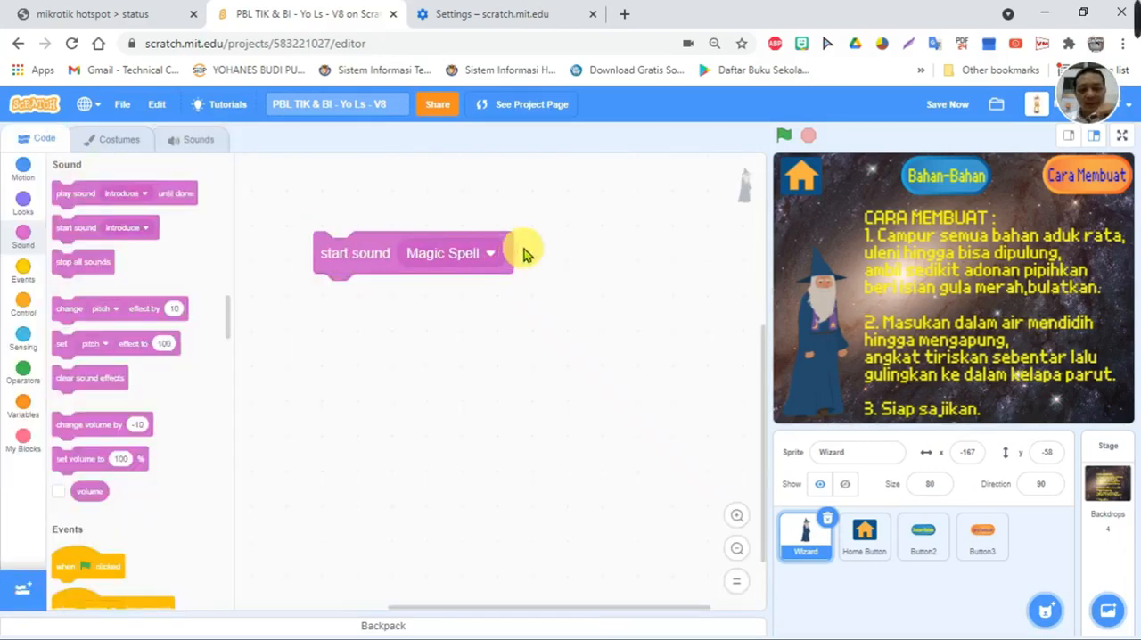
click(490, 254)
click(458, 323)
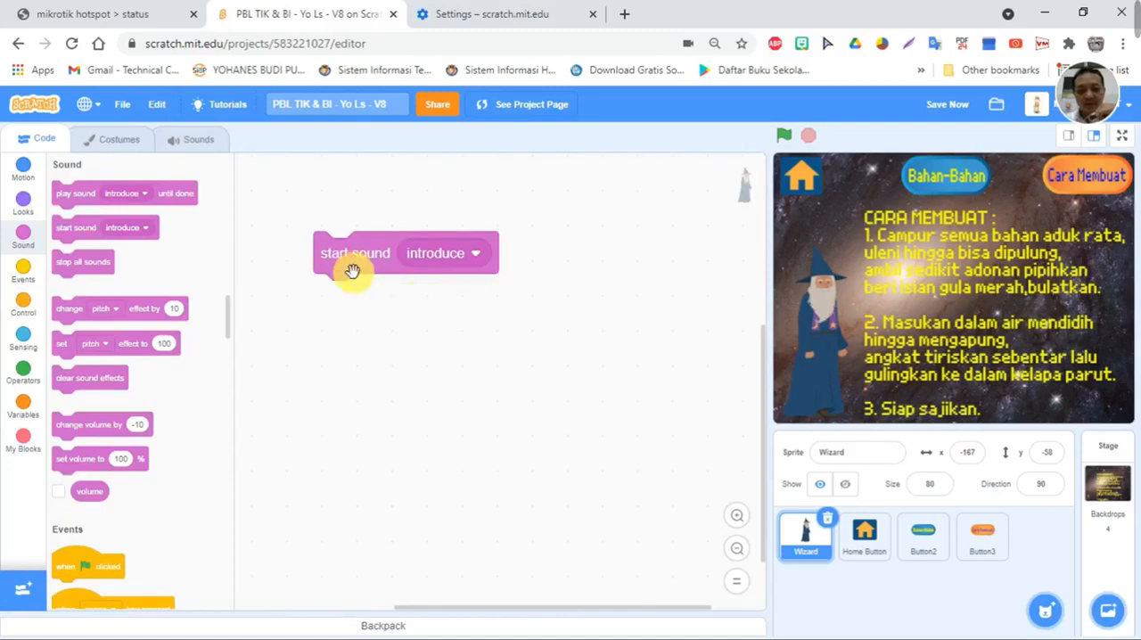
click(330, 253)
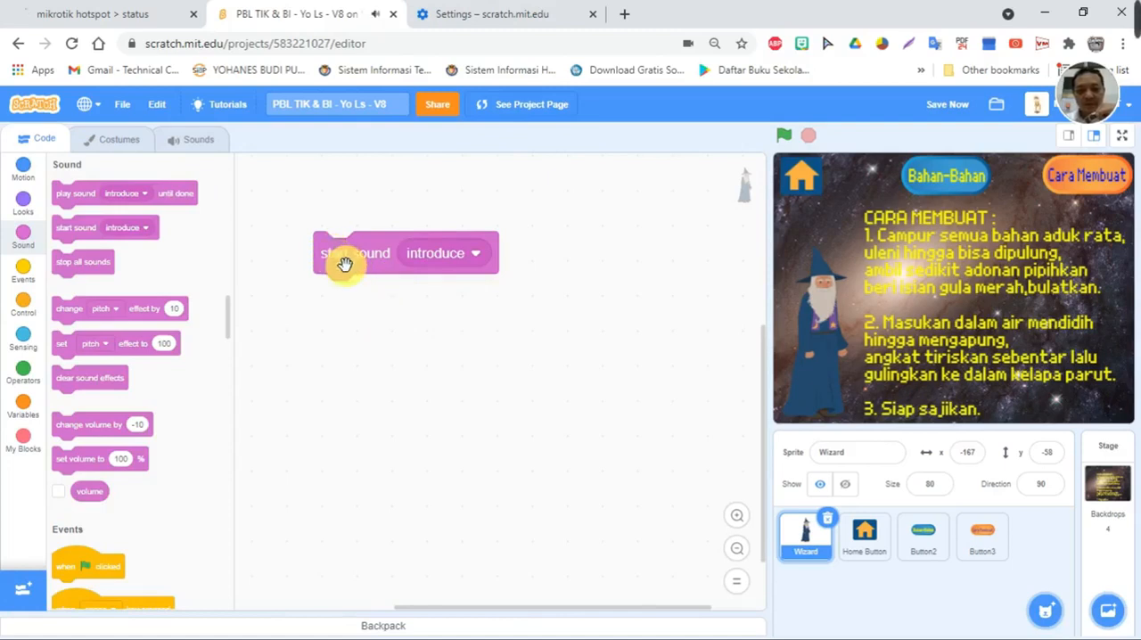
click(383, 257)
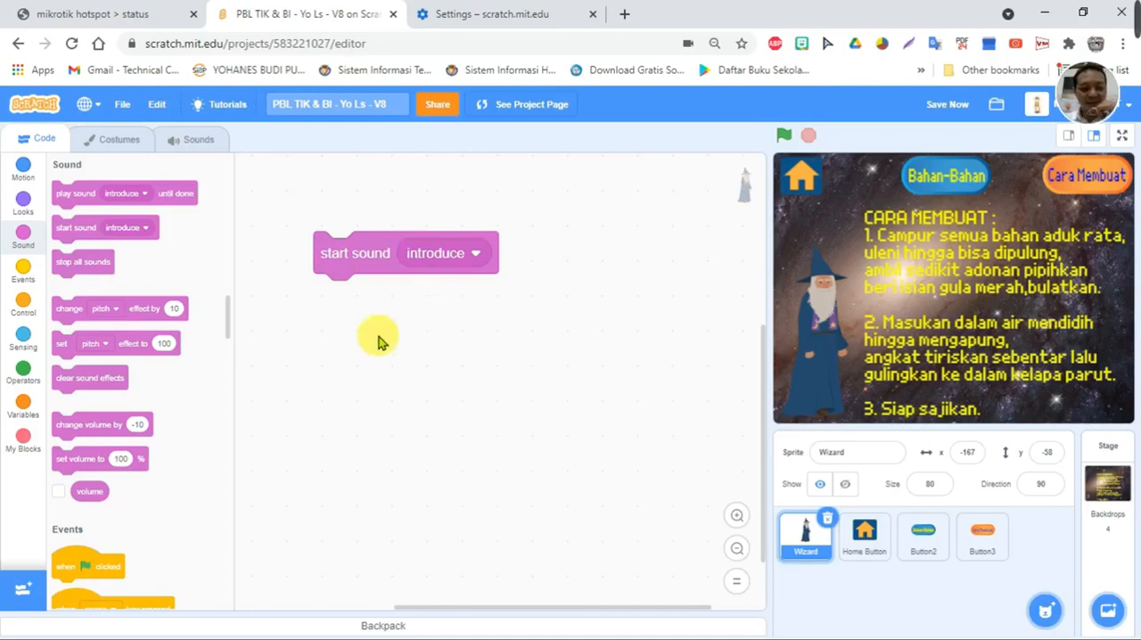
- Attach a "when this sprite clicked" event above the Wizard's "start sound introduce" block and a "next costume" block below it
click(25, 270)
drag(72, 285, 337, 207)
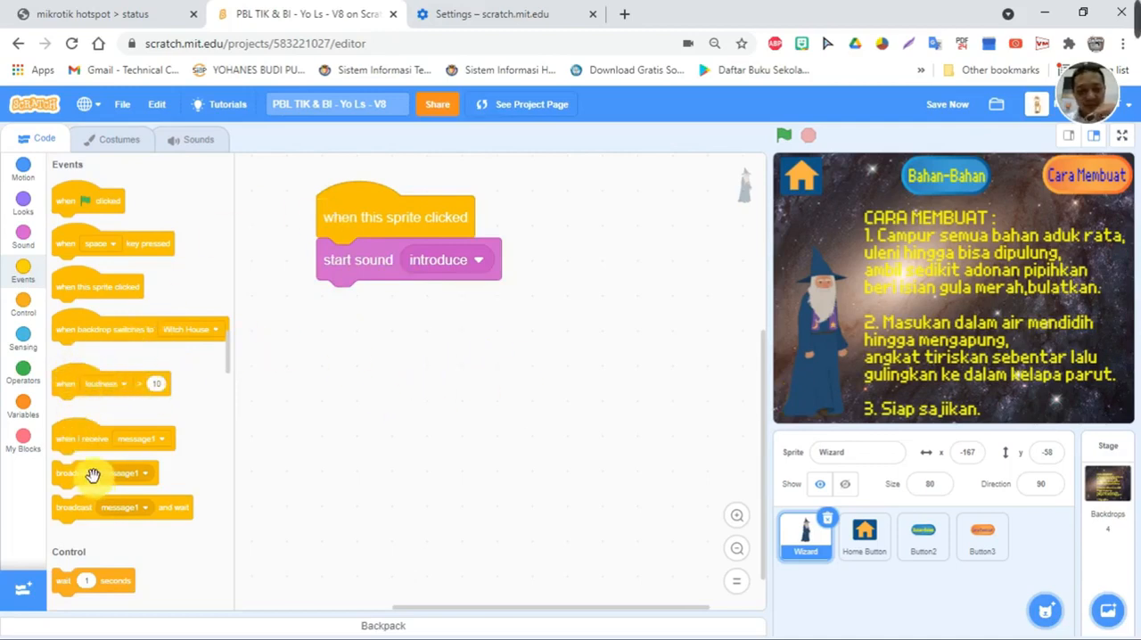
click(24, 304)
click(25, 183)
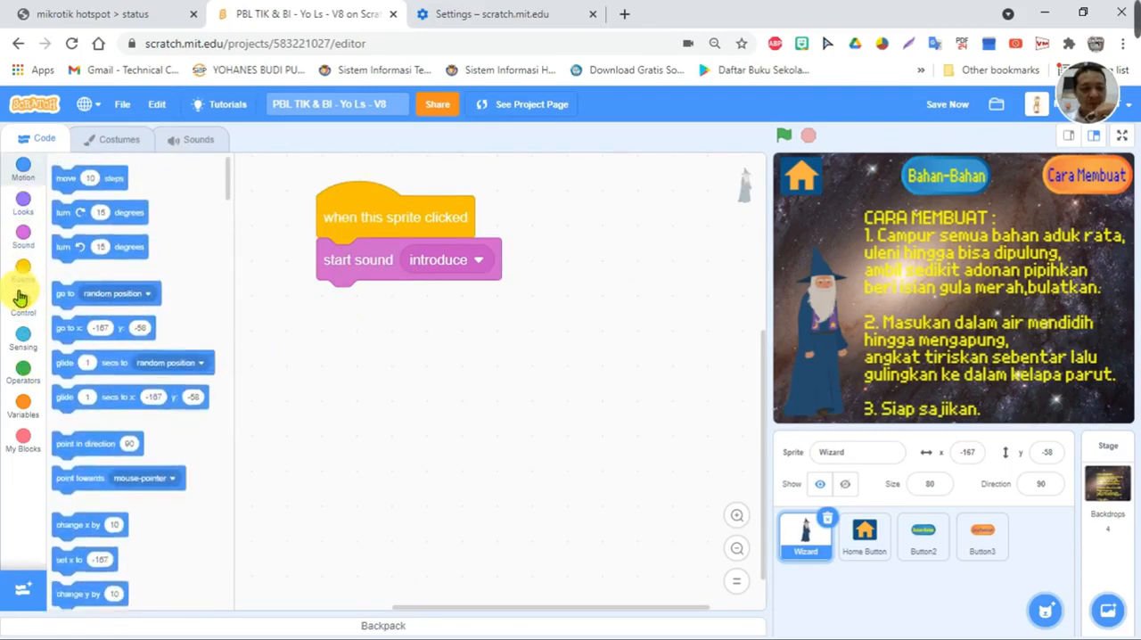
click(28, 212)
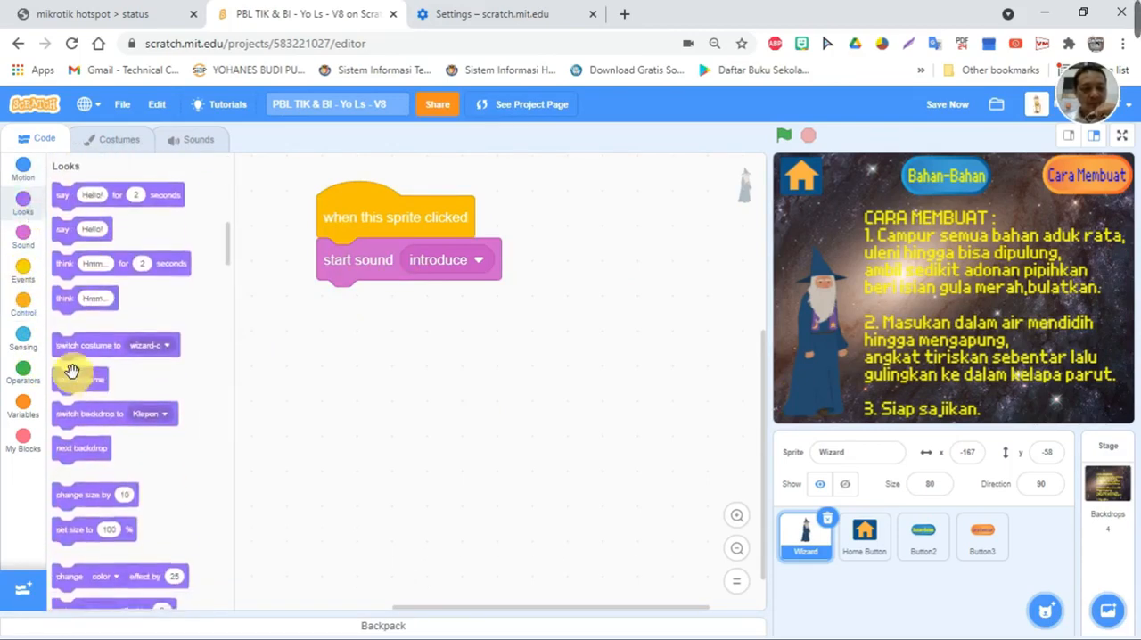
scroll(75, 357, down, 2)
drag(76, 305, 340, 303)
- Add "wait 1 seconds" before "next costume", enclose both in a forever loop, and reposition the Wizard's script in the workspace
click(29, 305)
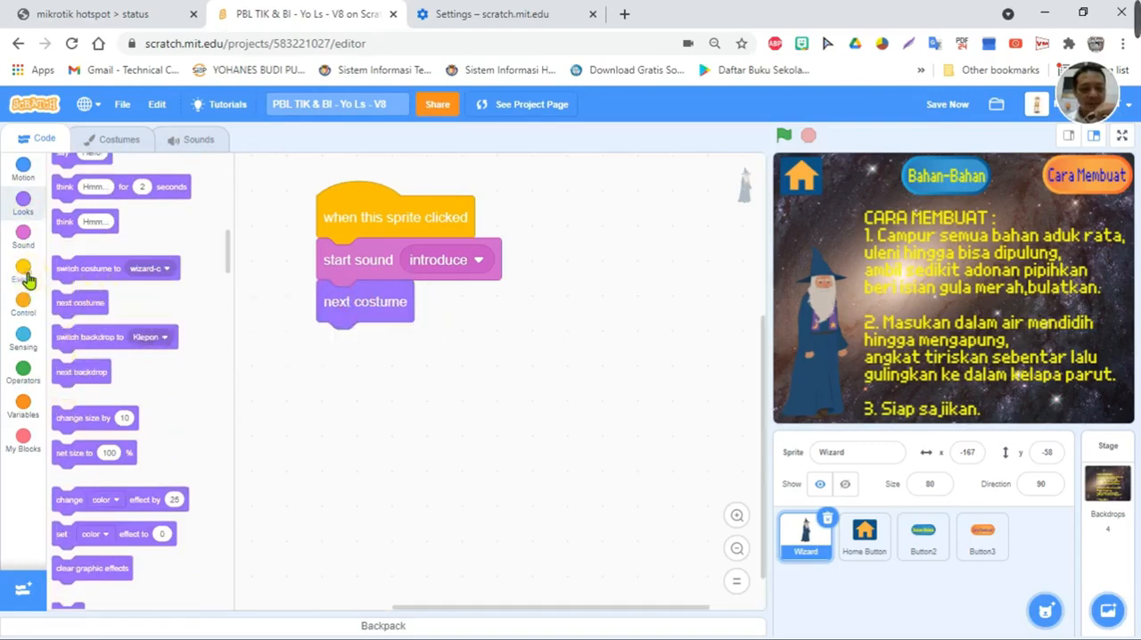
drag(62, 202, 332, 303)
drag(77, 306, 309, 288)
drag(404, 223, 343, 202)
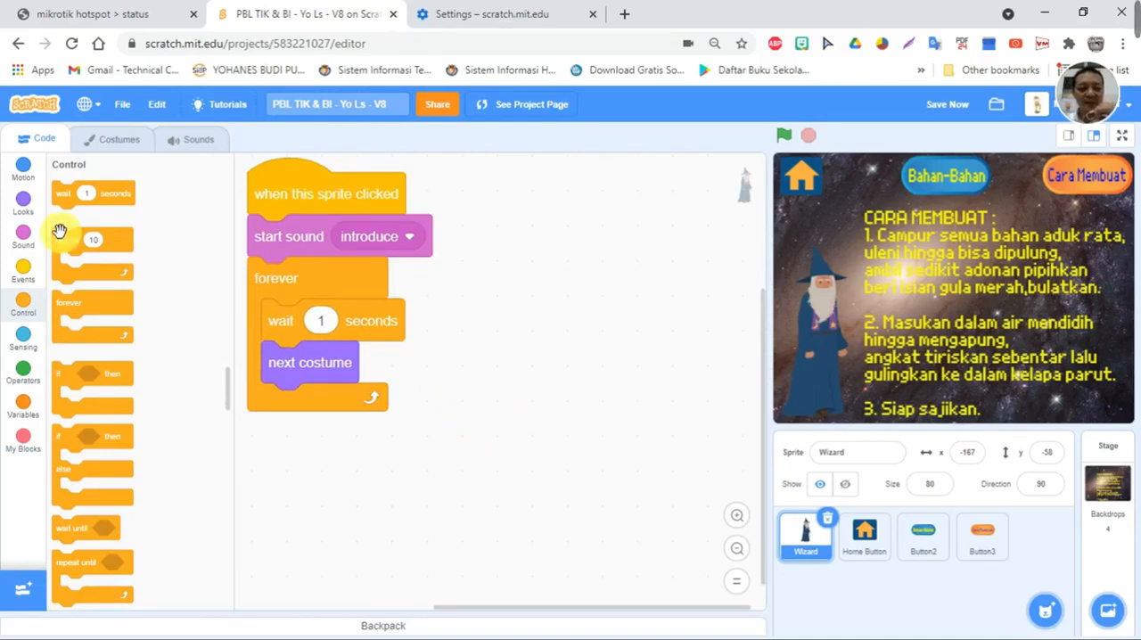
- Browse the available Scratch extensions, including Text to Speech, and return to the Wizard's code
click(21, 600)
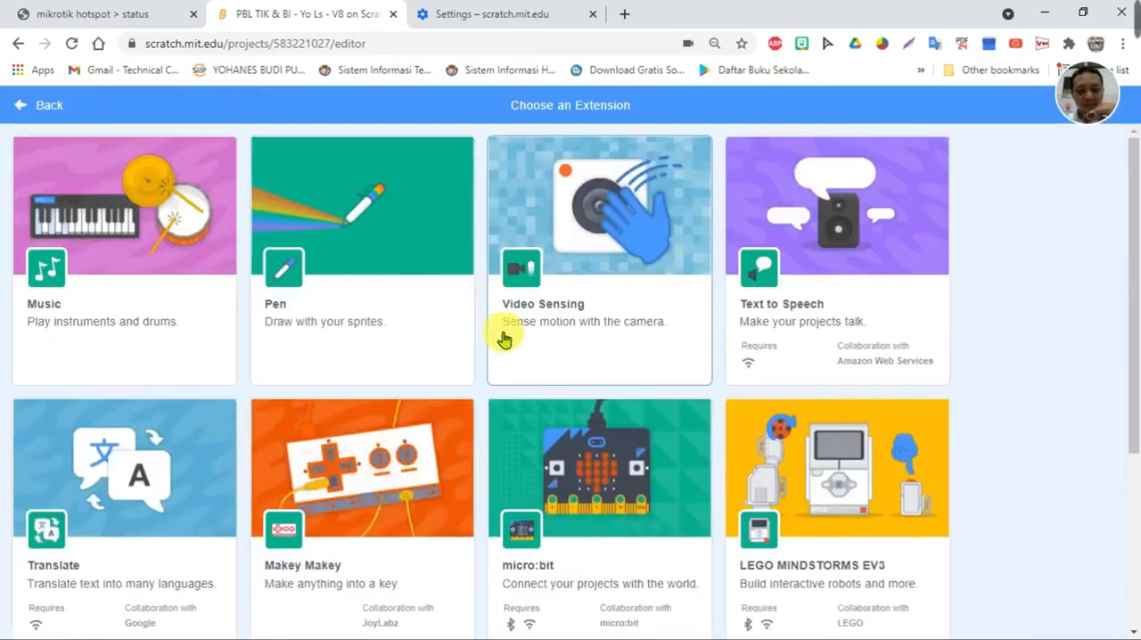
scroll(628, 411, down, 3)
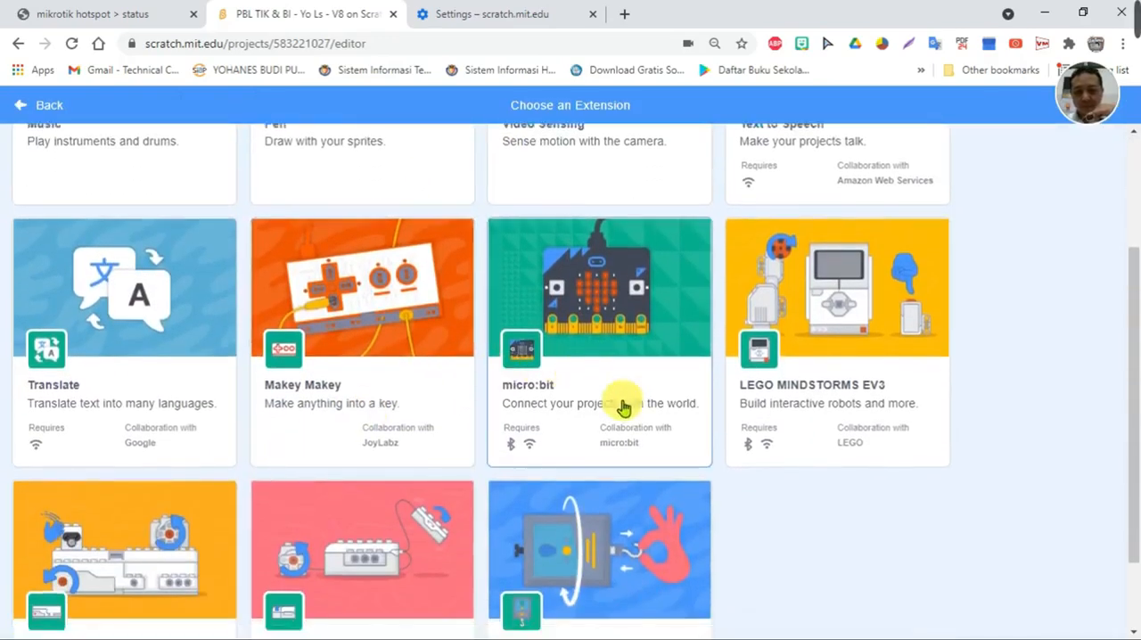
scroll(713, 383, up, 3)
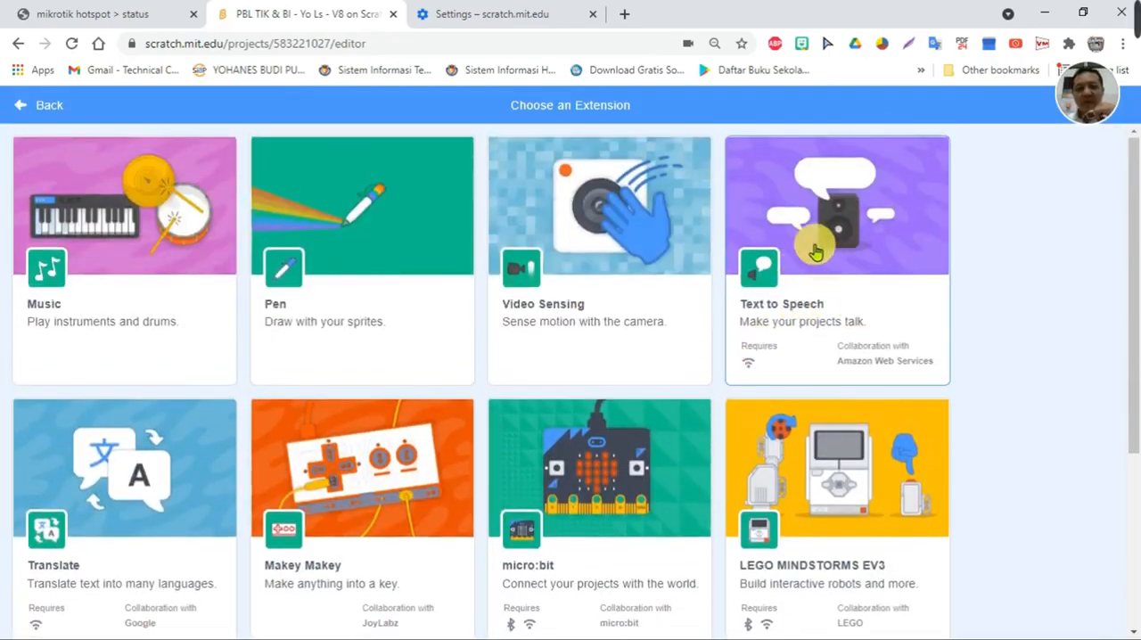
click(19, 104)
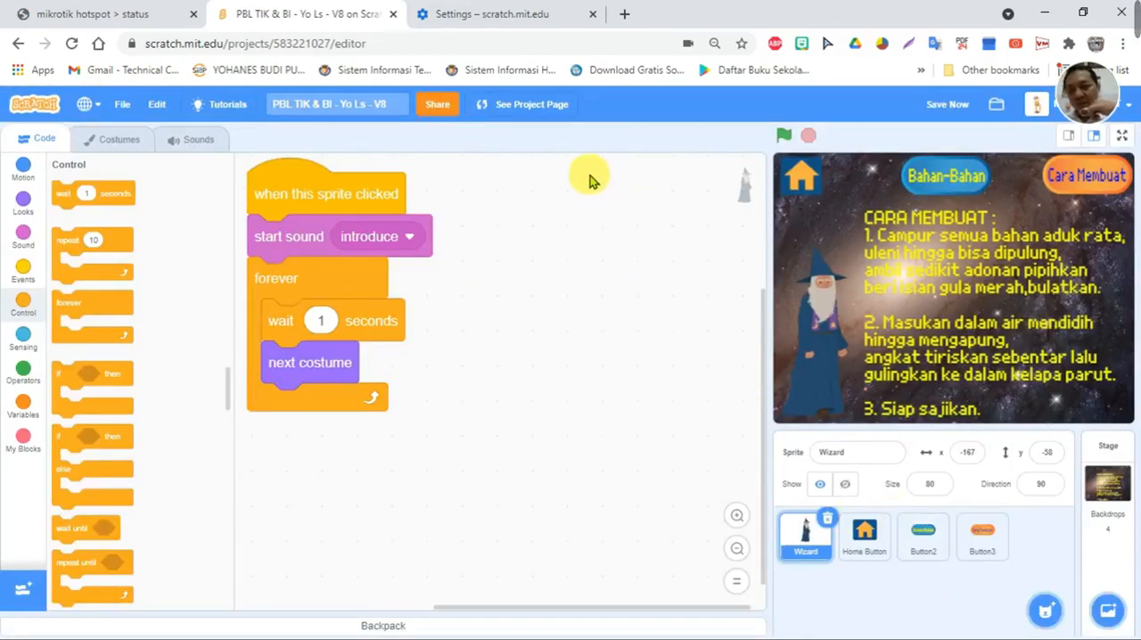
- Start a second Wizard script with a "when green flag clicked" event followed by a "show" block
click(23, 168)
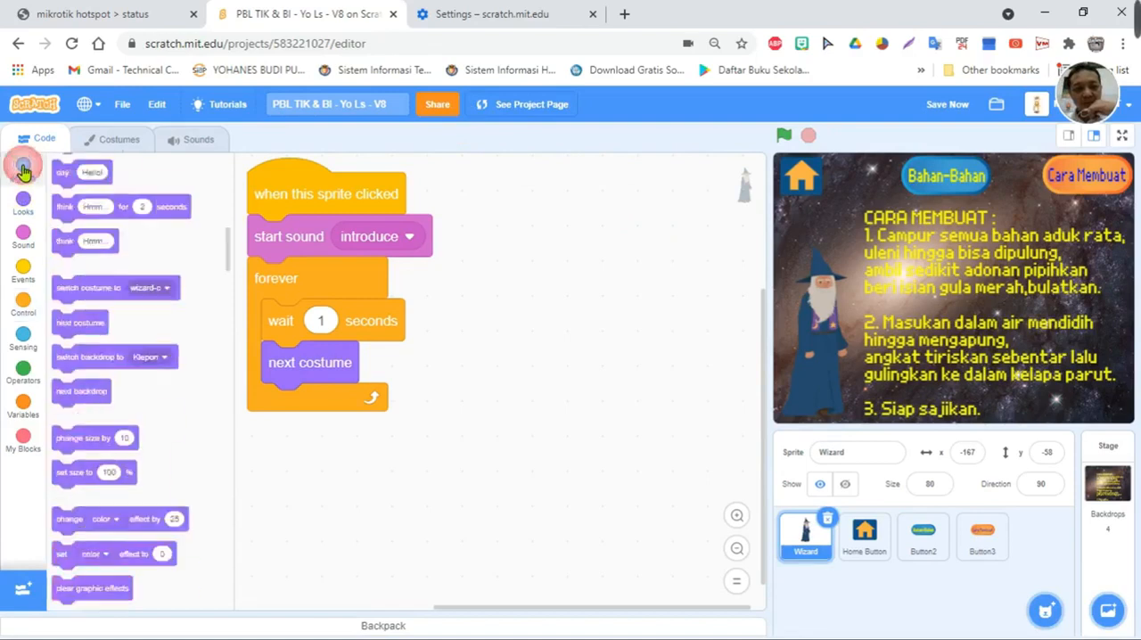
click(21, 257)
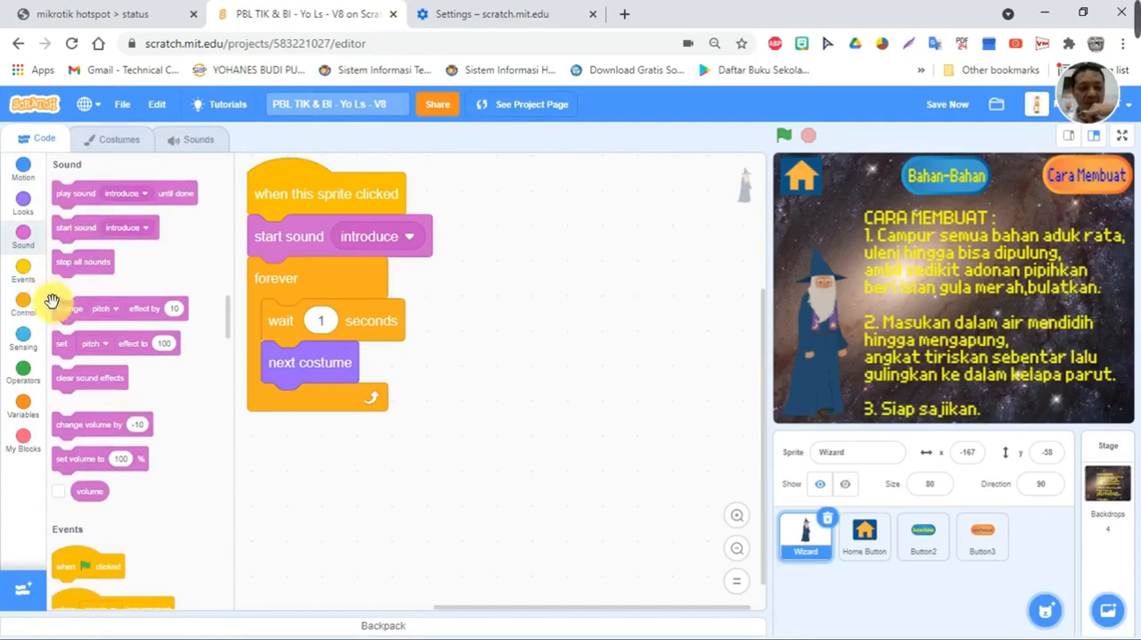
drag(77, 566, 482, 195)
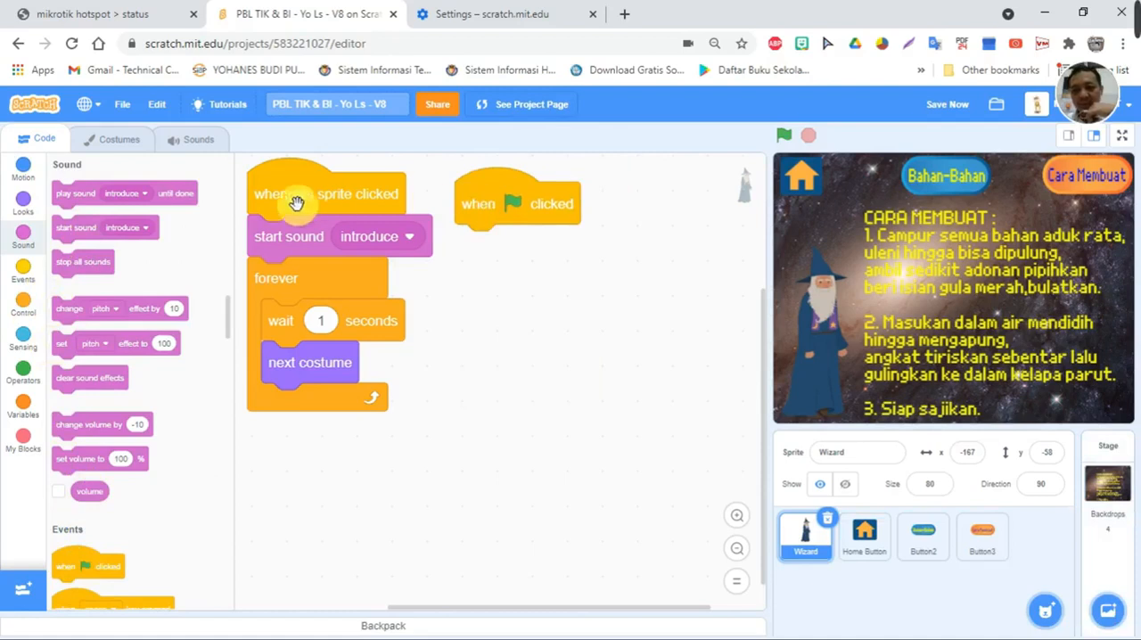
click(24, 169)
click(23, 202)
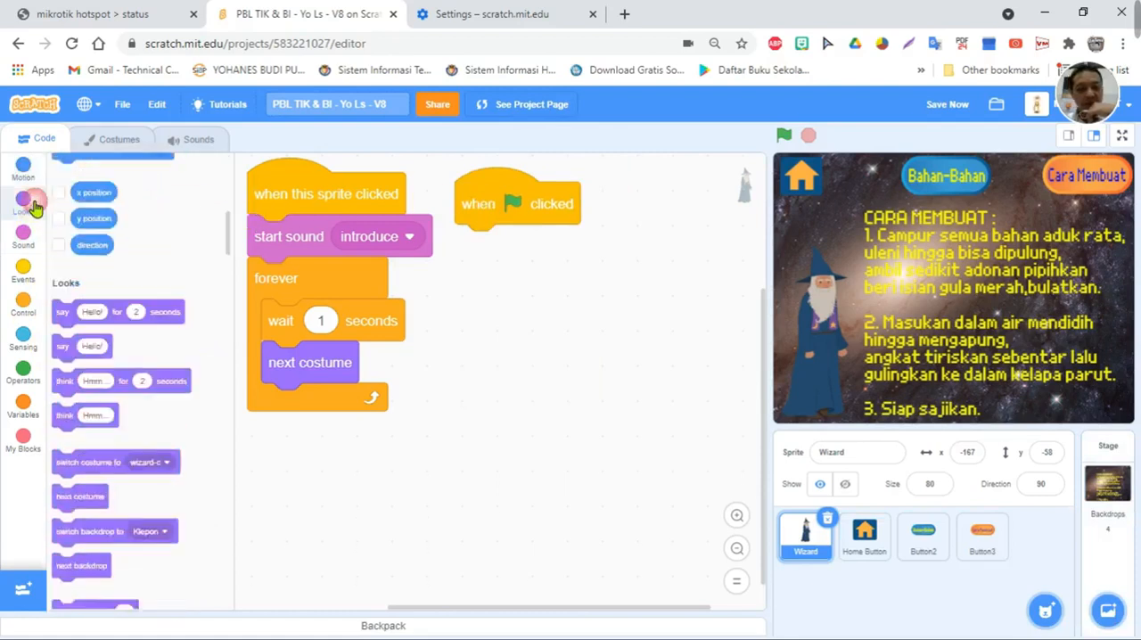
scroll(80, 379, down, 3)
drag(67, 465, 467, 256)
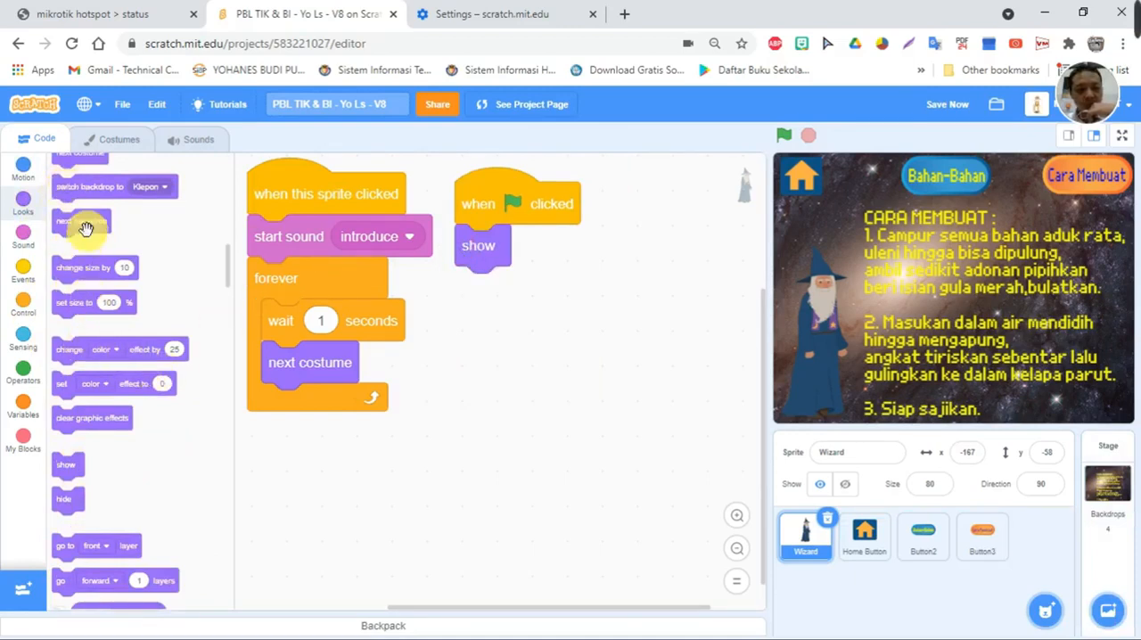
- Below the Wizard's "show" block, add "switch costume to wizard-c" and "wait 7 seconds"
scroll(83, 228, up, 1)
drag(84, 193, 440, 300)
click(618, 289)
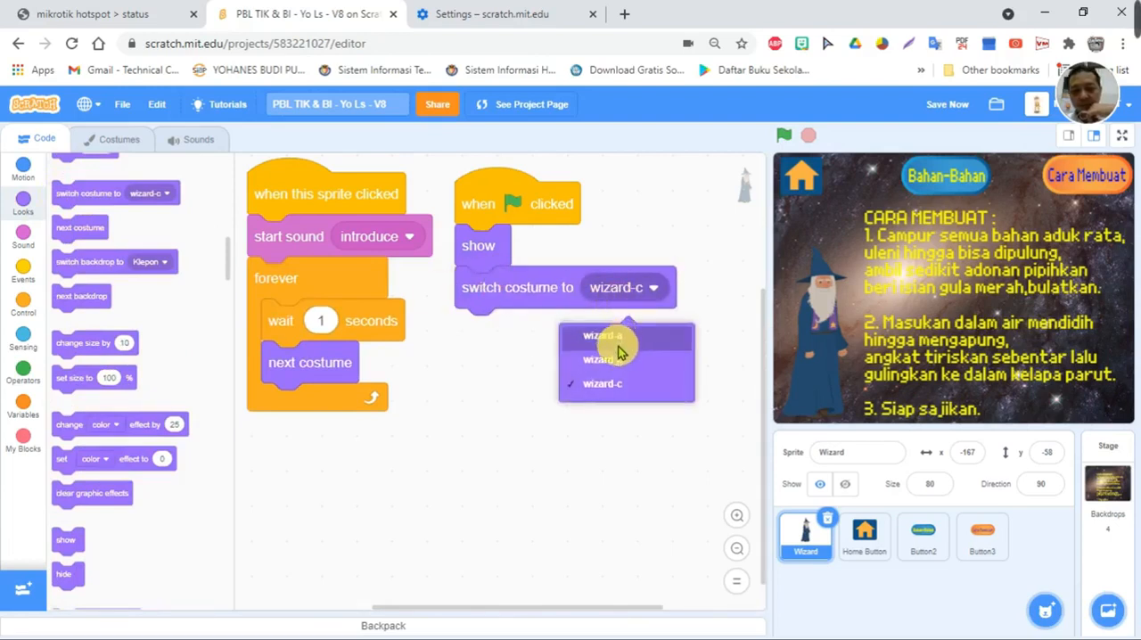
click(670, 218)
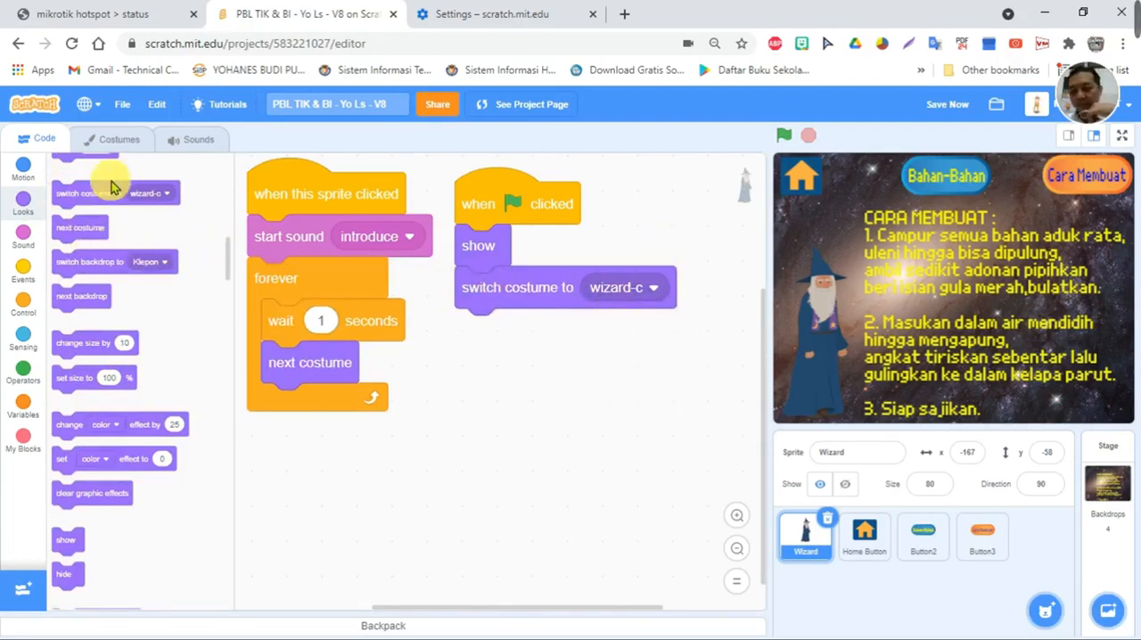
click(22, 302)
drag(66, 196, 461, 331)
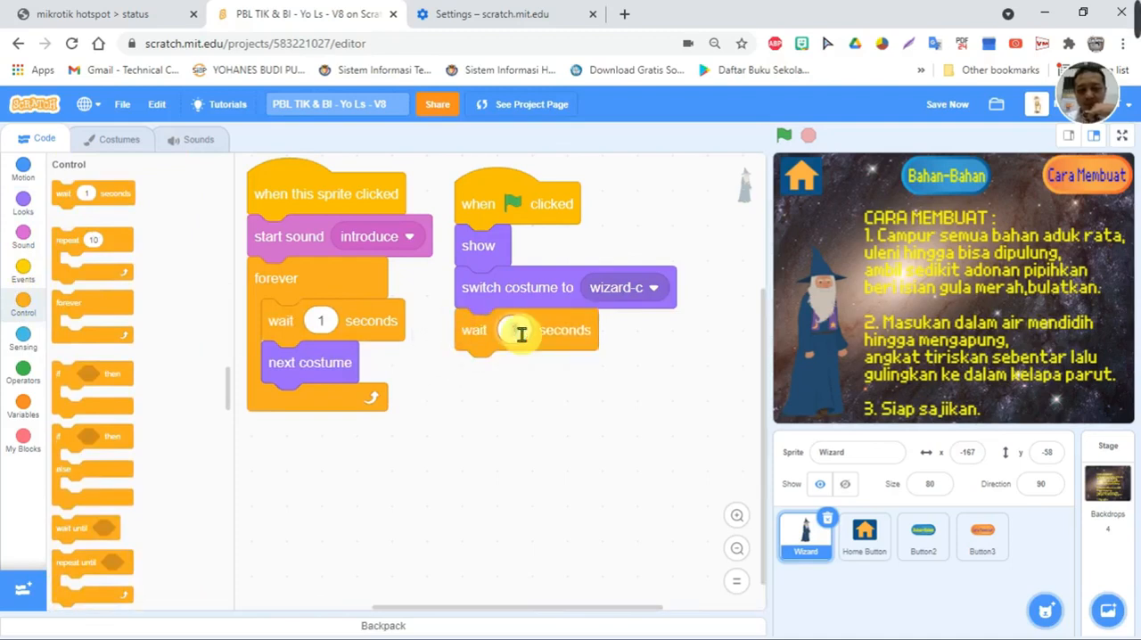
text(7)
click(499, 455)
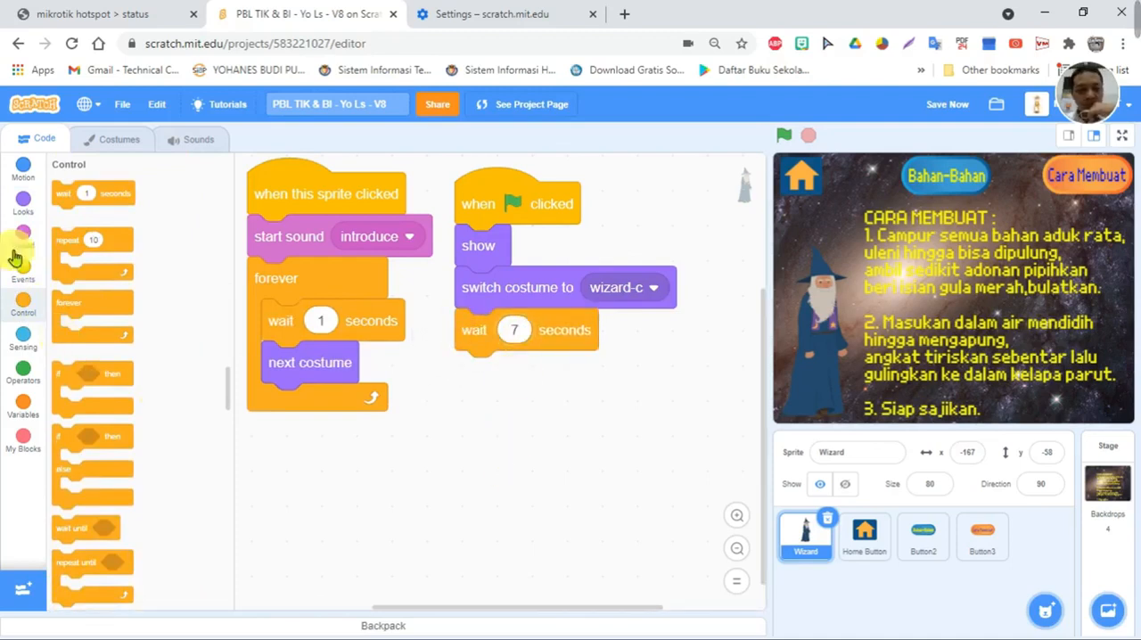
- Add "switch backdrop to Klepon" after the 7-second wait, then append a duplicate of both blocks with the backdrop set to Witch House
click(21, 202)
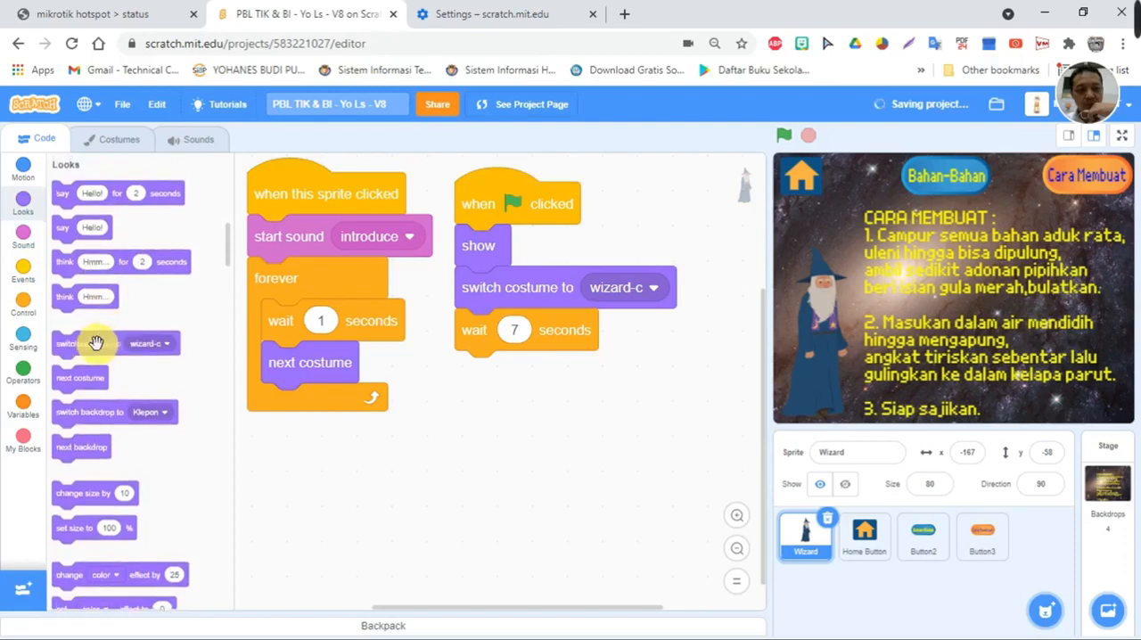
drag(178, 419, 466, 345)
right_click(467, 345)
click(486, 360)
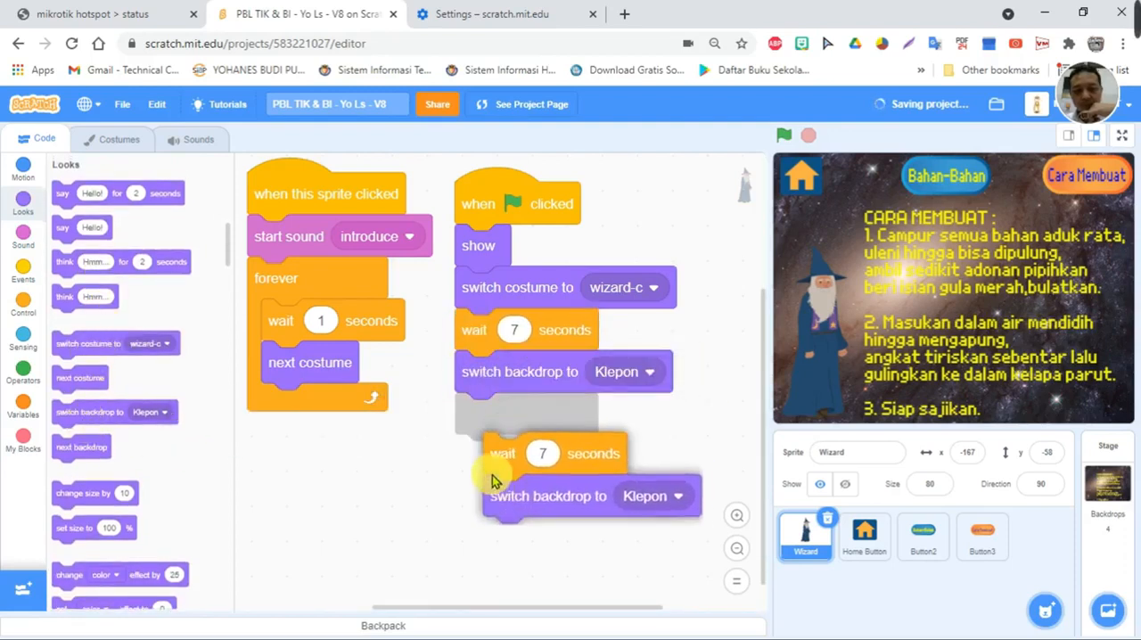
click(473, 426)
click(619, 457)
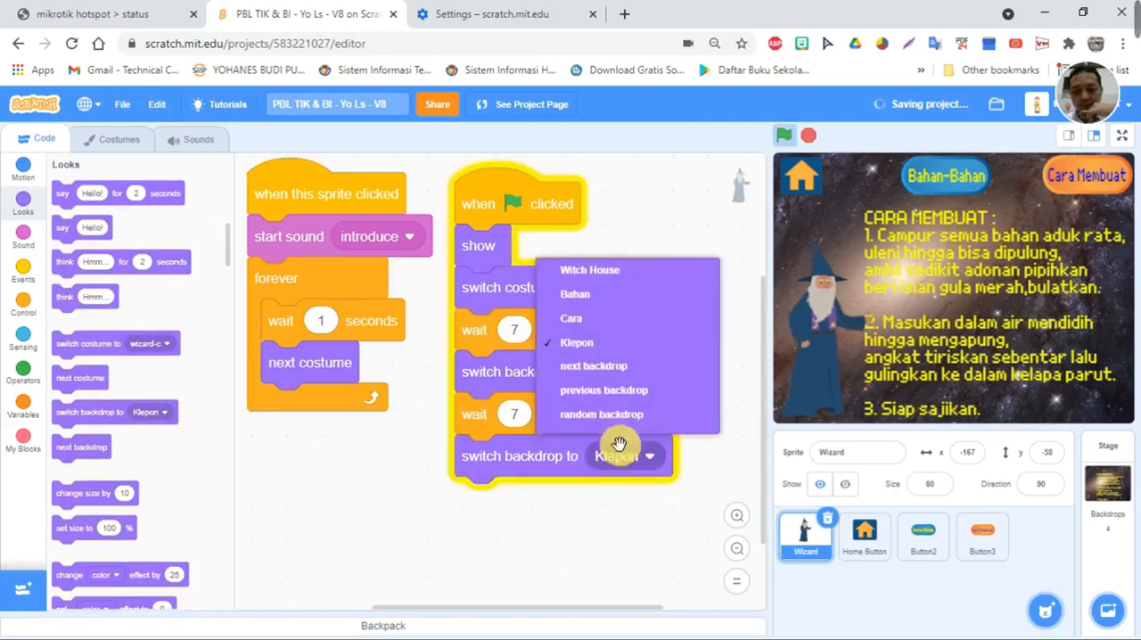
click(588, 270)
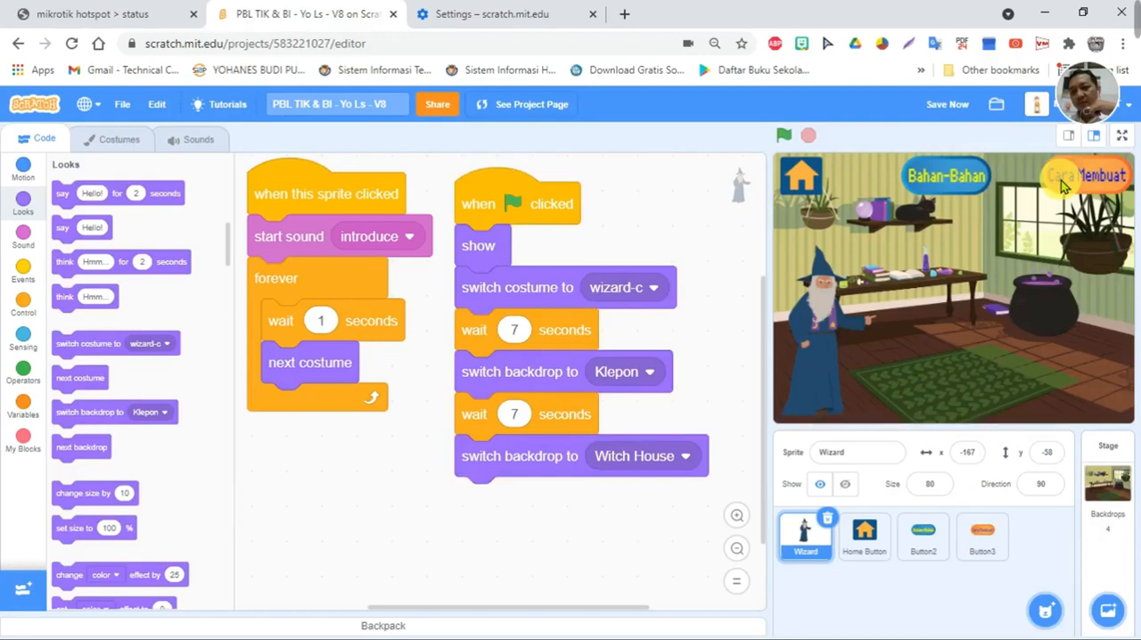
- Move the Cara Membuat button on the stage slightly inward from the edge, to x 145, y 147
drag(1061, 182, 1039, 178)
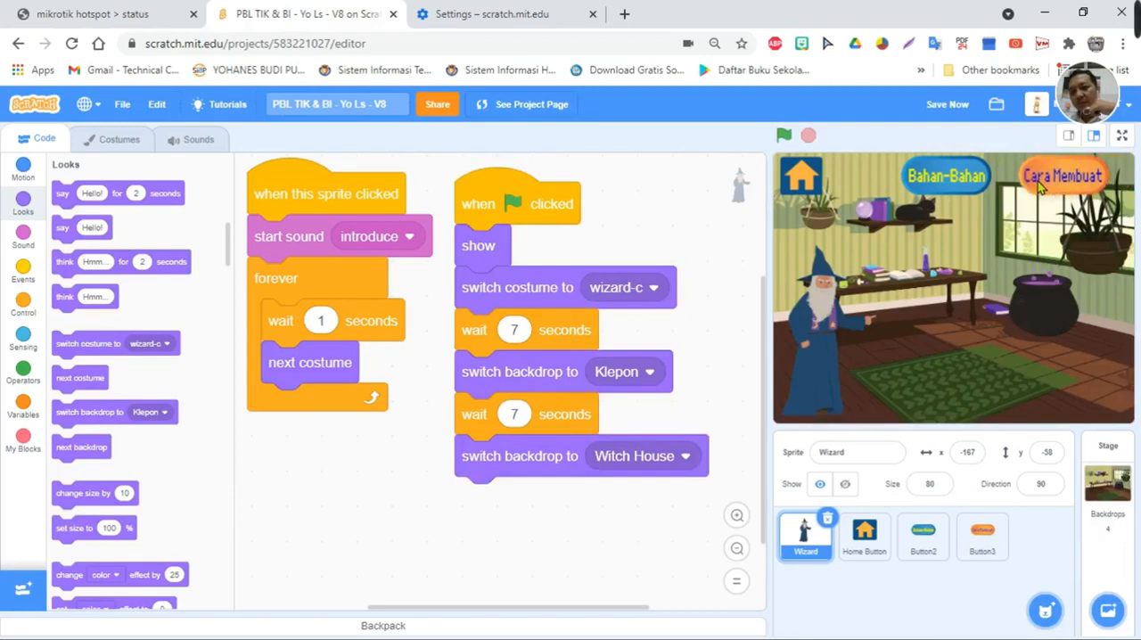
click(1039, 183)
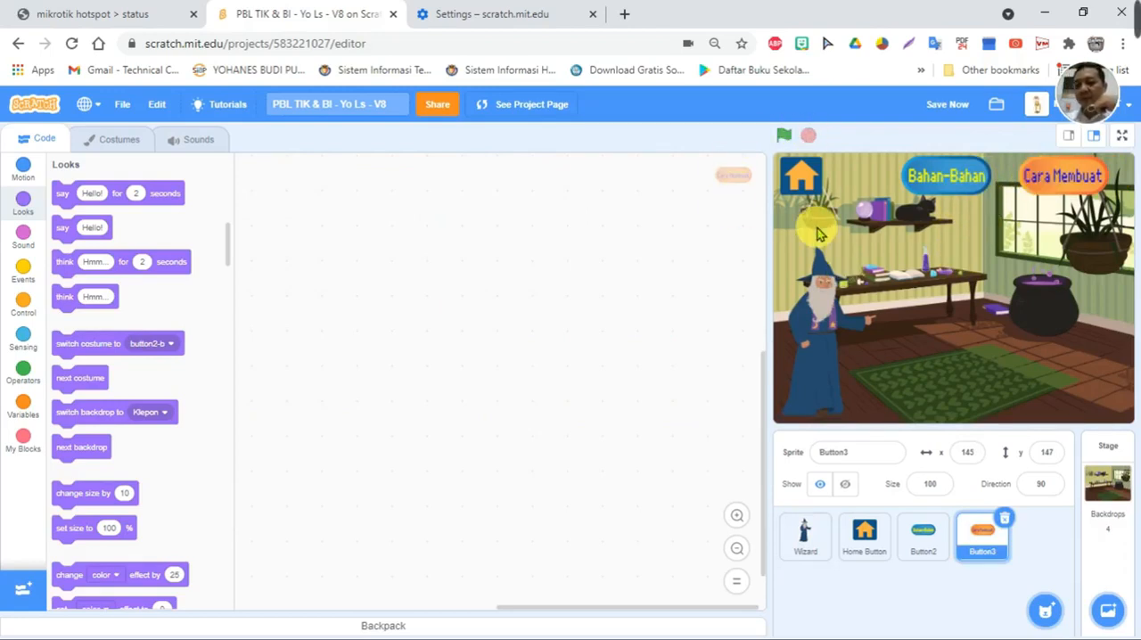
- Give the Home Button sprite a script with a "when green flag clicked" event and a "show" block
click(865, 535)
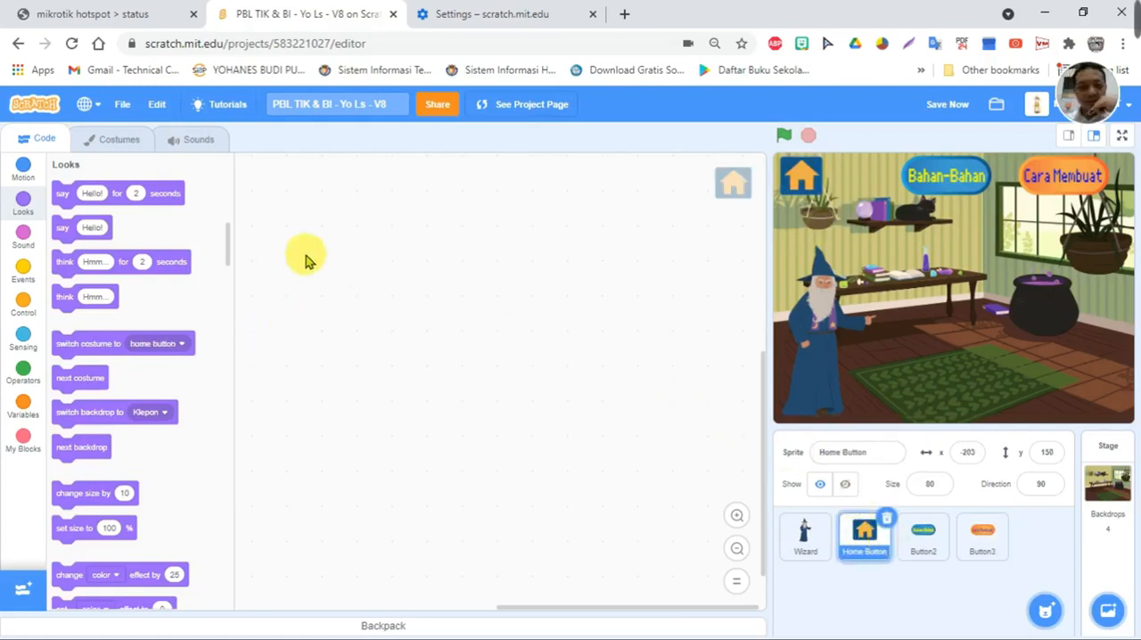
click(24, 268)
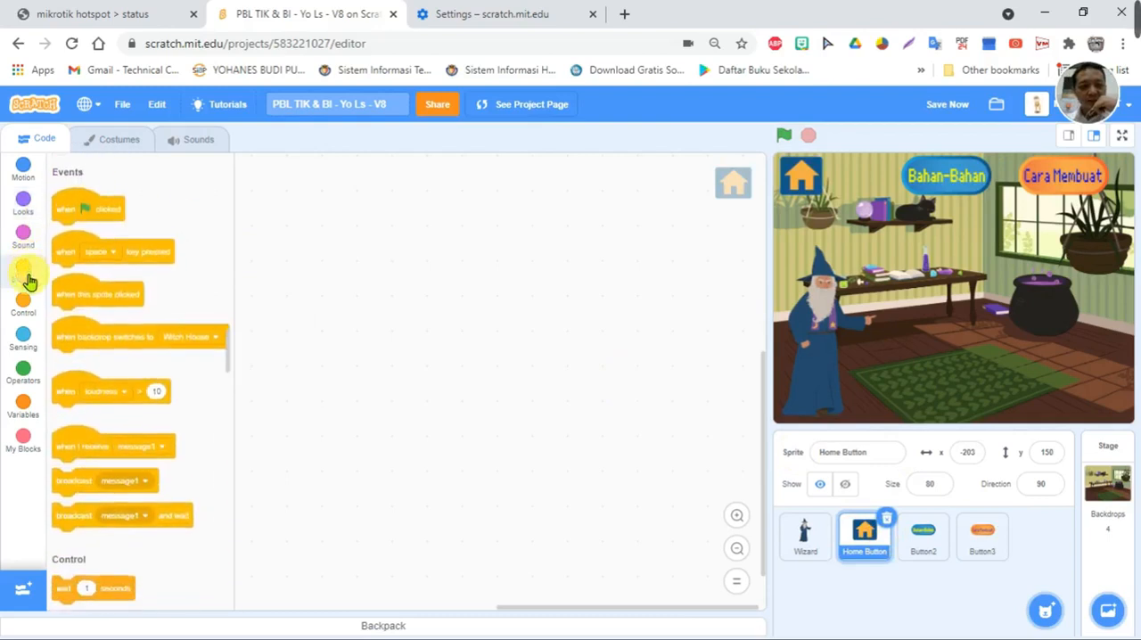
drag(73, 200, 273, 198)
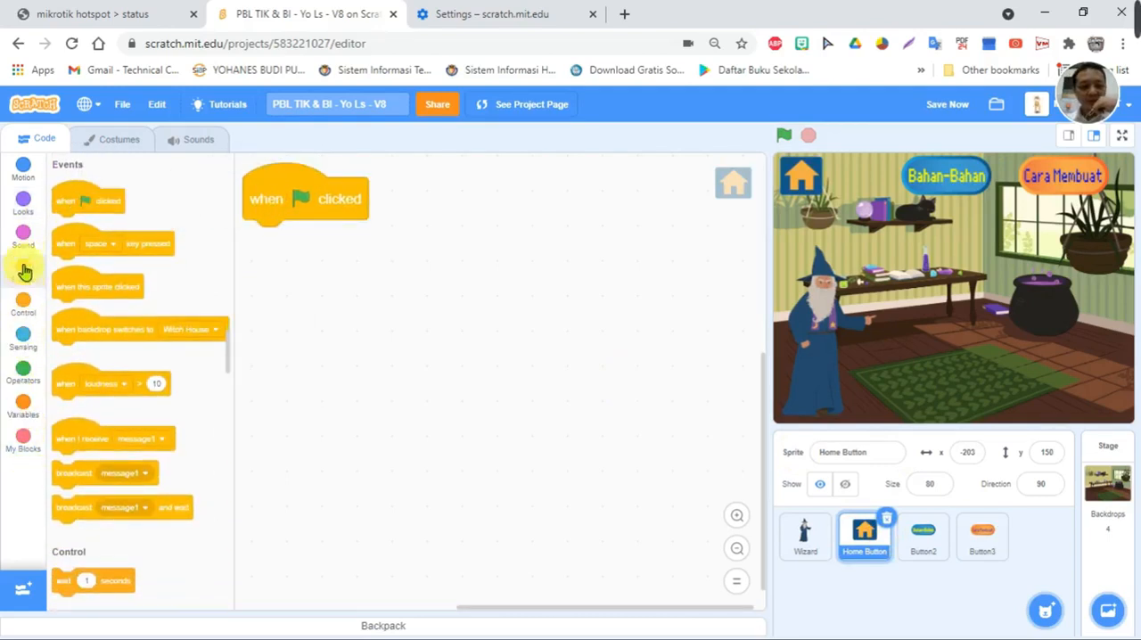
click(24, 202)
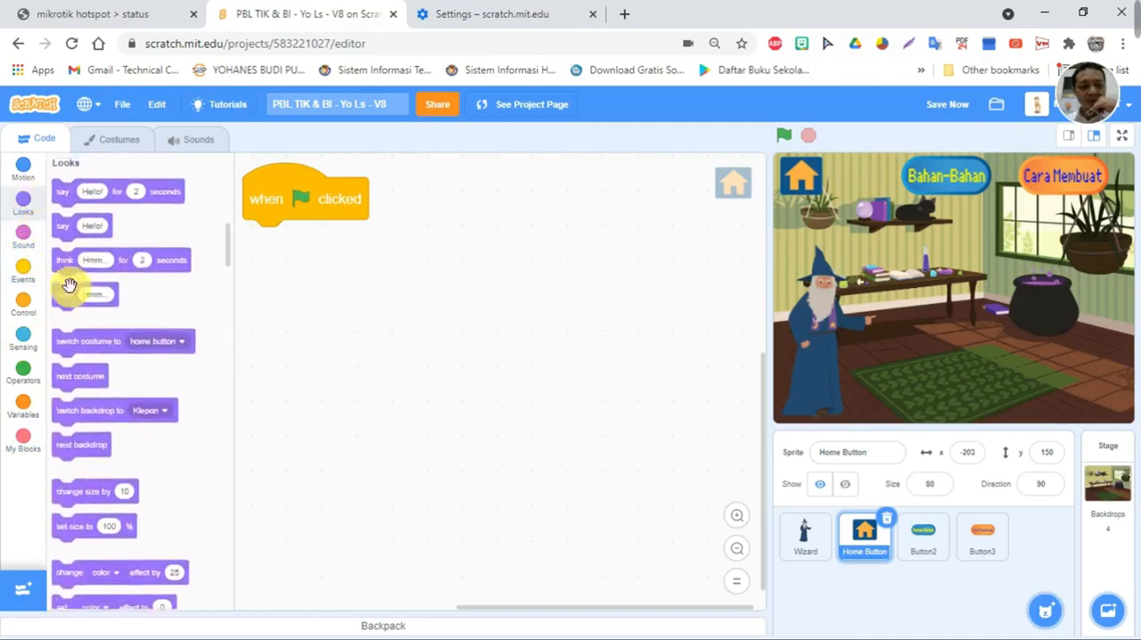
scroll(79, 392, down, 3)
scroll(79, 392, down, 2)
drag(65, 392, 267, 240)
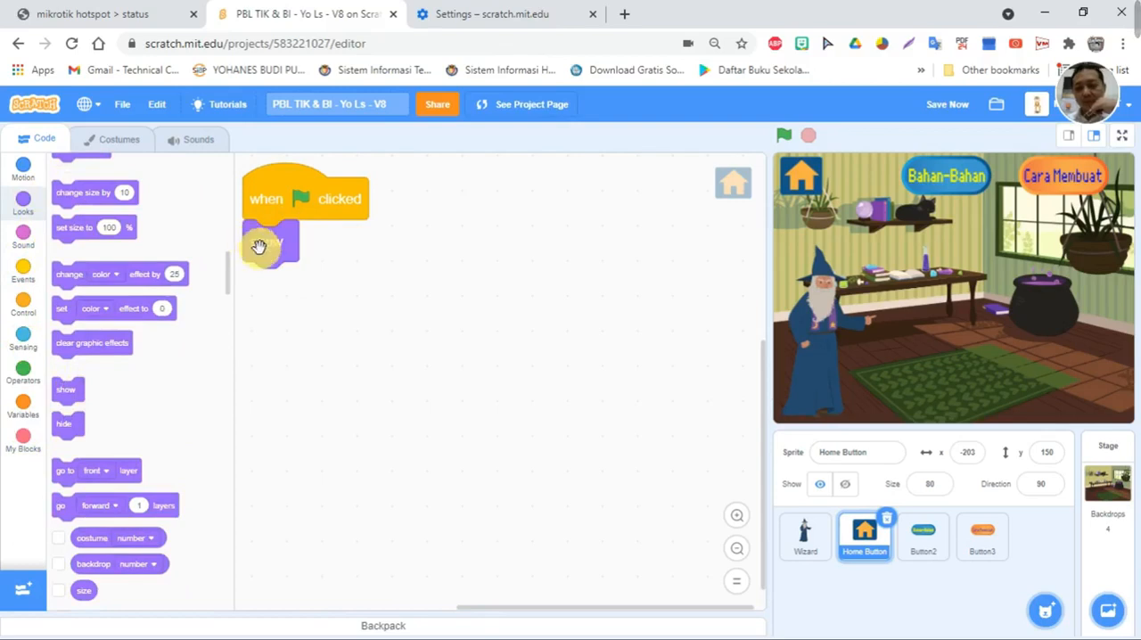
- Create a second Home Button script with "when this sprite clicked" followed by "switch backdrop to Witch House"
click(20, 278)
drag(65, 286, 409, 192)
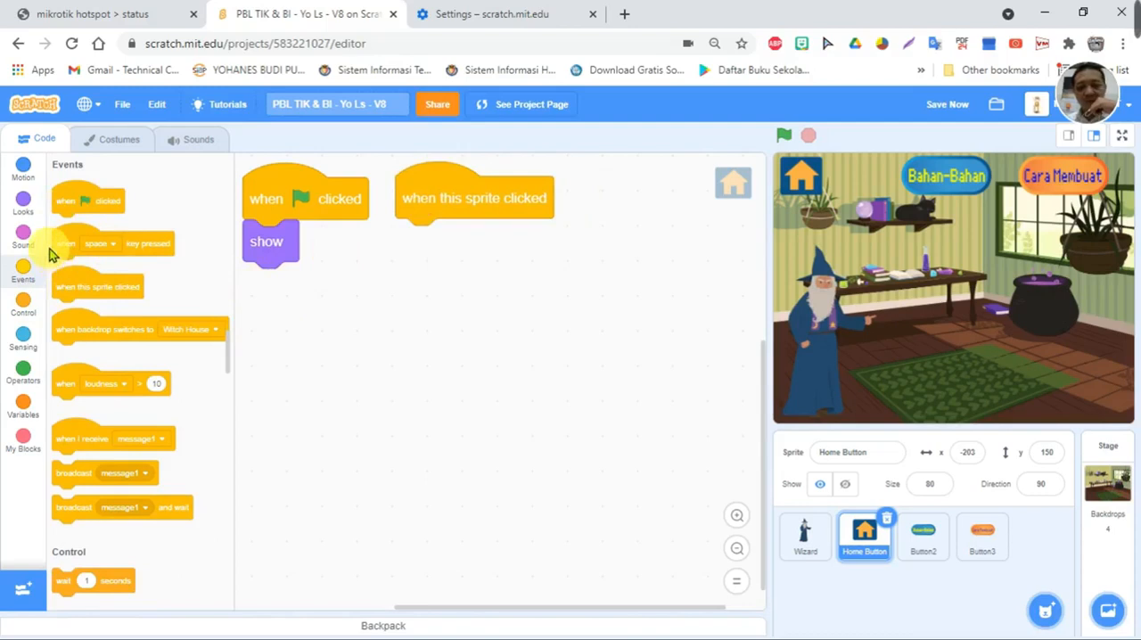
click(23, 200)
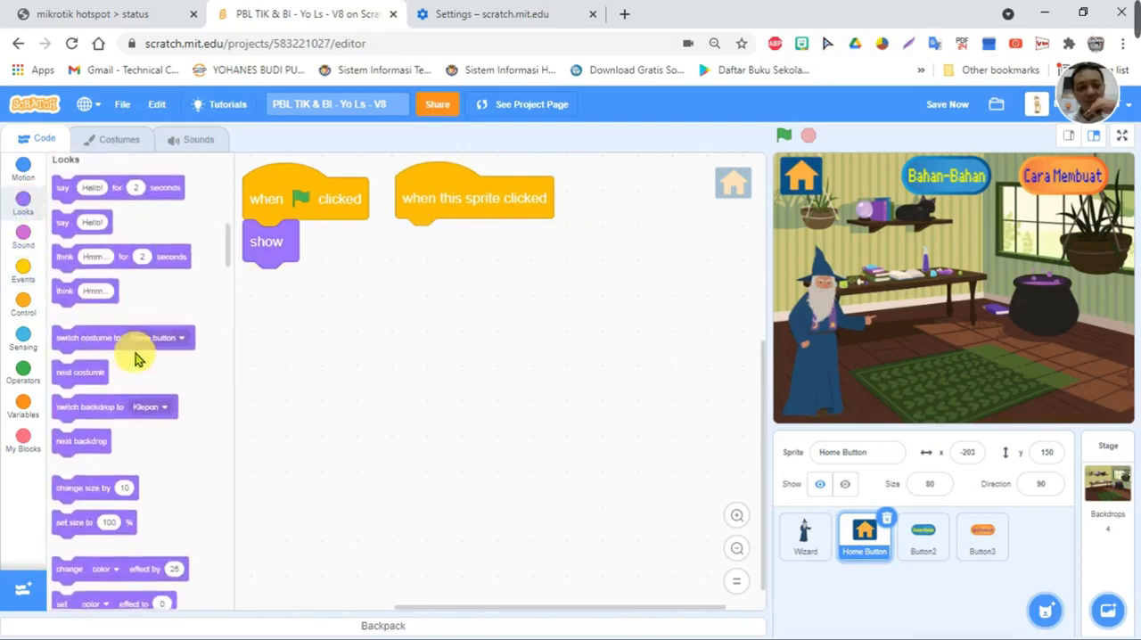
mouse_move(111, 346)
mouse_down()
mouse_move(201, 309)
mouse_move(110, 324)
mouse_up()
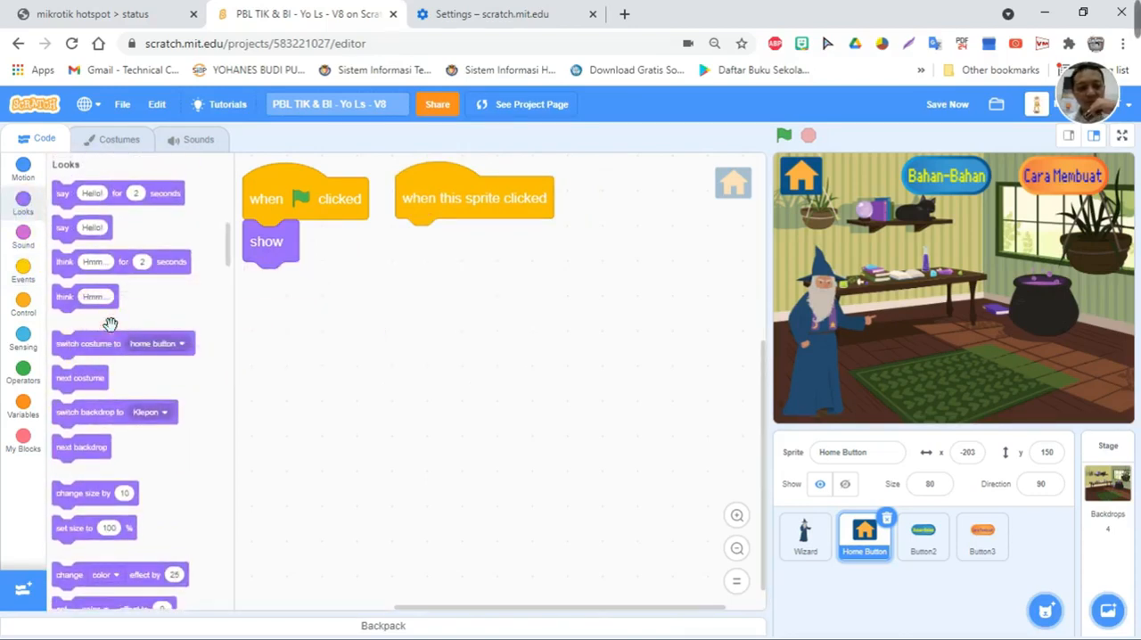
drag(80, 416, 429, 231)
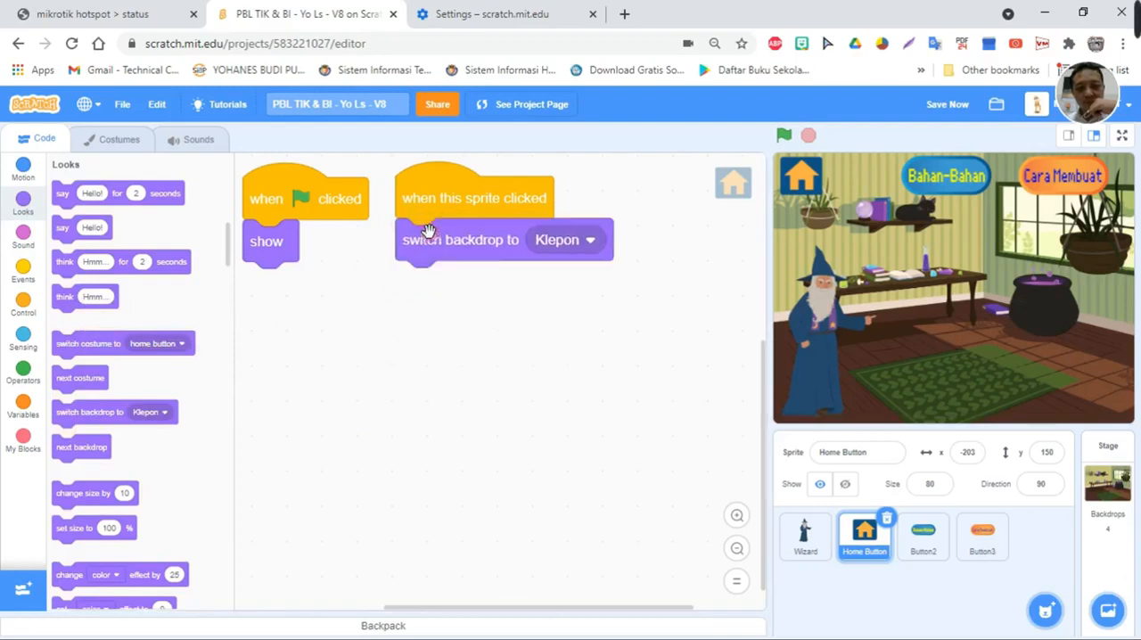
click(566, 249)
click(552, 292)
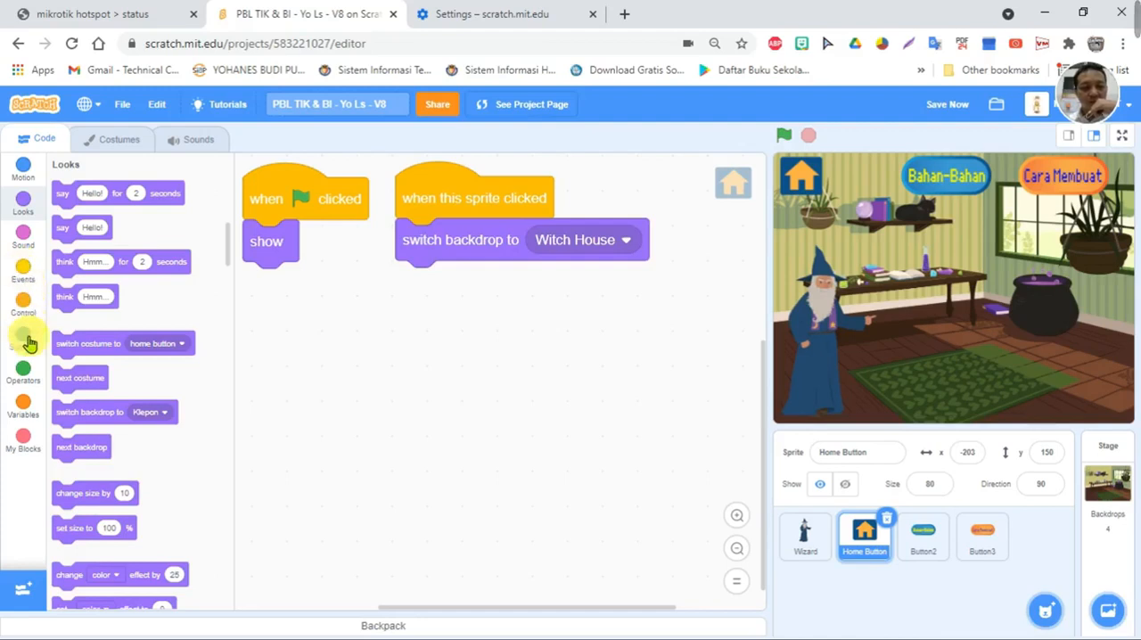
- Append a broadcast block with a new message named "home" to the Home Button's "when this sprite clicked" script
click(24, 301)
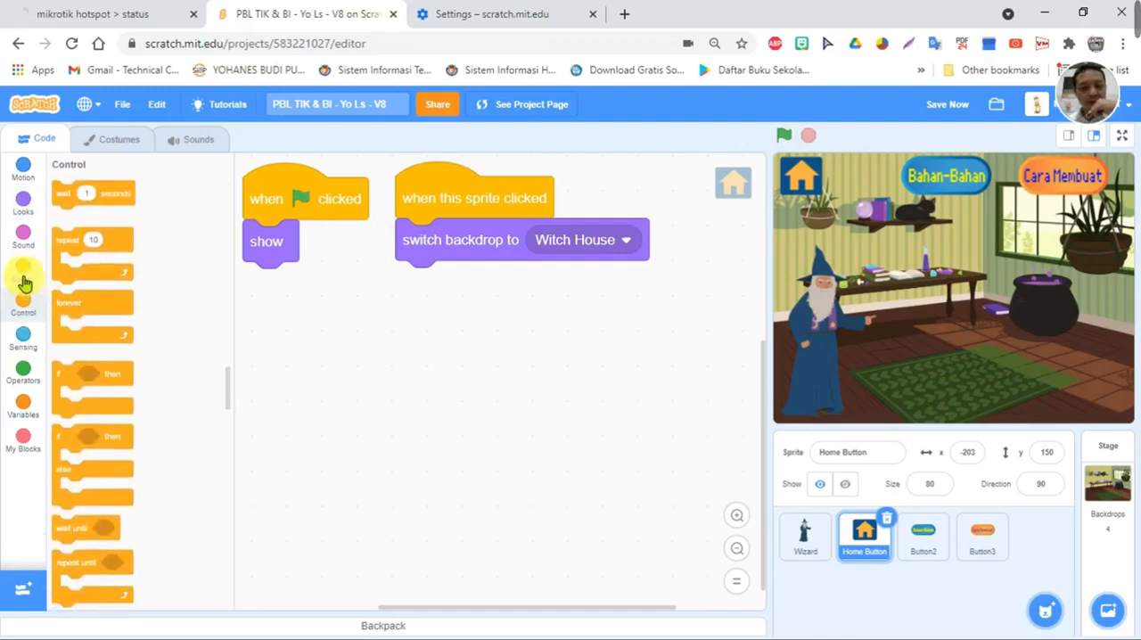
scroll(90, 421, down, 3)
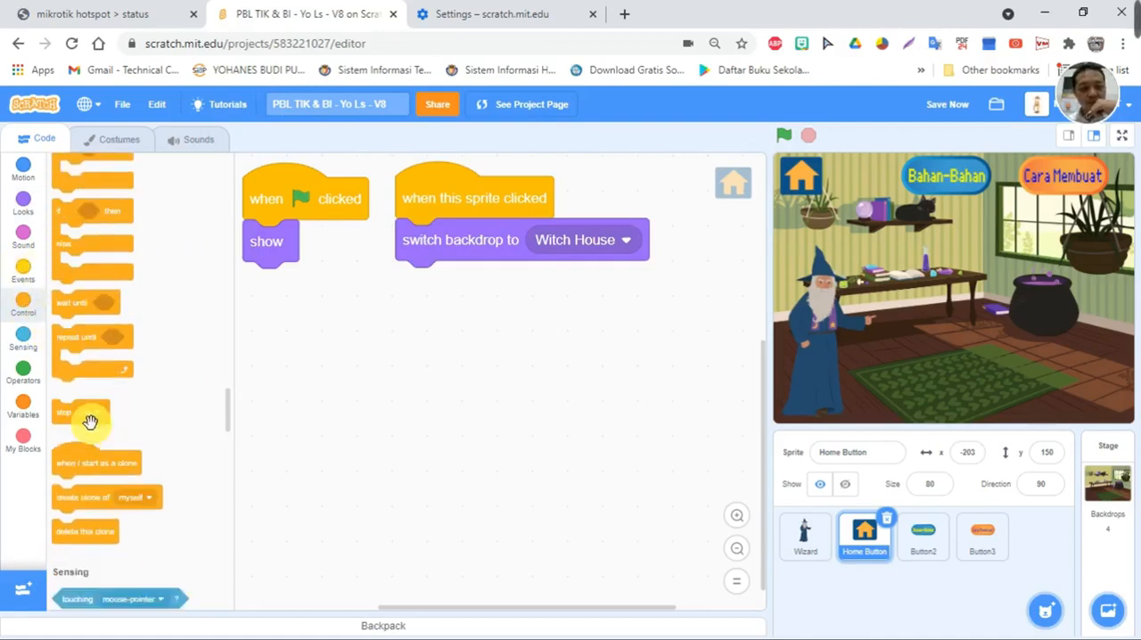
click(22, 272)
scroll(94, 464, down, 1)
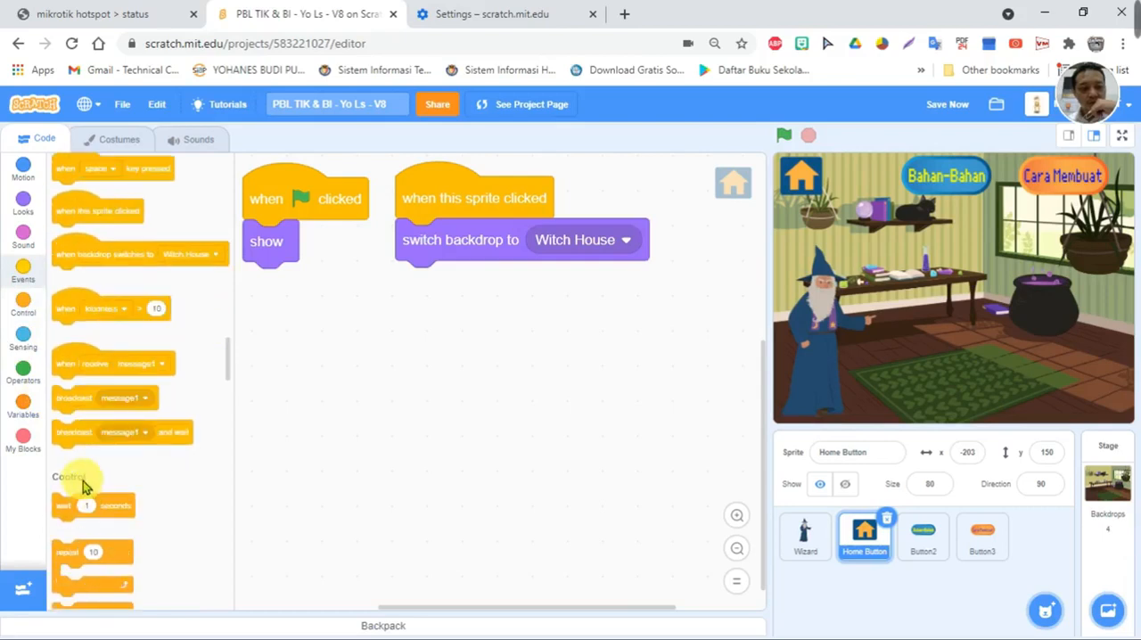
drag(287, 375, 424, 292)
click(528, 283)
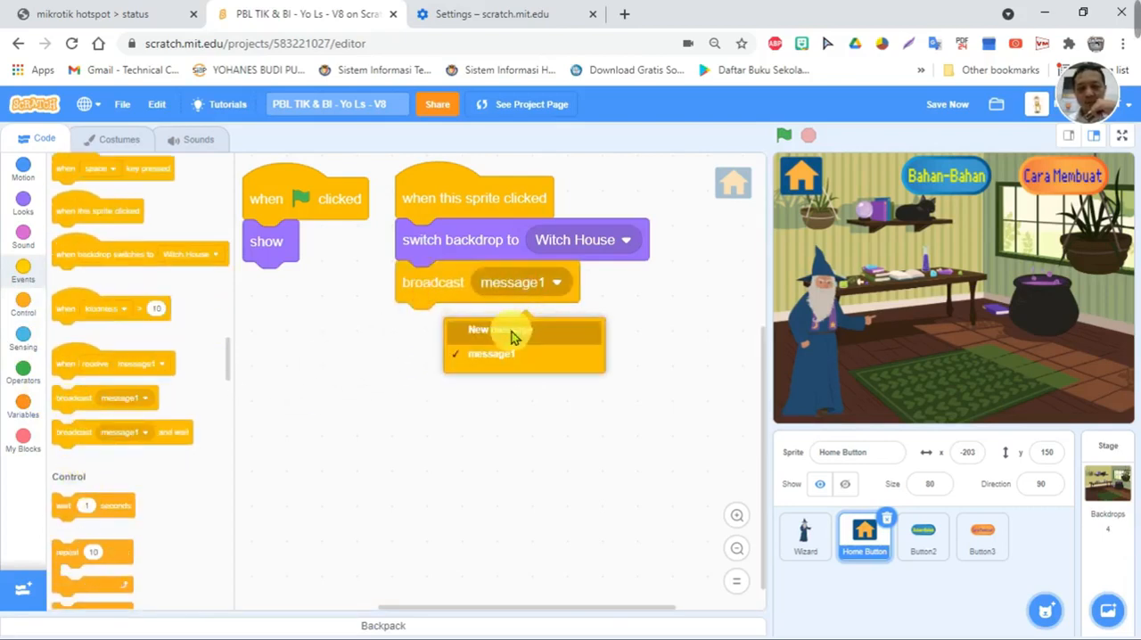
click(507, 332)
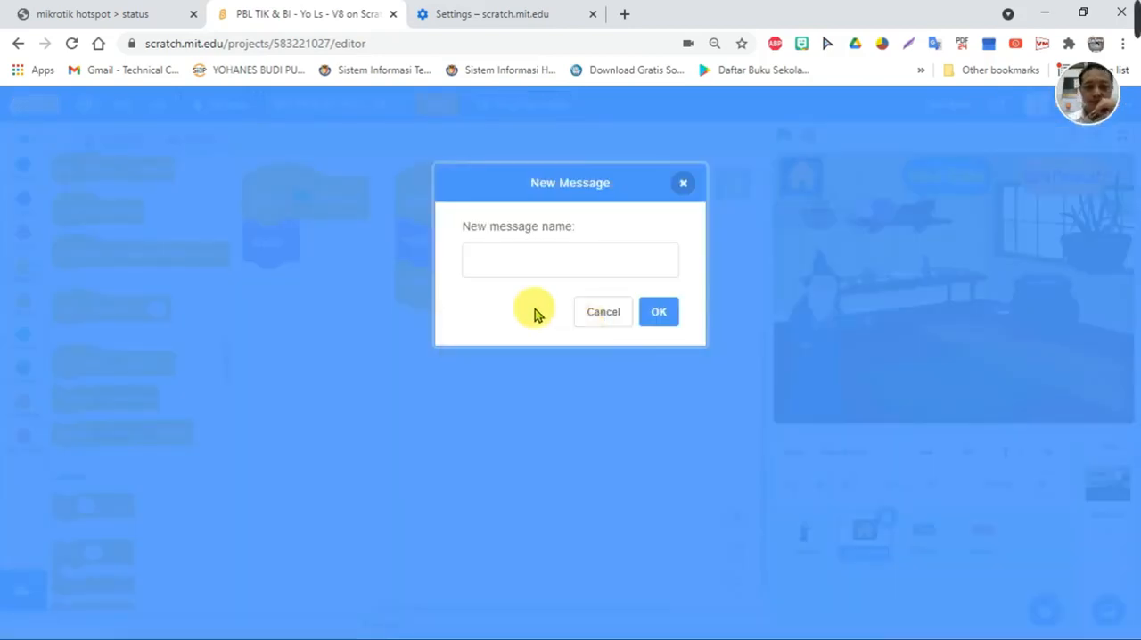
click(529, 266)
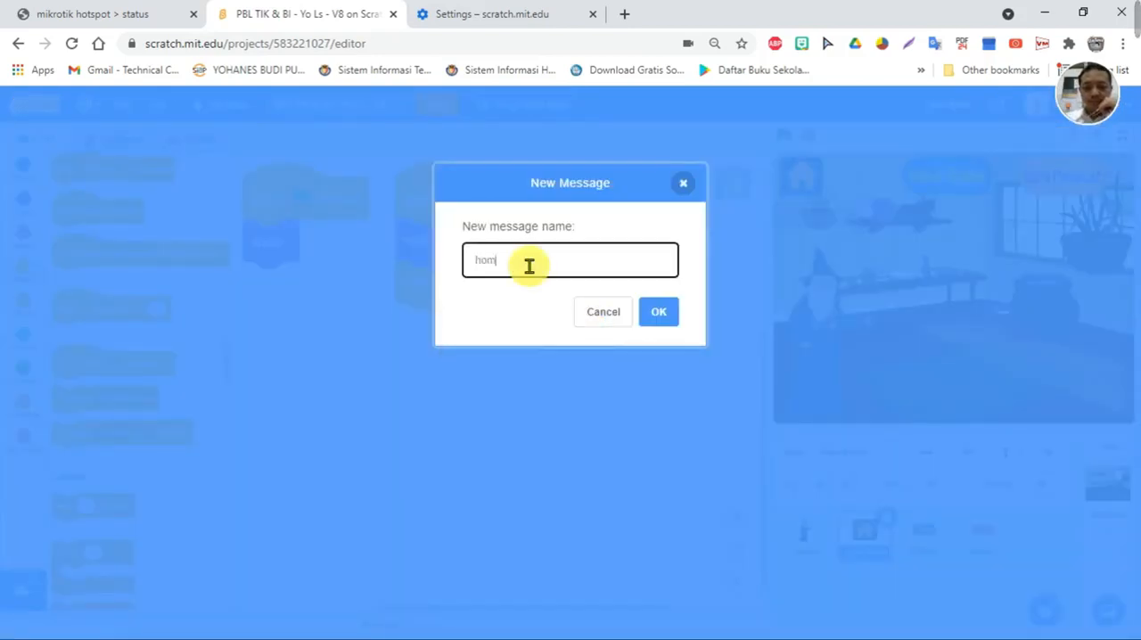
click(657, 311)
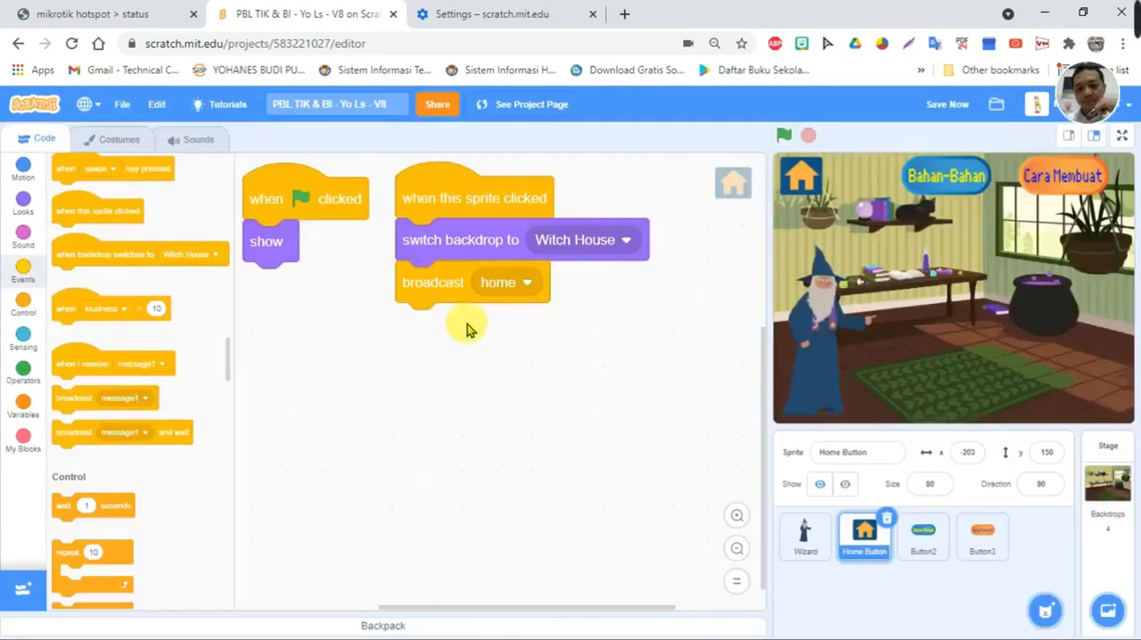
- Append a "show" block and a "stop all sounds" block below the "broadcast home" block
click(27, 207)
scroll(80, 446, down, 5)
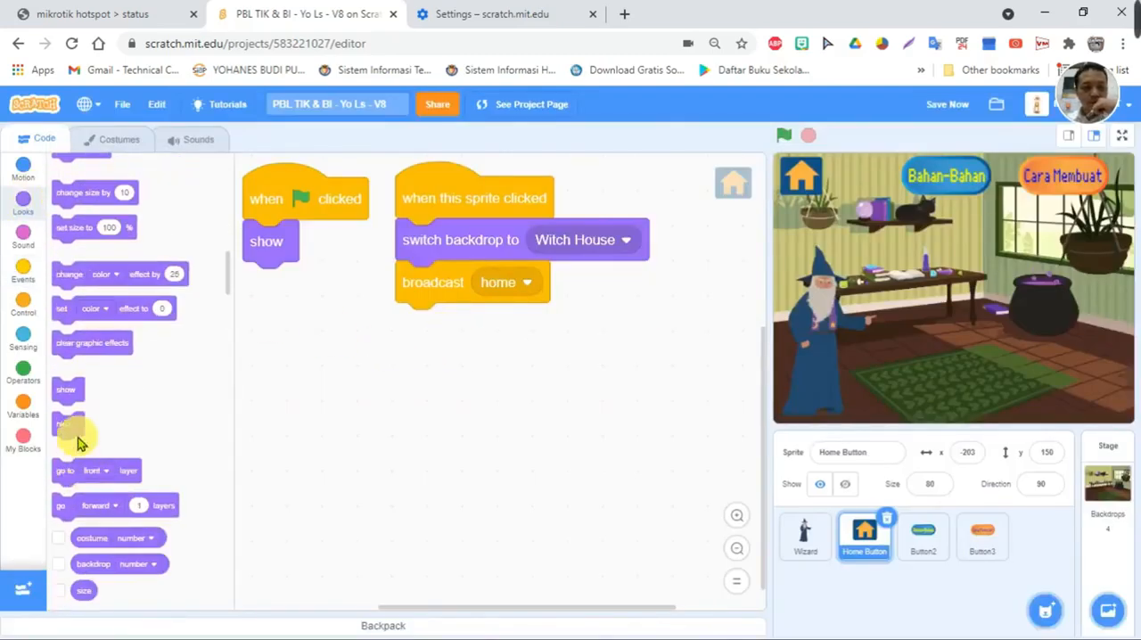
drag(72, 402, 432, 319)
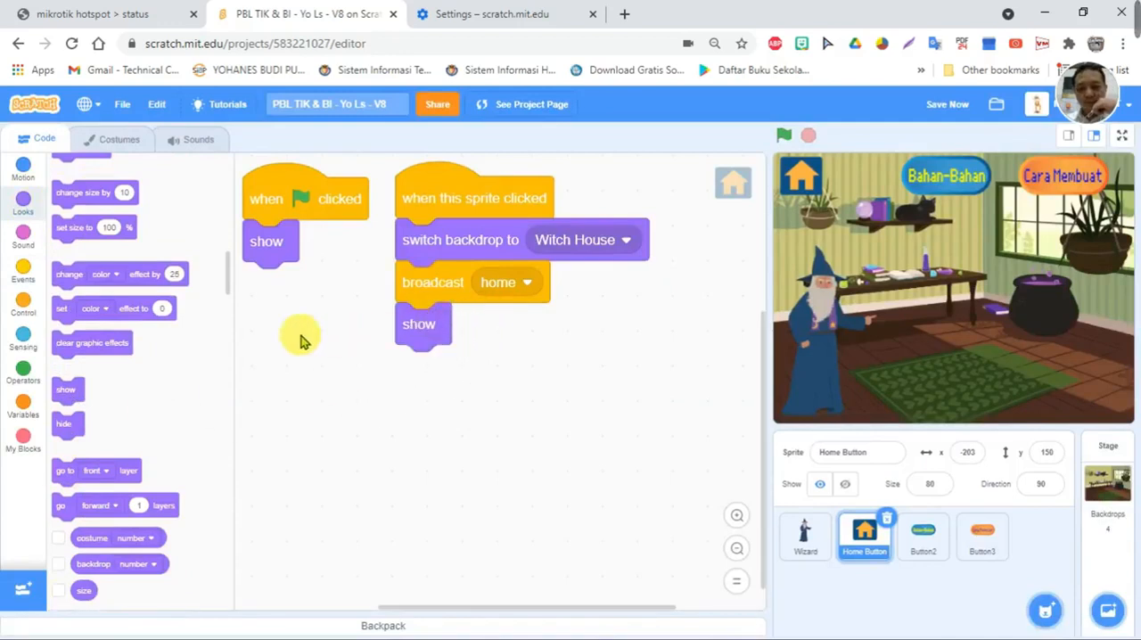
click(20, 237)
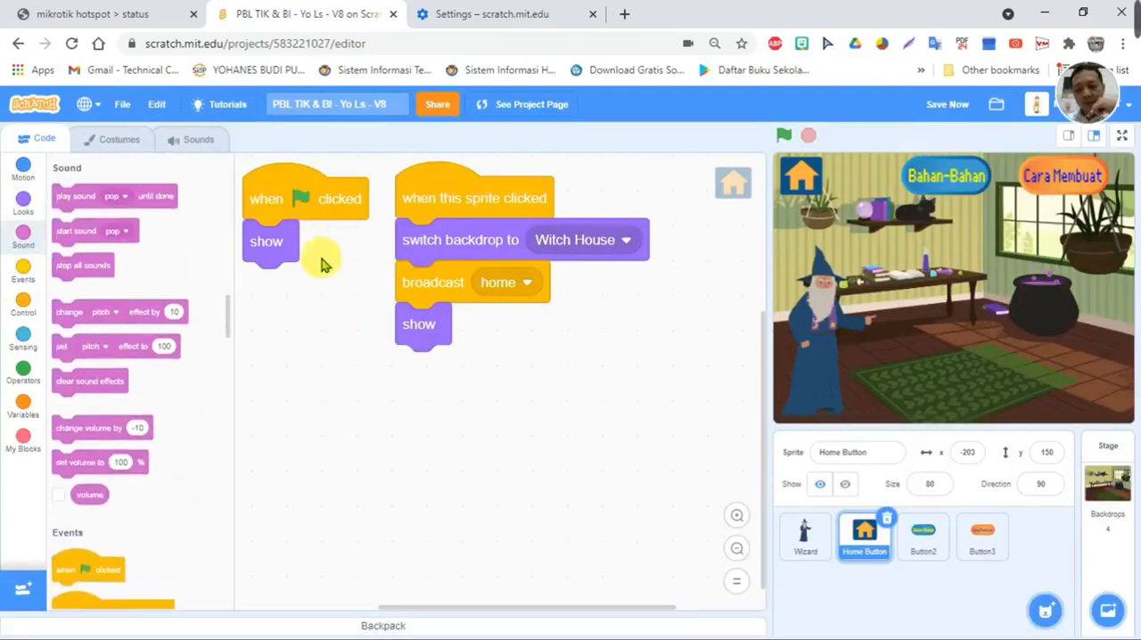
drag(68, 265, 425, 365)
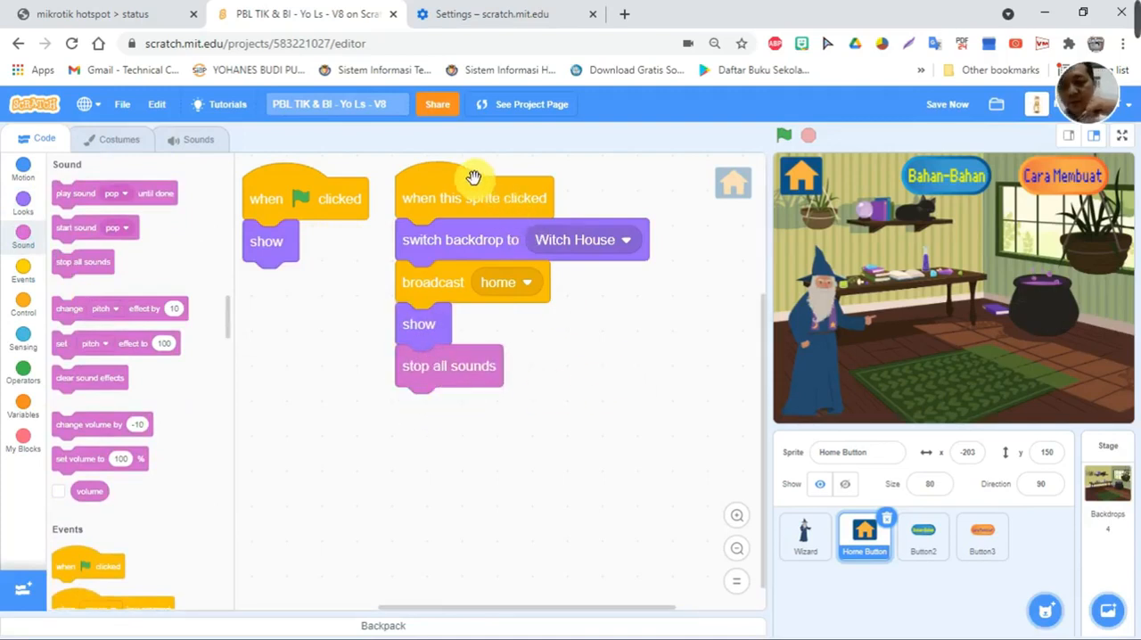
- Build a separate "when green flag clicked" script with a forever loop containing "start sound pop" and "wait 6 seconds"
click(16, 271)
drag(101, 200, 581, 354)
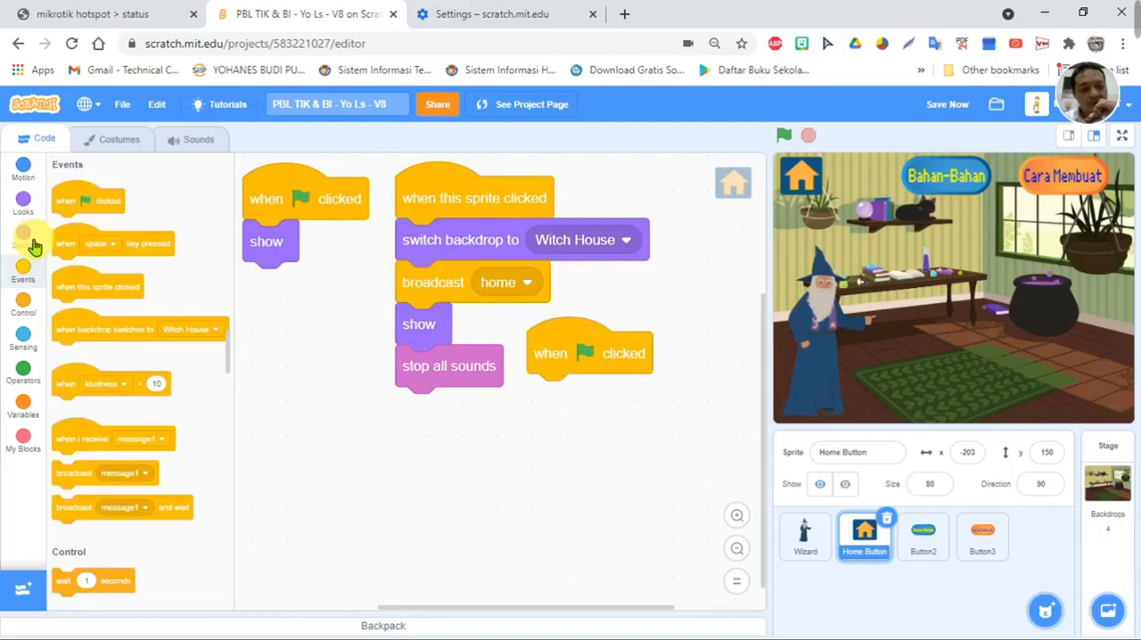
click(23, 304)
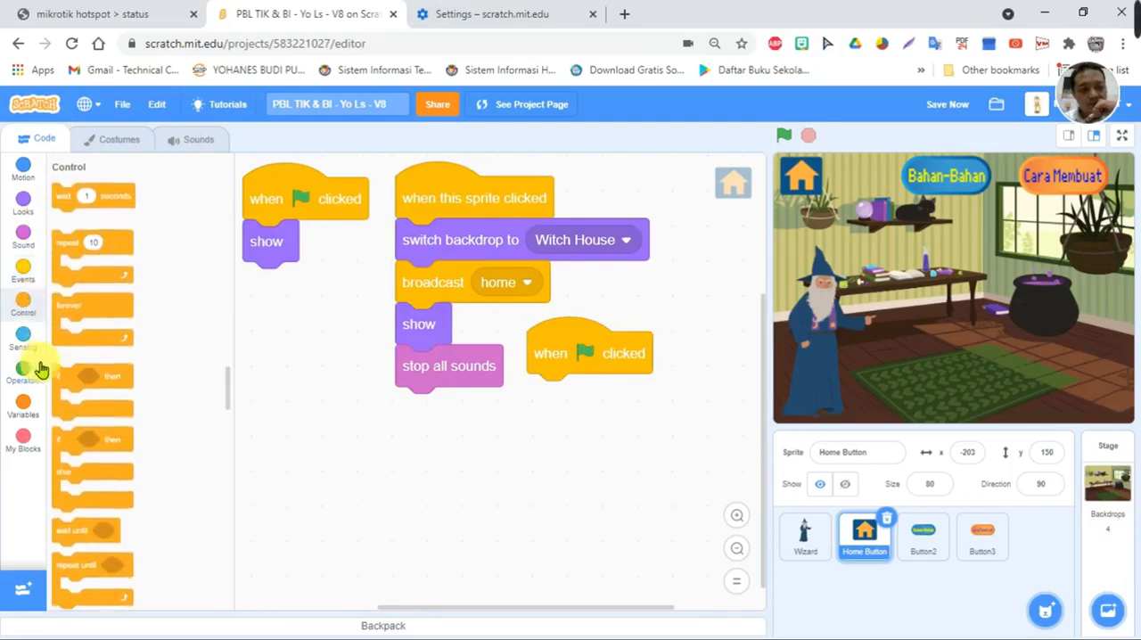
drag(74, 309, 550, 391)
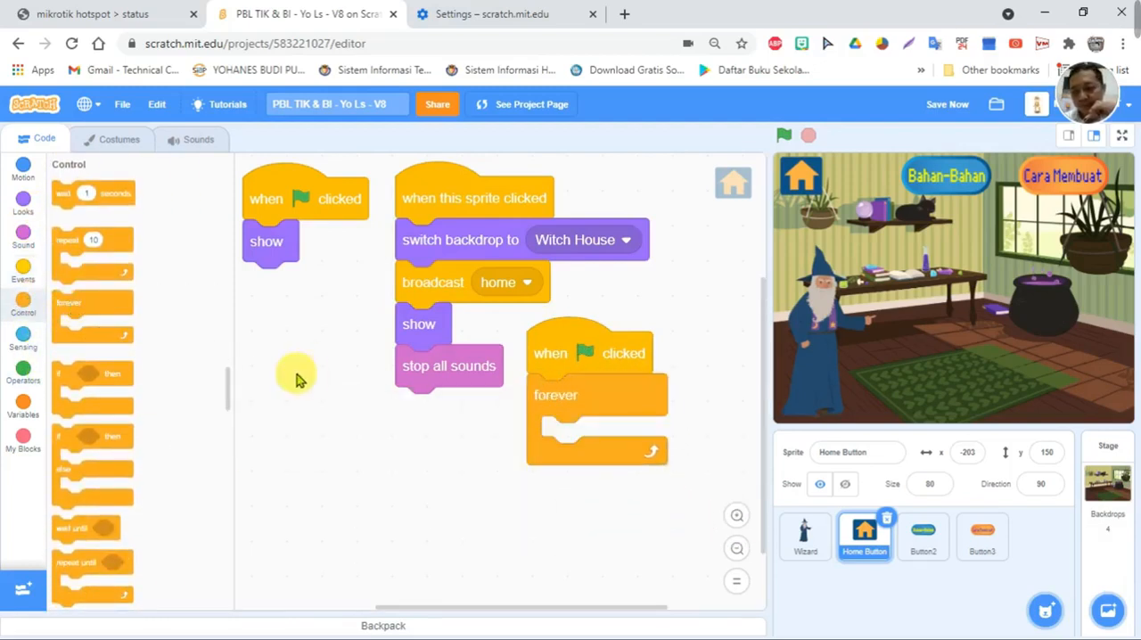
click(25, 232)
drag(80, 227, 575, 435)
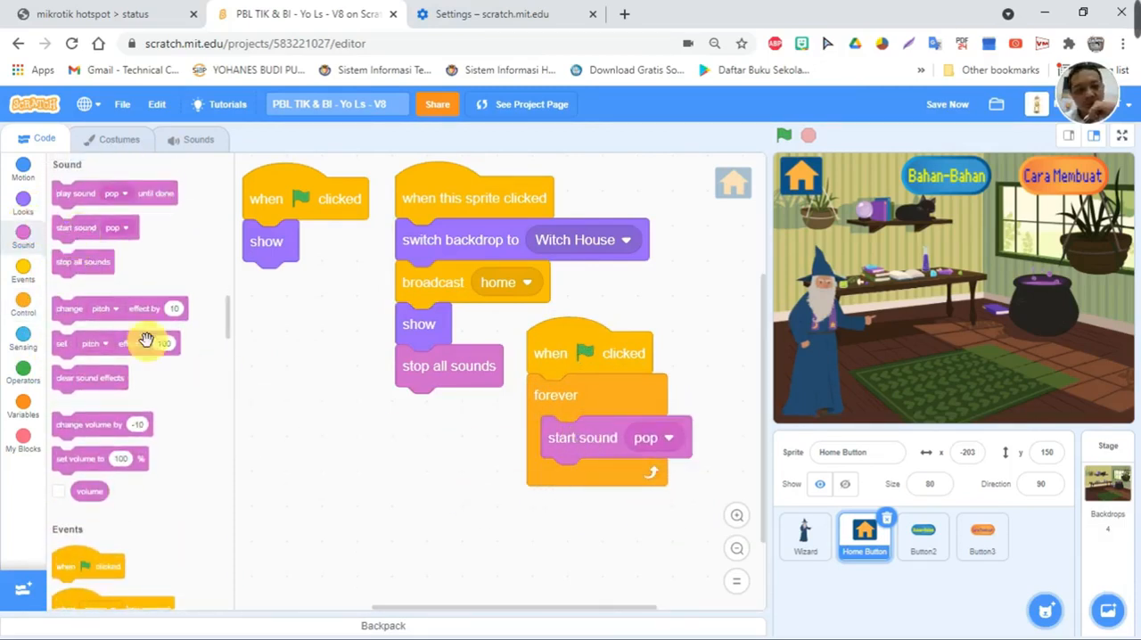
click(25, 305)
drag(60, 185, 541, 474)
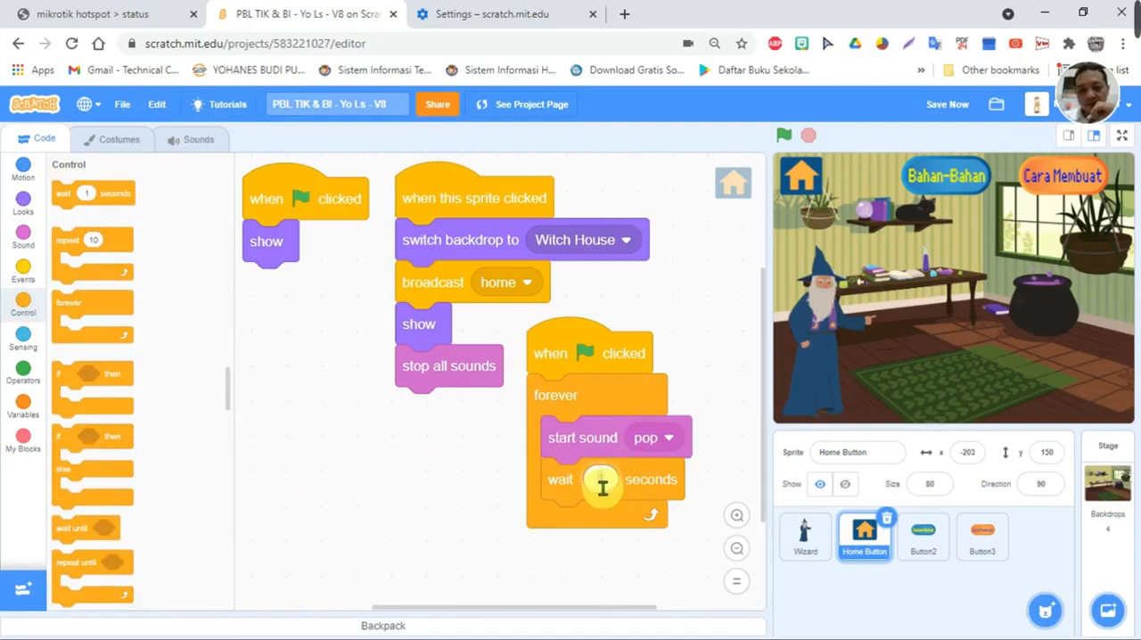
- Find the Emotional Piano sound in the sound library by searching "emo" and add it to the Home Button sprite
click(649, 438)
click(349, 544)
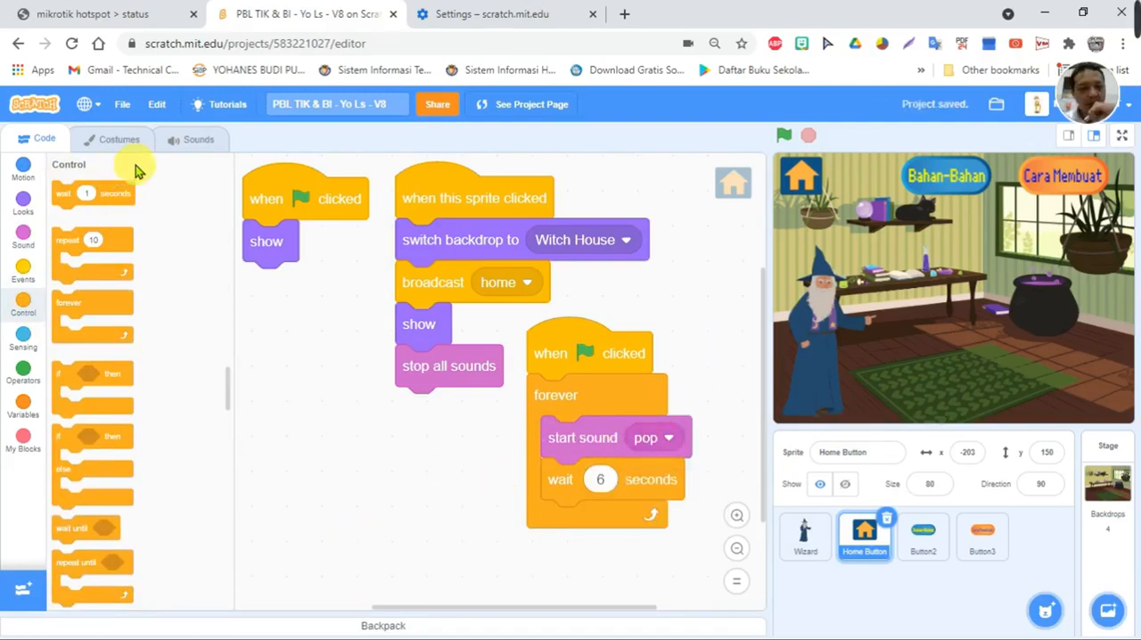
click(179, 144)
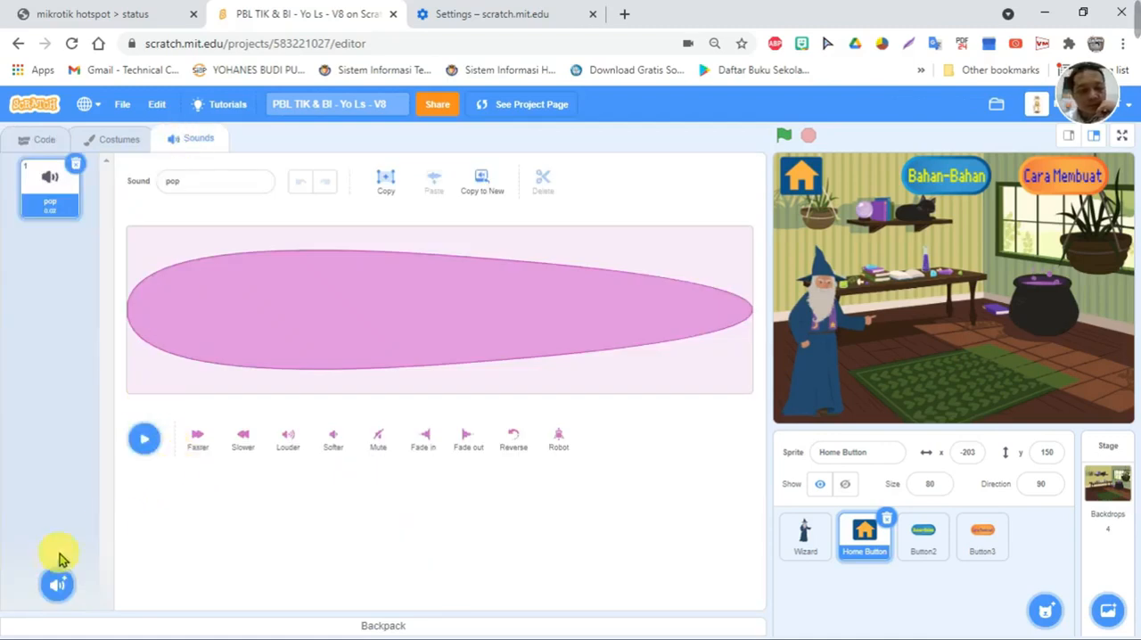
click(51, 586)
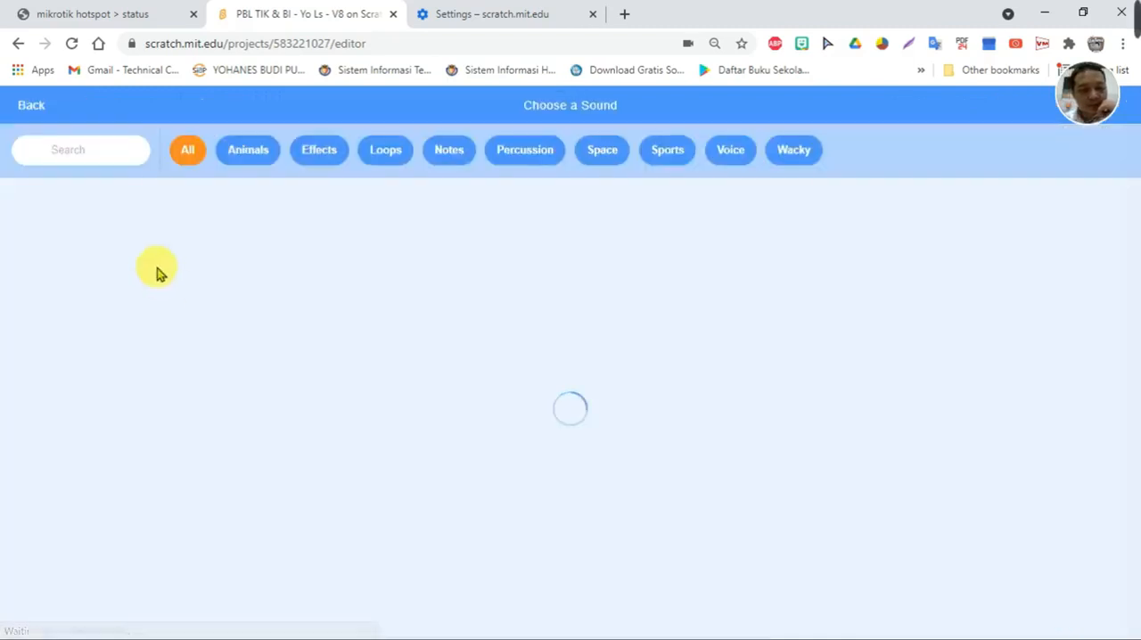
click(71, 146)
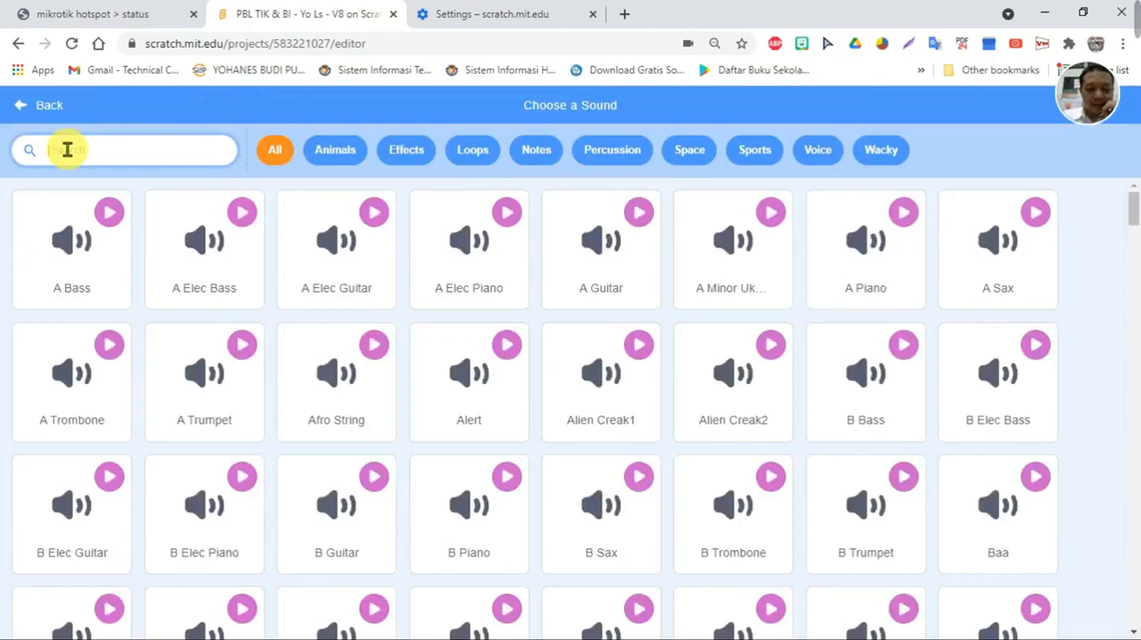
text(emo)
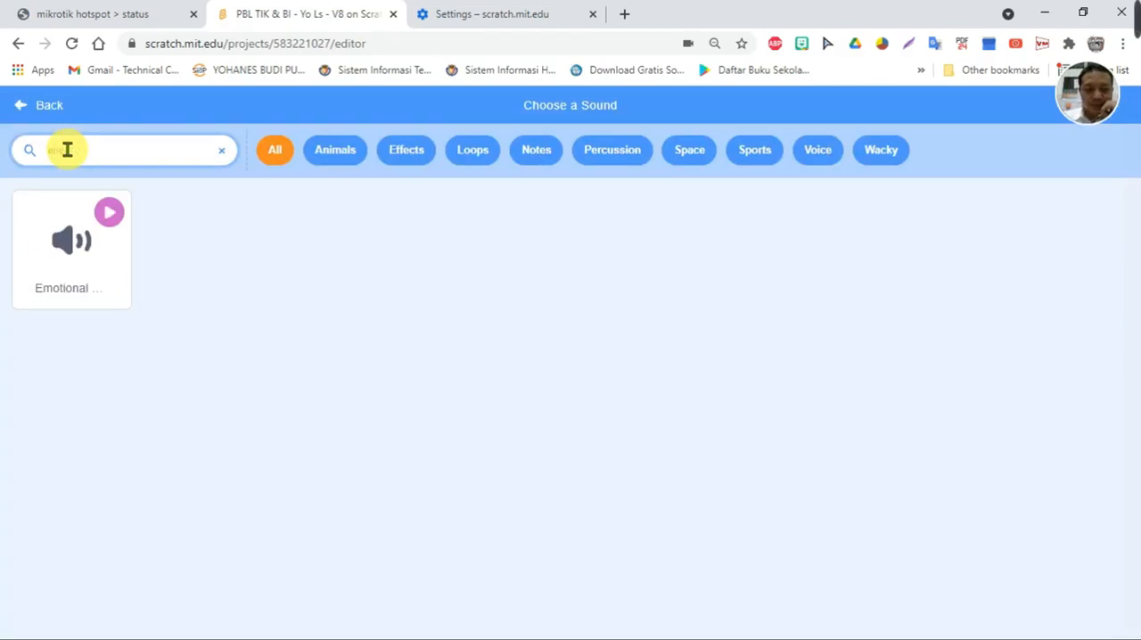
click(66, 271)
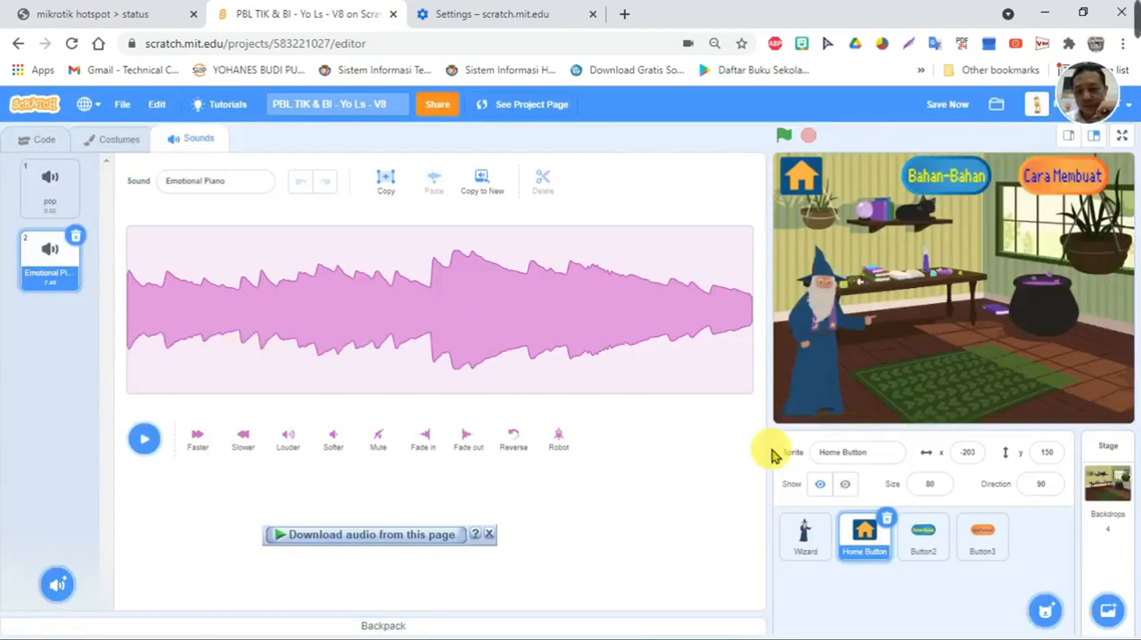
- Set the start sound block in the forever loop to Emotional Piano
click(24, 148)
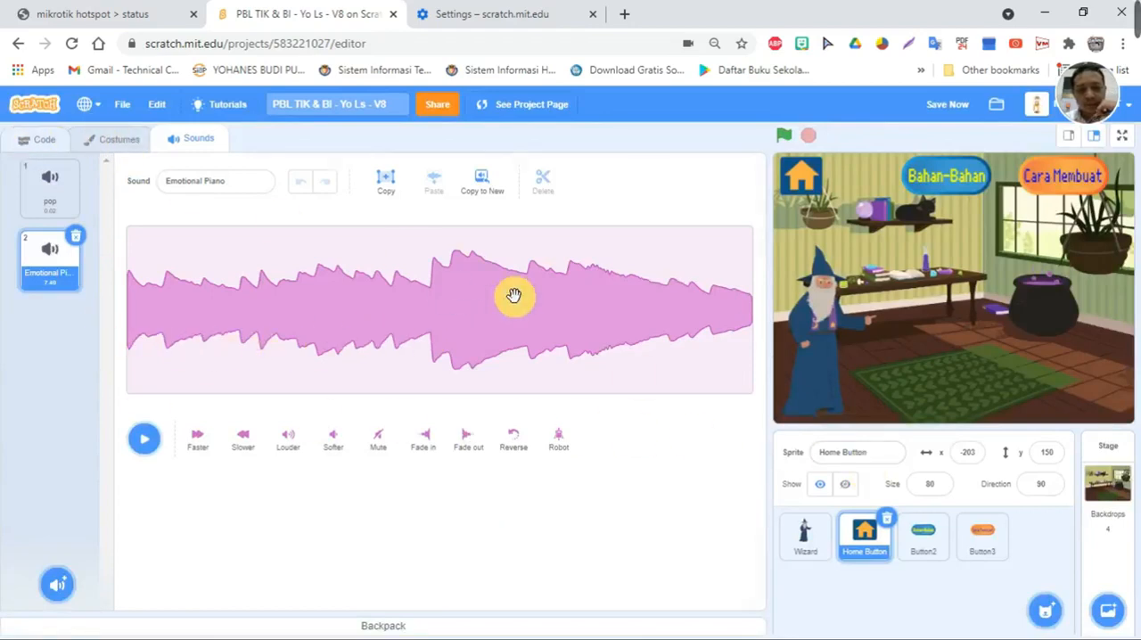
click(667, 435)
click(652, 518)
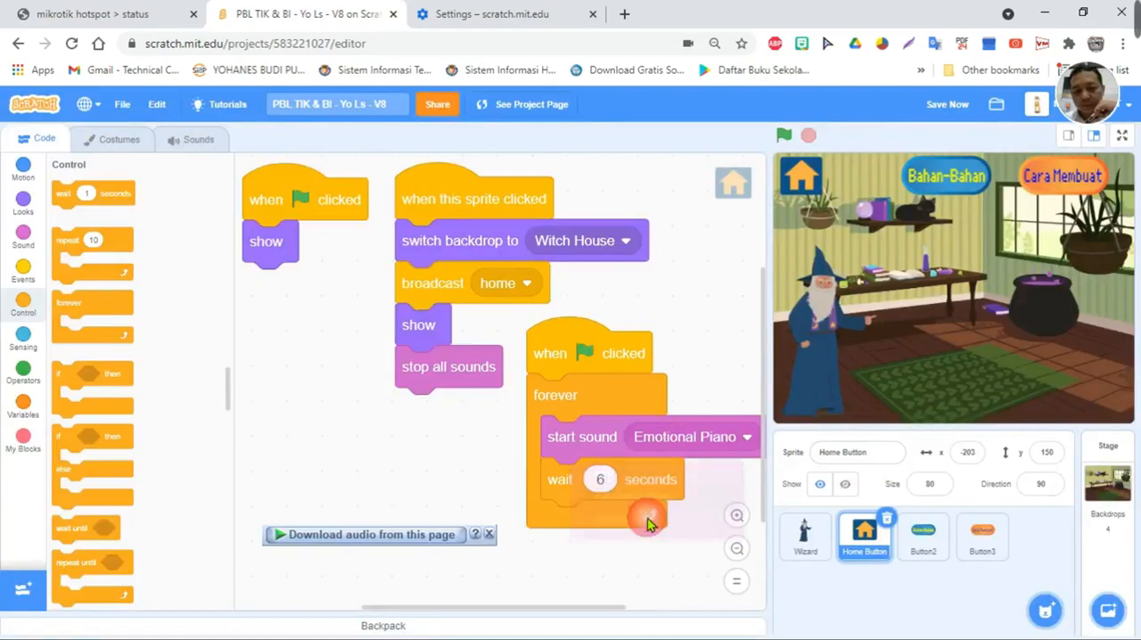
- Add a duplicate "start sound Emotional Piano" after the 6-second wait, without a second wait block, and stop the running script
right_click(574, 444)
click(624, 456)
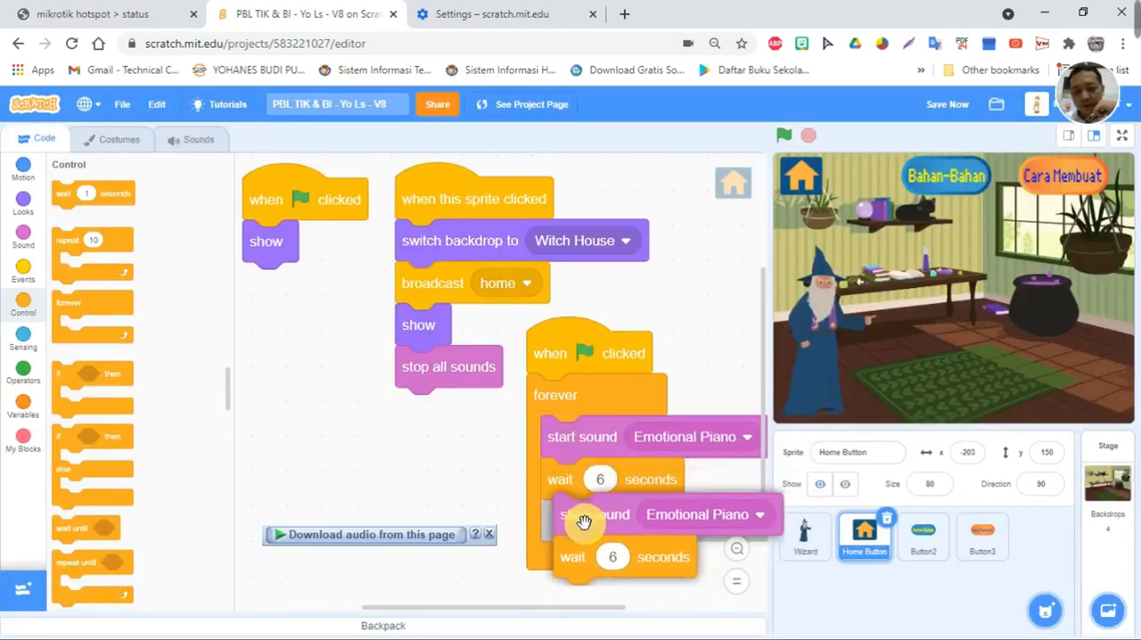
click(583, 521)
drag(641, 564, 170, 438)
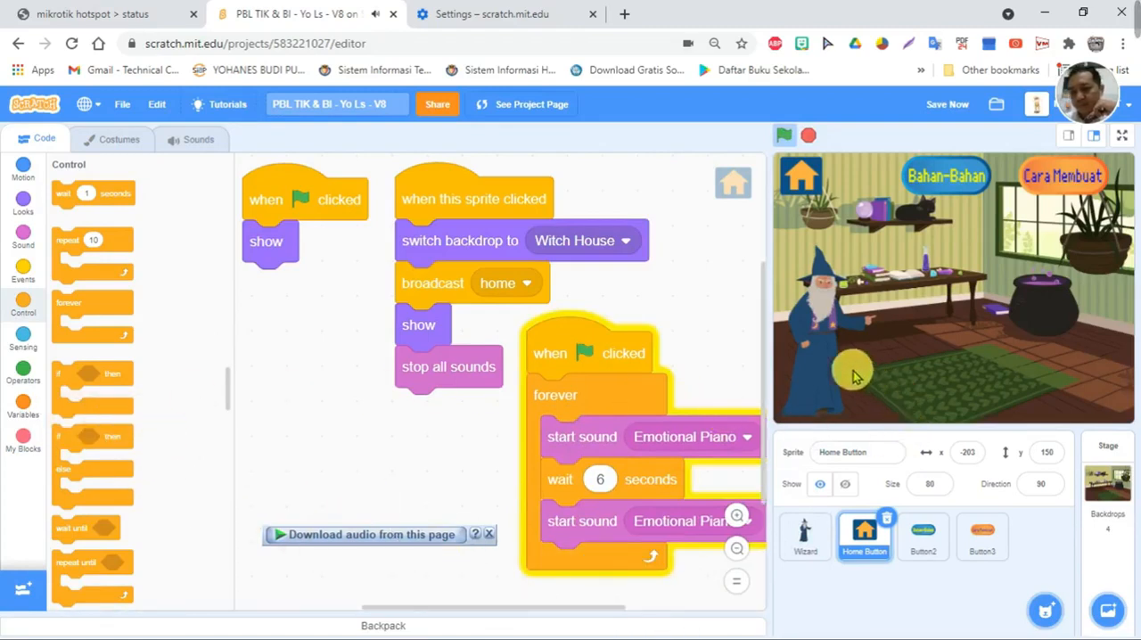
mouse_move(577, 340)
mouse_down()
mouse_move(566, 343)
mouse_move(575, 349)
mouse_up()
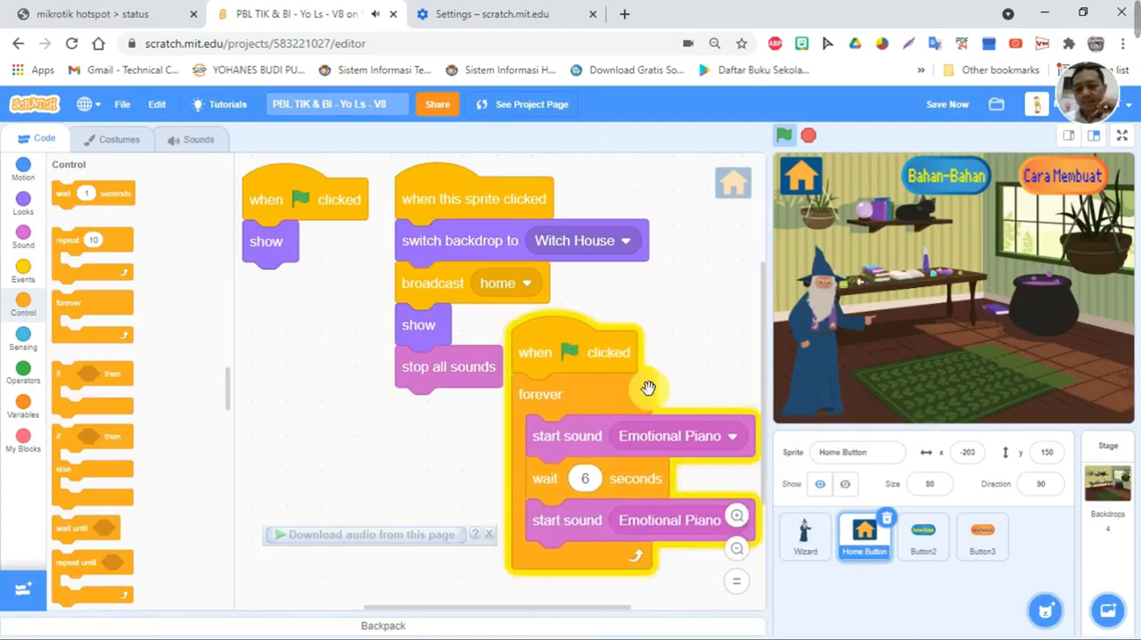
click(808, 138)
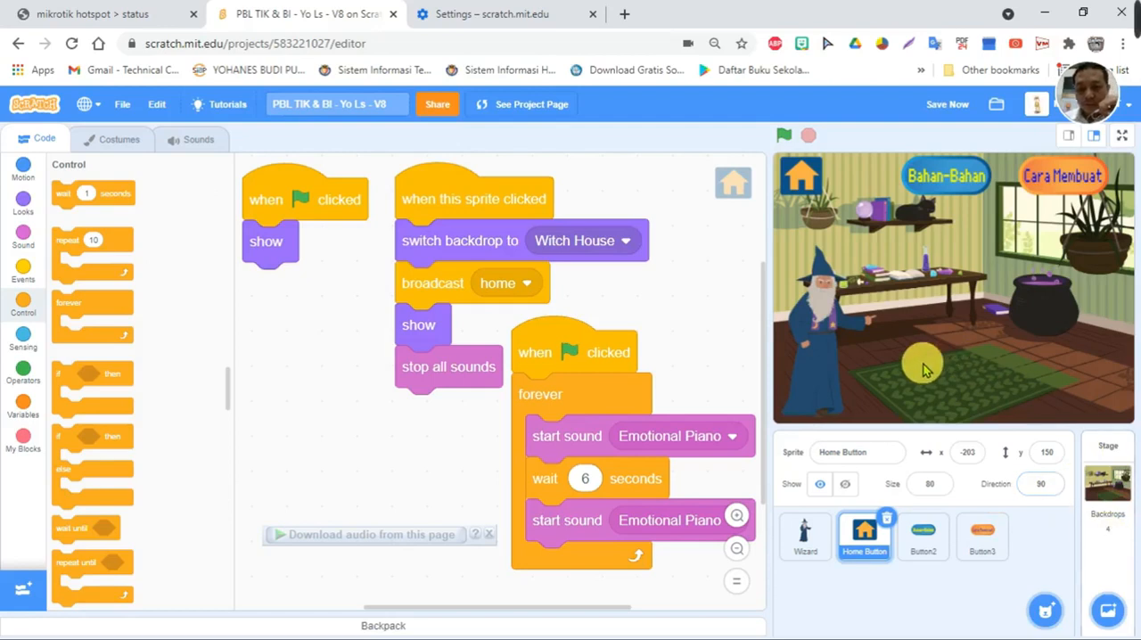
- Give the Button2 sprite a "when green flag clicked" script with "switch backdrop to Witch House"
click(932, 540)
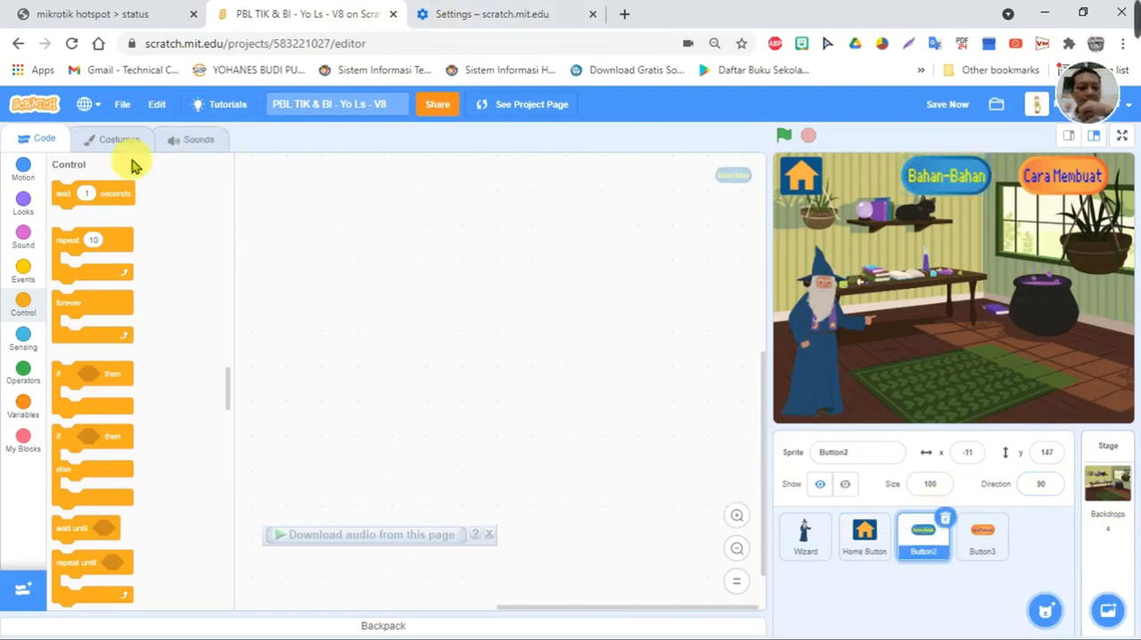
click(15, 166)
click(23, 269)
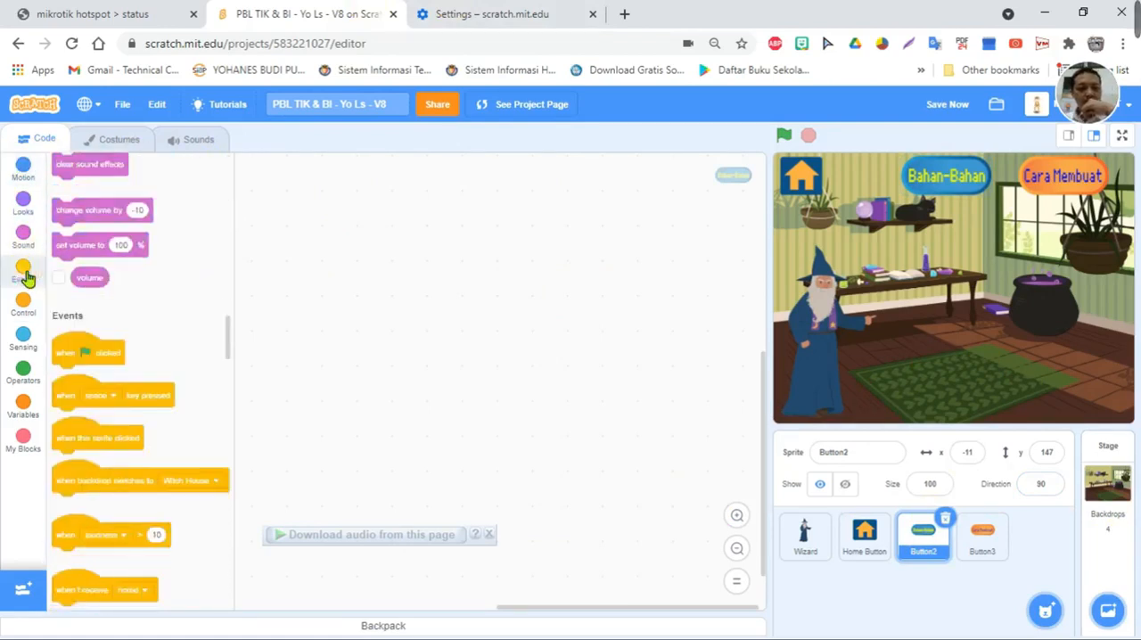
drag(73, 198, 283, 196)
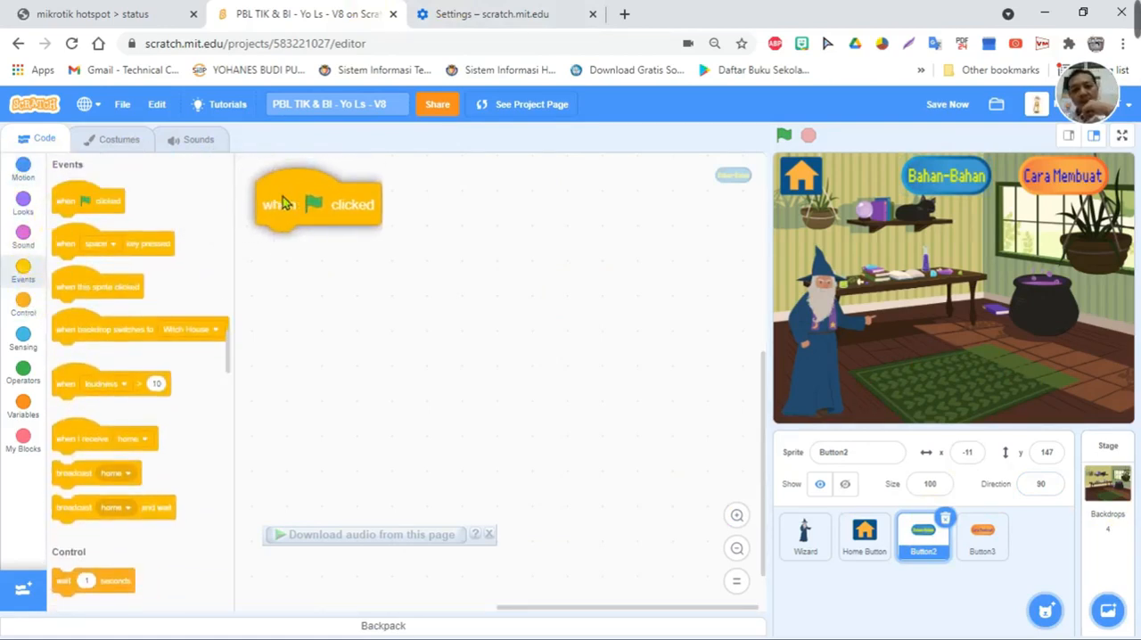
click(26, 203)
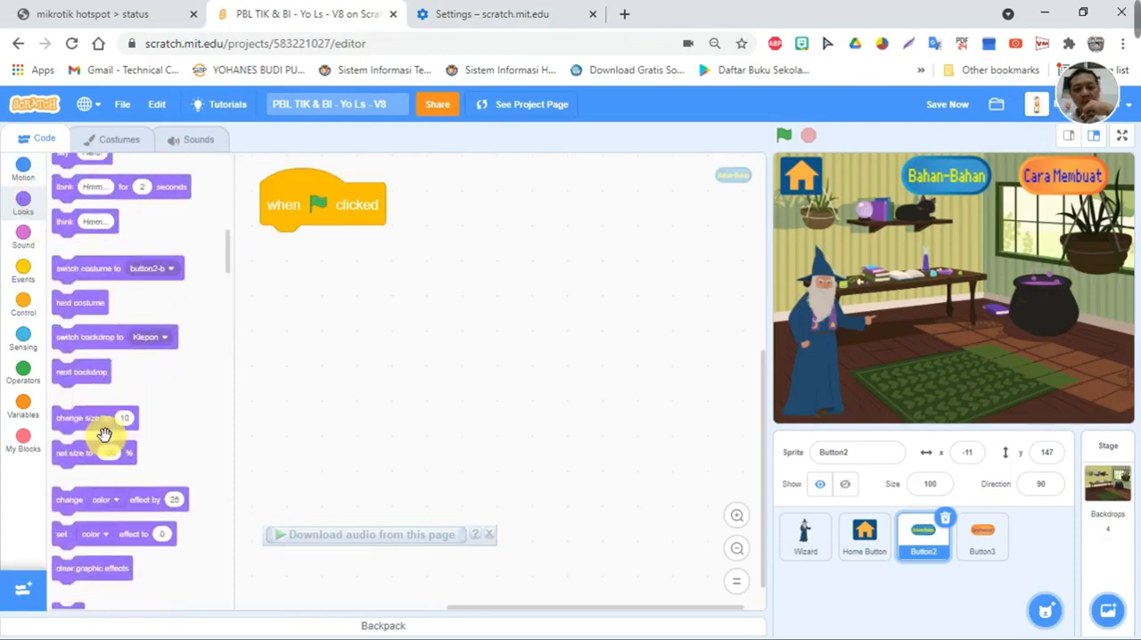
scroll(116, 446, down, 2)
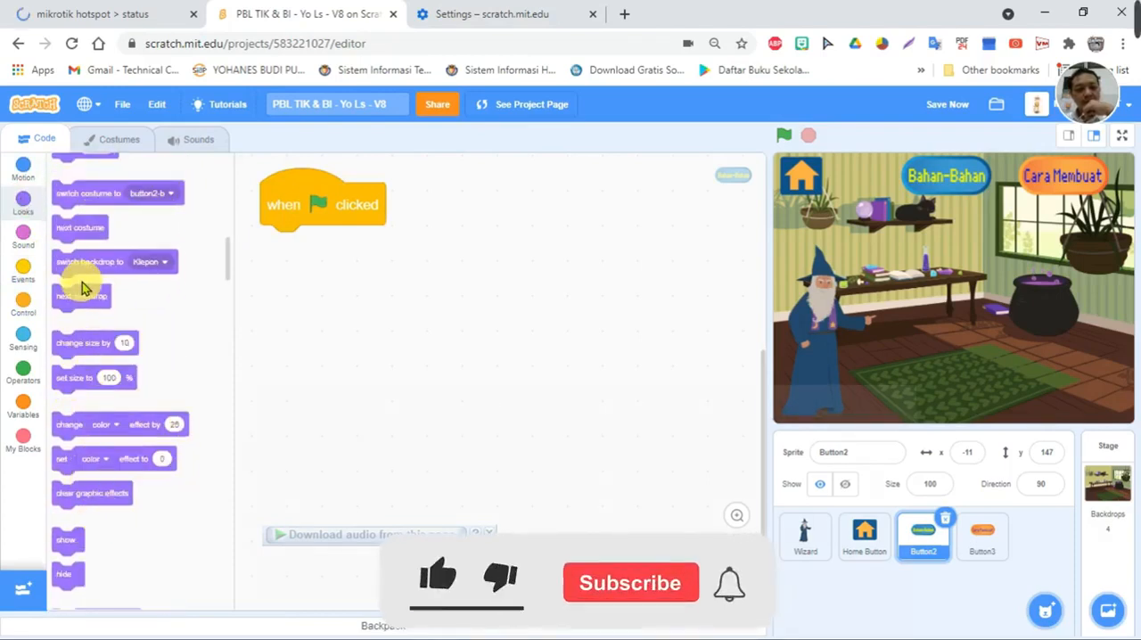
drag(78, 262, 285, 248)
click(446, 247)
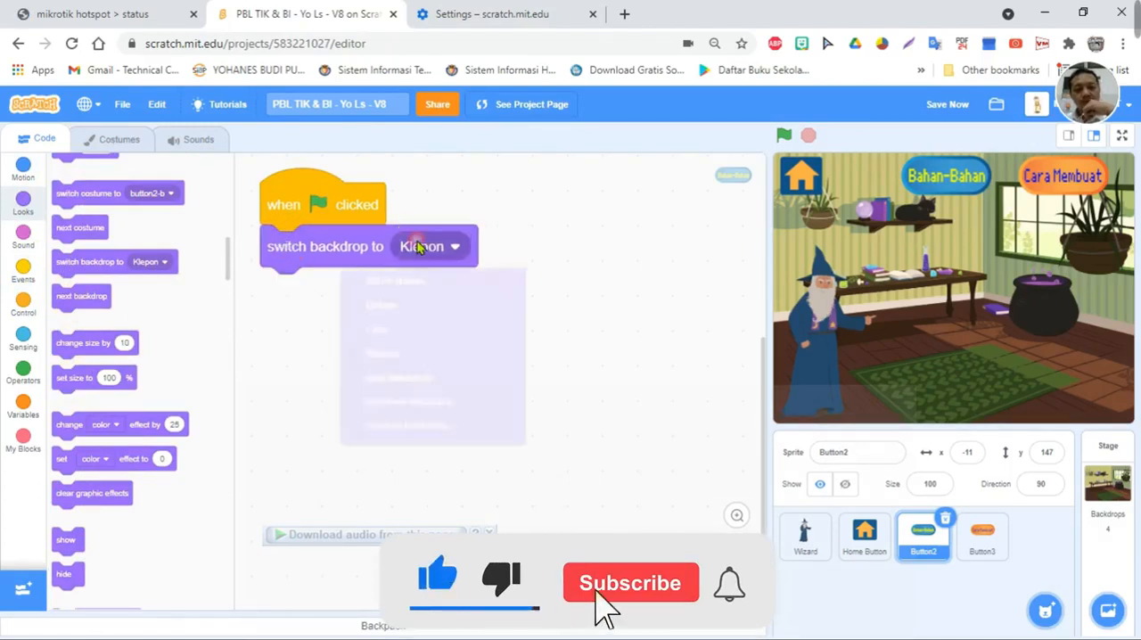
click(420, 296)
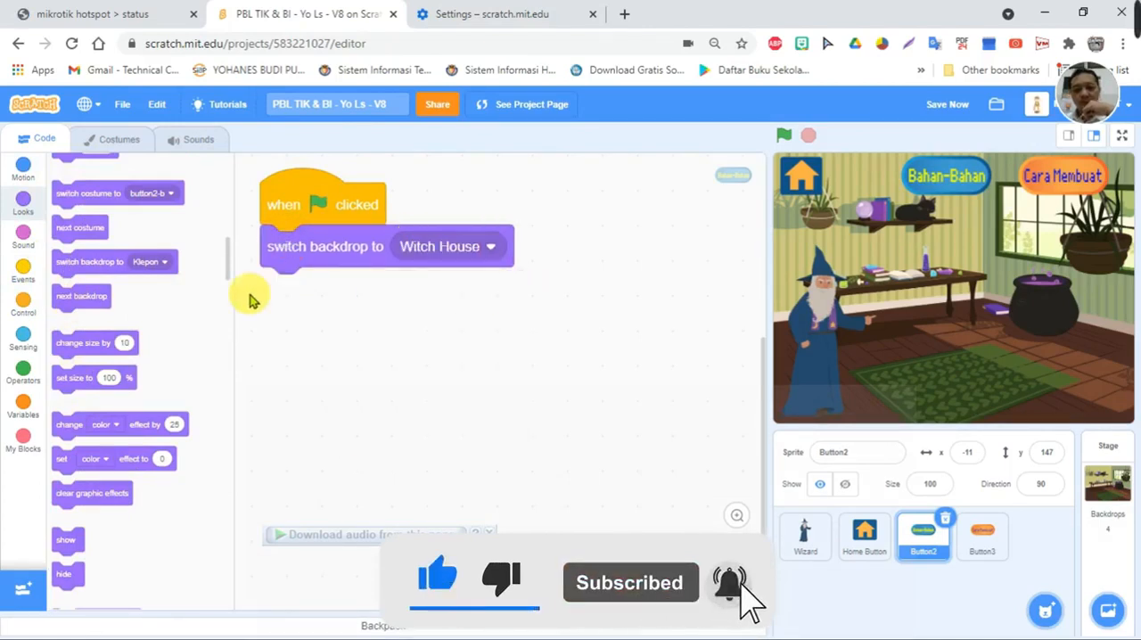
- Give the Button2 sprite a "when this sprite clicked" script with "switch backdrop to Bahan"
click(22, 272)
drag(68, 287, 281, 314)
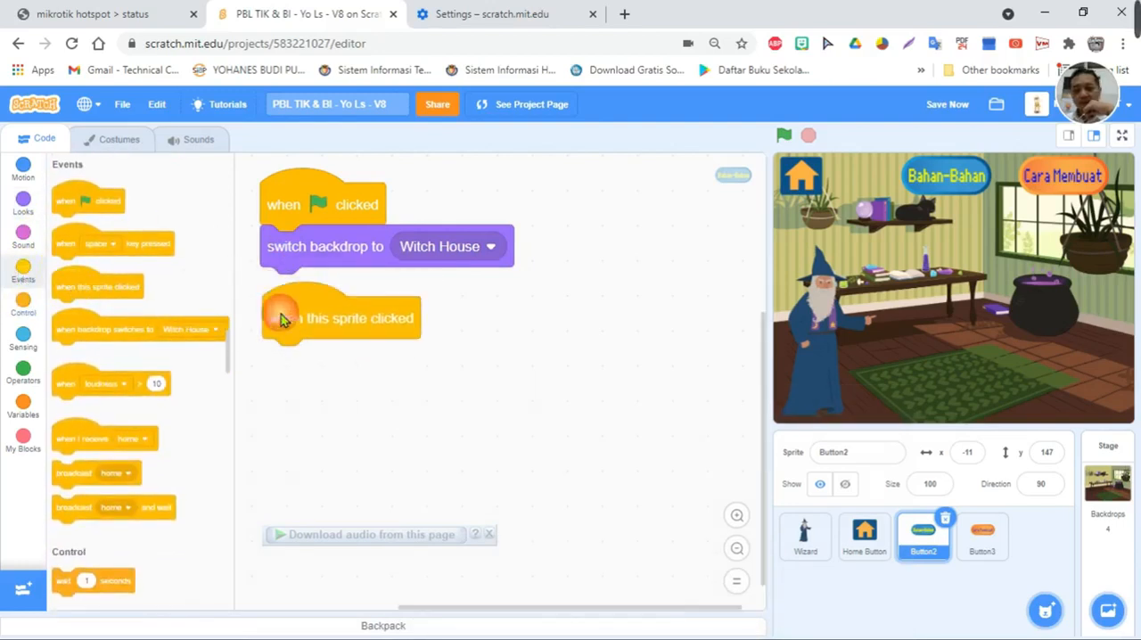
click(23, 203)
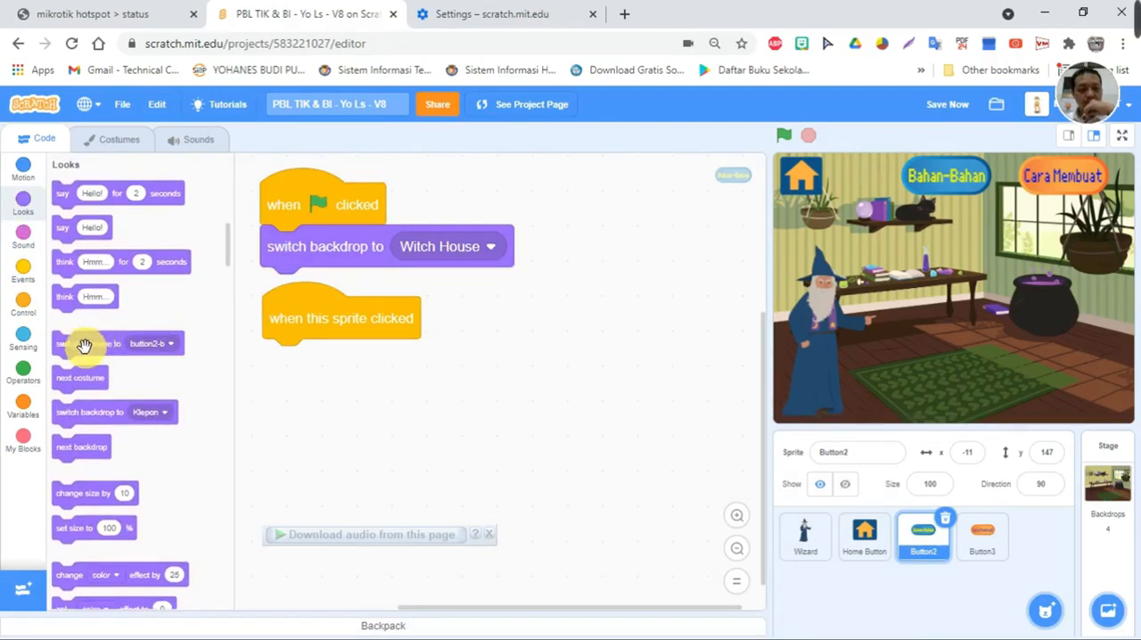
drag(89, 412, 279, 362)
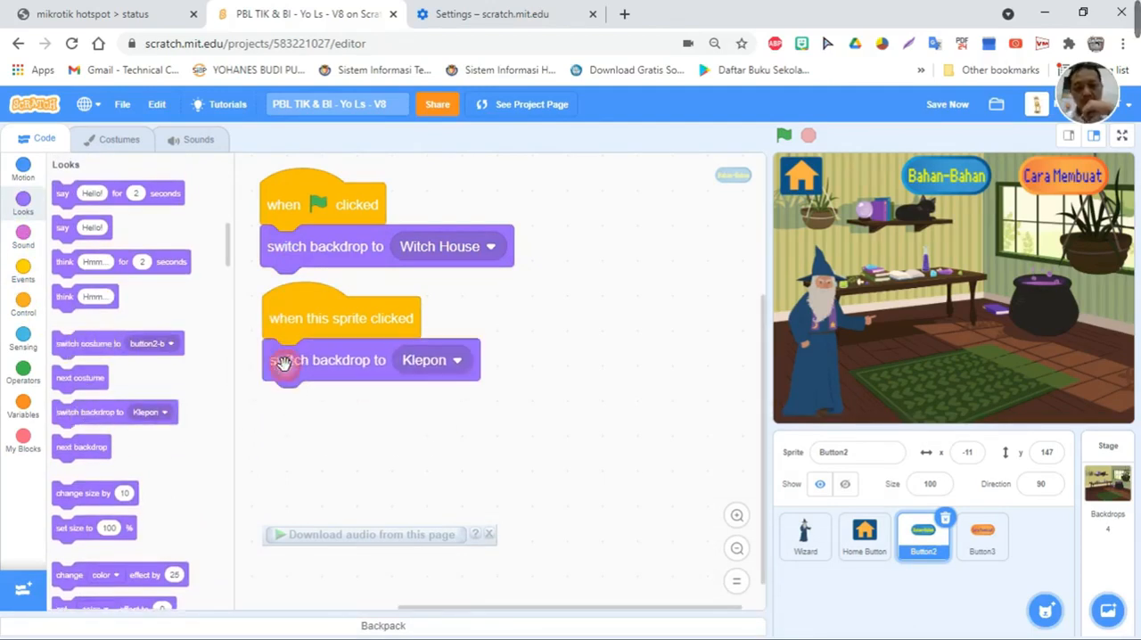
click(455, 360)
click(419, 435)
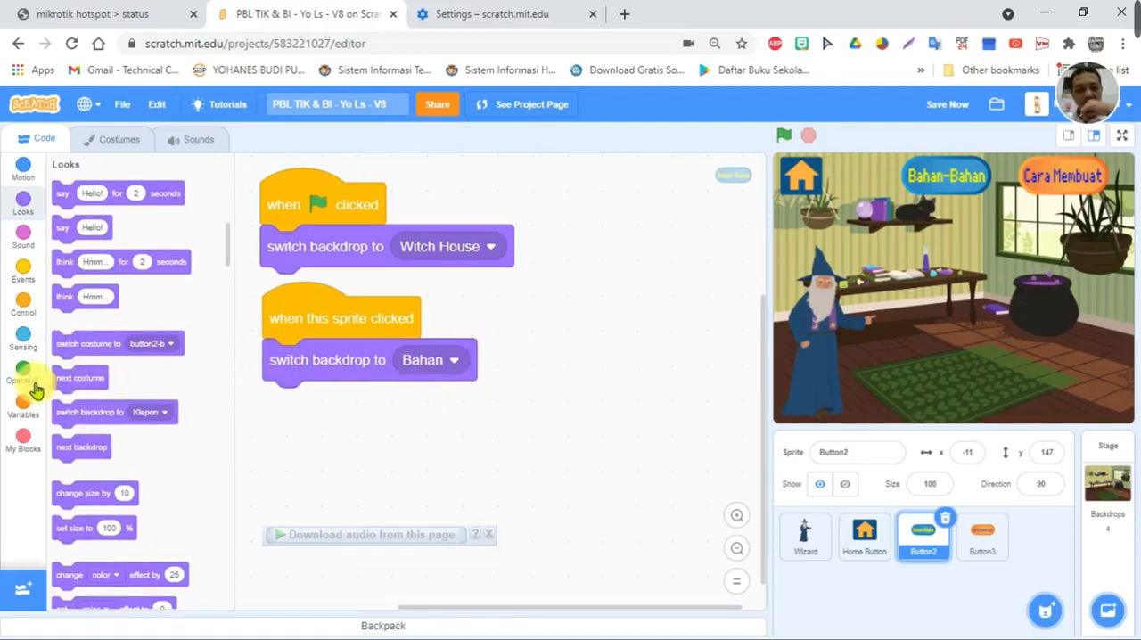
- Append a broadcast block with a new message named "Hide menu" below the switch to the Bahan backdrop
click(24, 321)
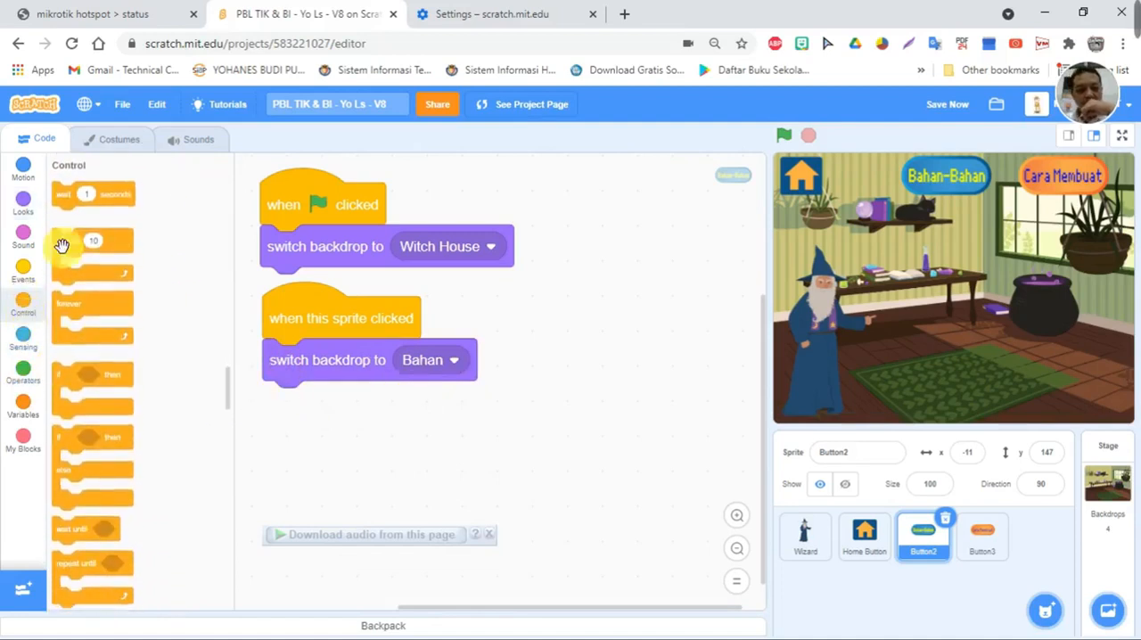
scroll(78, 225, up, 3)
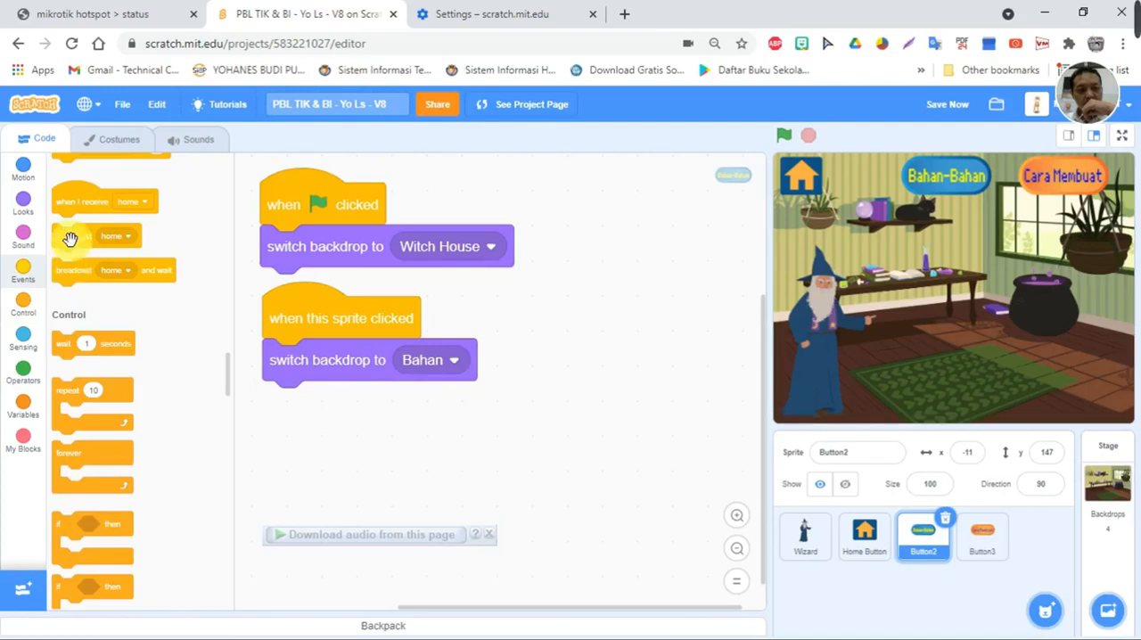
drag(80, 254, 288, 403)
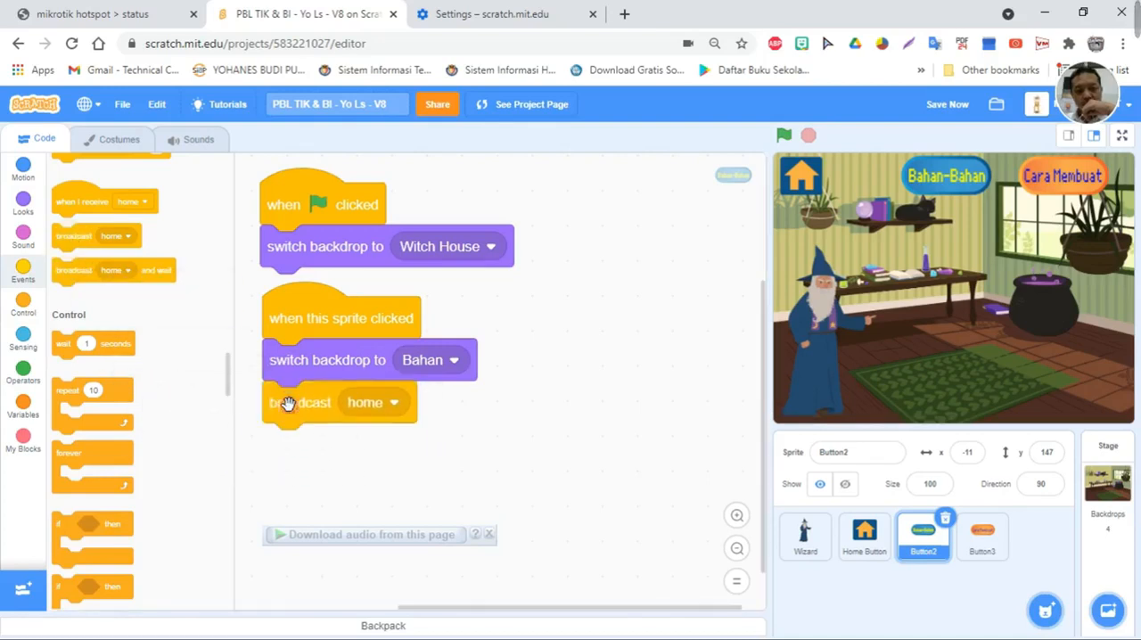
click(378, 413)
click(384, 452)
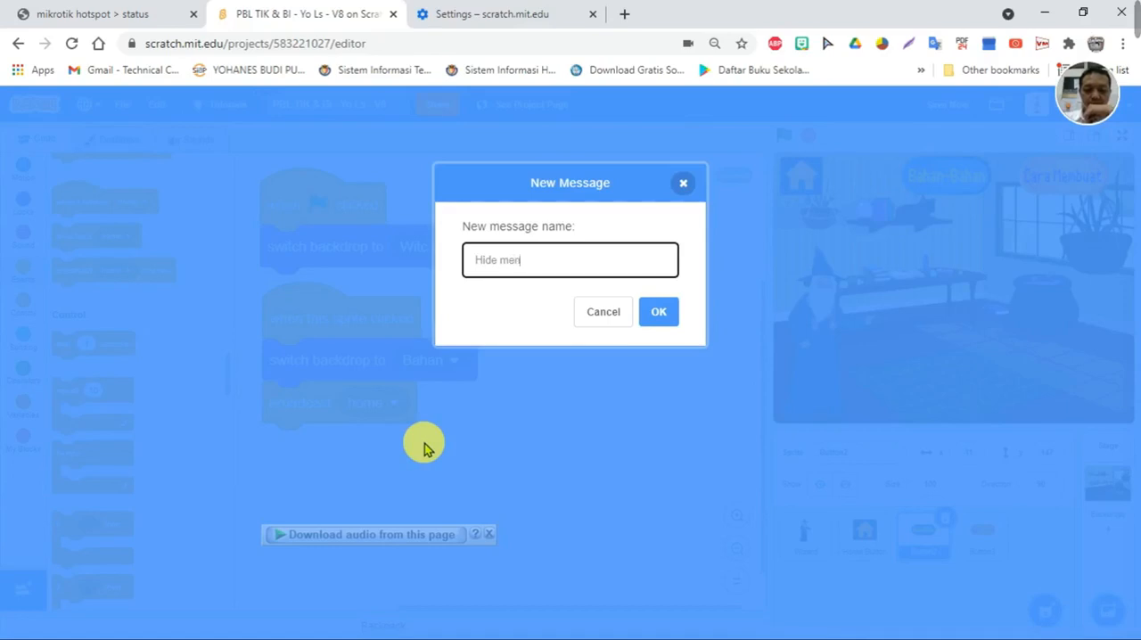
click(656, 316)
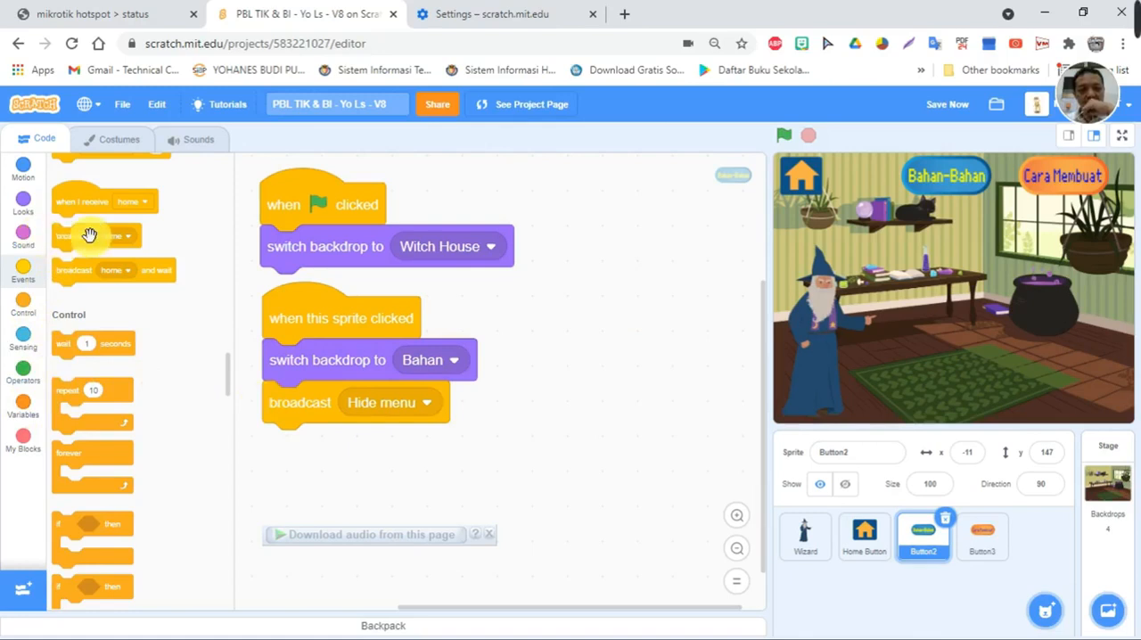
- Start a second "when this sprite clicked" script for Button2 with a wait of 1 second
scroll(85, 201, up, 2)
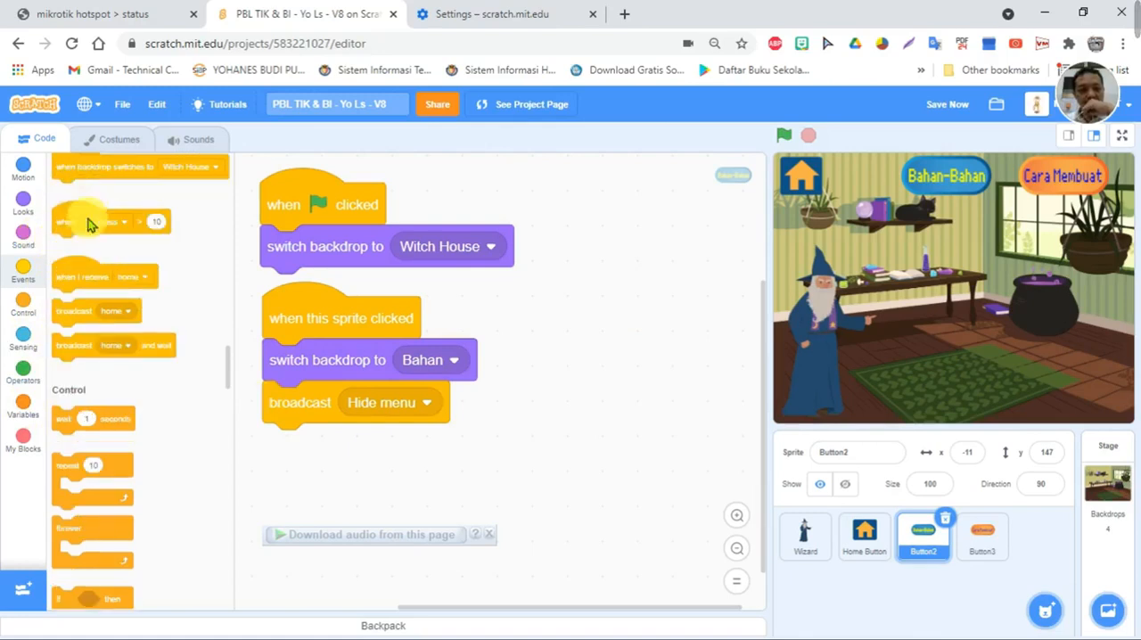
scroll(74, 280, up, 2)
drag(77, 196, 538, 326)
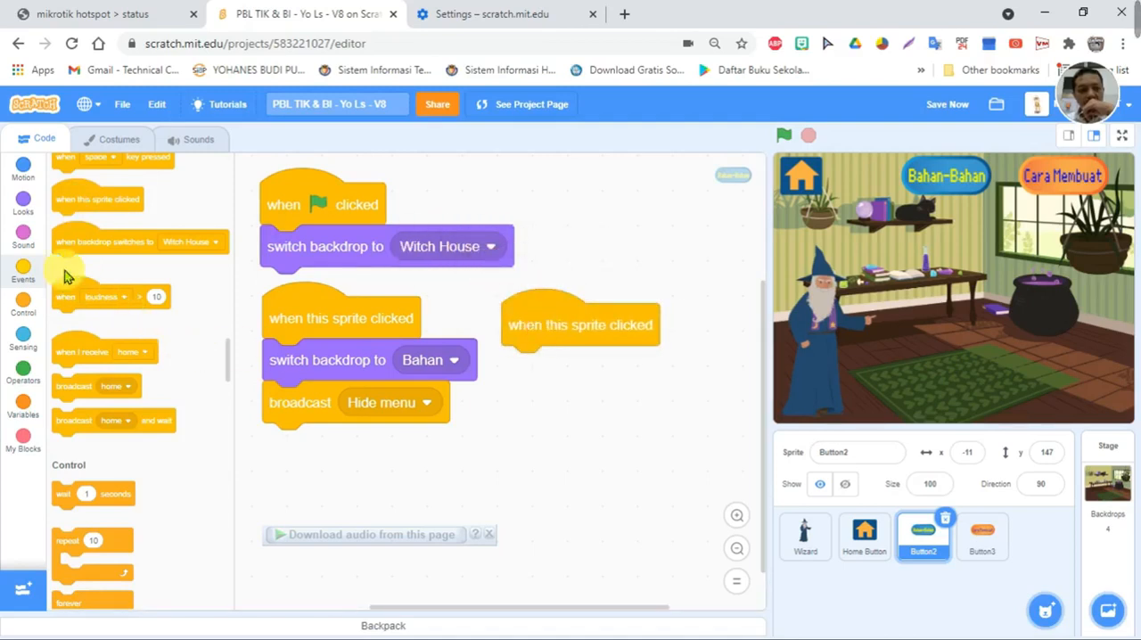
click(23, 235)
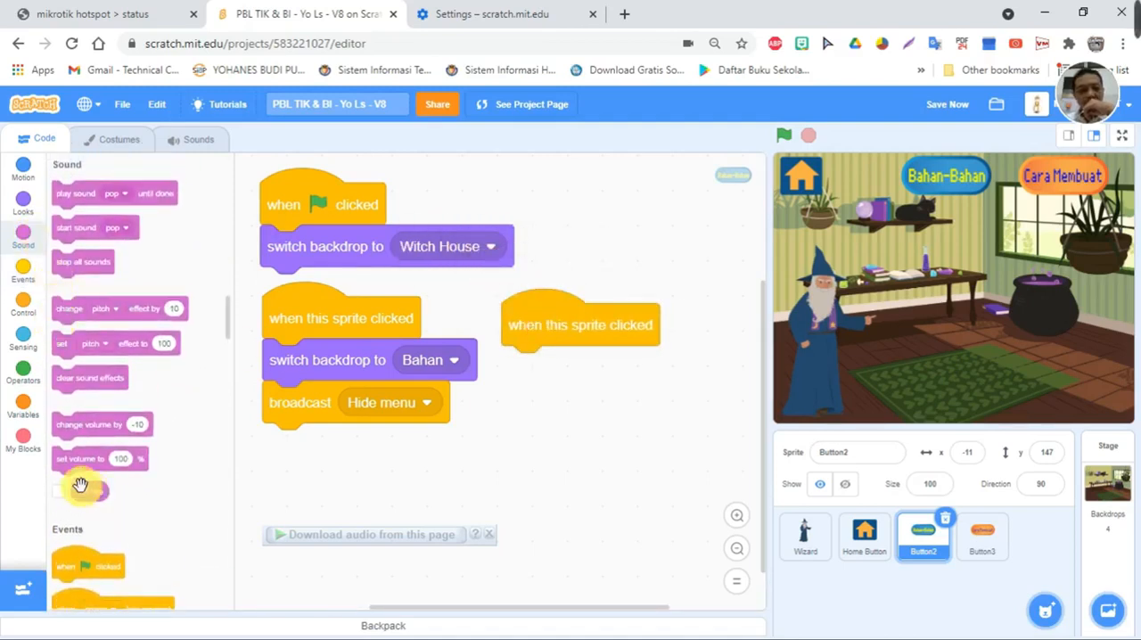
scroll(56, 445, down, 5)
drag(68, 425, 520, 364)
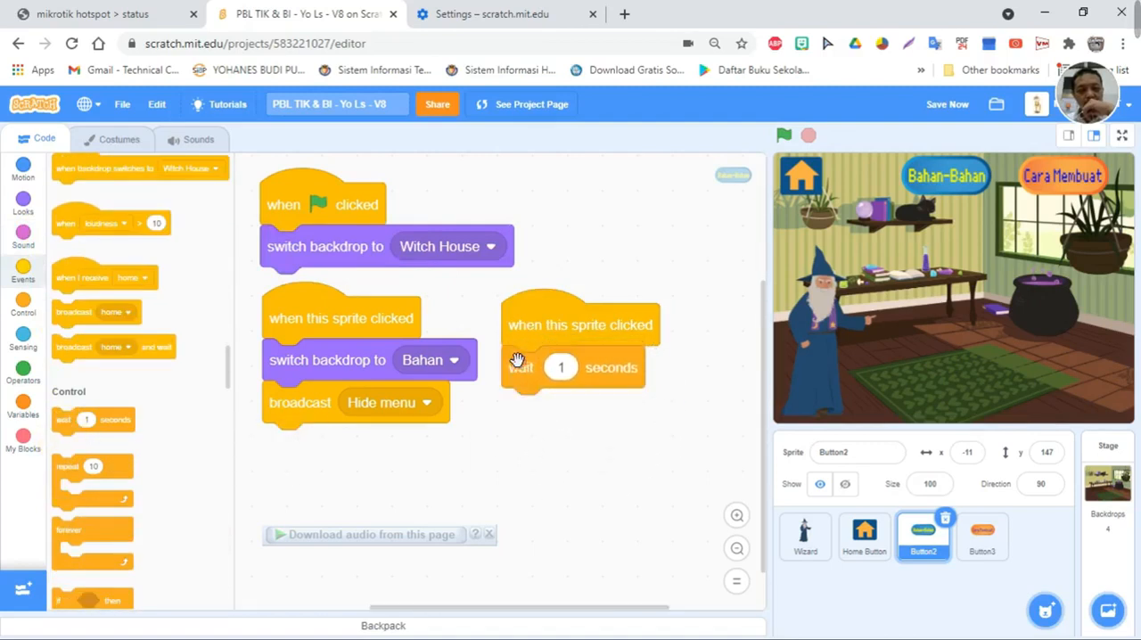
- Append a start sound block after the wait and choose to record a new sound in it
click(24, 223)
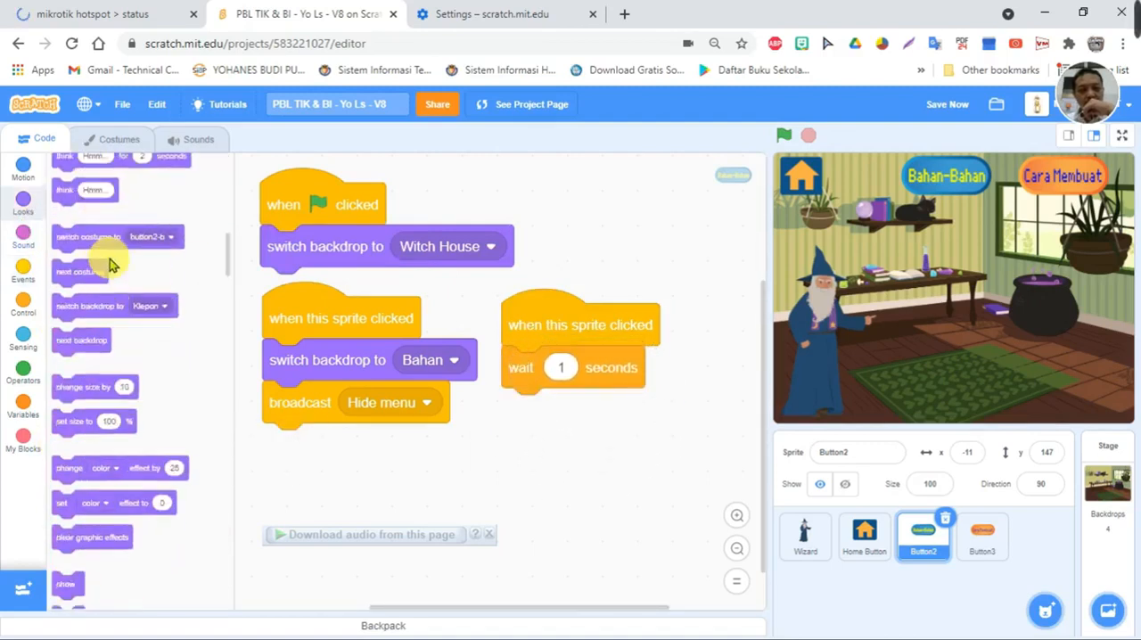
click(27, 241)
drag(69, 229, 524, 403)
click(619, 411)
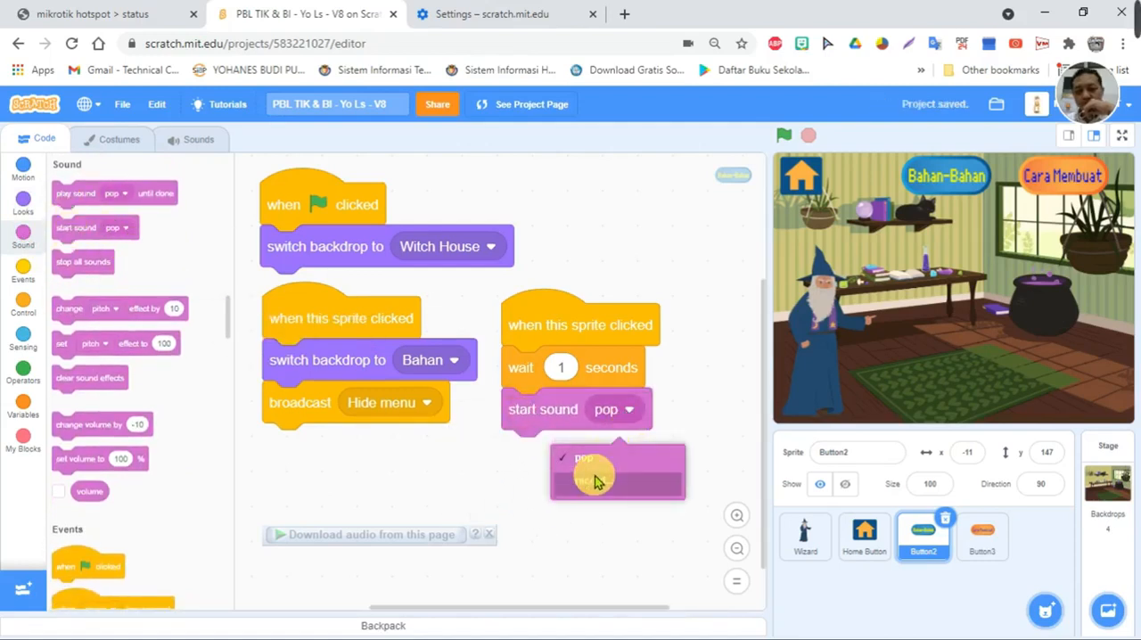
click(596, 481)
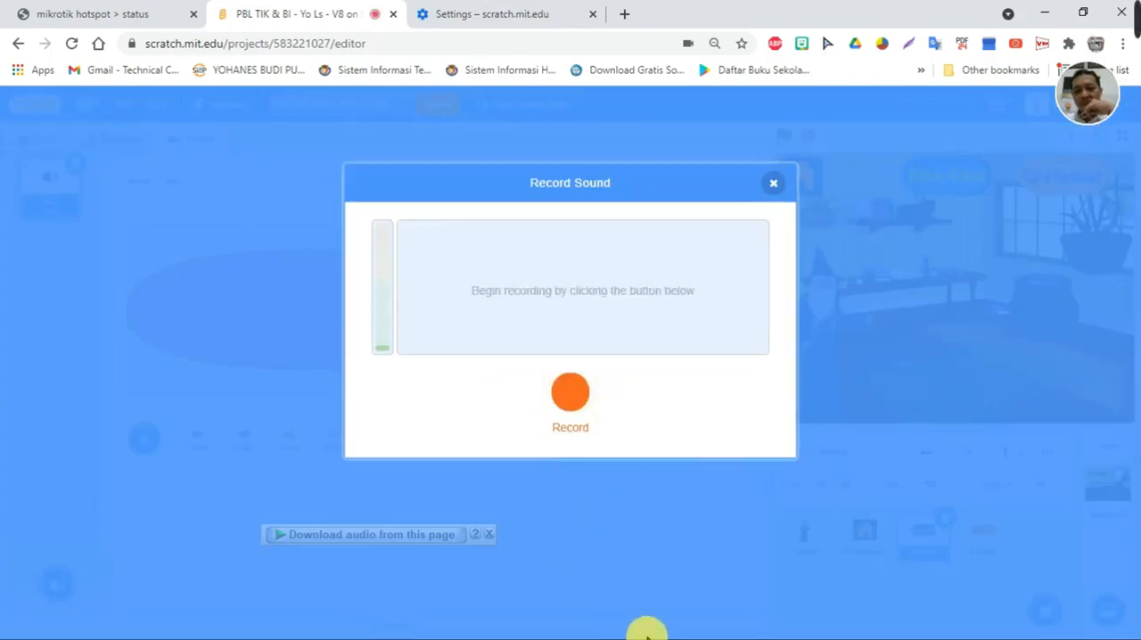
- Switch to the PBL TIK notes in Notepad, move the window beside the recorder and find the "Bahan Utama" ingredient list
key(super)
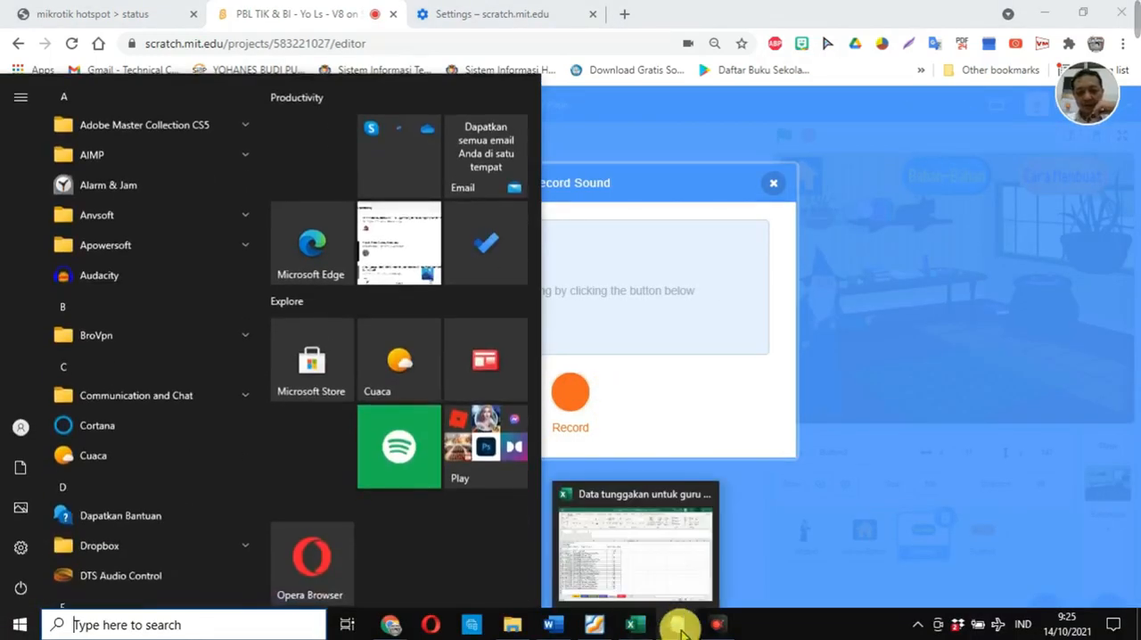
click(681, 624)
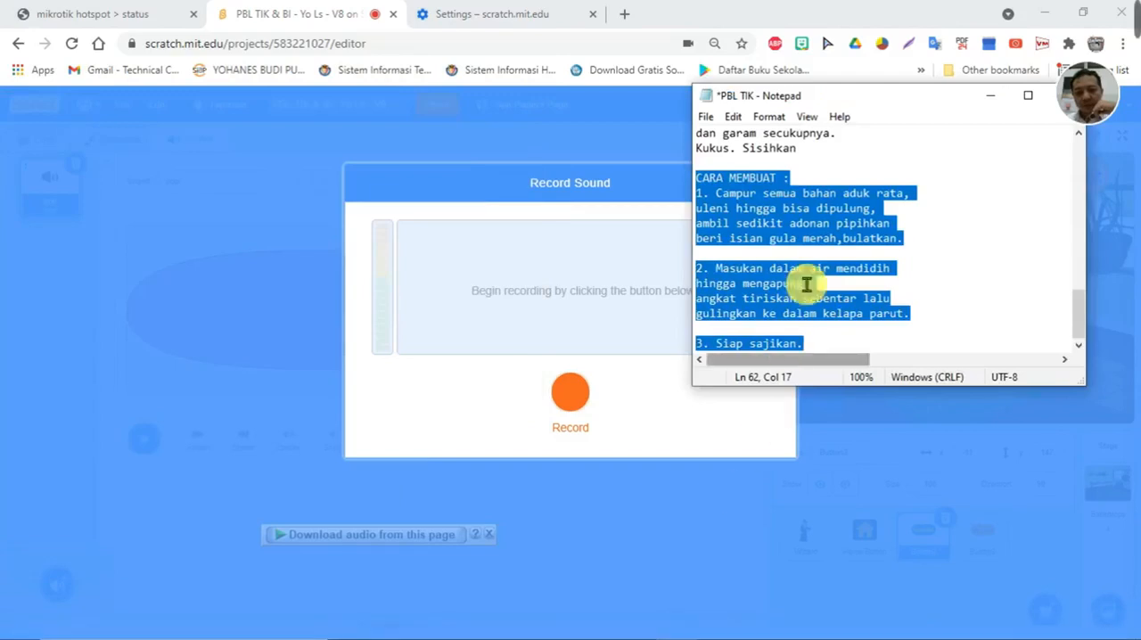
click(910, 169)
drag(880, 101, 960, 154)
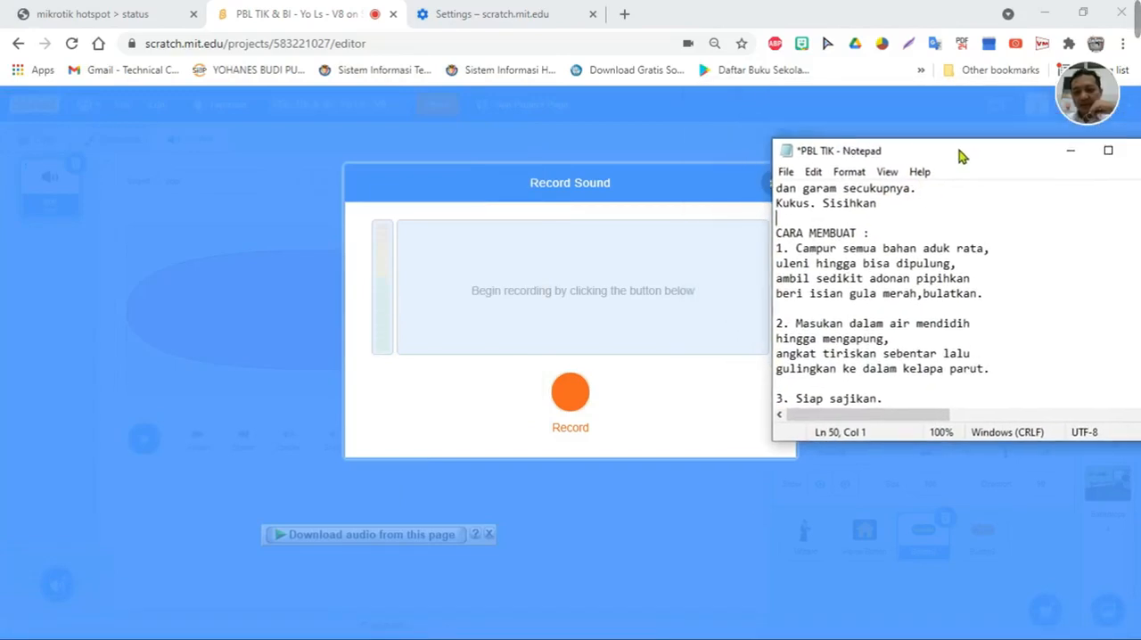
click(919, 278)
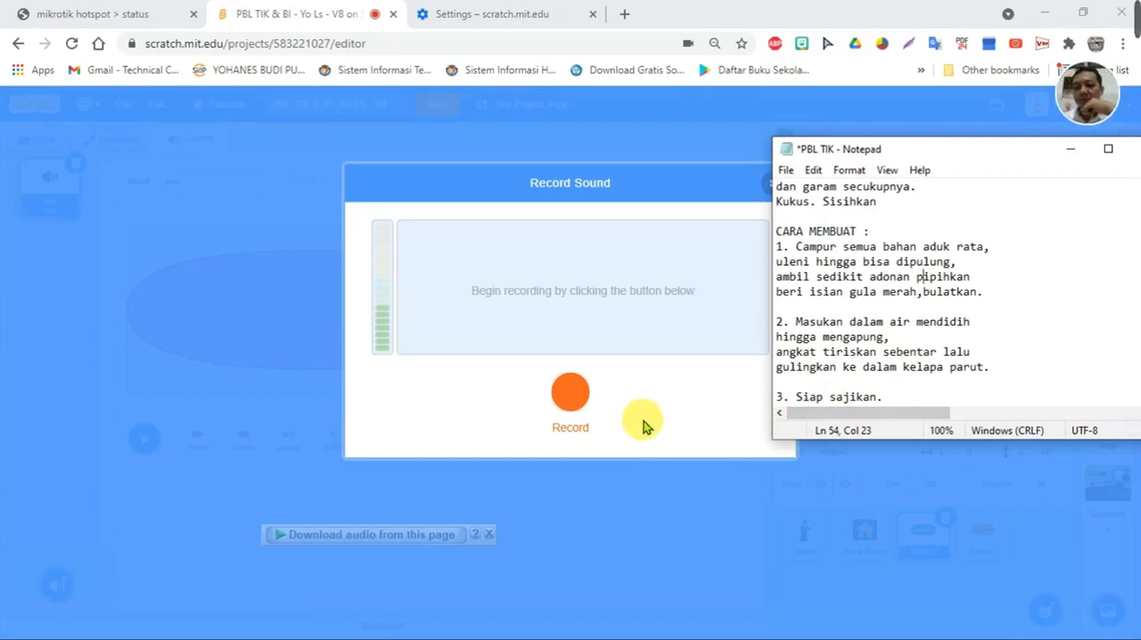
scroll(910, 237, up, 5)
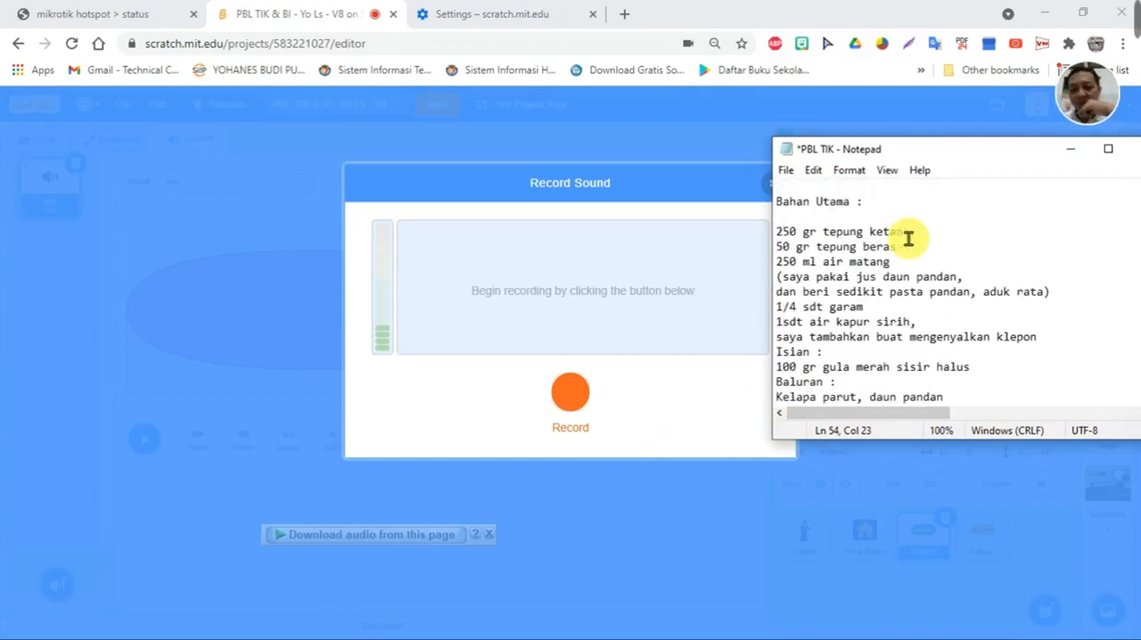
scroll(903, 275, down, 1)
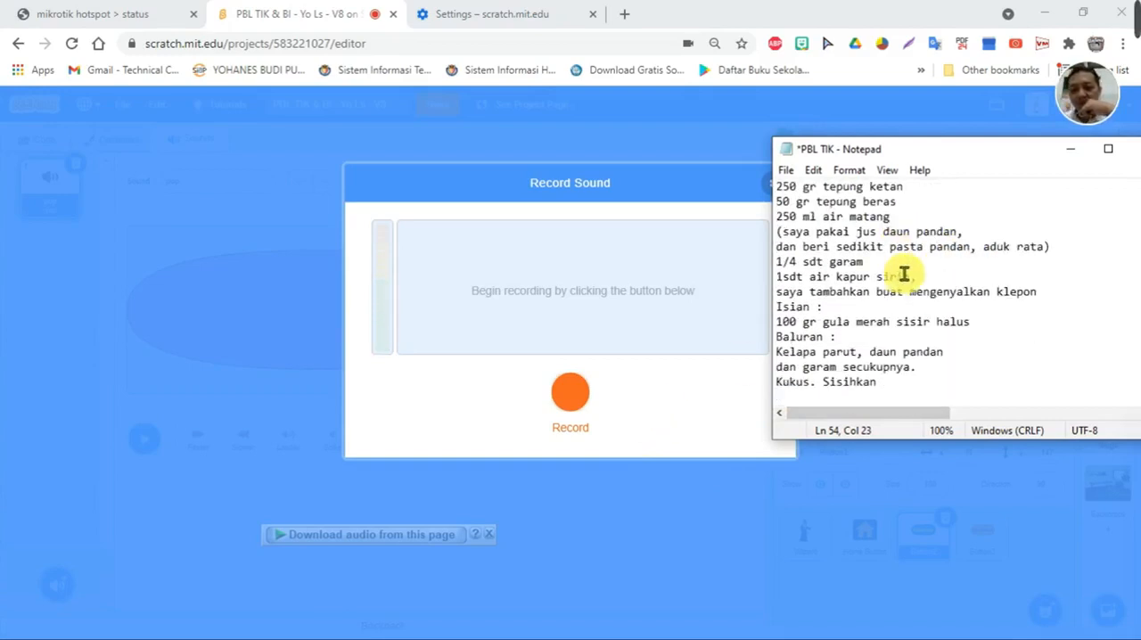
scroll(902, 270, up, 1)
- Record the narration of the klepon ingredients while reading the list from the Notepad notes, and end the recording
click(575, 395)
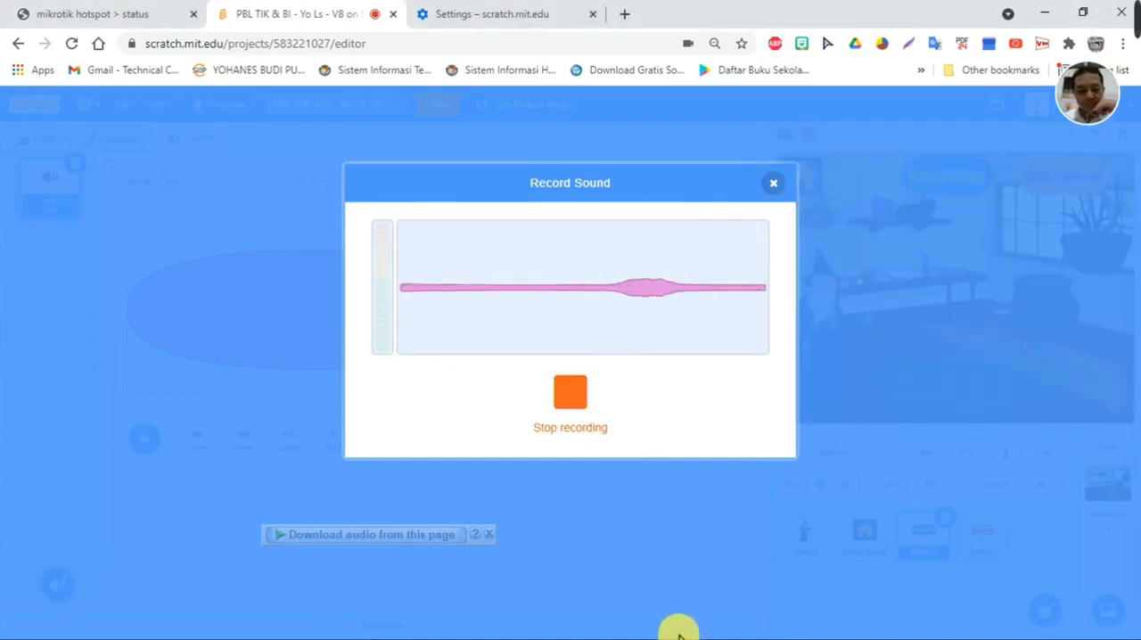
key(super)
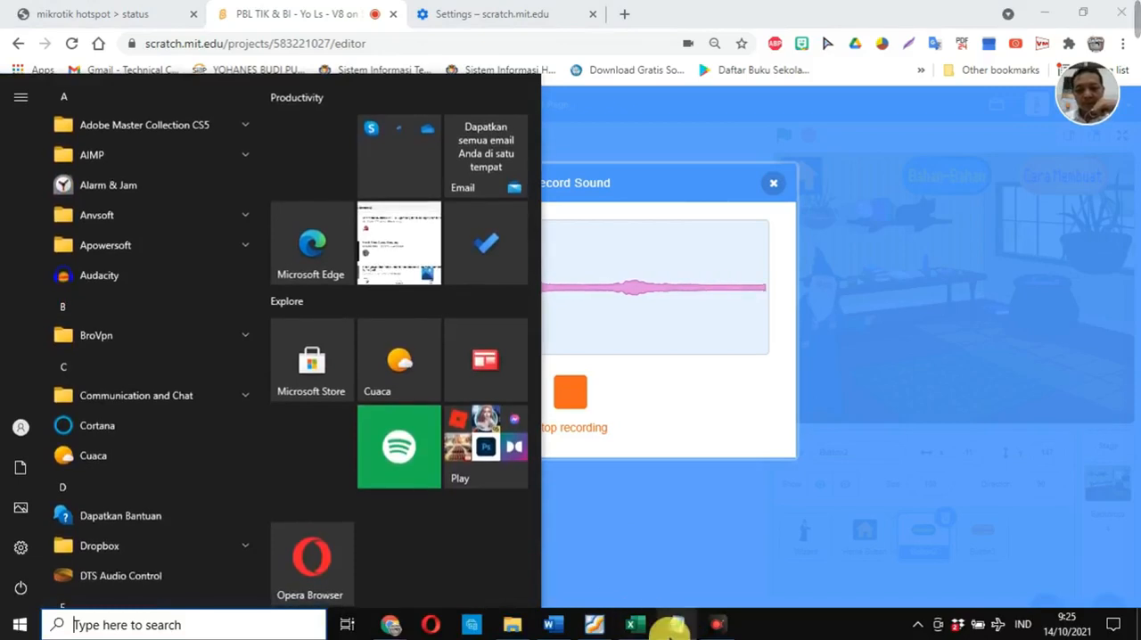
click(680, 626)
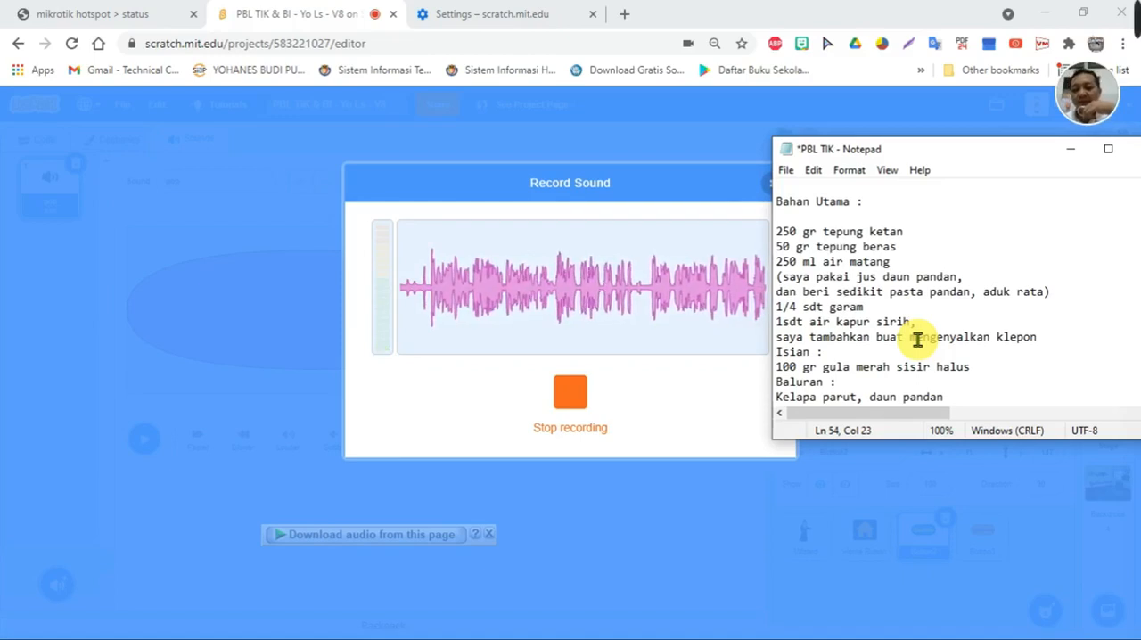
click(918, 340)
scroll(921, 348, down, 2)
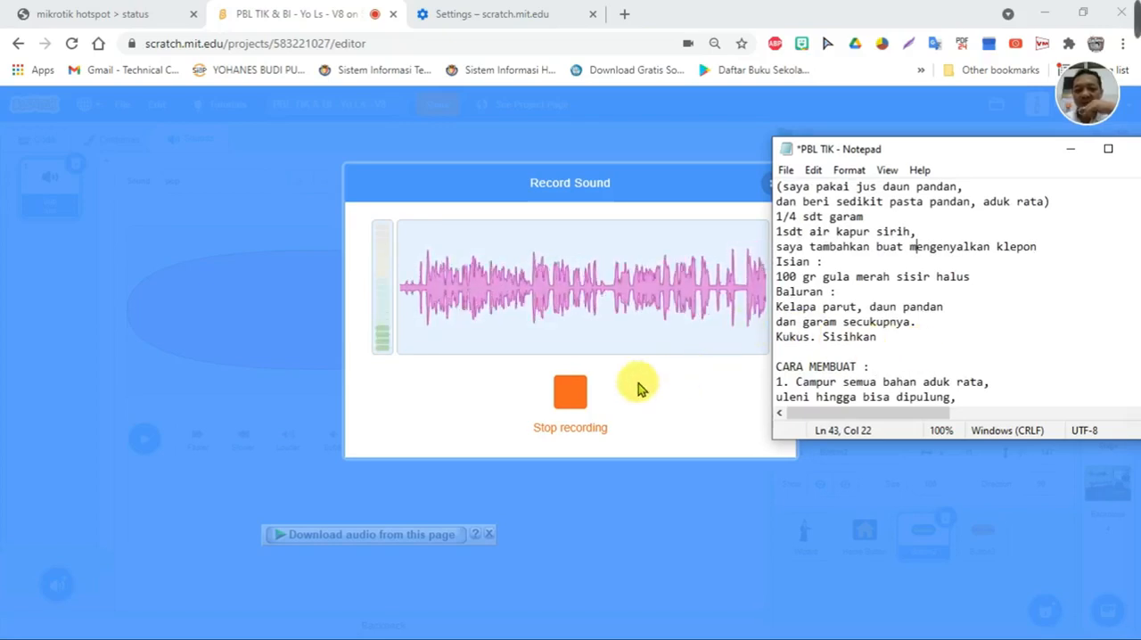
click(572, 397)
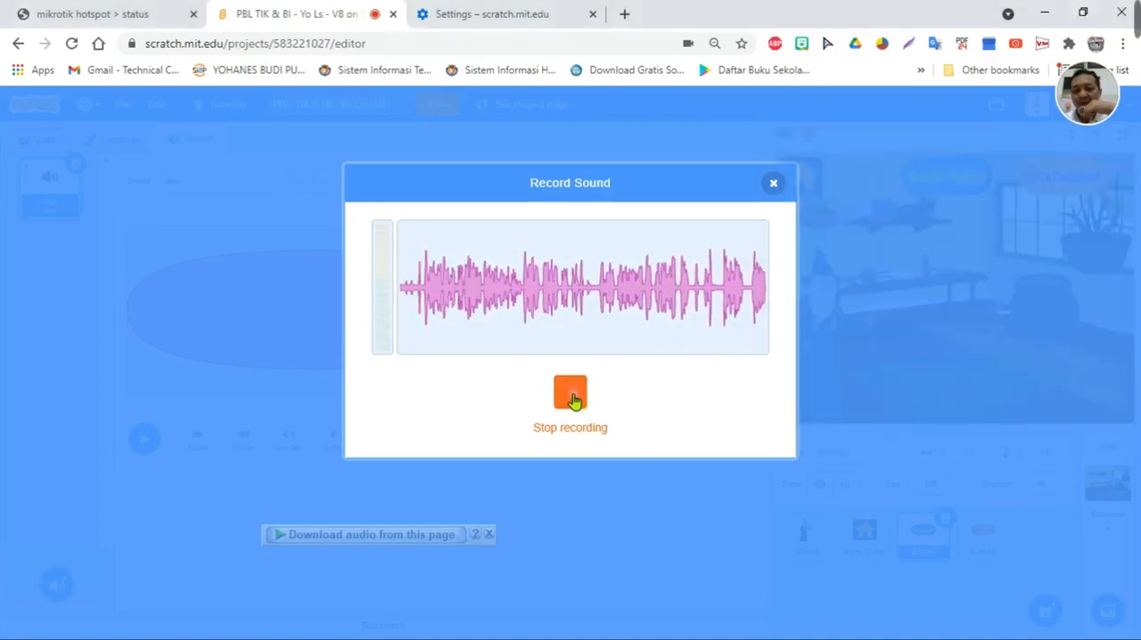
- Trim the silence from the start of the recording, preview it and save it to Button2
drag(457, 370, 398, 362)
click(578, 398)
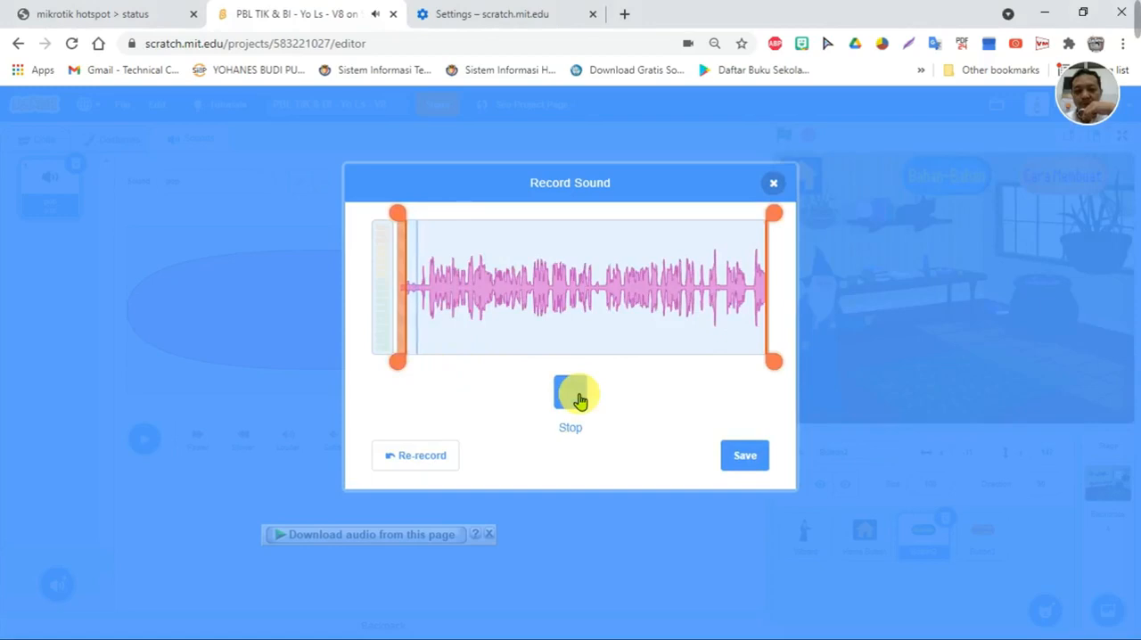
click(576, 395)
drag(401, 366, 421, 366)
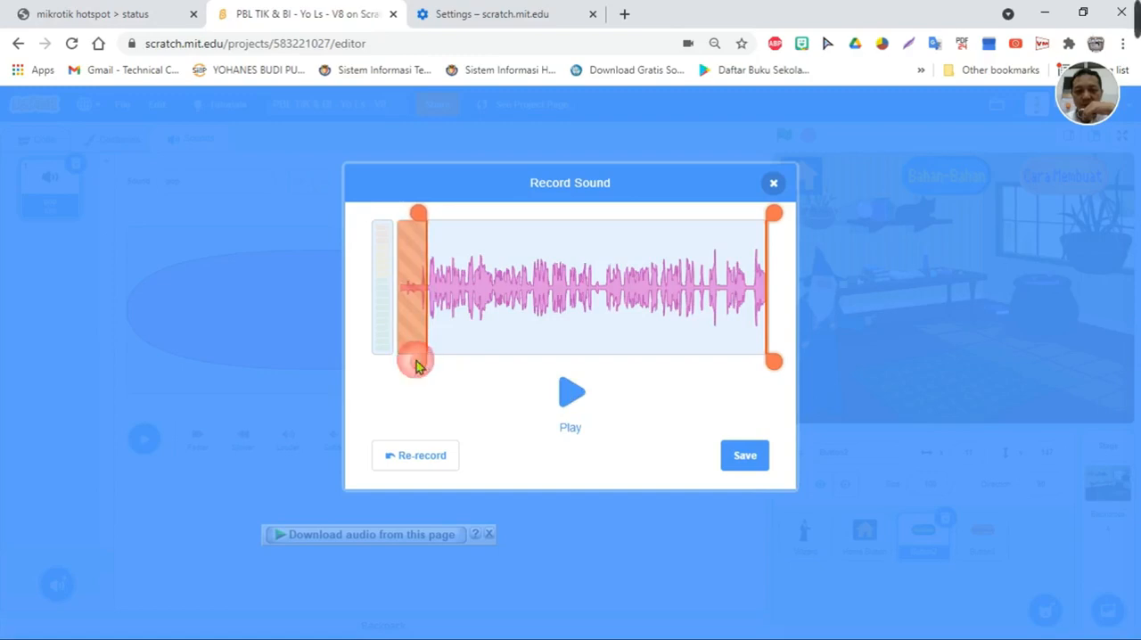
click(571, 406)
click(571, 406)
click(757, 469)
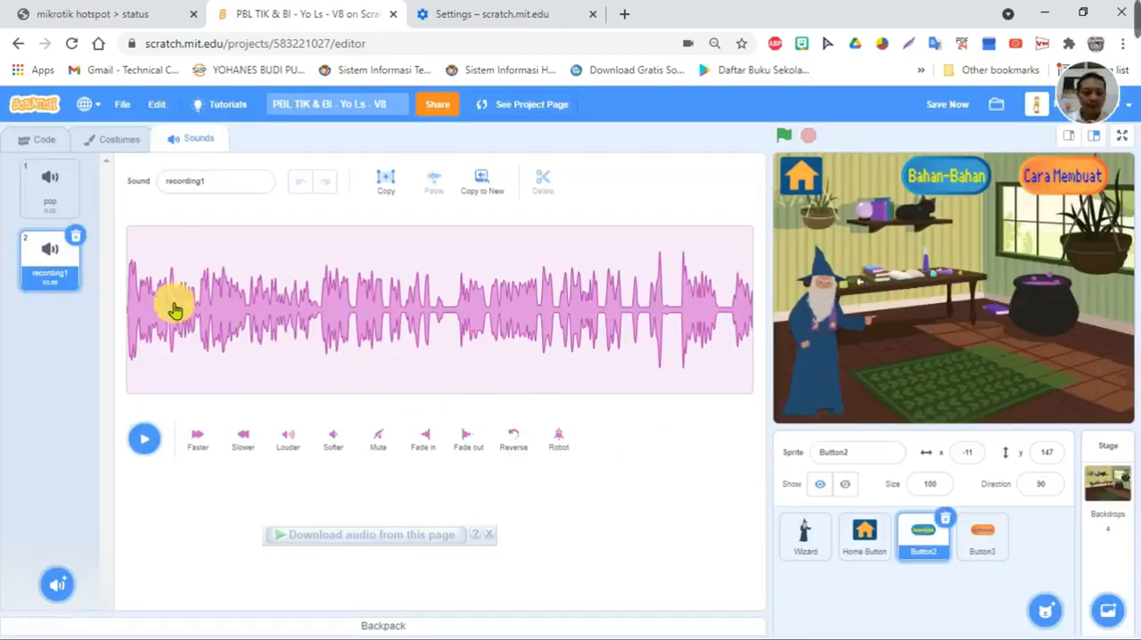
- Rename the recording as "rec-bahan" and set Button2's start sound block to it
click(224, 182)
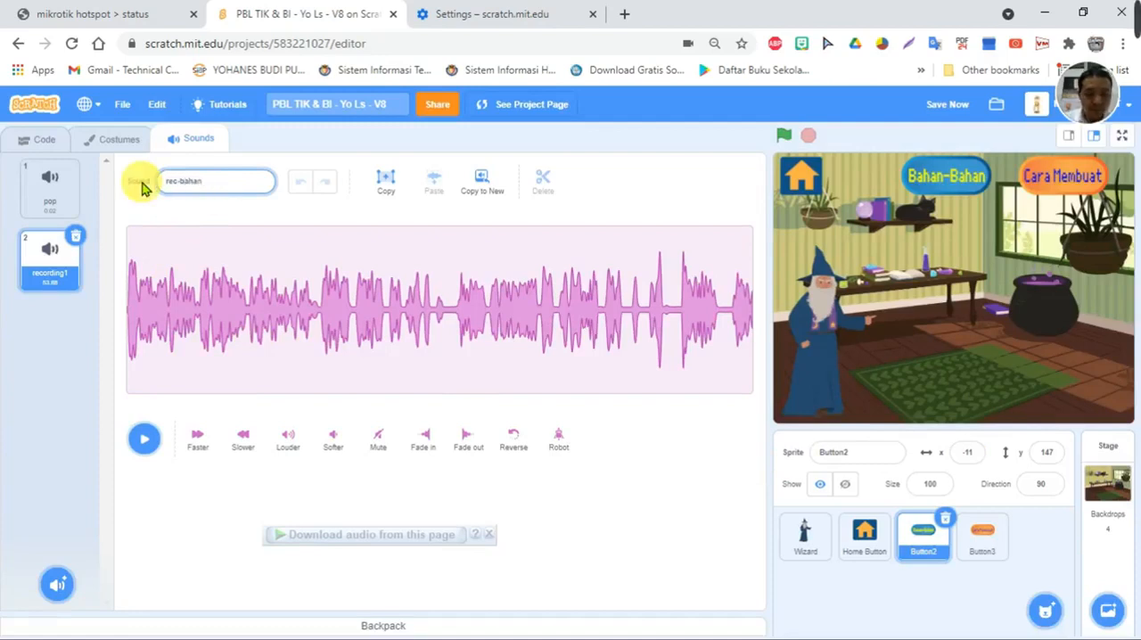
click(71, 336)
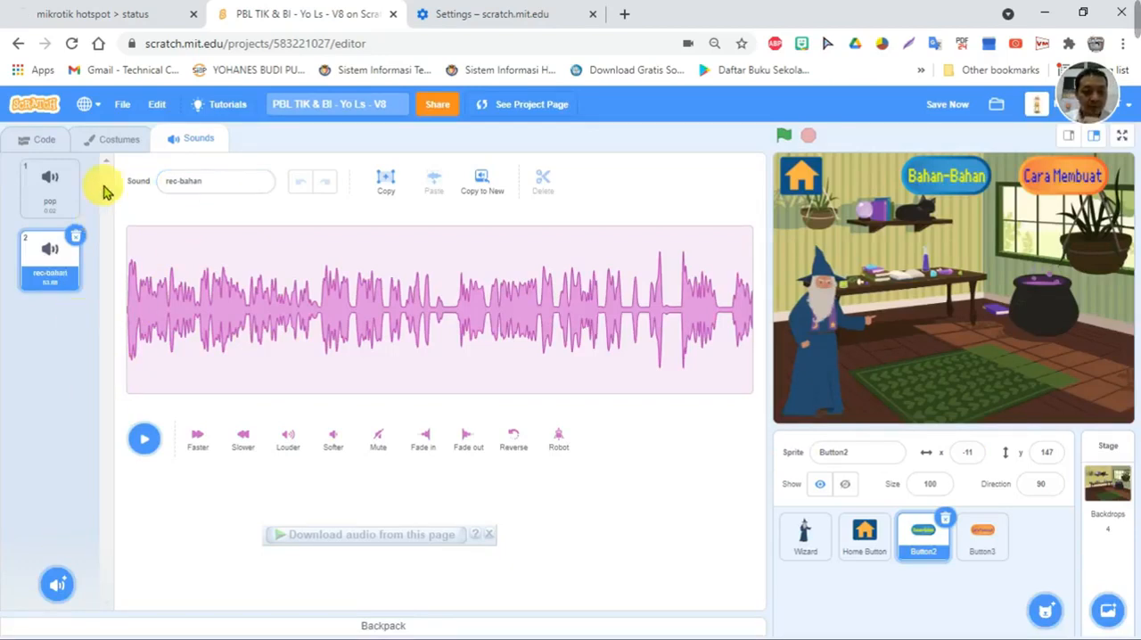
click(40, 138)
click(635, 410)
click(602, 481)
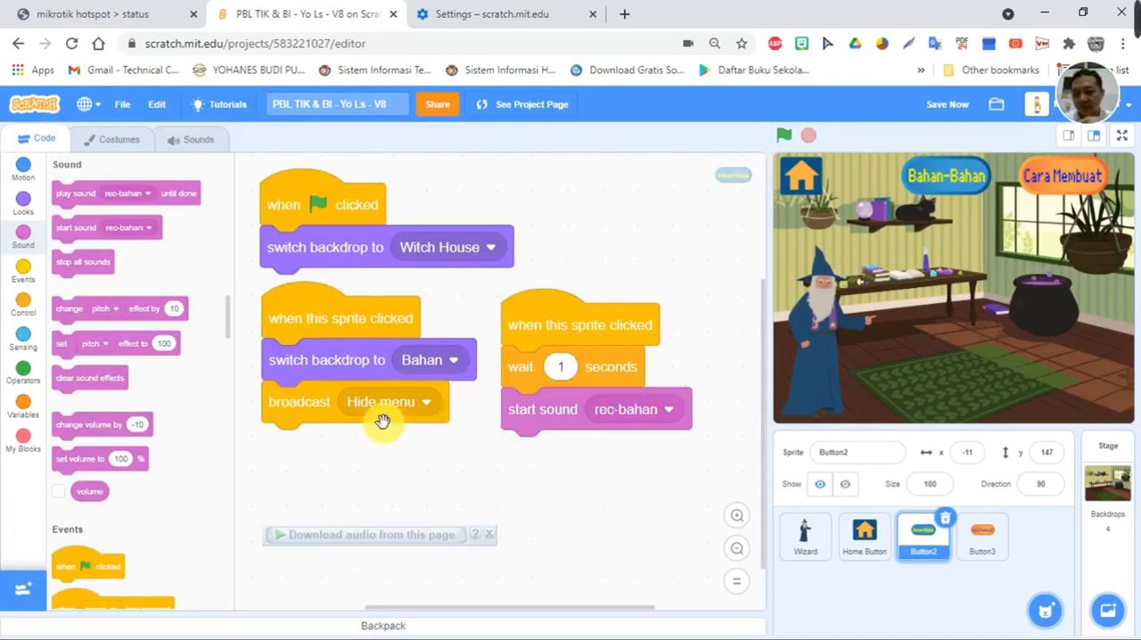
- Add a script to Button2 that hides the sprite when it receives the "Hide menu" message
scroll(77, 519, down, 2)
scroll(77, 519, down, 4)
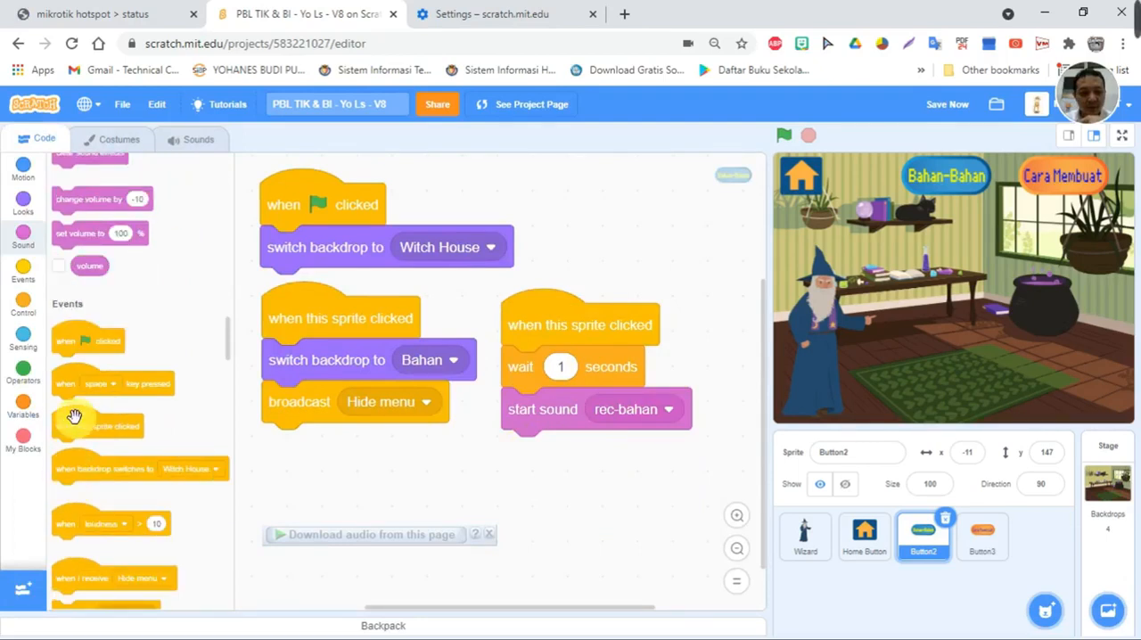
scroll(83, 471, down, 2)
drag(65, 501, 285, 477)
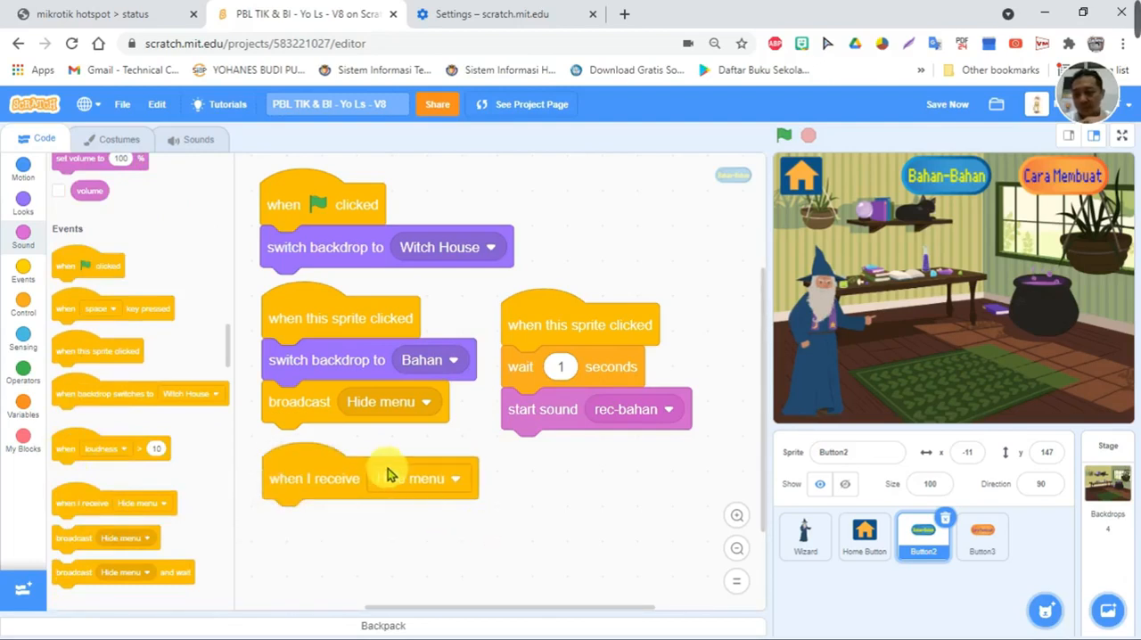
scroll(387, 472, down, 2)
click(24, 205)
scroll(158, 331, up, 5)
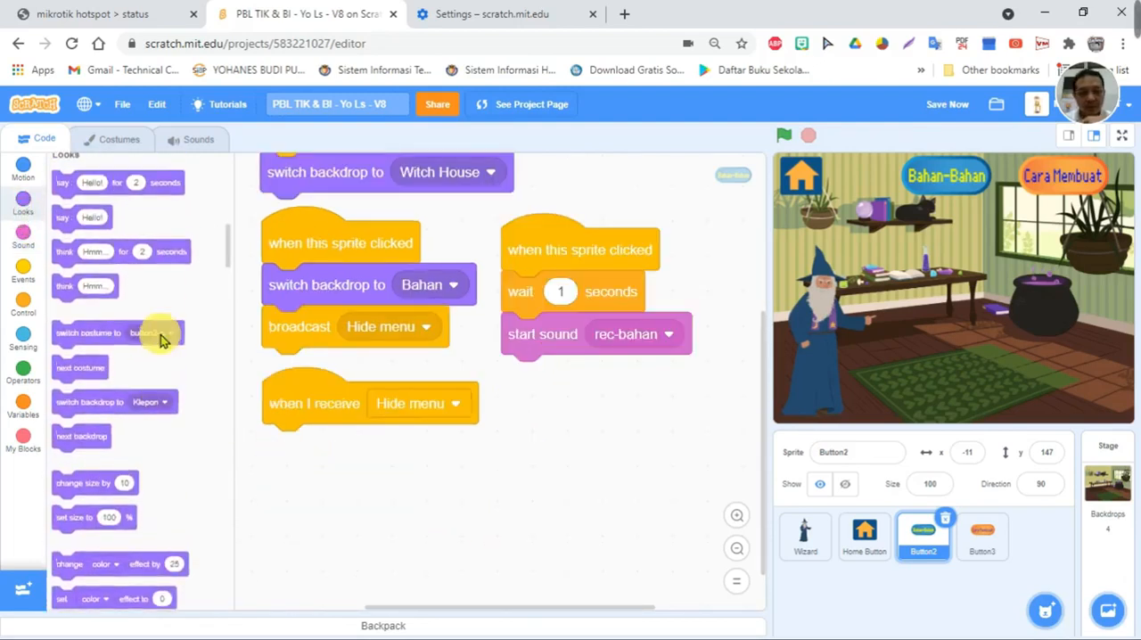
scroll(84, 387, down, 3)
scroll(80, 385, down, 2)
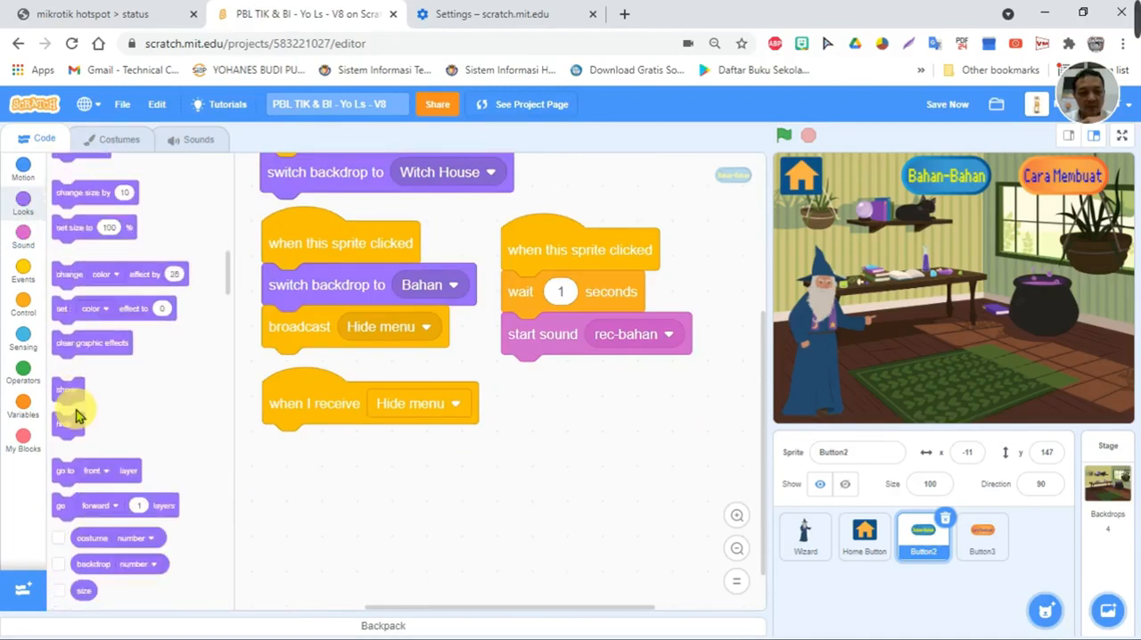
drag(66, 424, 271, 445)
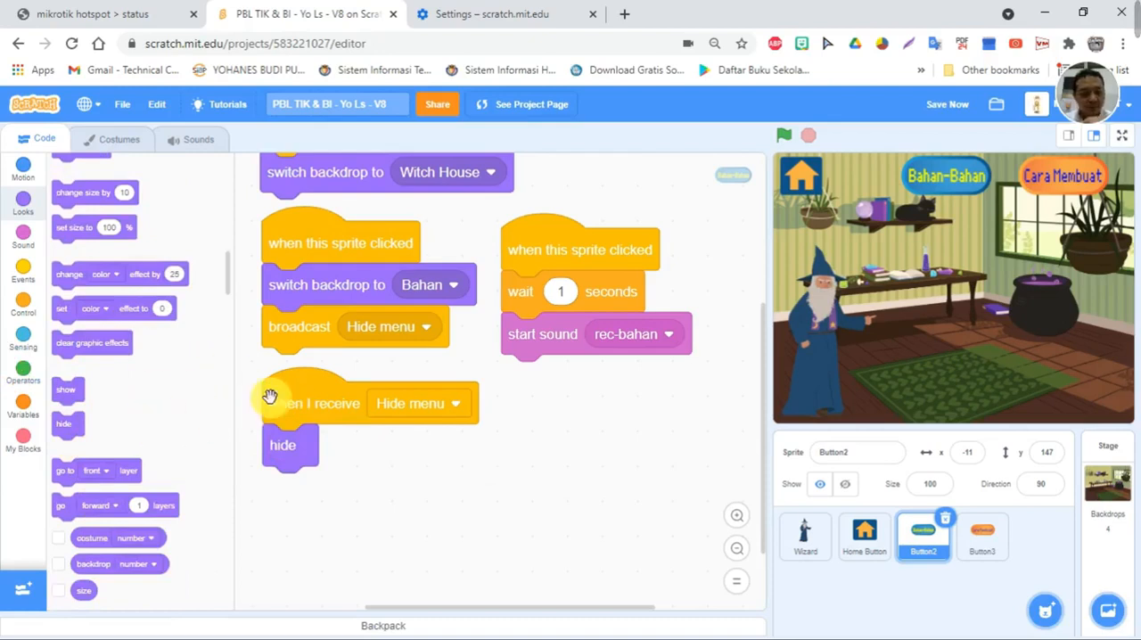
- Duplicate Button2's "Hide menu" receiver script, set the copy's message to "home" and replace its hide block with show
right_click(297, 387)
click(328, 404)
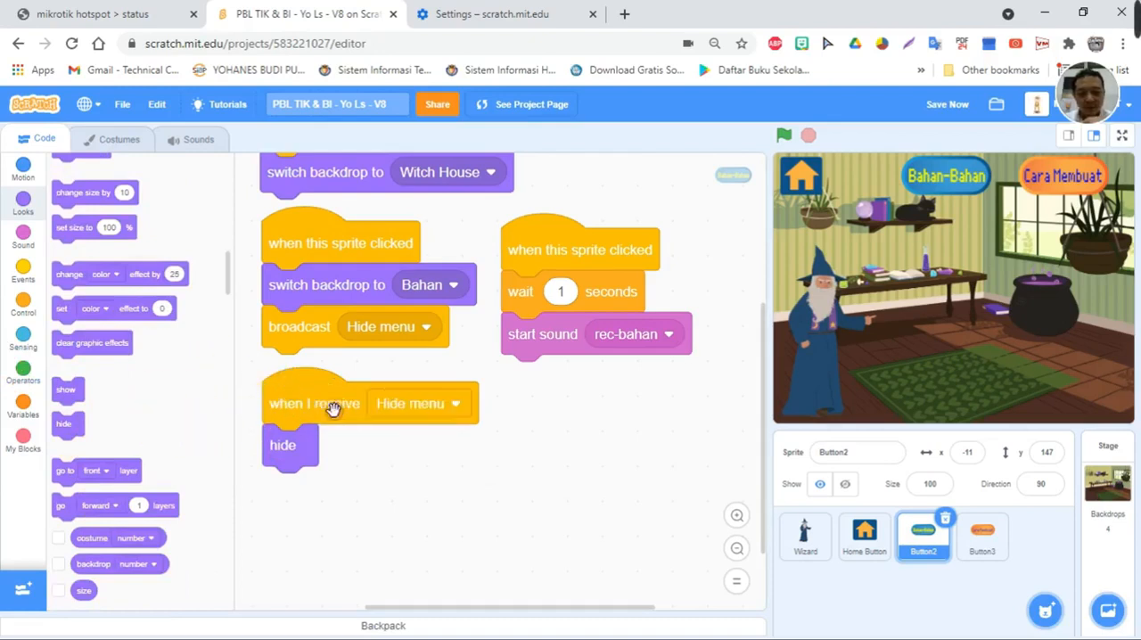
click(535, 408)
click(624, 411)
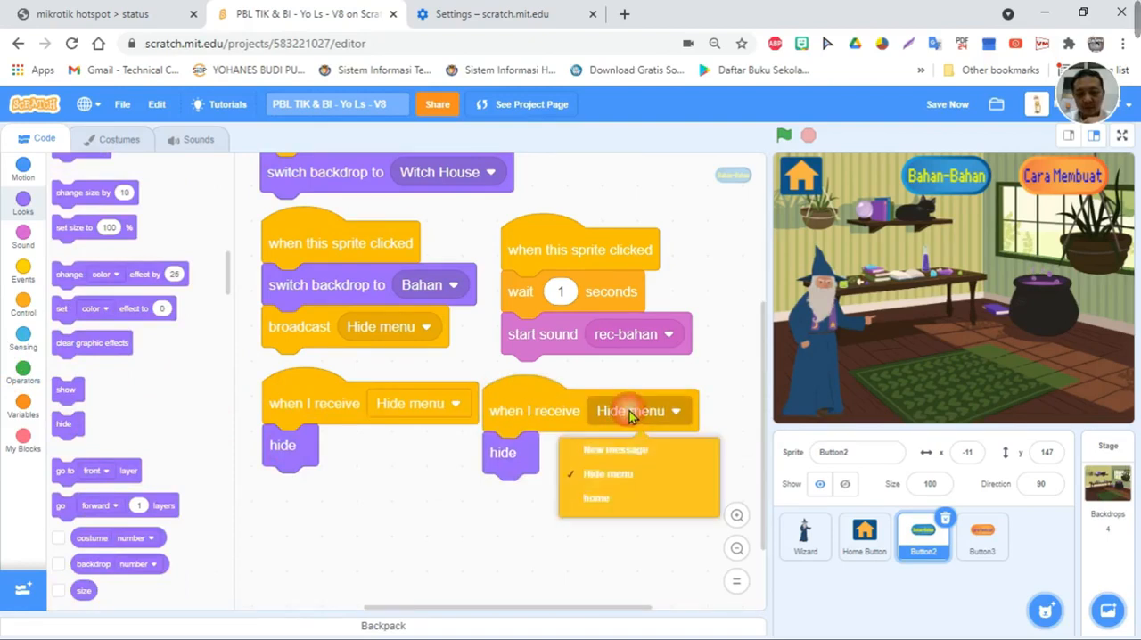
click(616, 499)
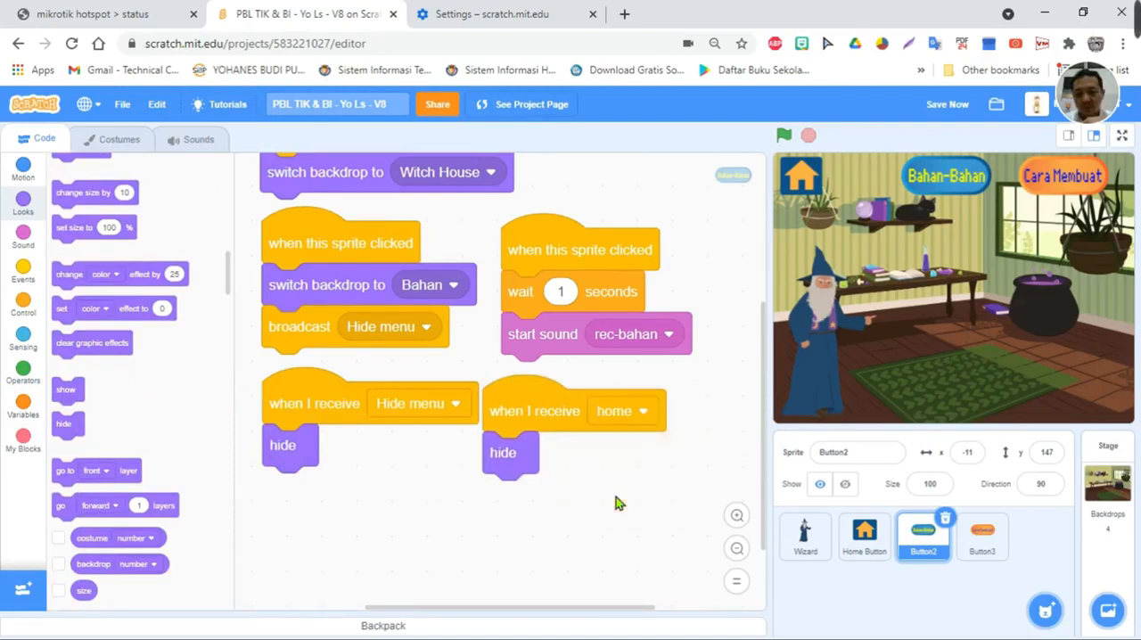
drag(505, 455, 564, 416)
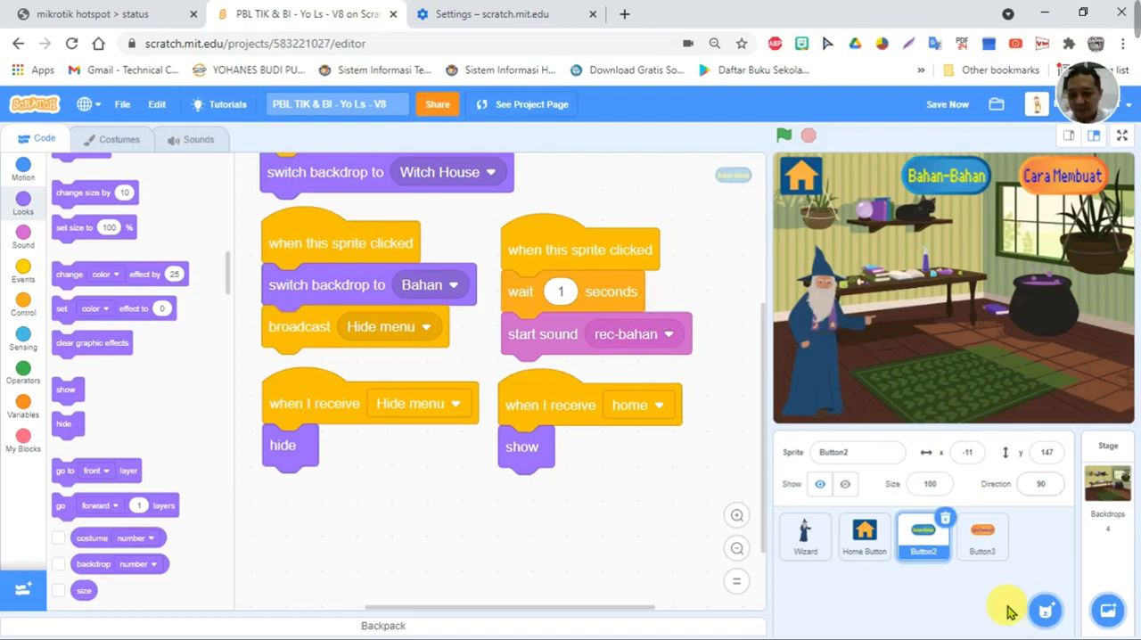
- Start a sprite-clicked script on Button3 that switches the backdrop to "Cara"
click(984, 555)
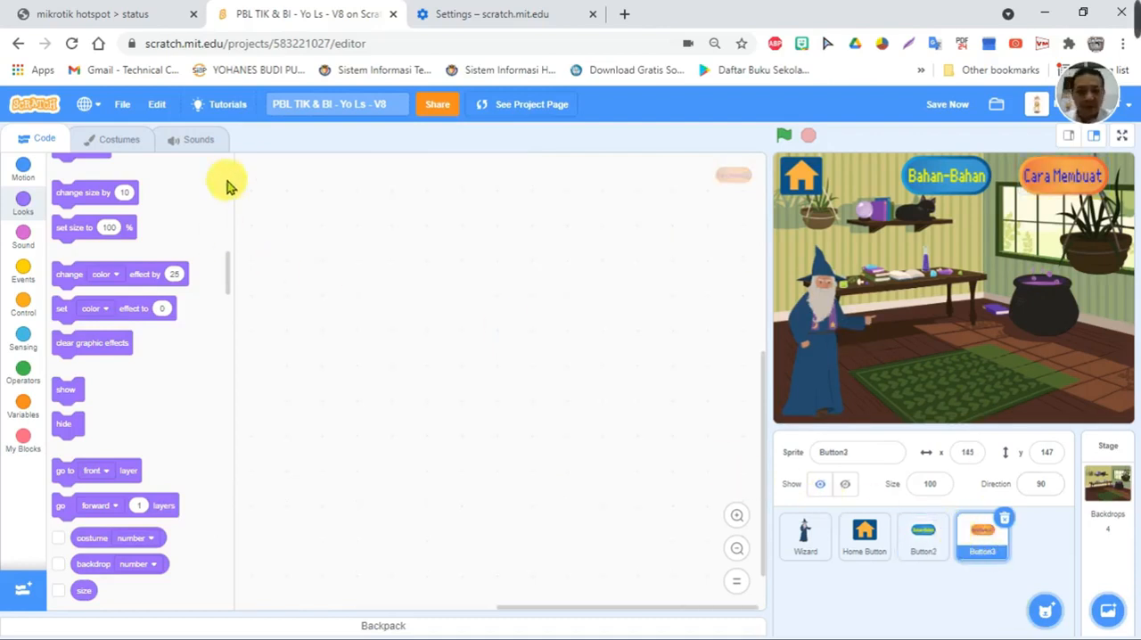
scroll(143, 293, up, 3)
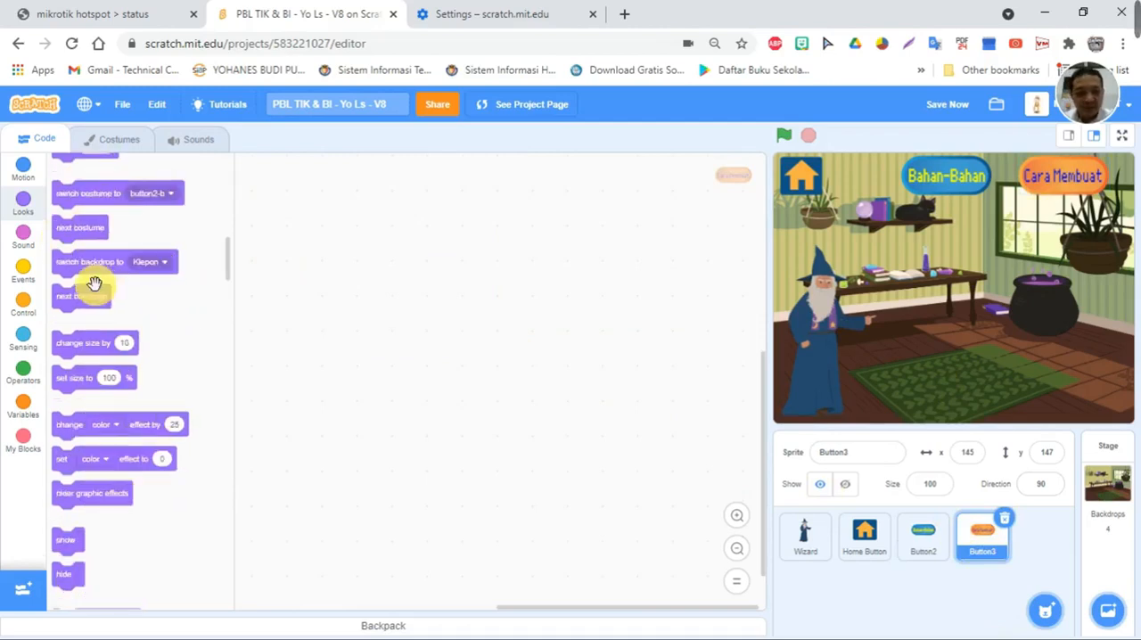
click(23, 272)
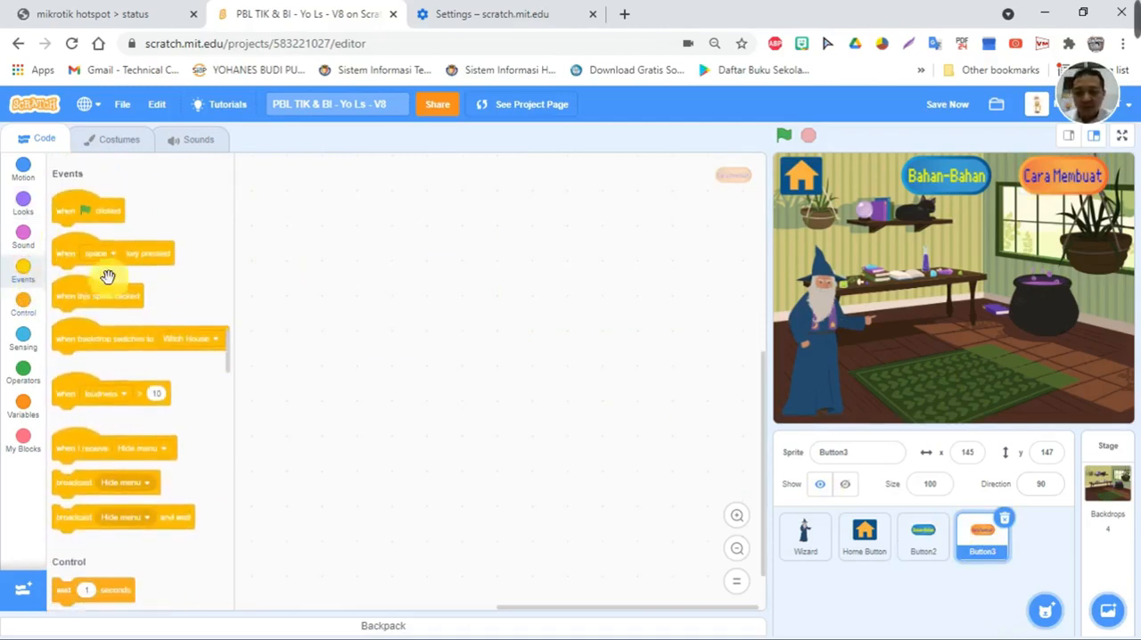
drag(68, 288, 257, 197)
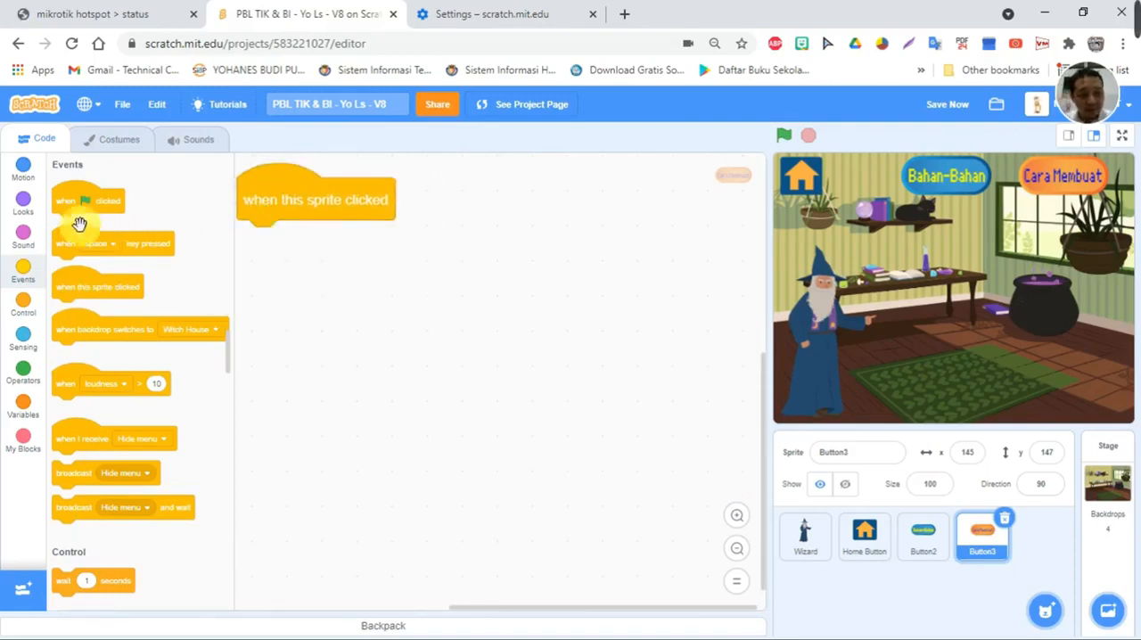
click(24, 202)
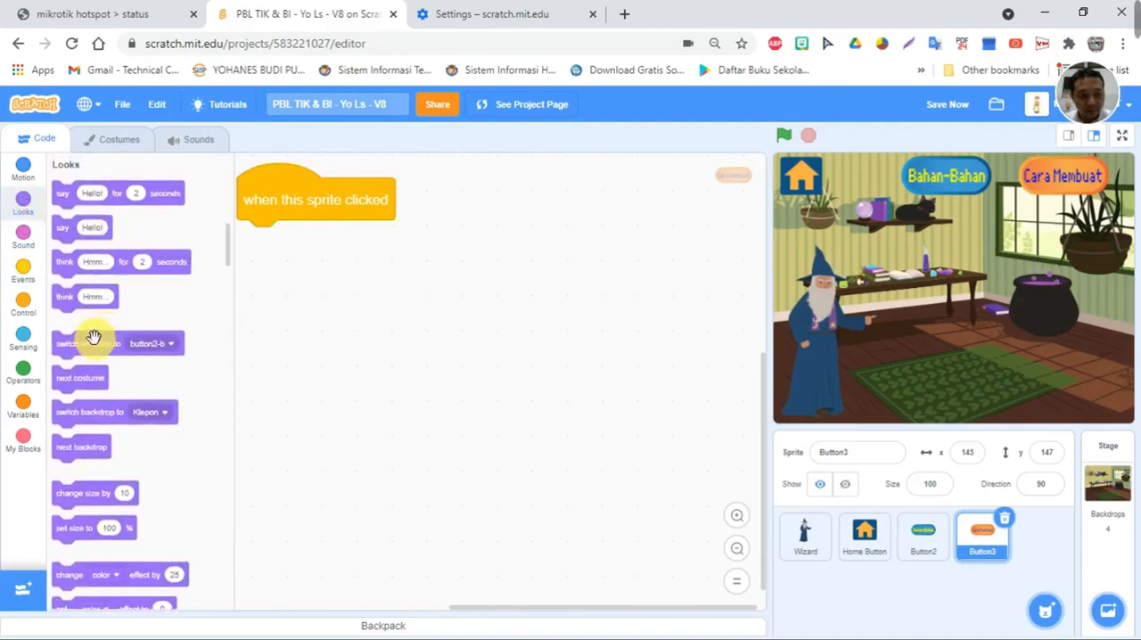
drag(87, 411, 273, 225)
click(408, 242)
click(404, 339)
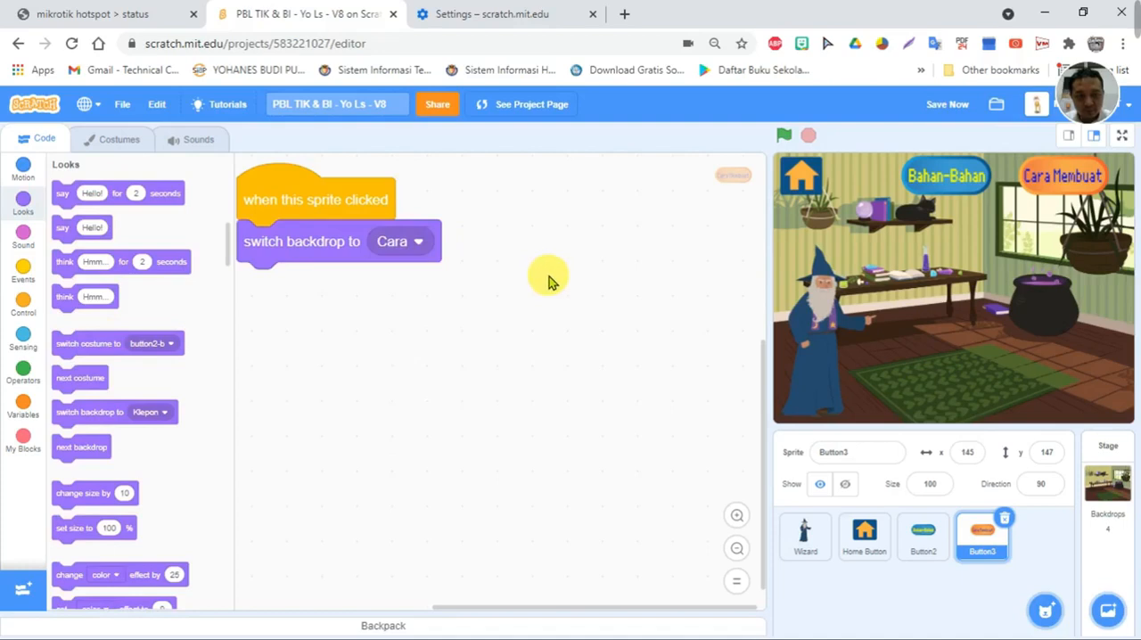
- Append a broadcast of "Hide menu" below Button3's backdrop switch
click(25, 269)
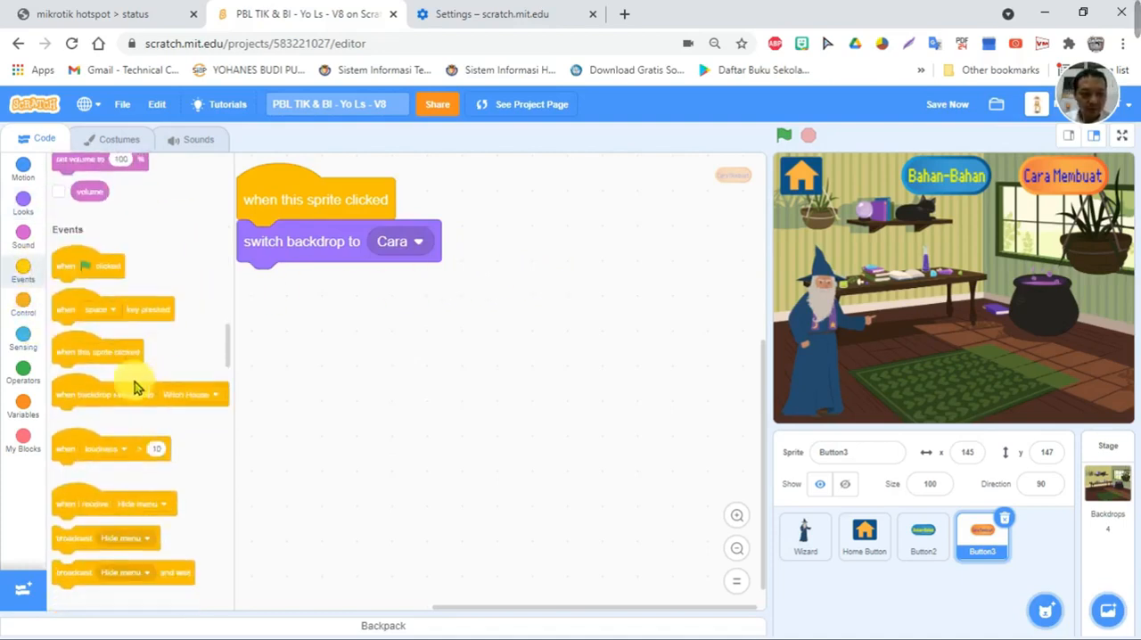
drag(76, 409, 278, 290)
click(390, 286)
click(562, 284)
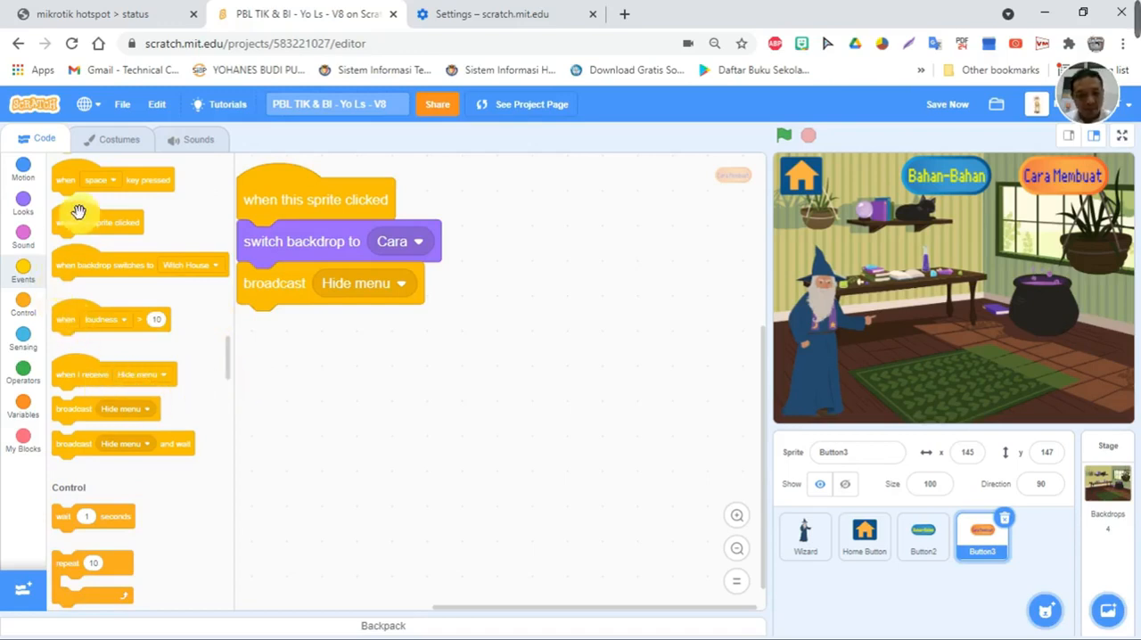
- Build a second sprite-clicked script on Button3 with a 1-second wait and a start sound block
drag(77, 225, 510, 215)
drag(64, 515, 489, 253)
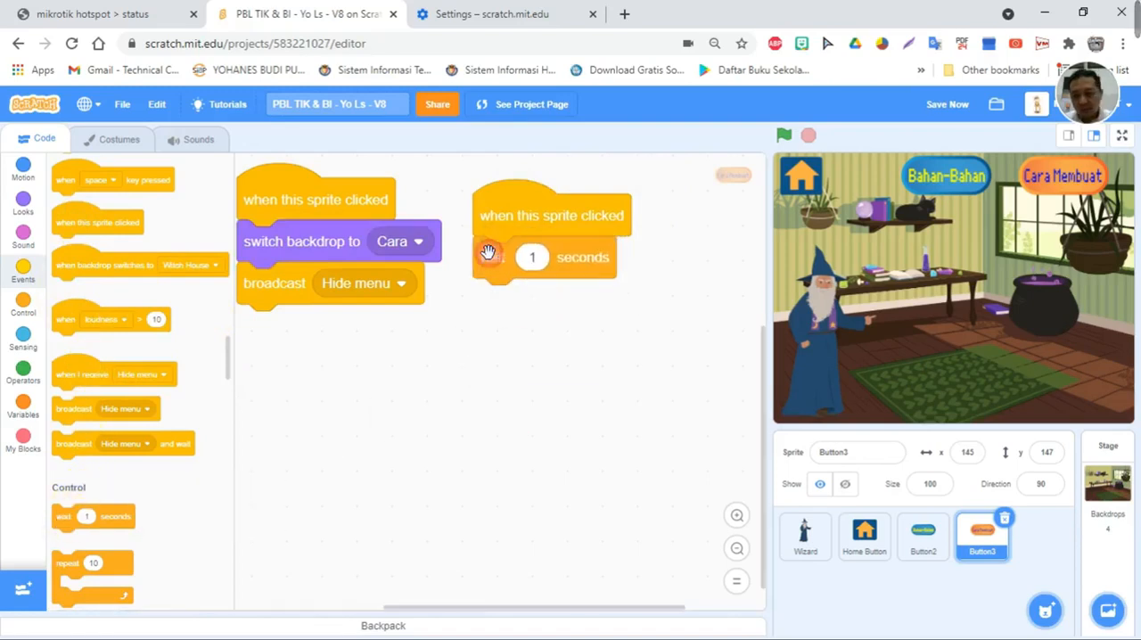
click(24, 237)
drag(71, 191, 587, 309)
- Open the sound recorder from Button3's start sound block and find the "CARA MEMBUAT" steps in the PBL TIK Notepad notes
click(587, 305)
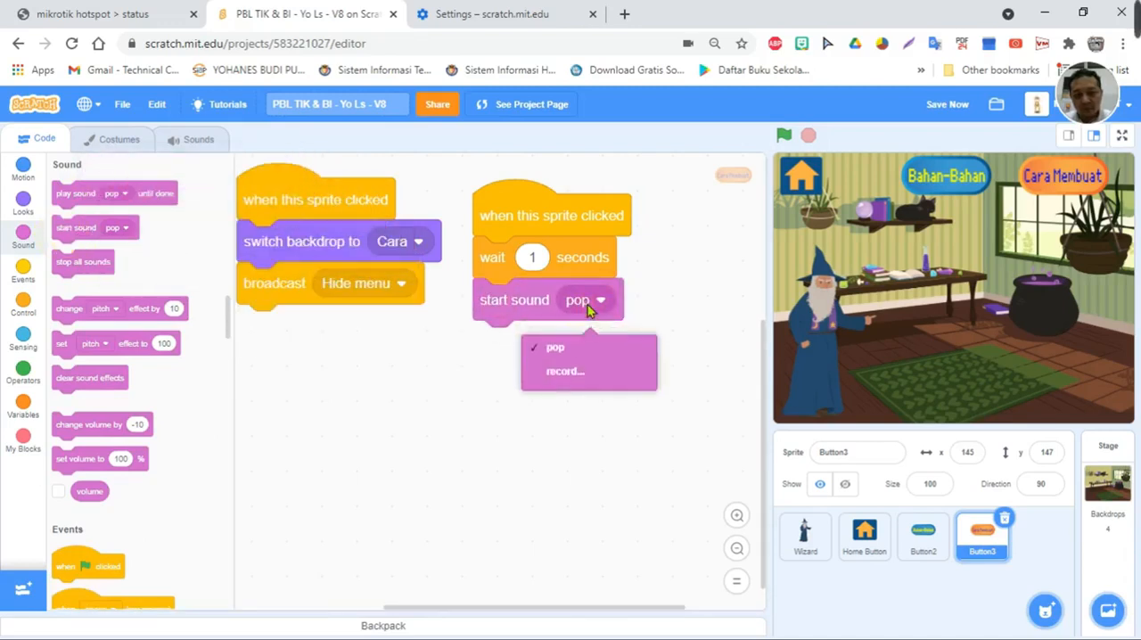
click(567, 366)
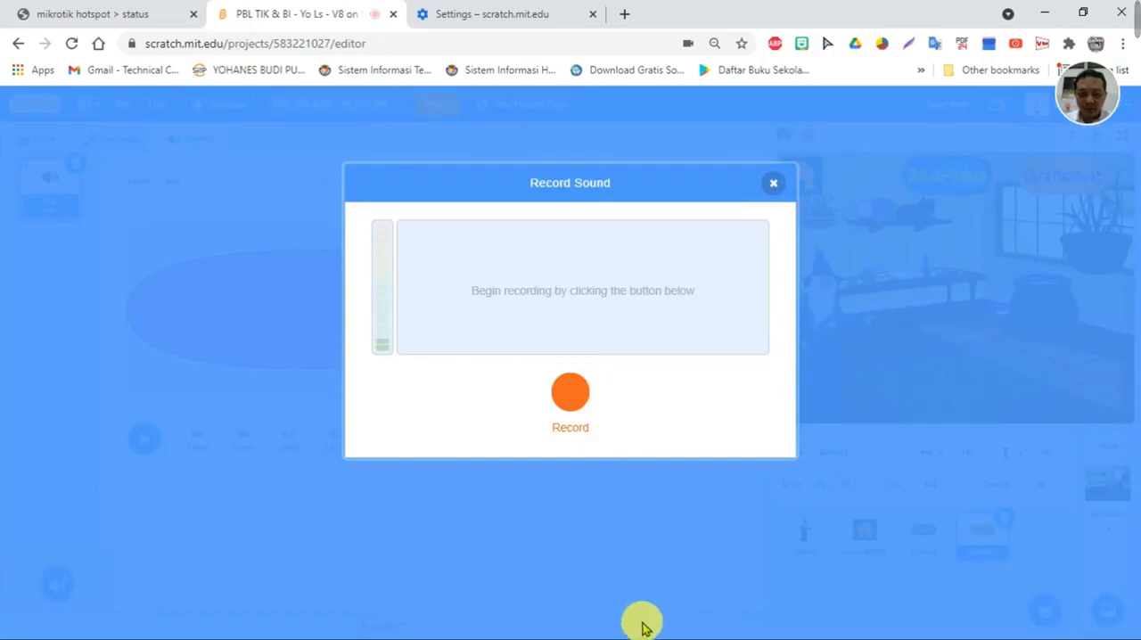
key(super)
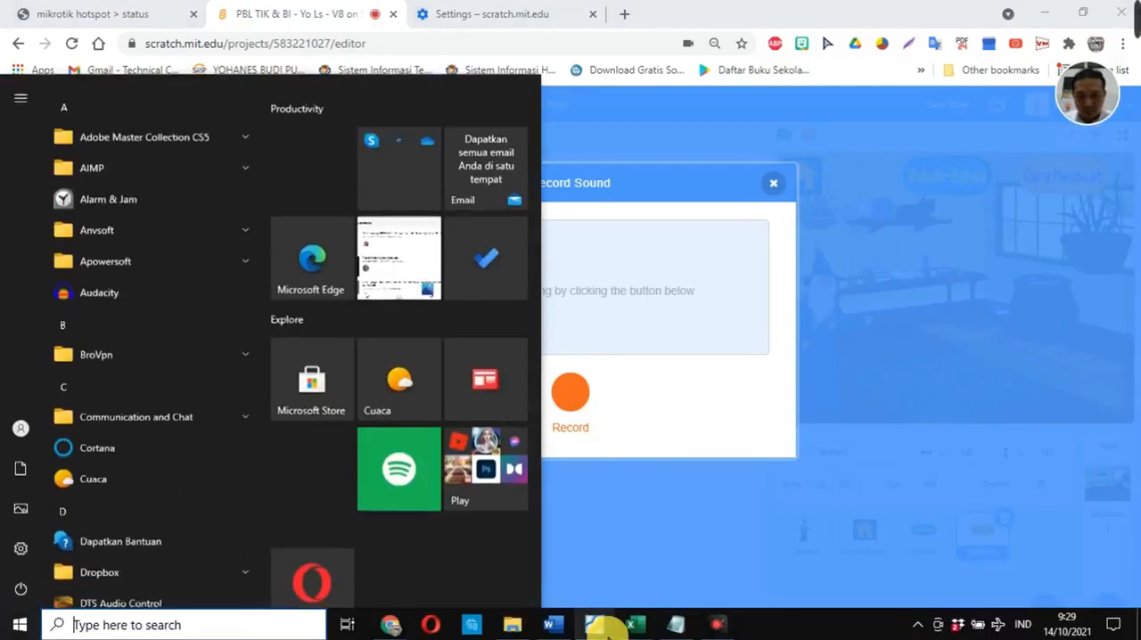
click(679, 626)
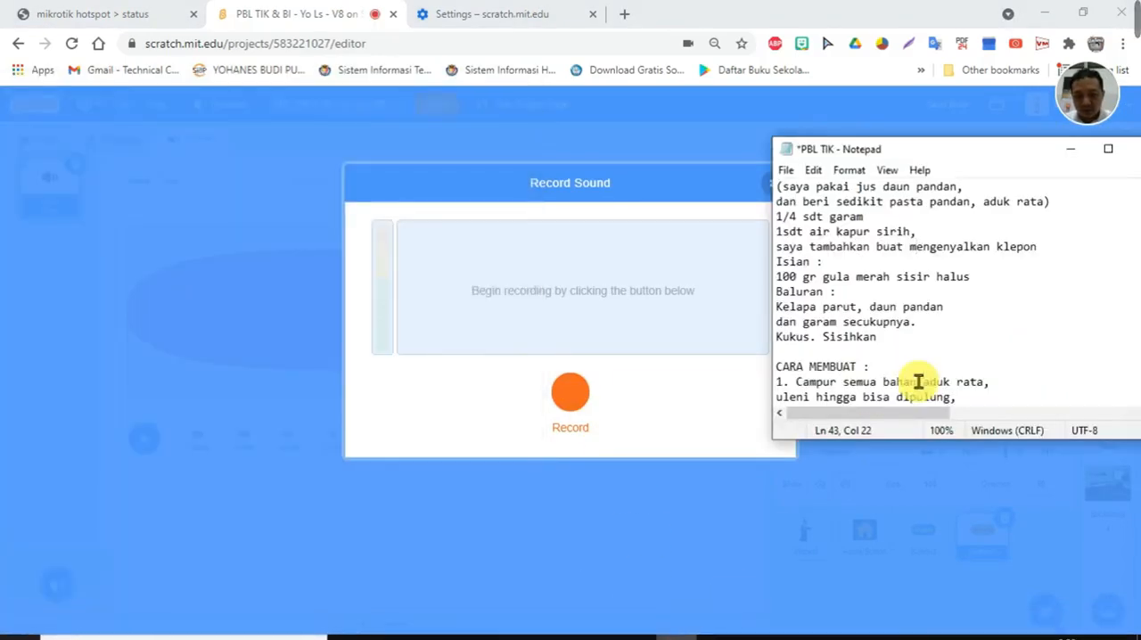
scroll(905, 361, down, 3)
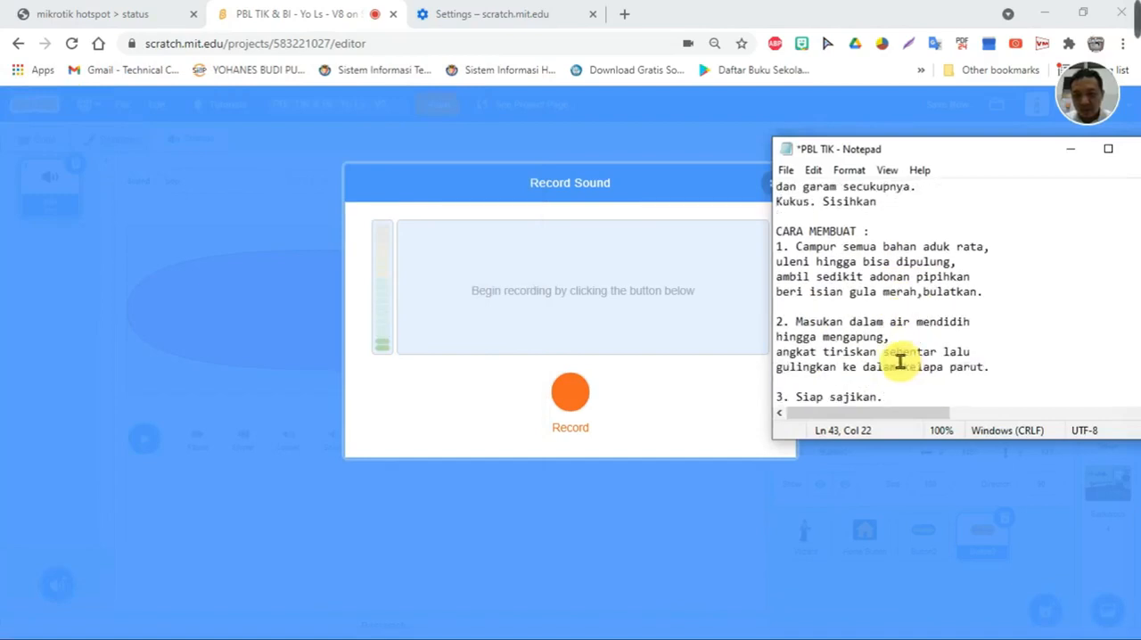
- Record the narration of the klepon preparation steps while reading the Notepad notes, and end the recording
click(571, 407)
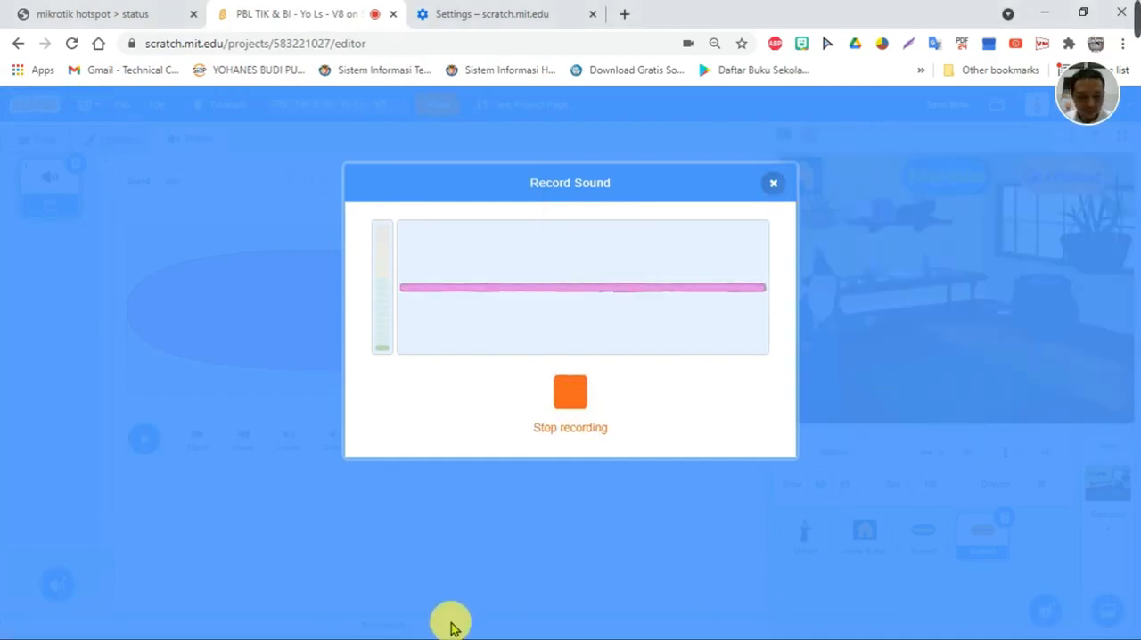
key(alt+Tab)
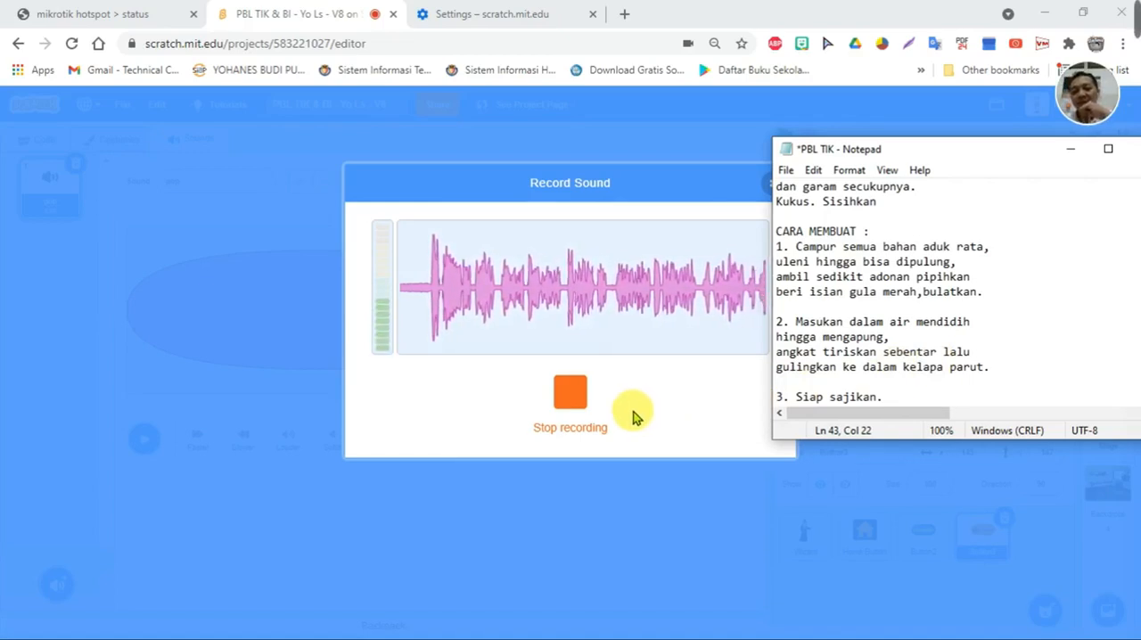
click(578, 405)
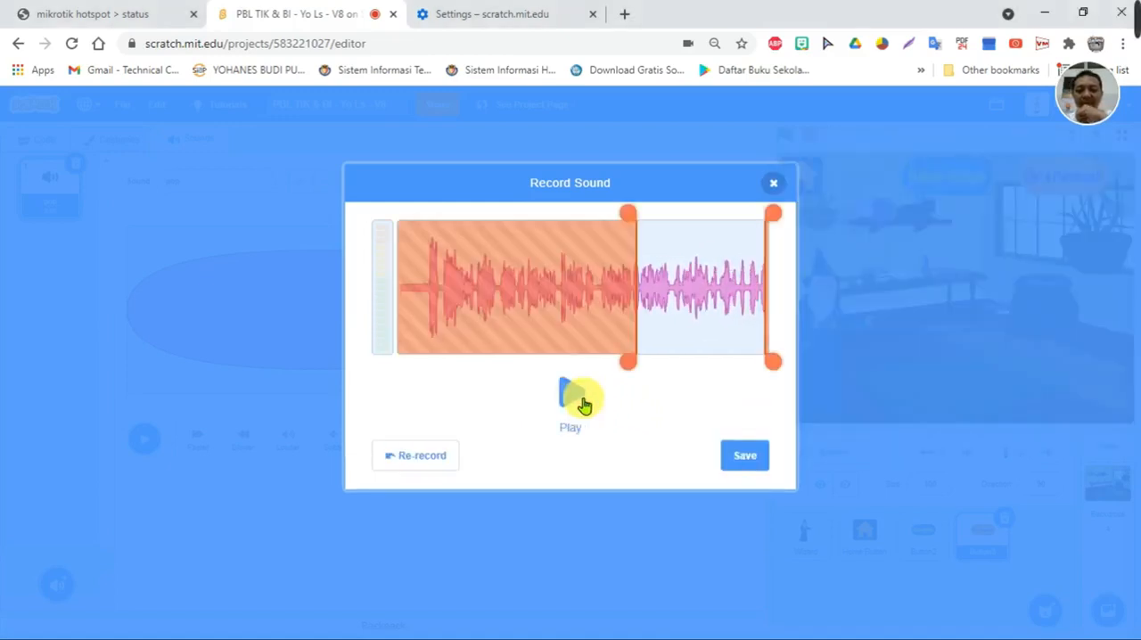
- Trim the silence from the start of the preparation narration, preview it and save it to Button3
drag(625, 371, 413, 368)
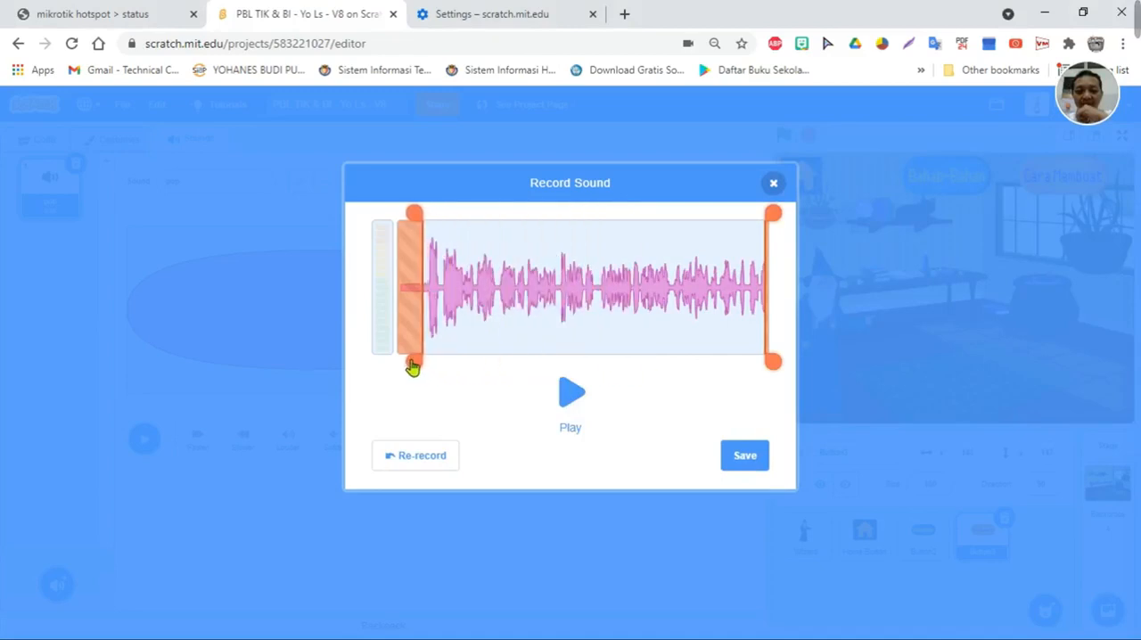
click(575, 398)
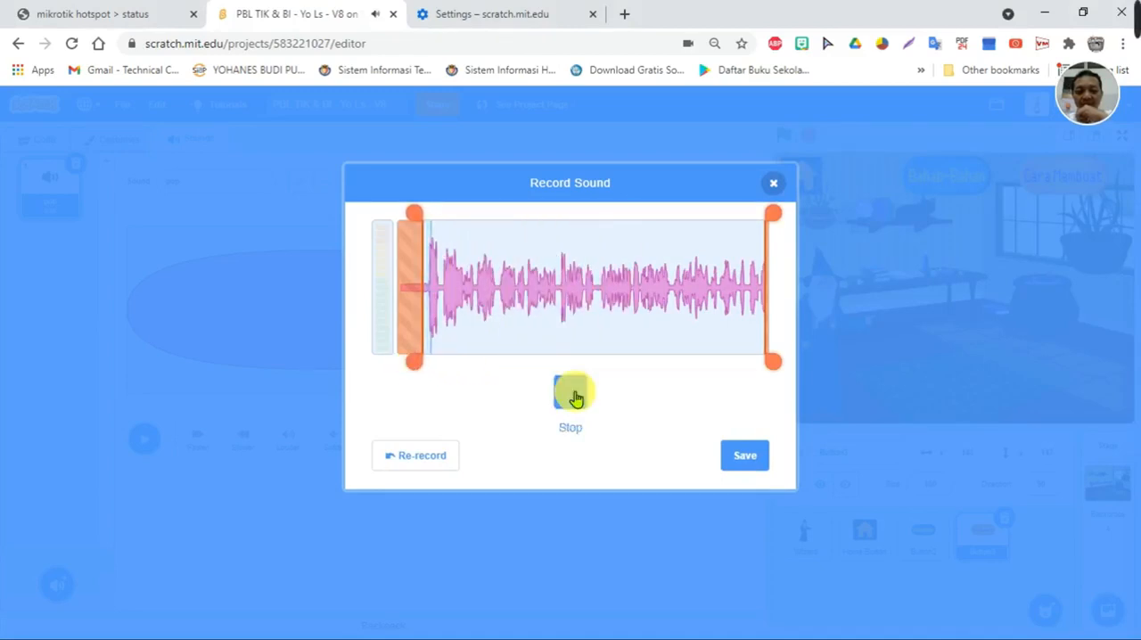
click(575, 397)
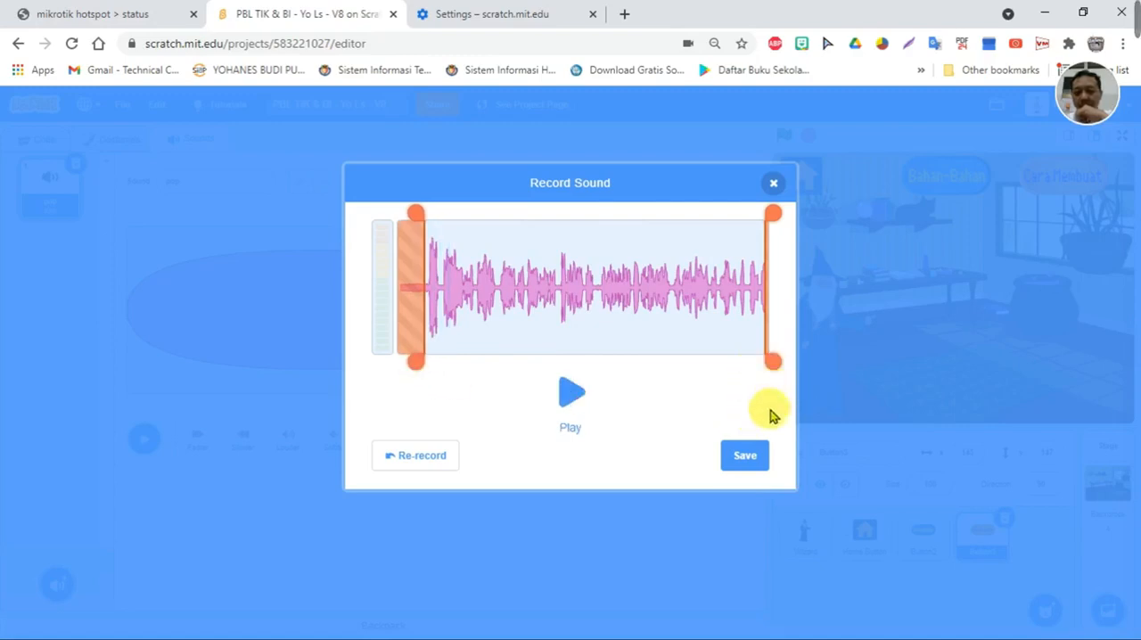
click(749, 456)
- Rename the new recording as "rec-cara" and select it in Button3's start sound block
click(241, 181)
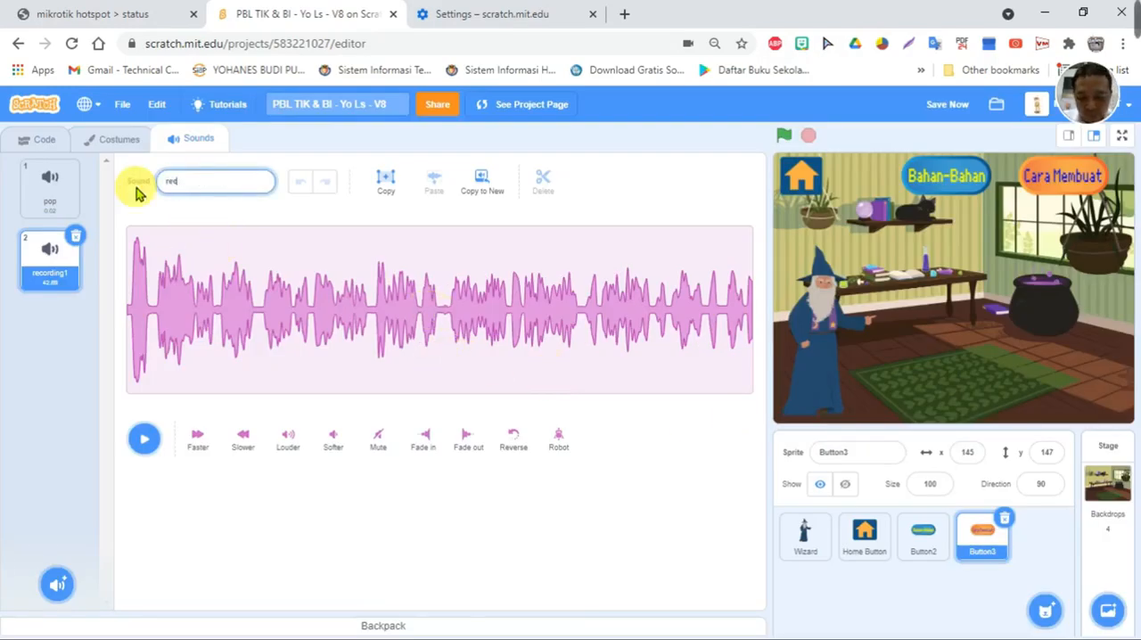
click(397, 528)
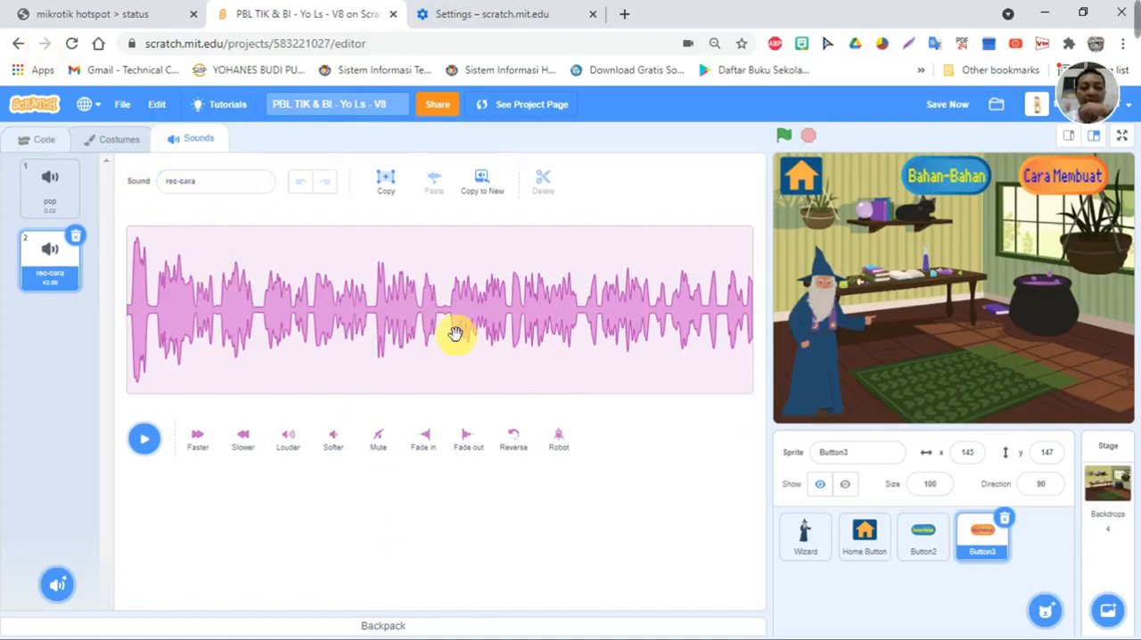
click(580, 301)
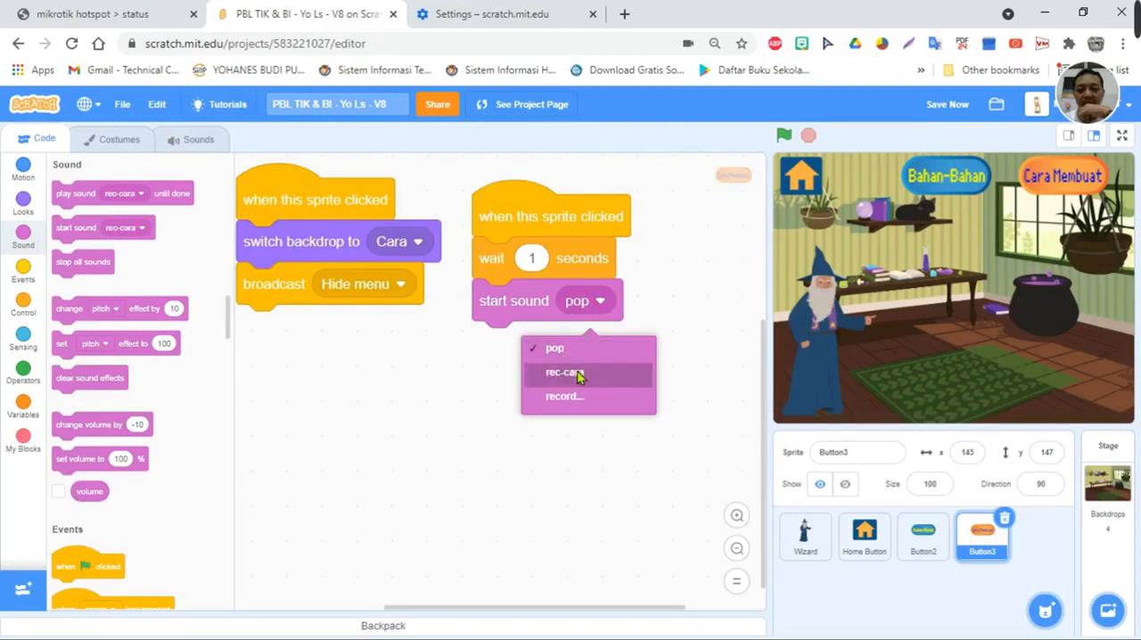
click(578, 376)
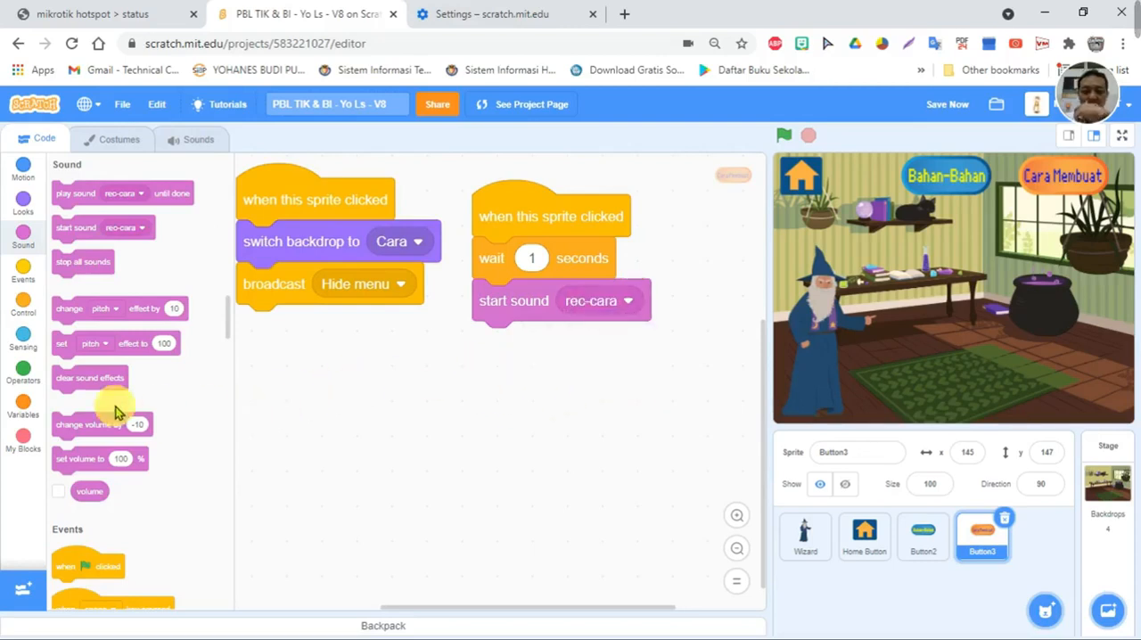
- Add a script to Button3 that hides the sprite when it receives the "Hide menu" message
scroll(67, 481, down, 3)
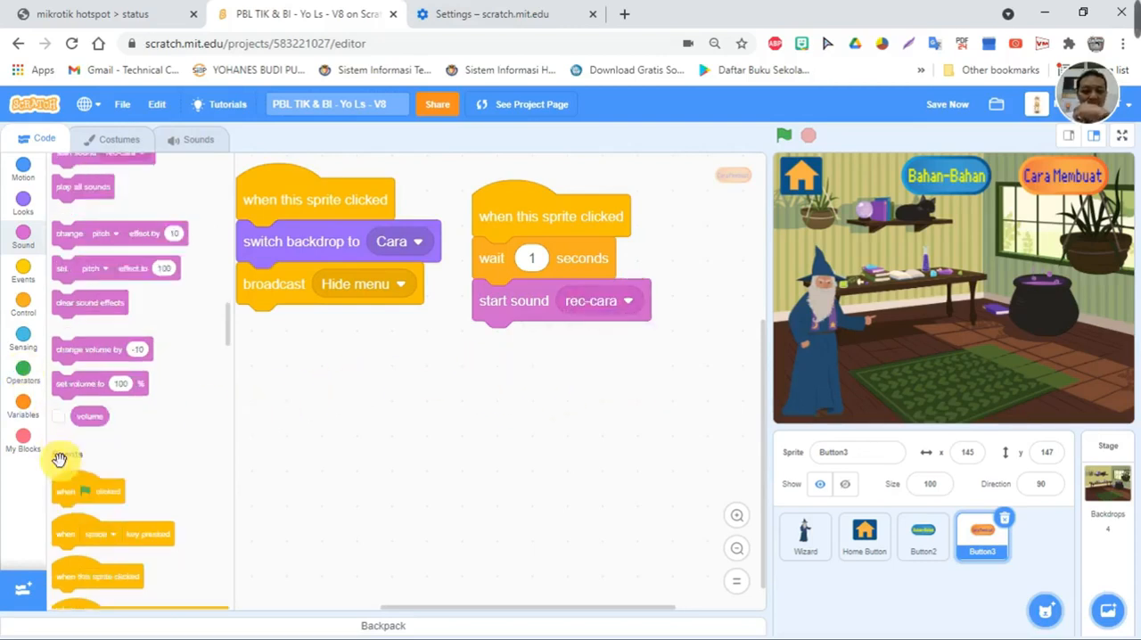
click(22, 267)
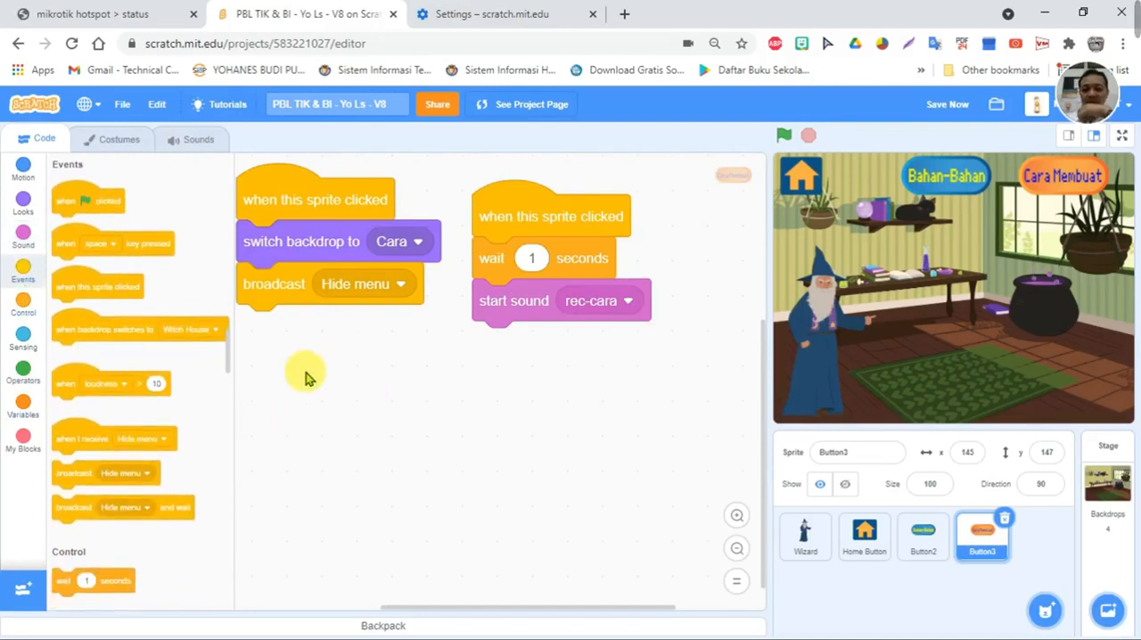
drag(75, 437, 271, 375)
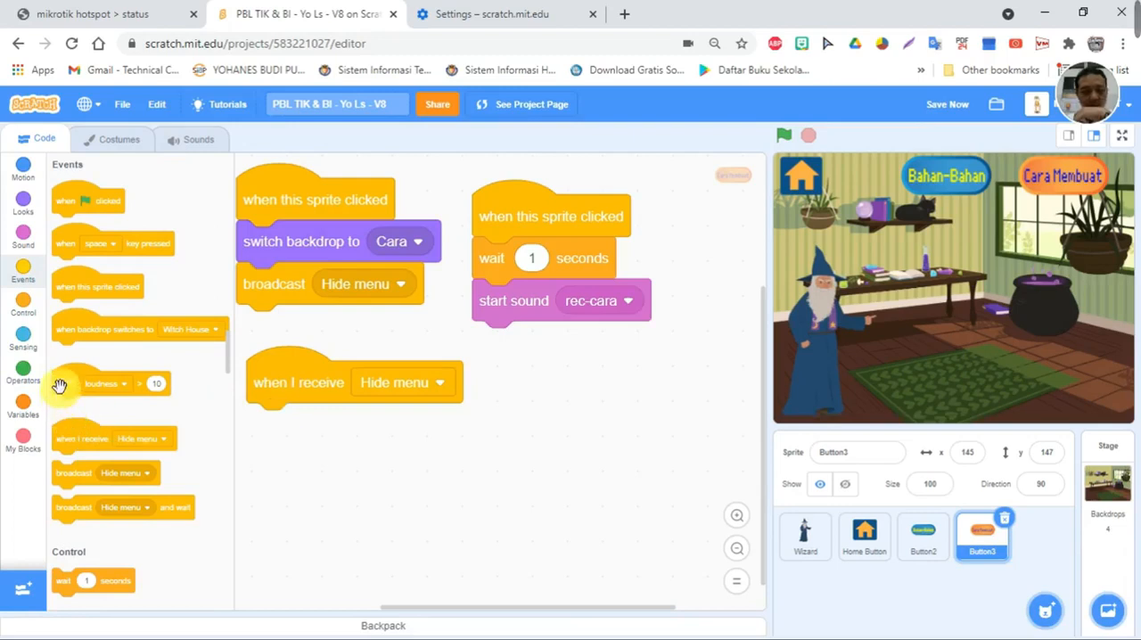
click(23, 203)
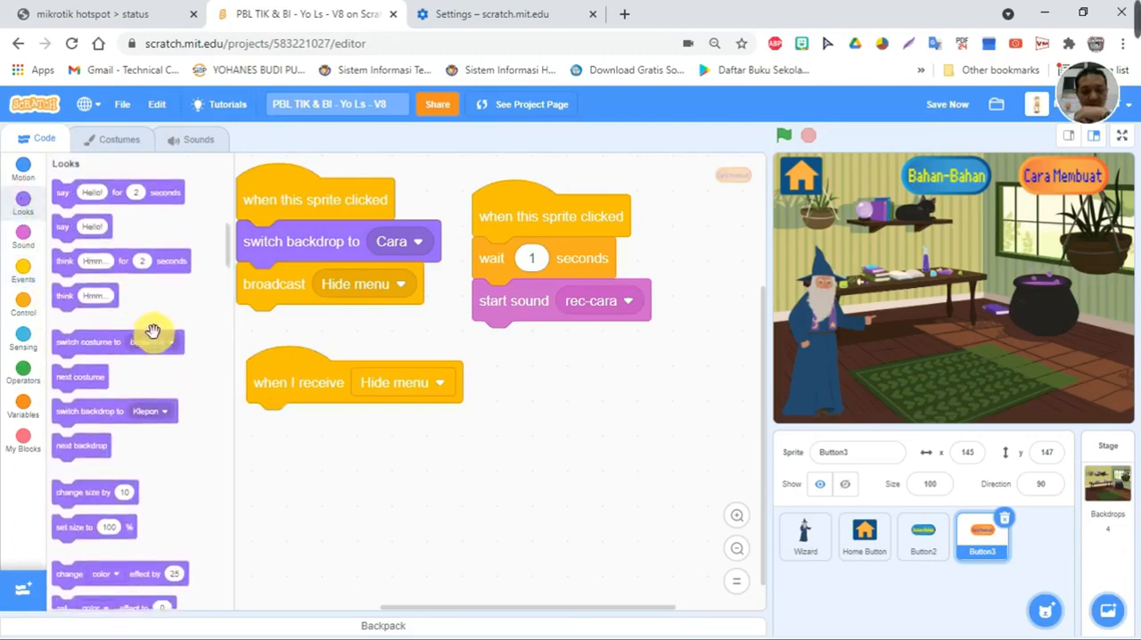
scroll(82, 435, down, 5)
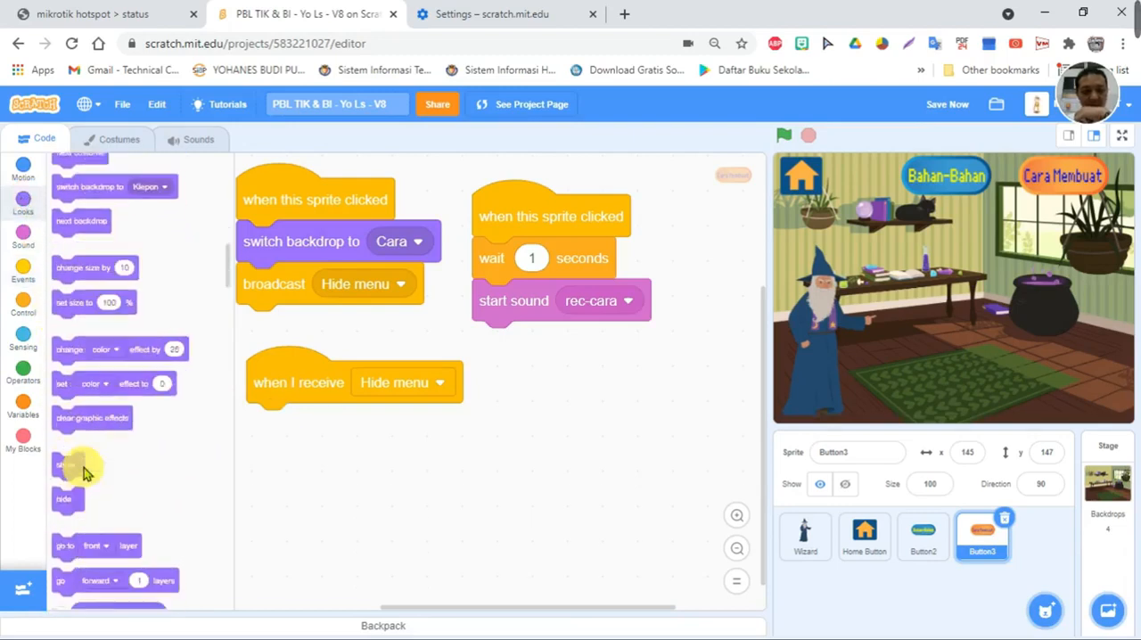
drag(73, 502, 285, 428)
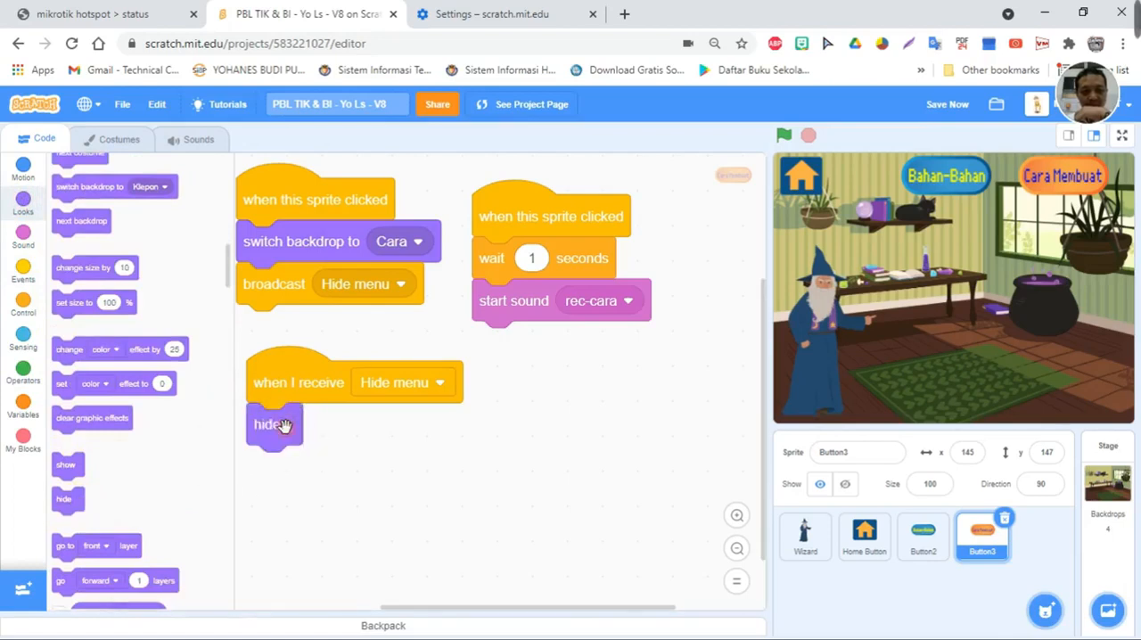
- Duplicate Button3's hide script beside the original, and make the copy show the sprite when it receives "home"
right_click(287, 365)
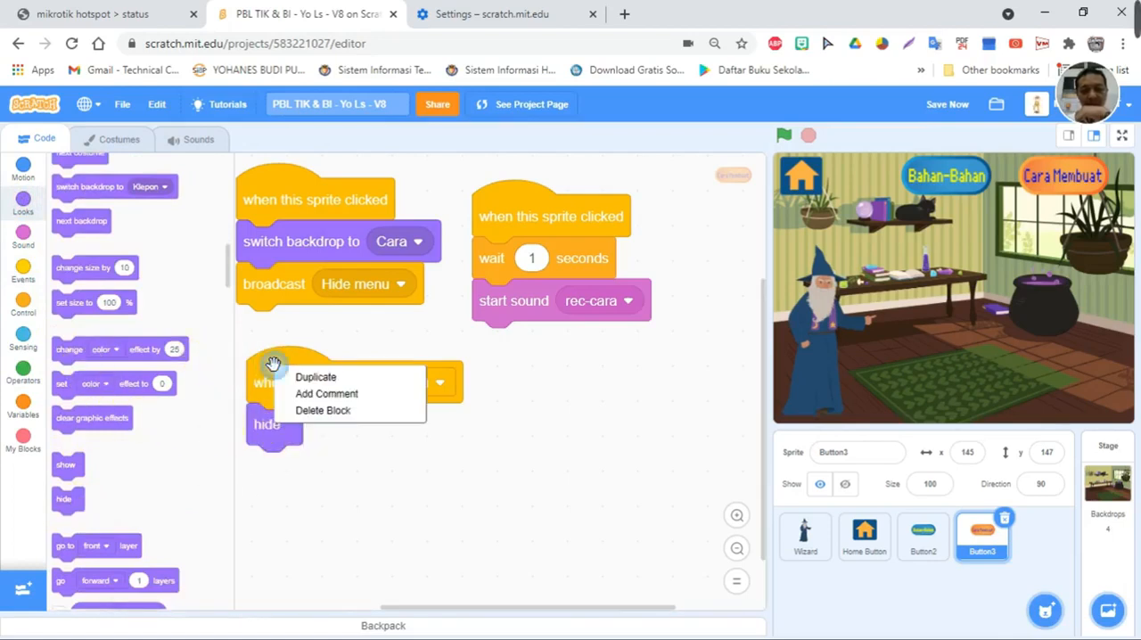
click(300, 376)
click(507, 369)
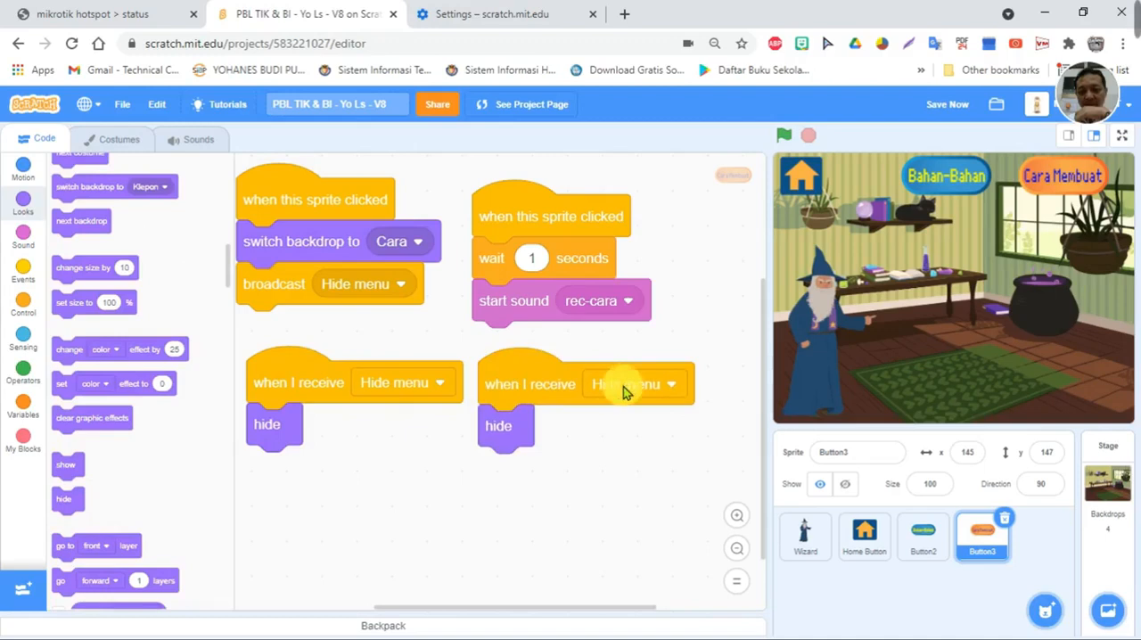
click(626, 386)
click(603, 472)
mouse_move(497, 425)
mouse_down()
mouse_move(265, 472)
mouse_move(107, 438)
mouse_move(345, 475)
mouse_move(502, 423)
mouse_up()
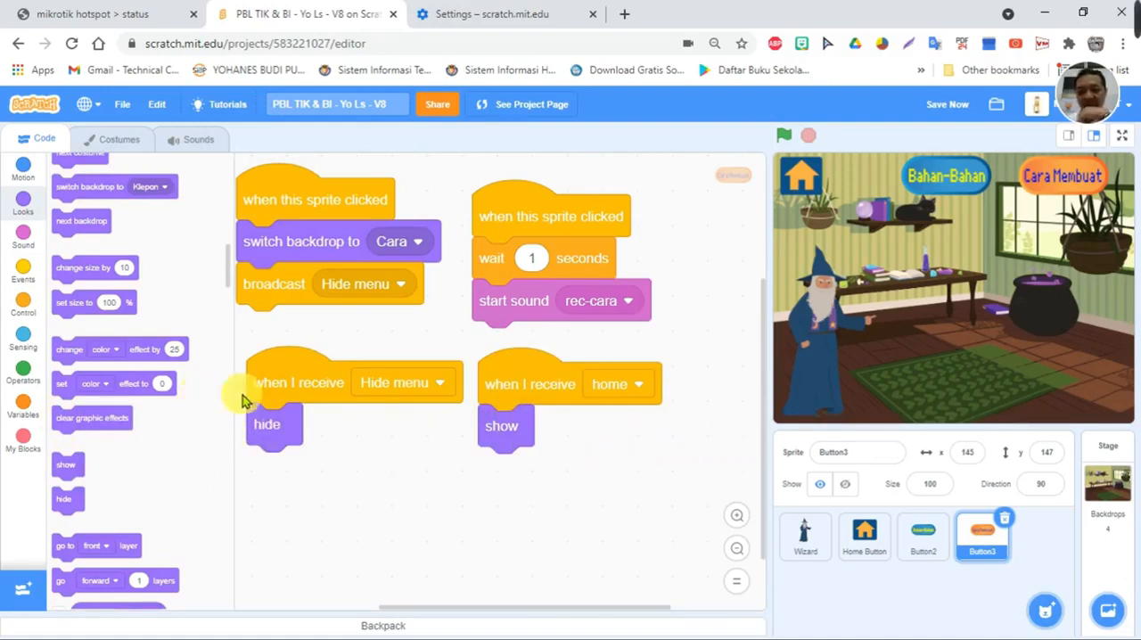
- Add a green-flag script to Button3 that switches the backdrop to Witch House
click(24, 267)
drag(77, 199, 353, 484)
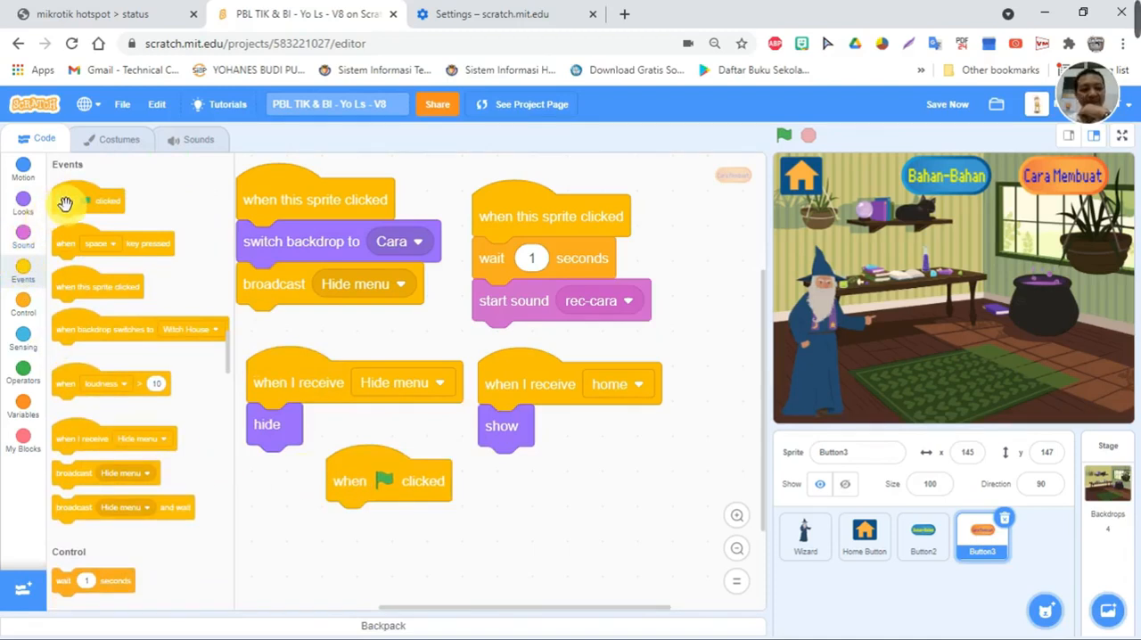
click(23, 204)
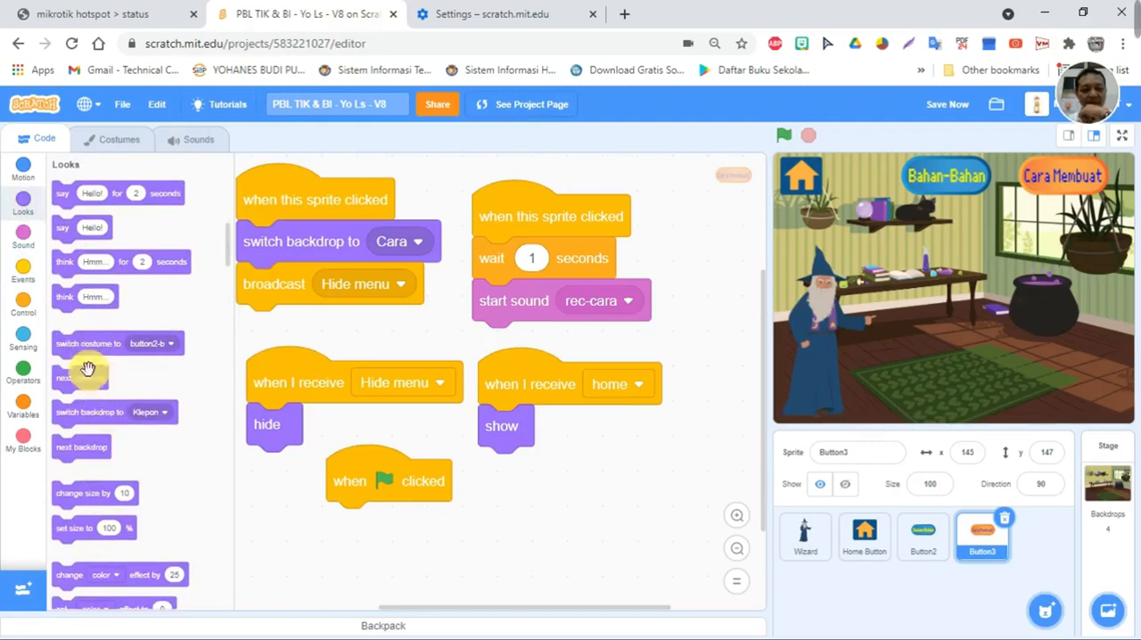
drag(87, 413, 353, 517)
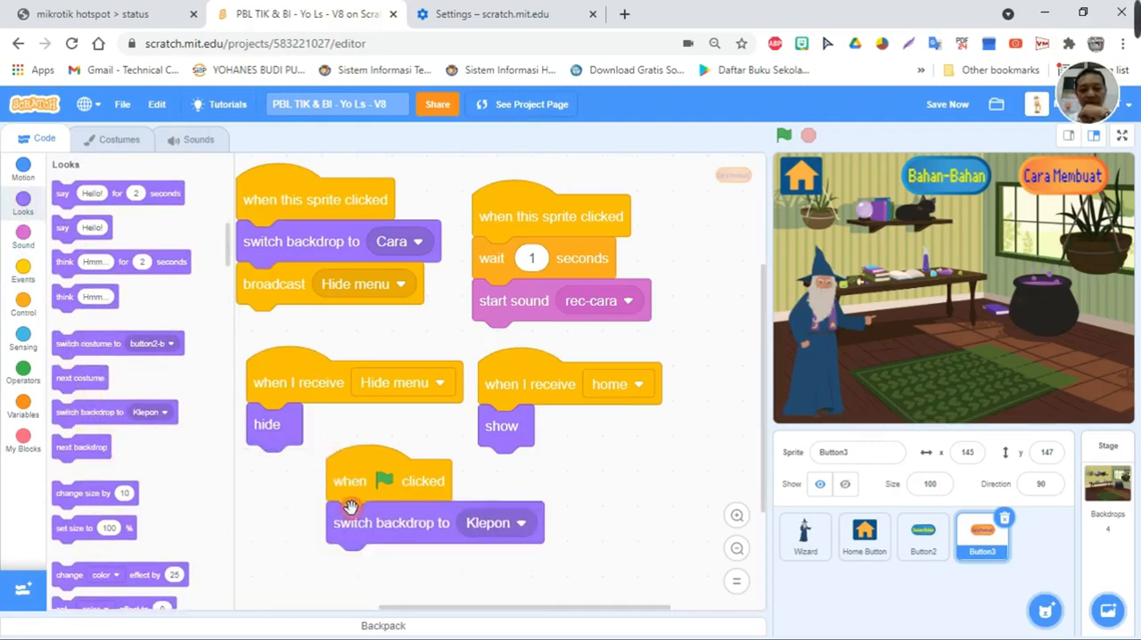
click(522, 526)
click(492, 334)
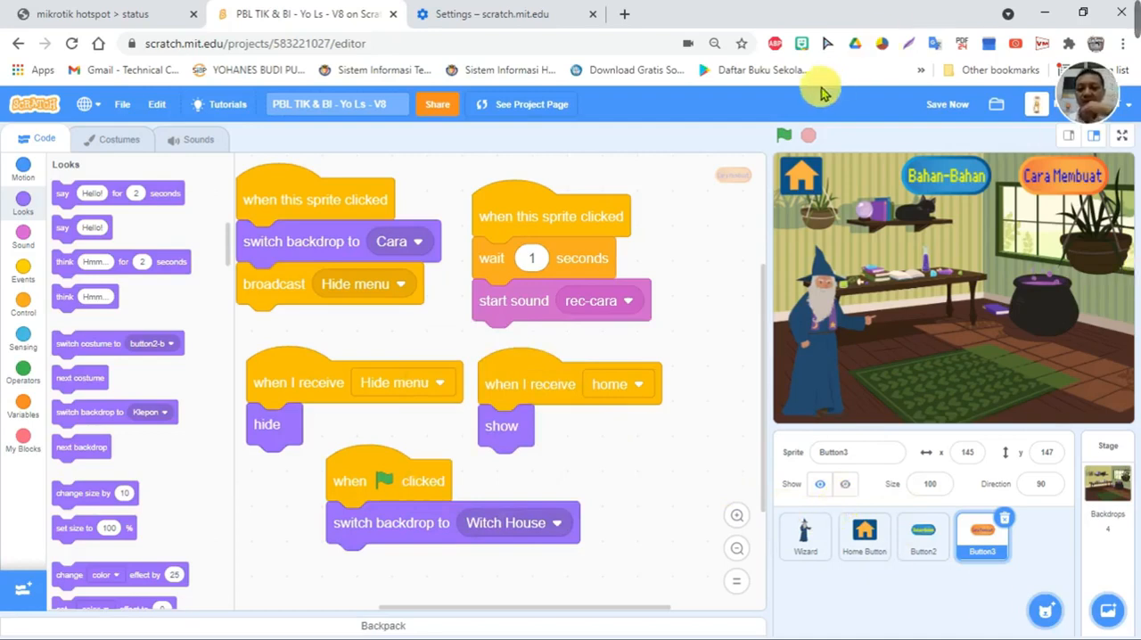
- Test the project's opening in full screen, stop the run and return to the editor
click(1120, 137)
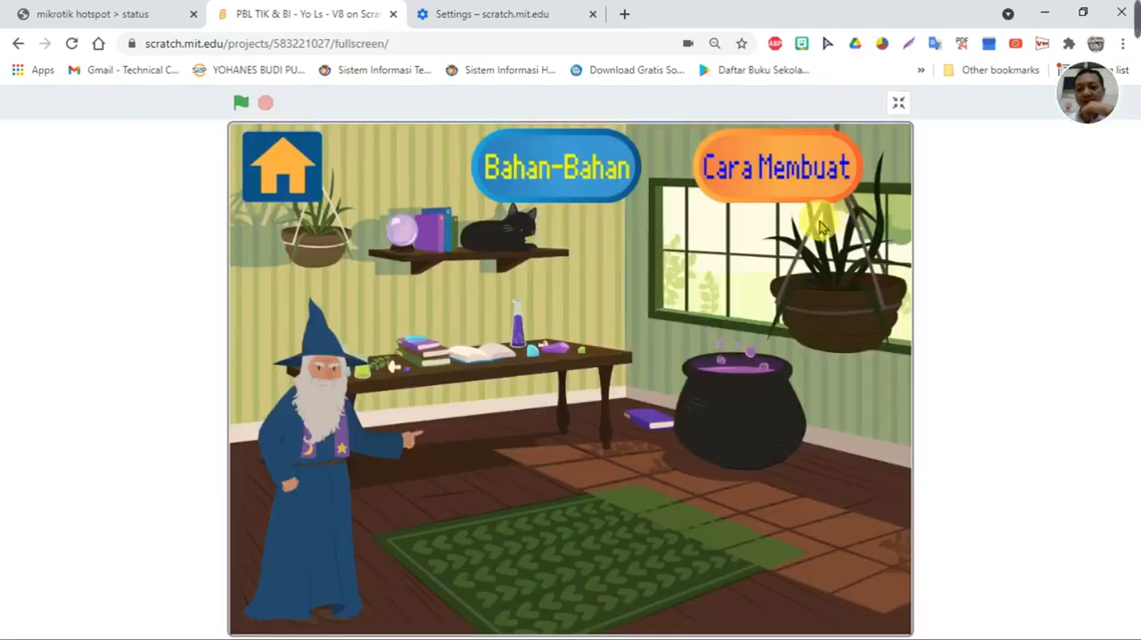
click(243, 105)
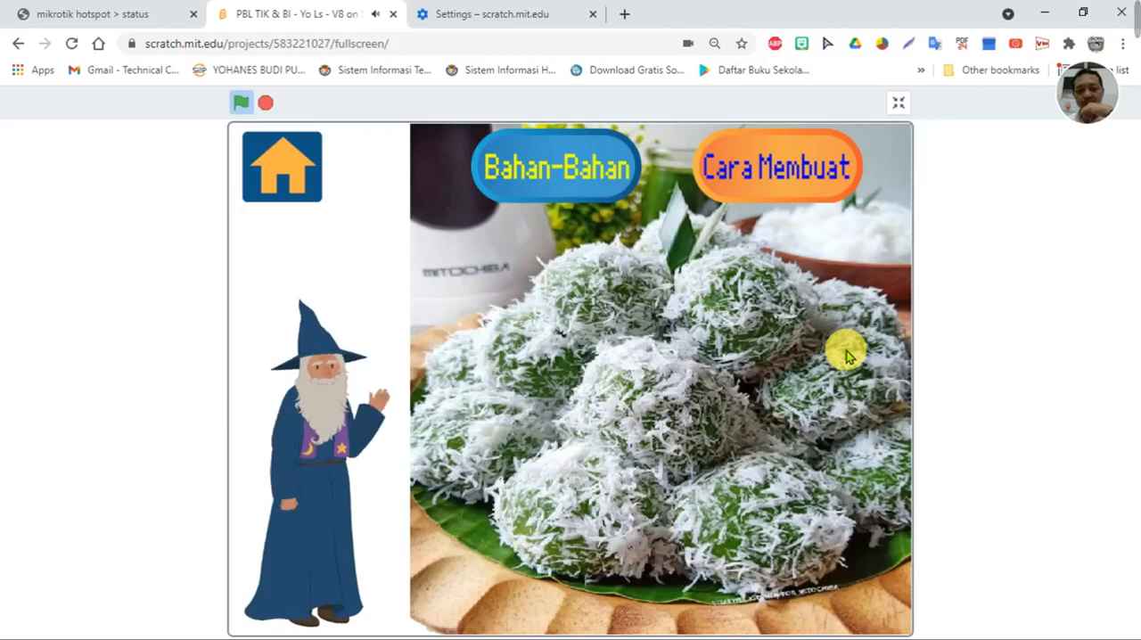
click(266, 106)
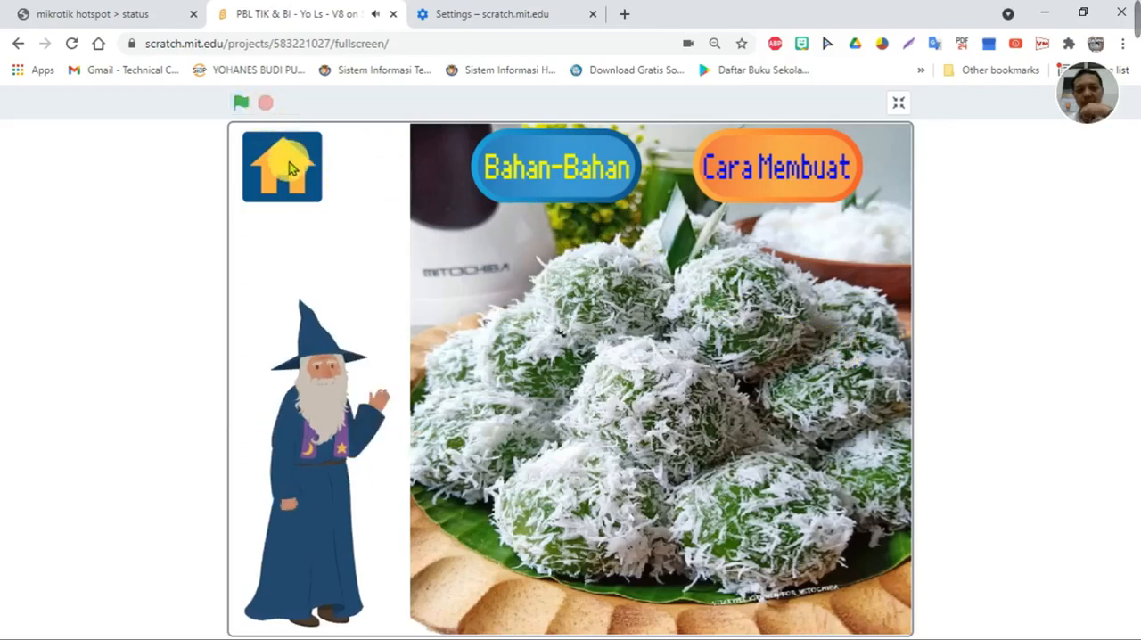
click(901, 104)
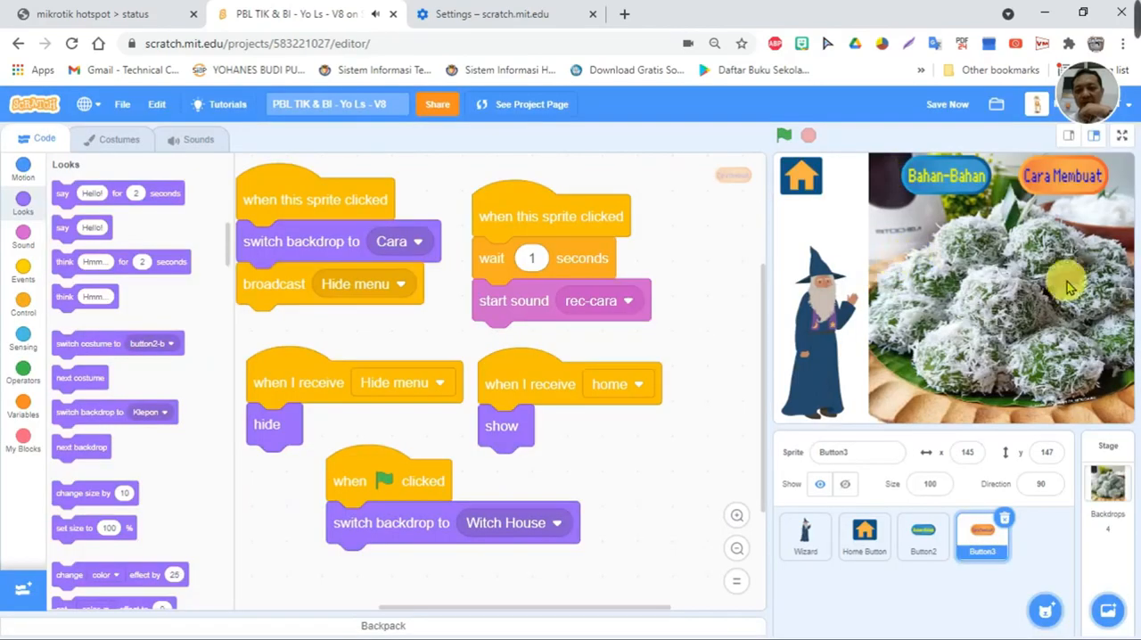
- Lower the volume of the Home Button's Emotional Piano sound by applying the Softer effect repeatedly
click(872, 553)
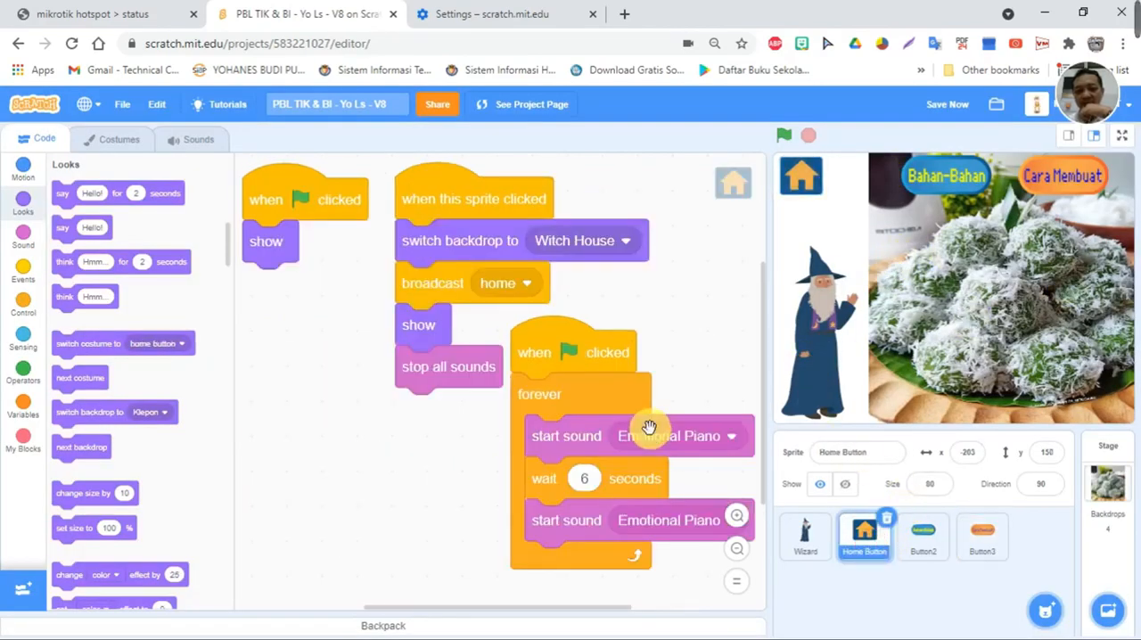
click(588, 435)
click(593, 437)
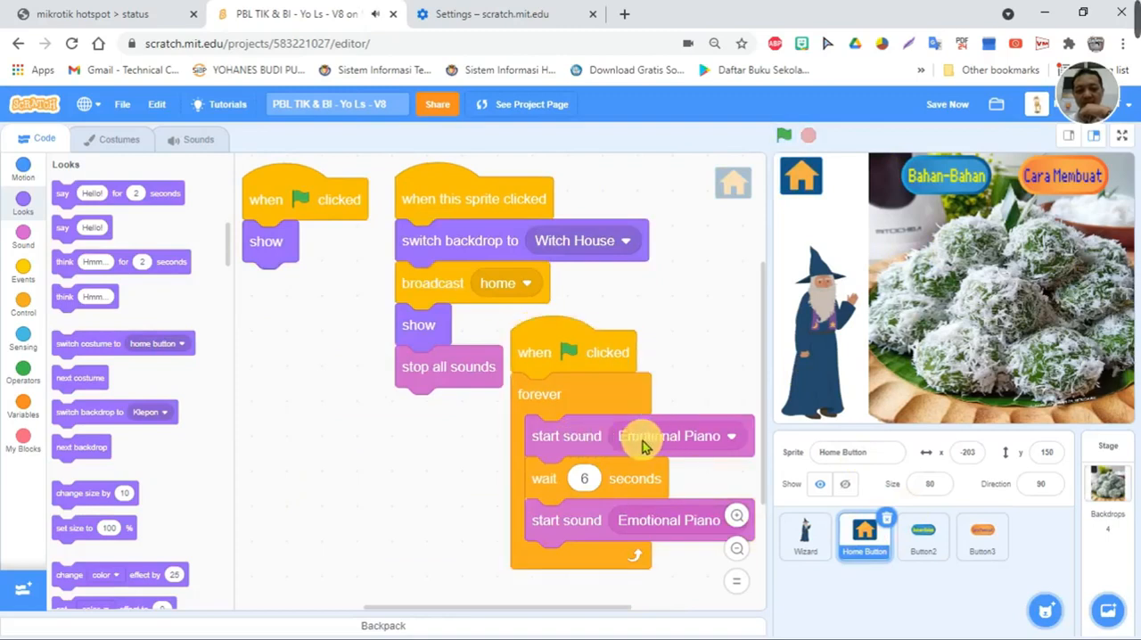
click(668, 439)
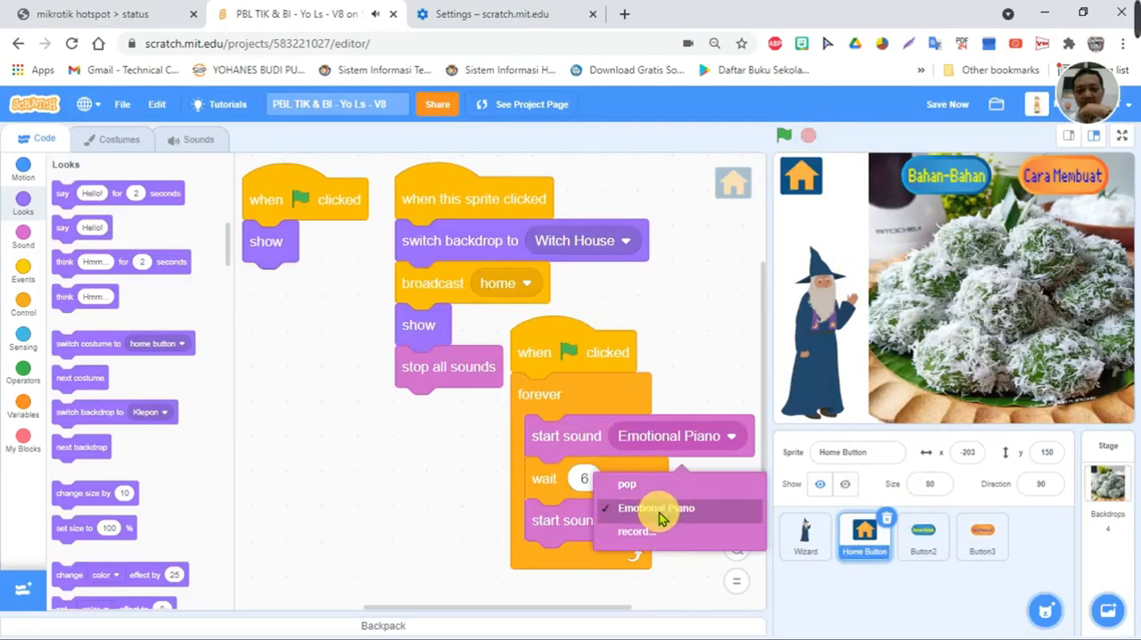
click(200, 150)
click(45, 255)
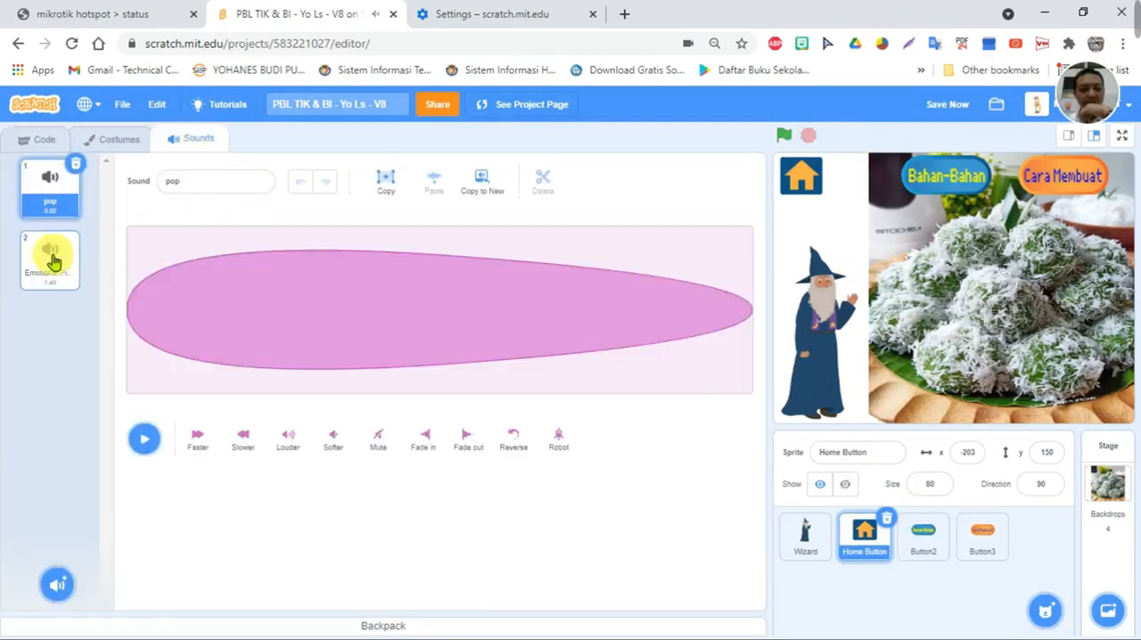
click(331, 440)
click(332, 440)
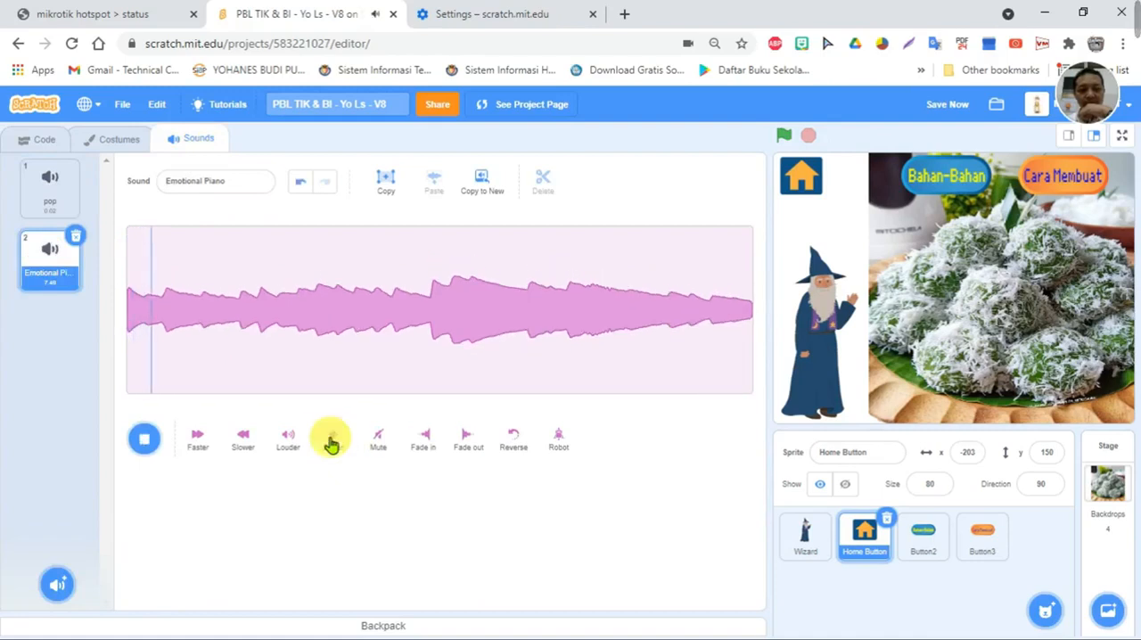
click(332, 441)
click(332, 443)
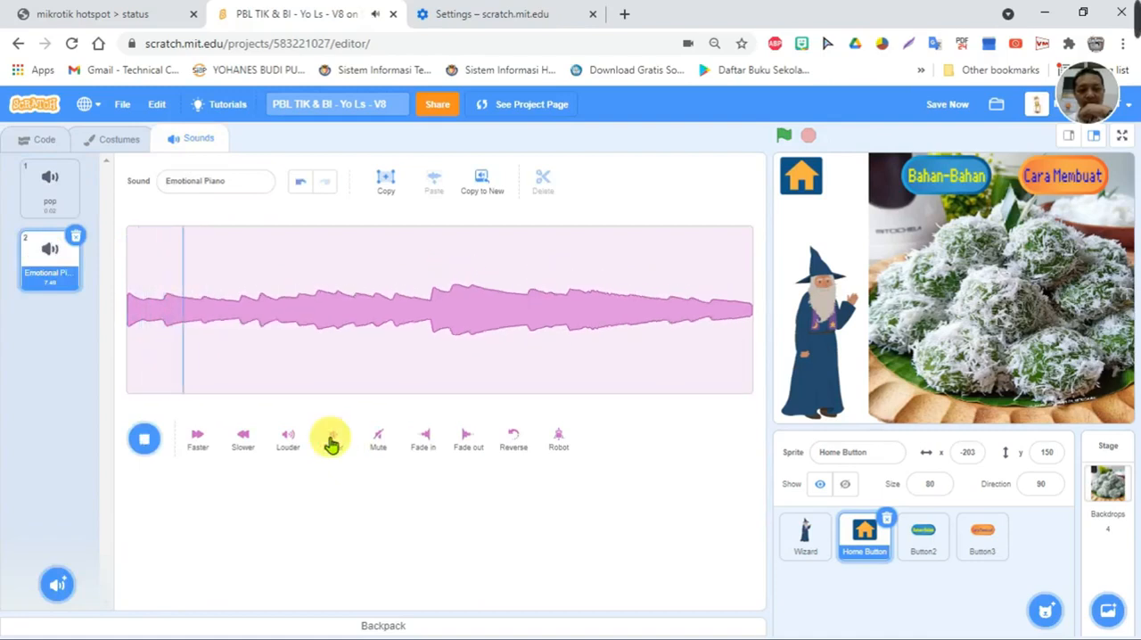
click(332, 442)
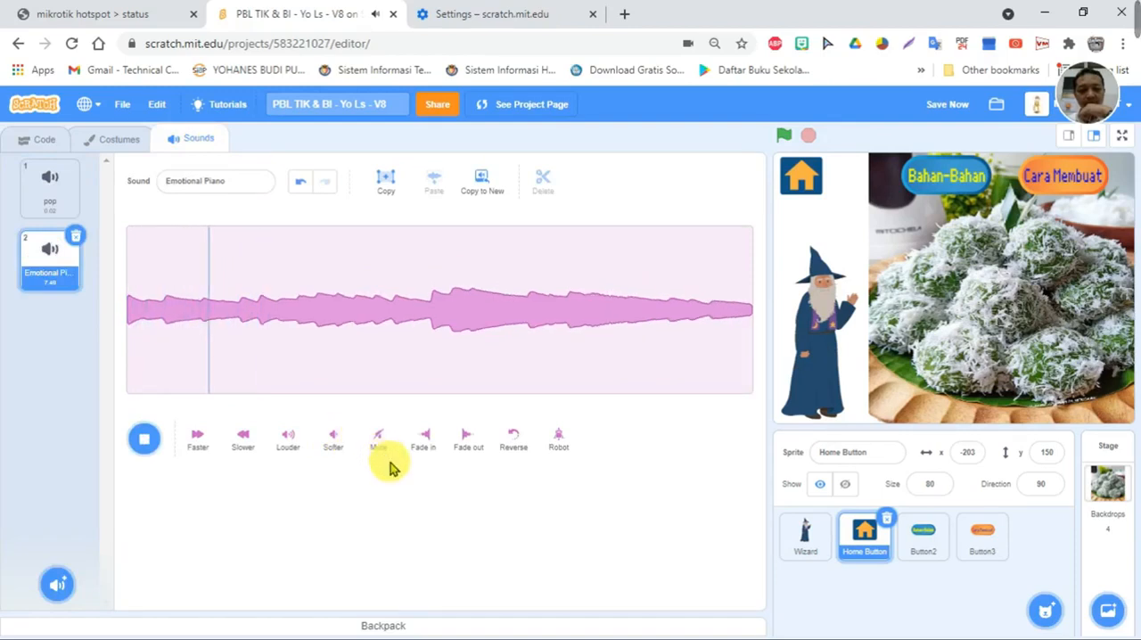
click(331, 451)
click(331, 450)
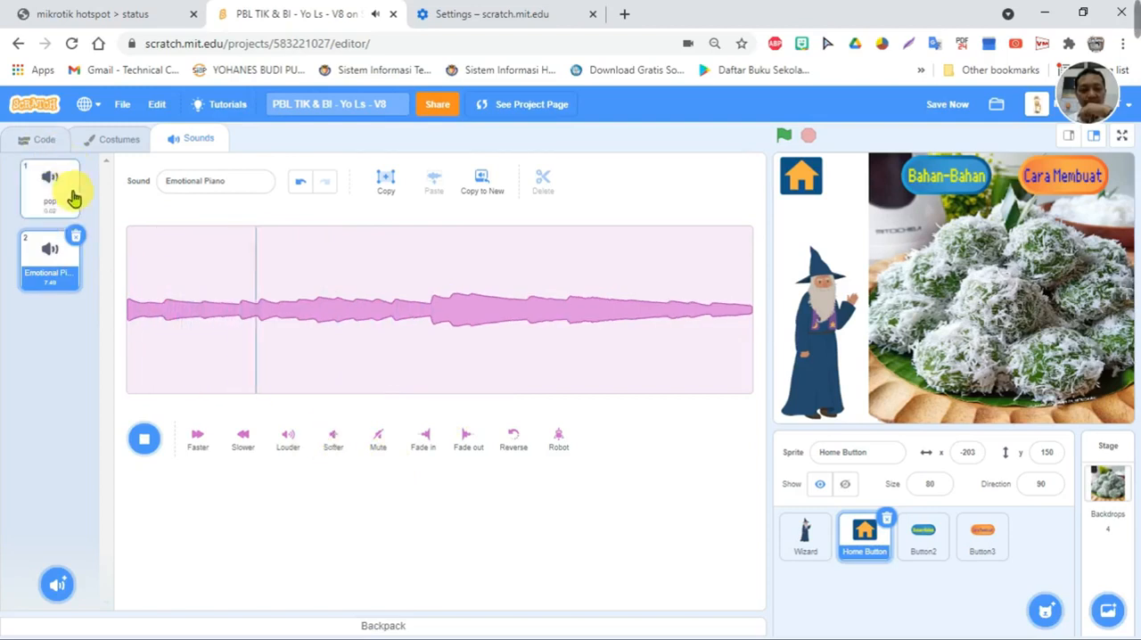
- Play the Home Button's forever music loop in the code area to check the piano volume, and stop it
click(36, 138)
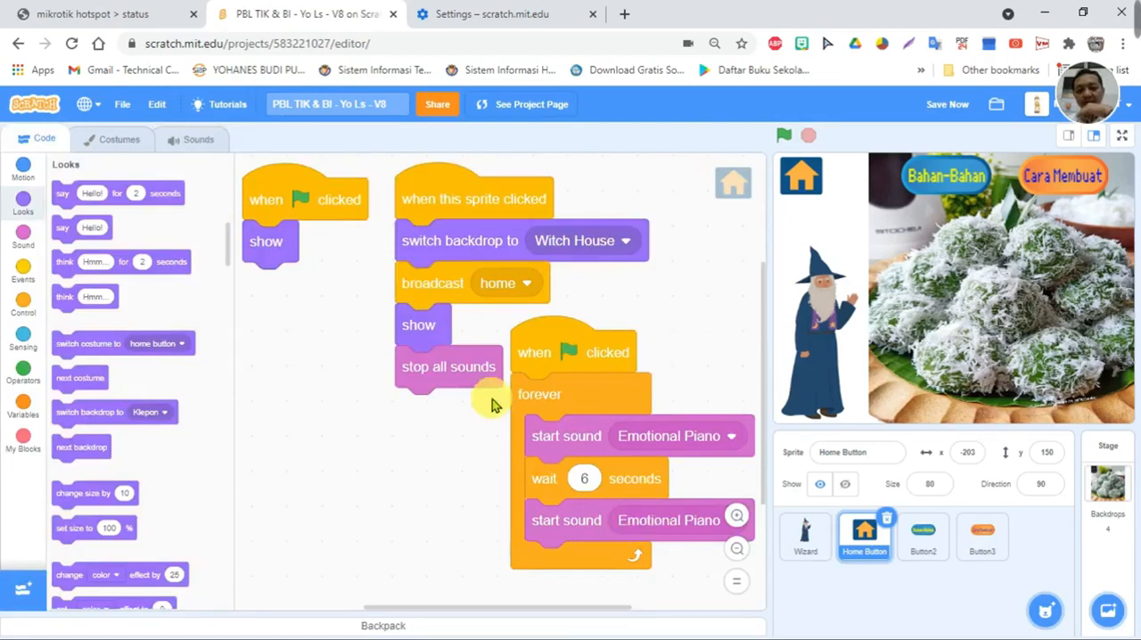
click(533, 358)
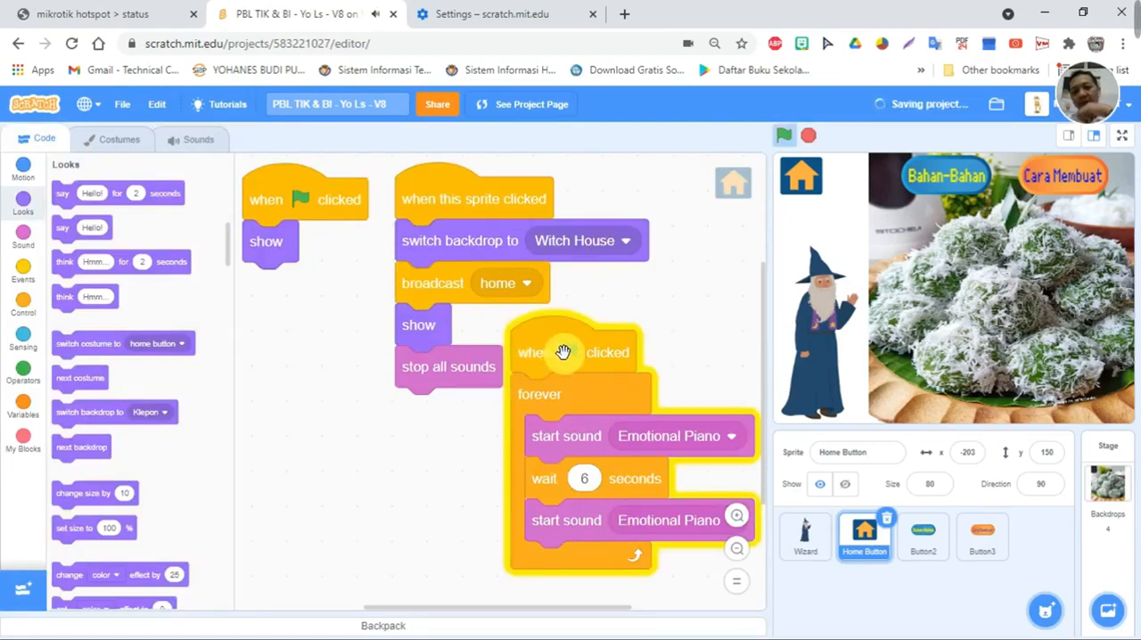
click(563, 349)
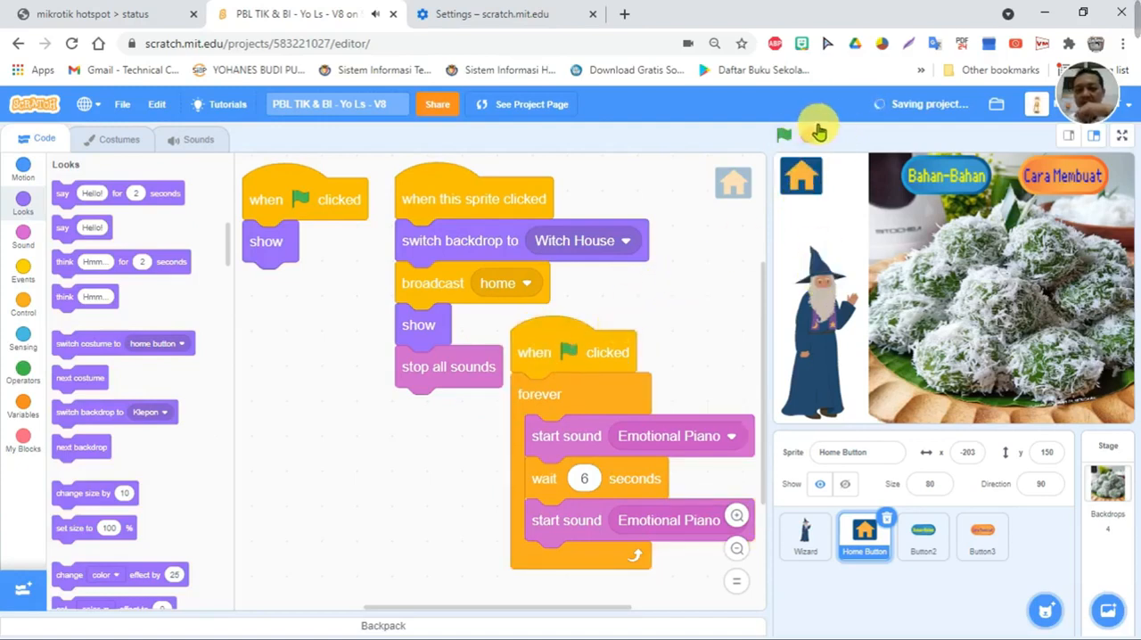
- Run the project in full screen and open the Bahan-Bahan page to test the ingredients section
click(1120, 136)
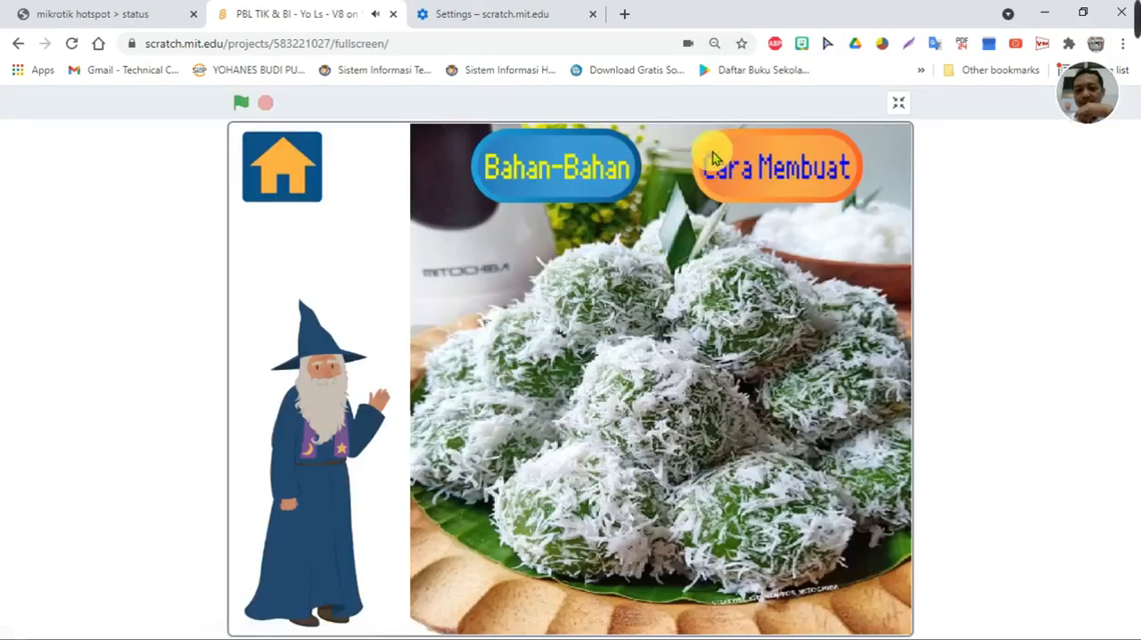
click(243, 105)
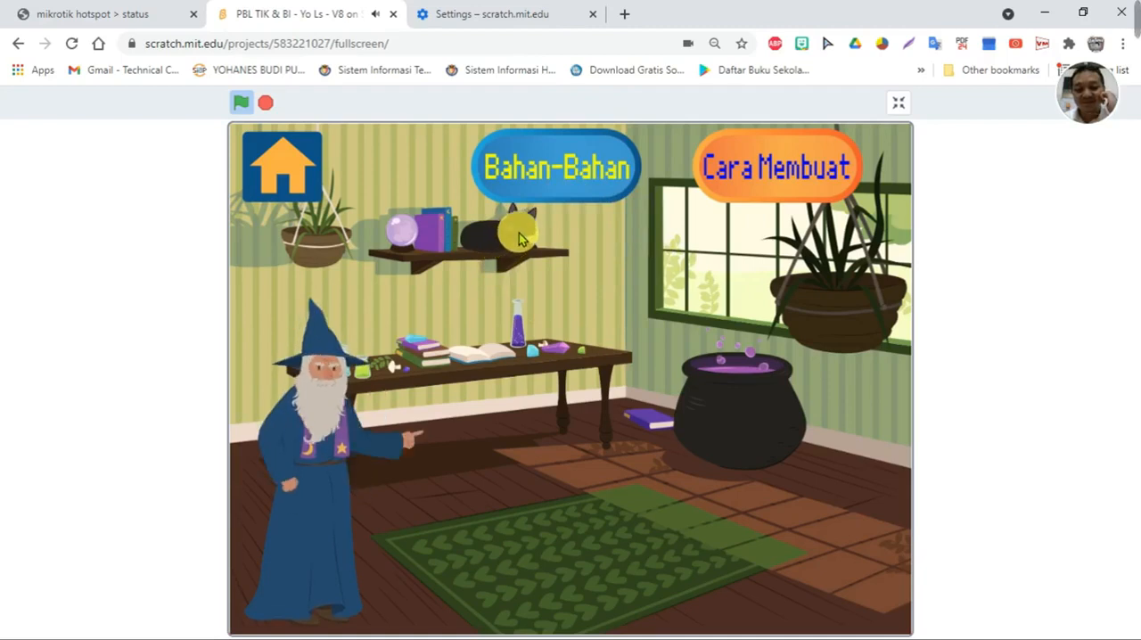
click(535, 174)
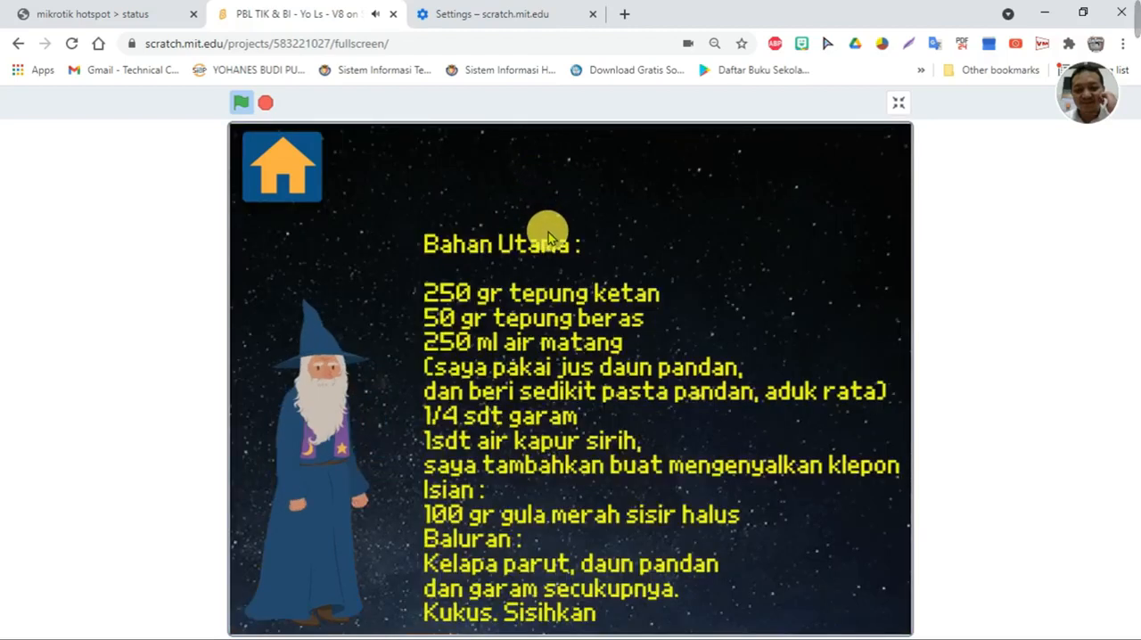